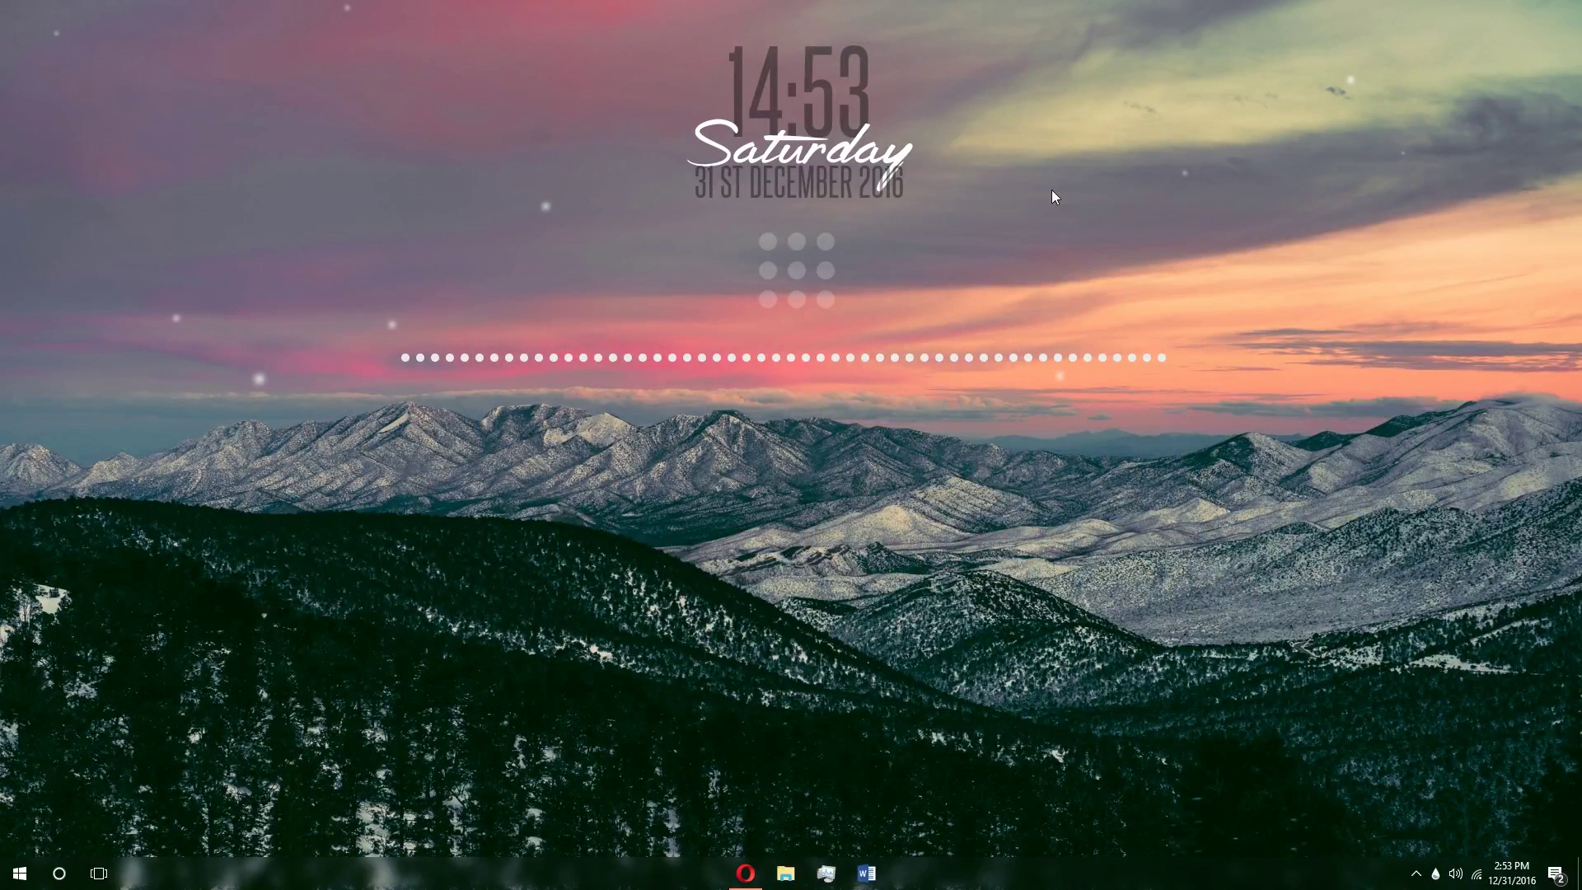
Step: Check the 3.3.2 Final Release version on the Rainmeter site, then minimise Opera to the desktop
left_click(746, 873)
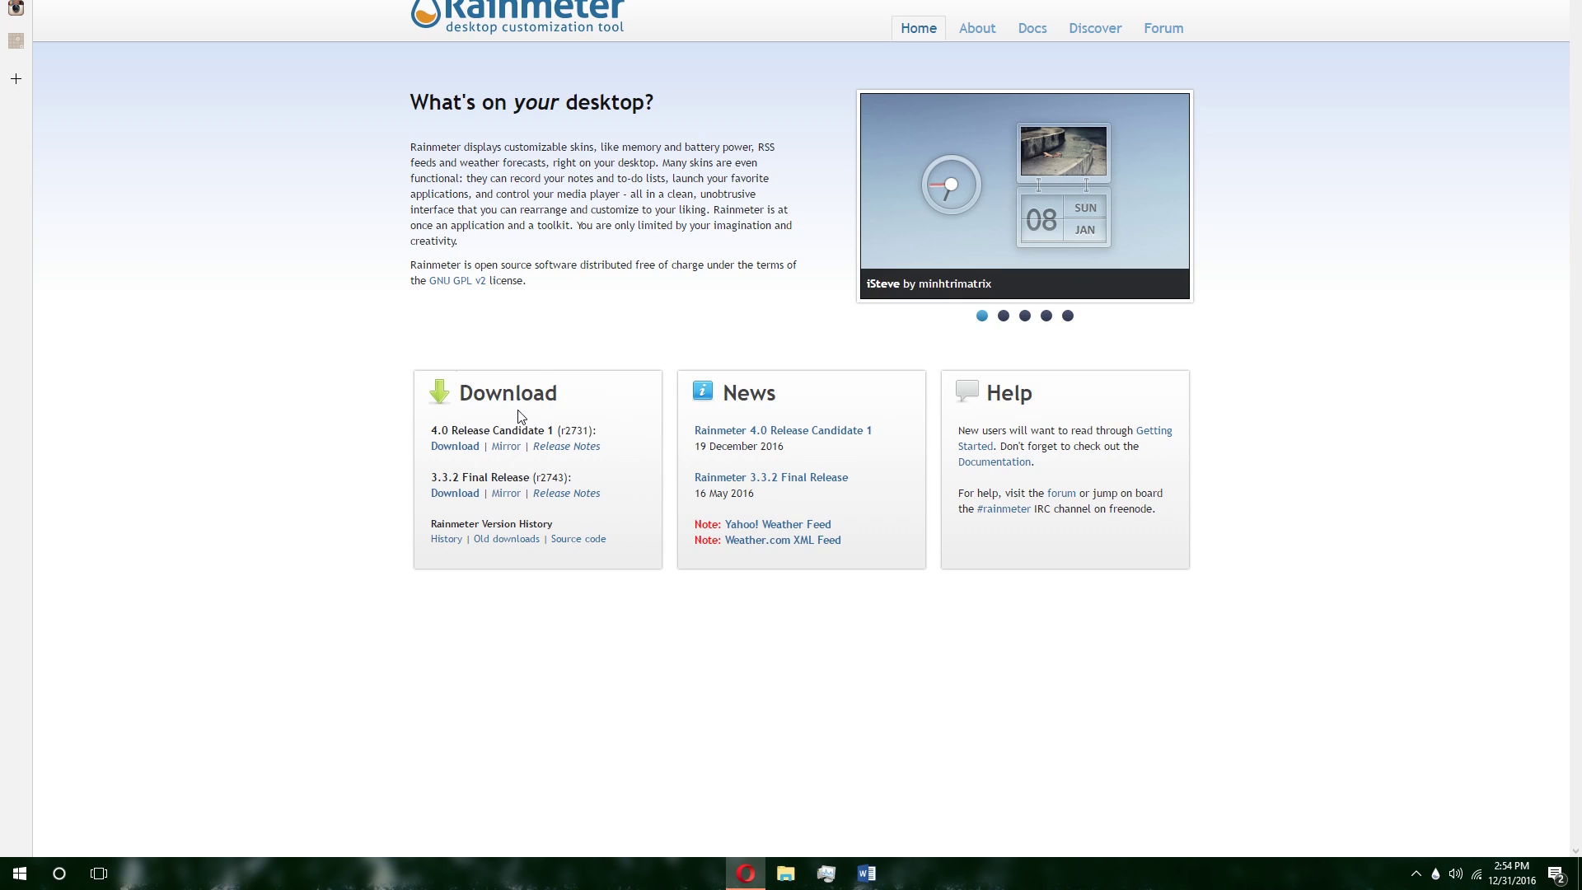
left_click_drag(453, 478, 554, 478)
left_click(488, 451)
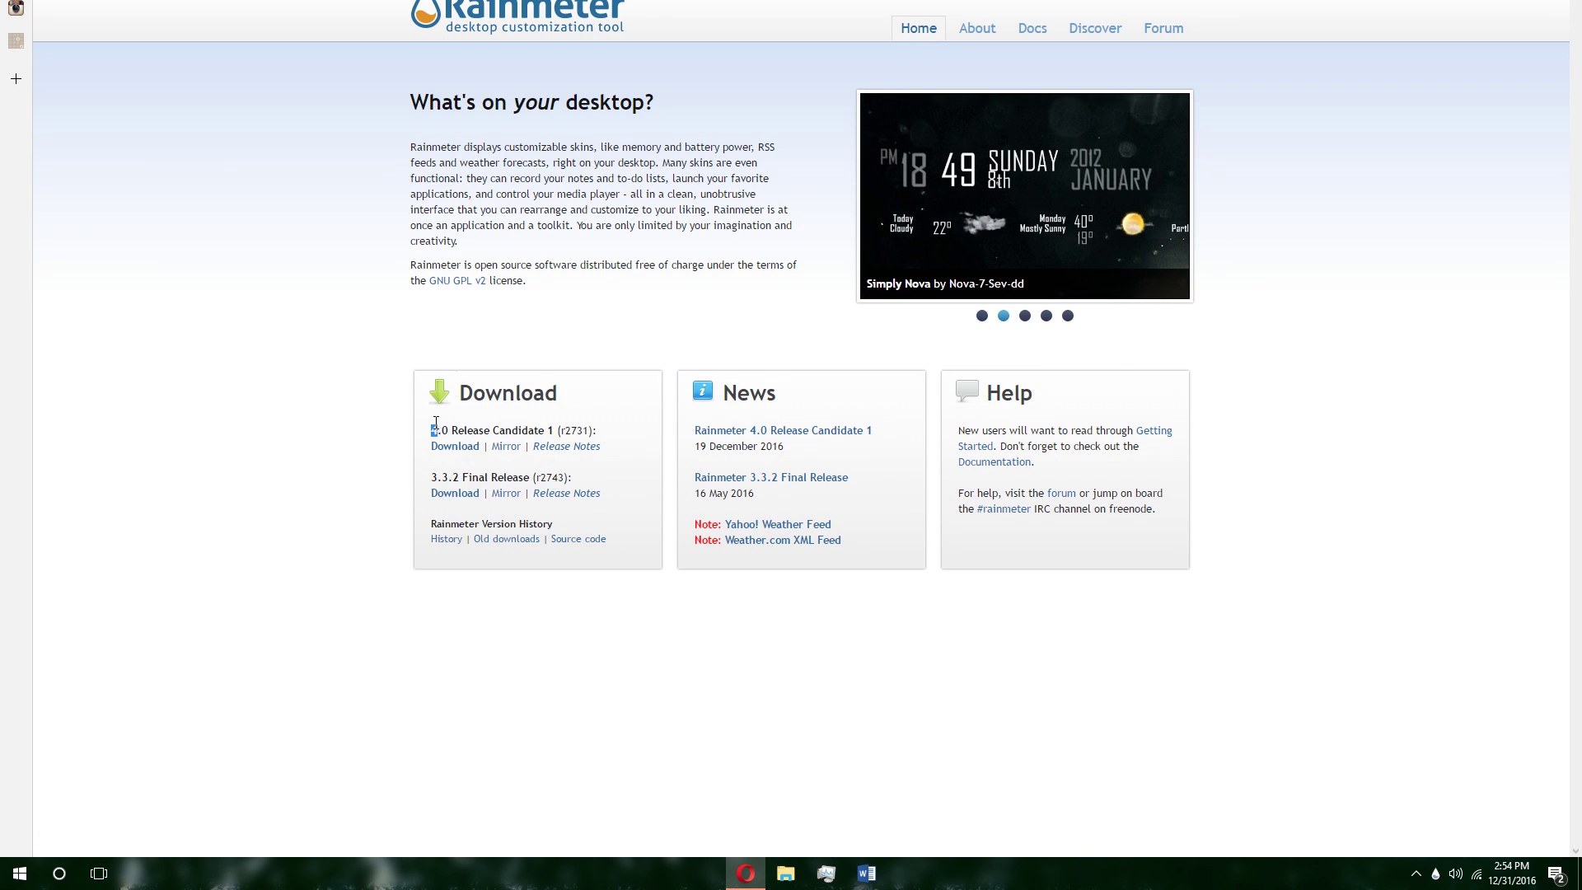
left_click(547, 425)
key("super+d")
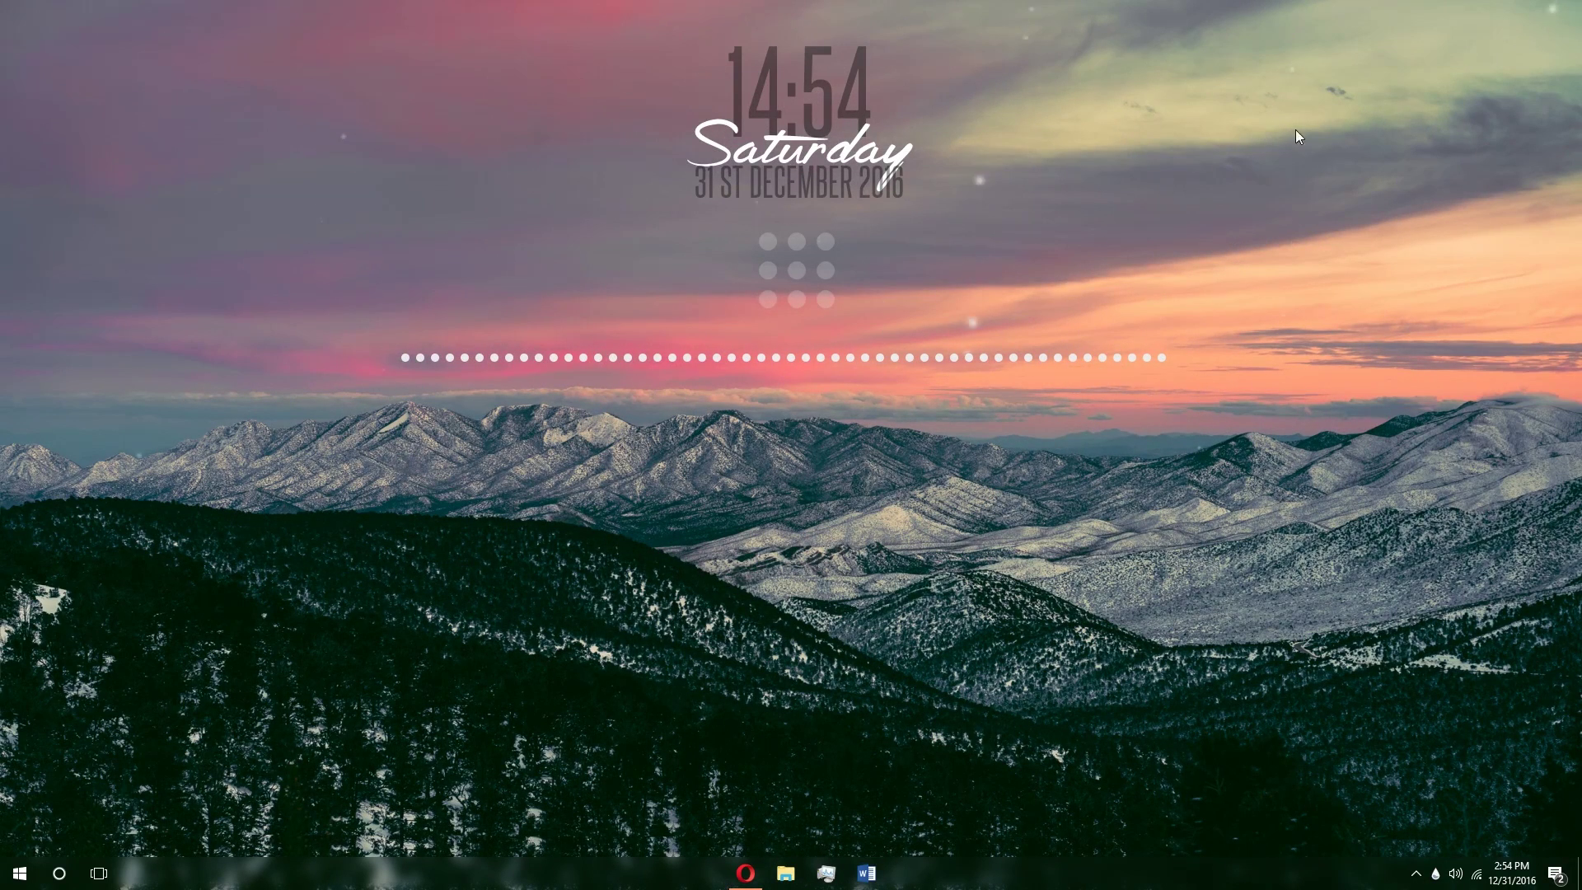
Step: Open Manage Rainmeter from the tray and move its window aside
left_click(1435, 874)
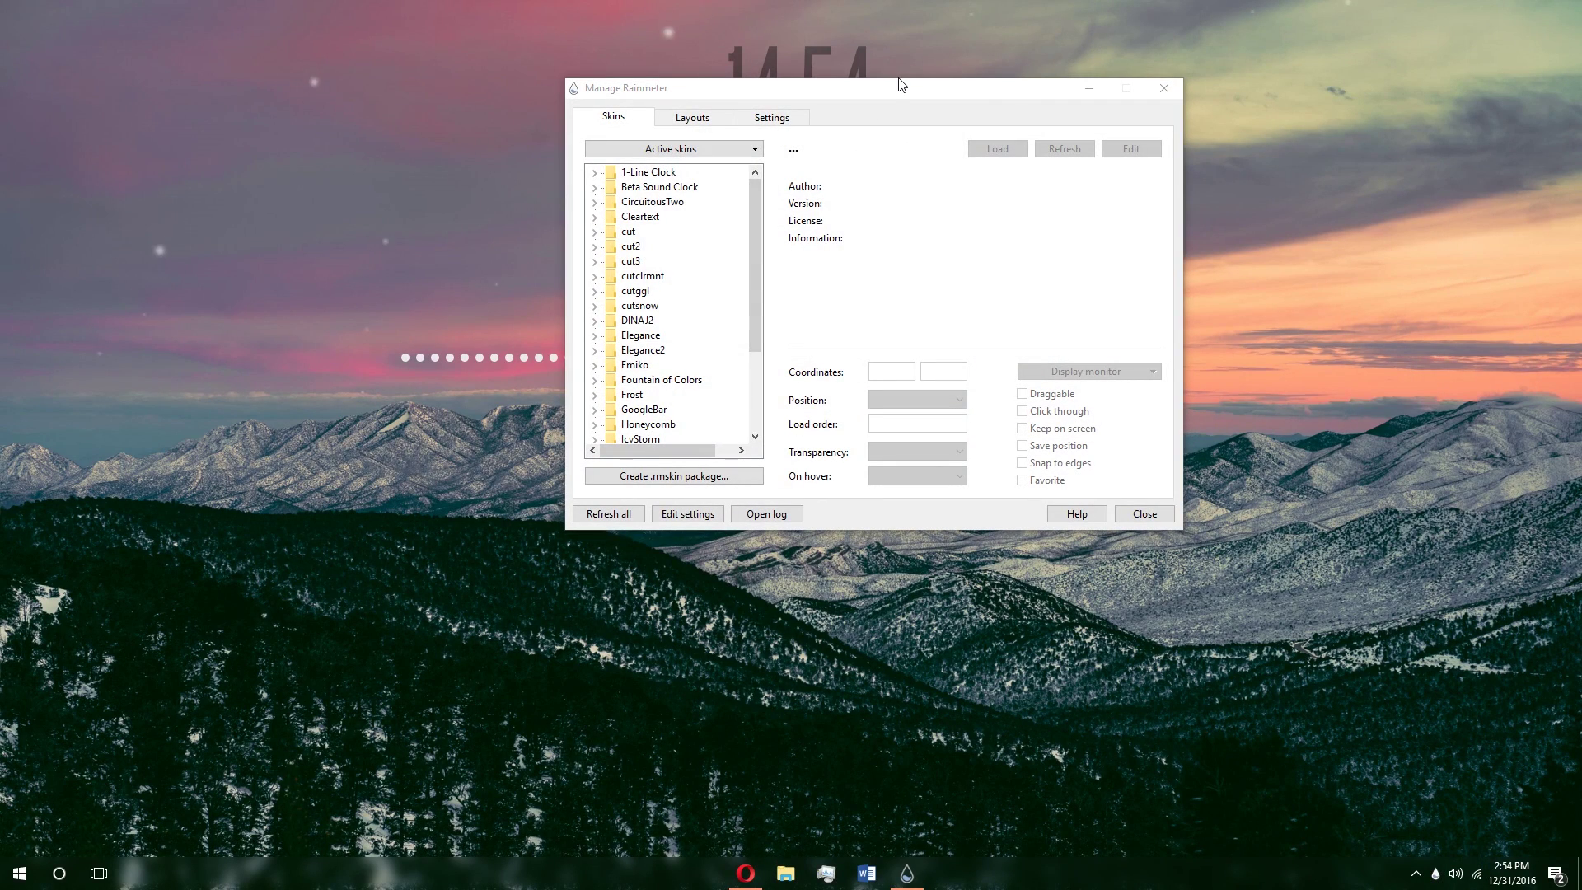
left_click_drag(898, 88, 823, 121)
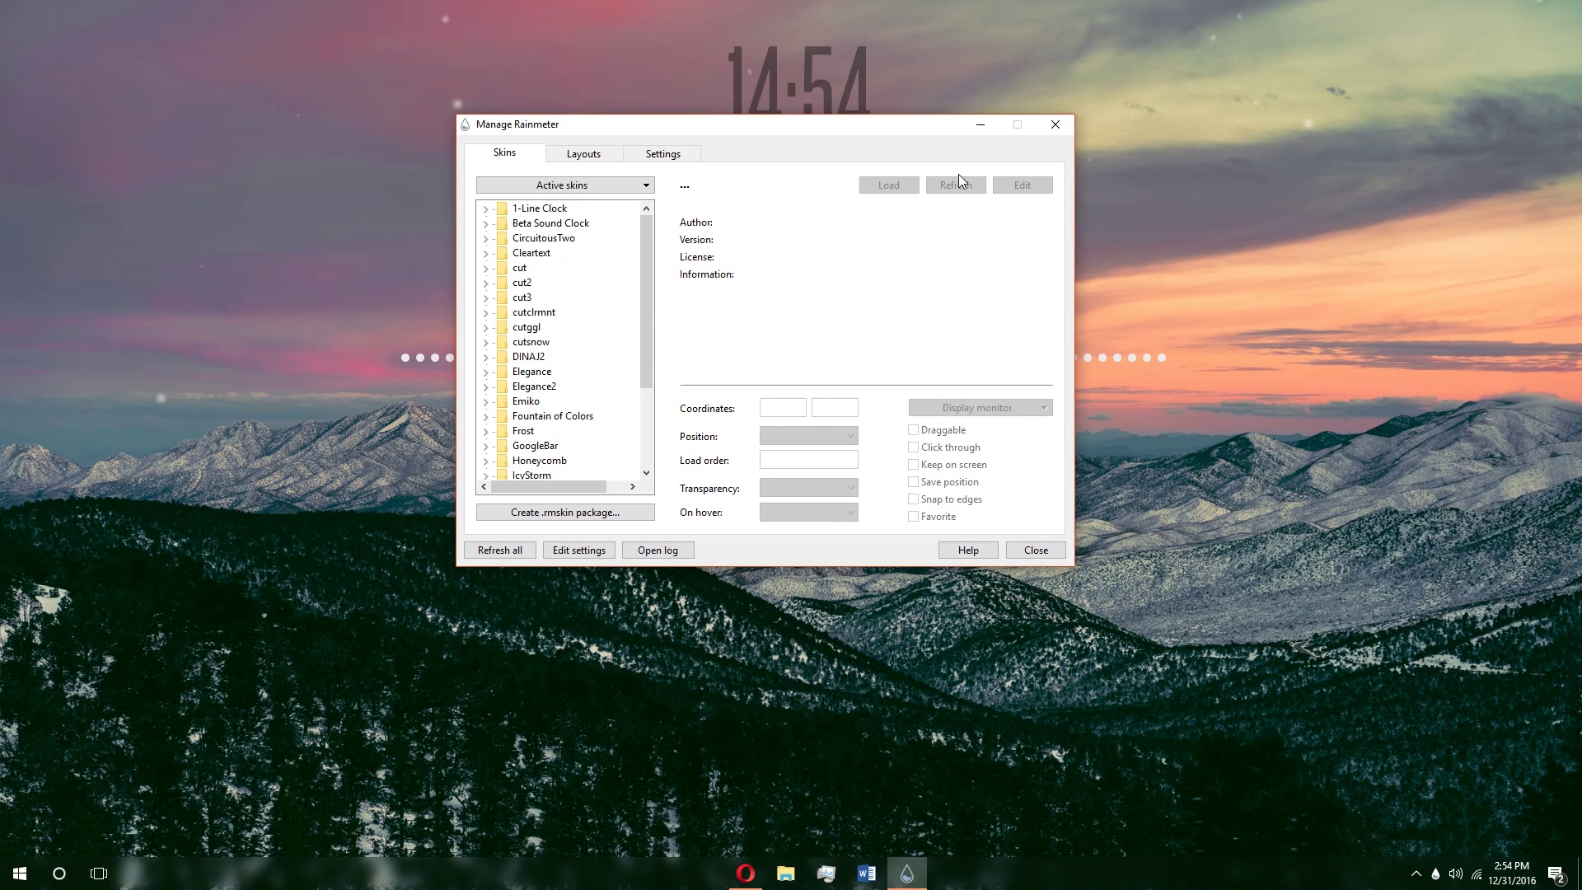
scroll(542, 289, "down", 3)
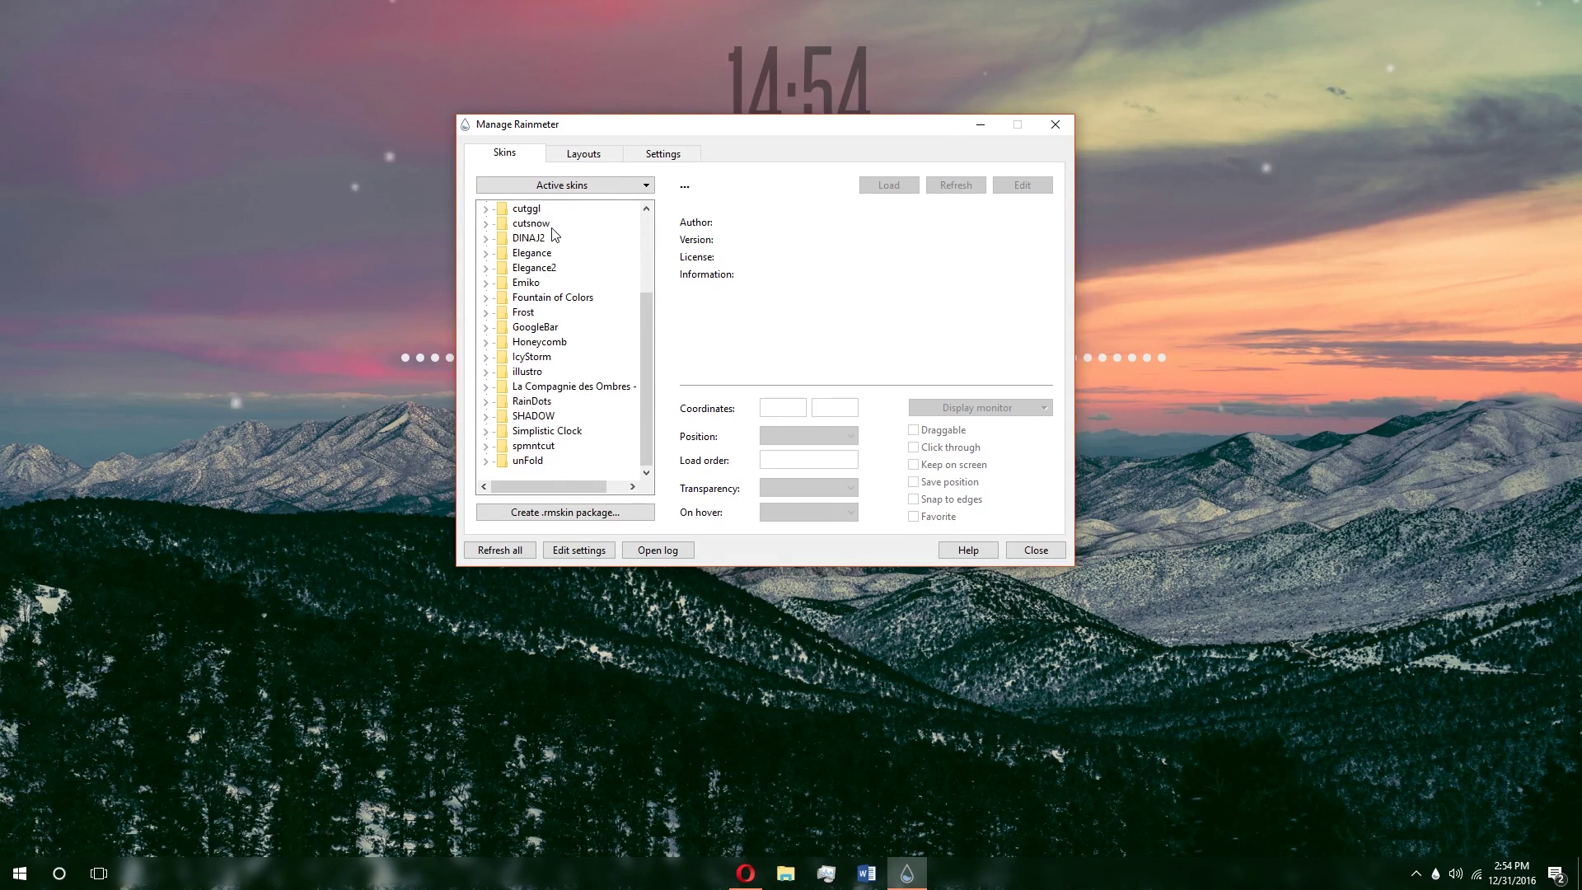
scroll(536, 280, "up", 2)
scroll(518, 264, "up", 1)
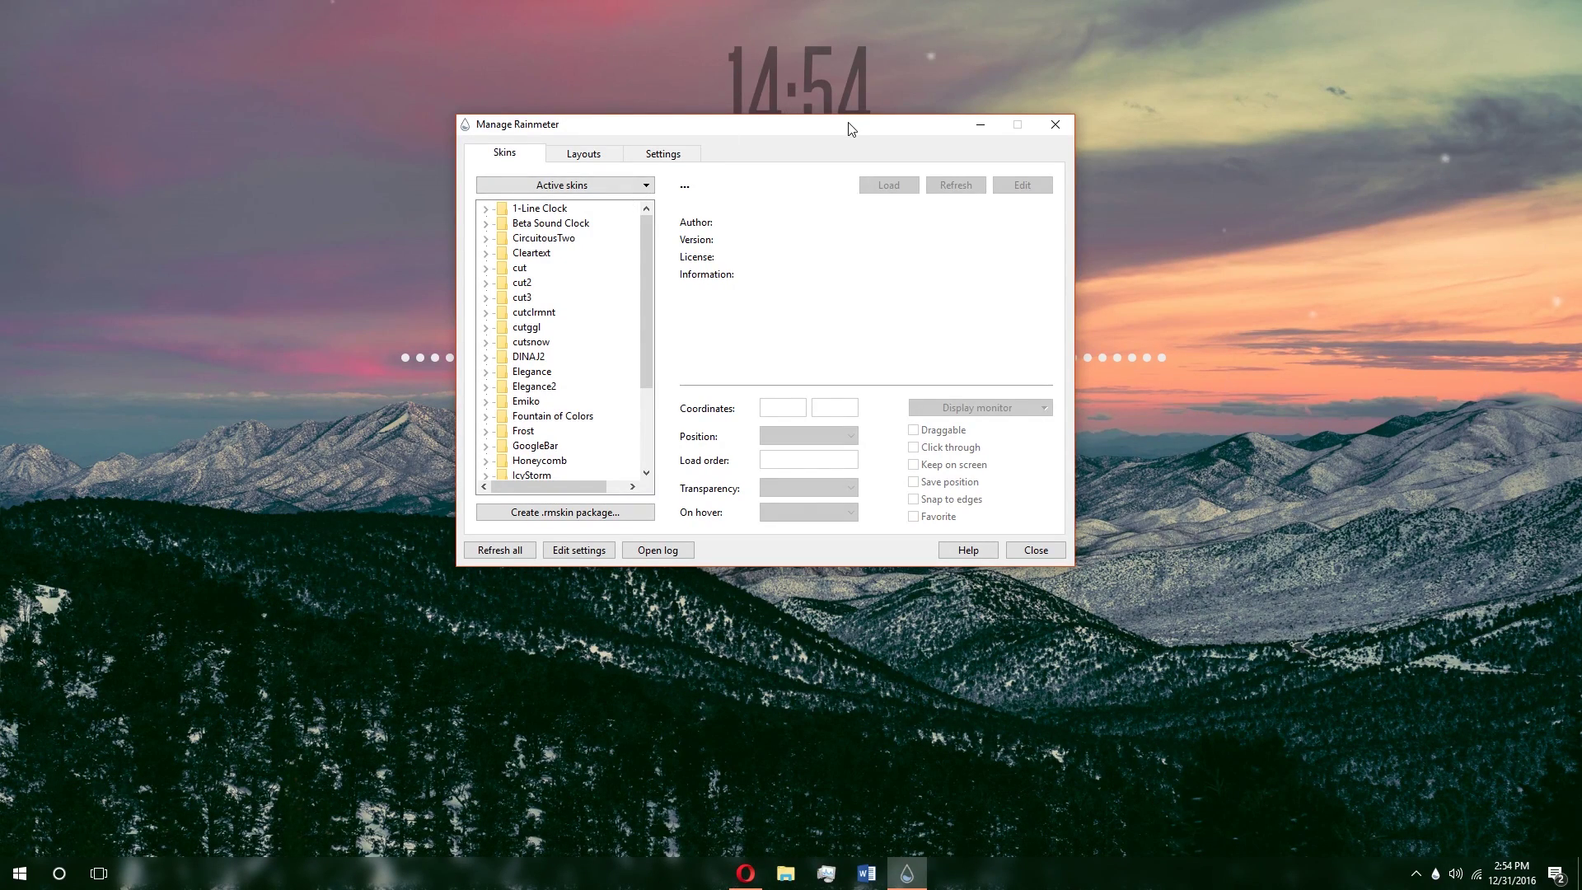
left_click_drag(852, 130, 866, 228)
Step: Unload the La Compagnie des Ombres clock skin and minimise the manager
right_click(864, 103)
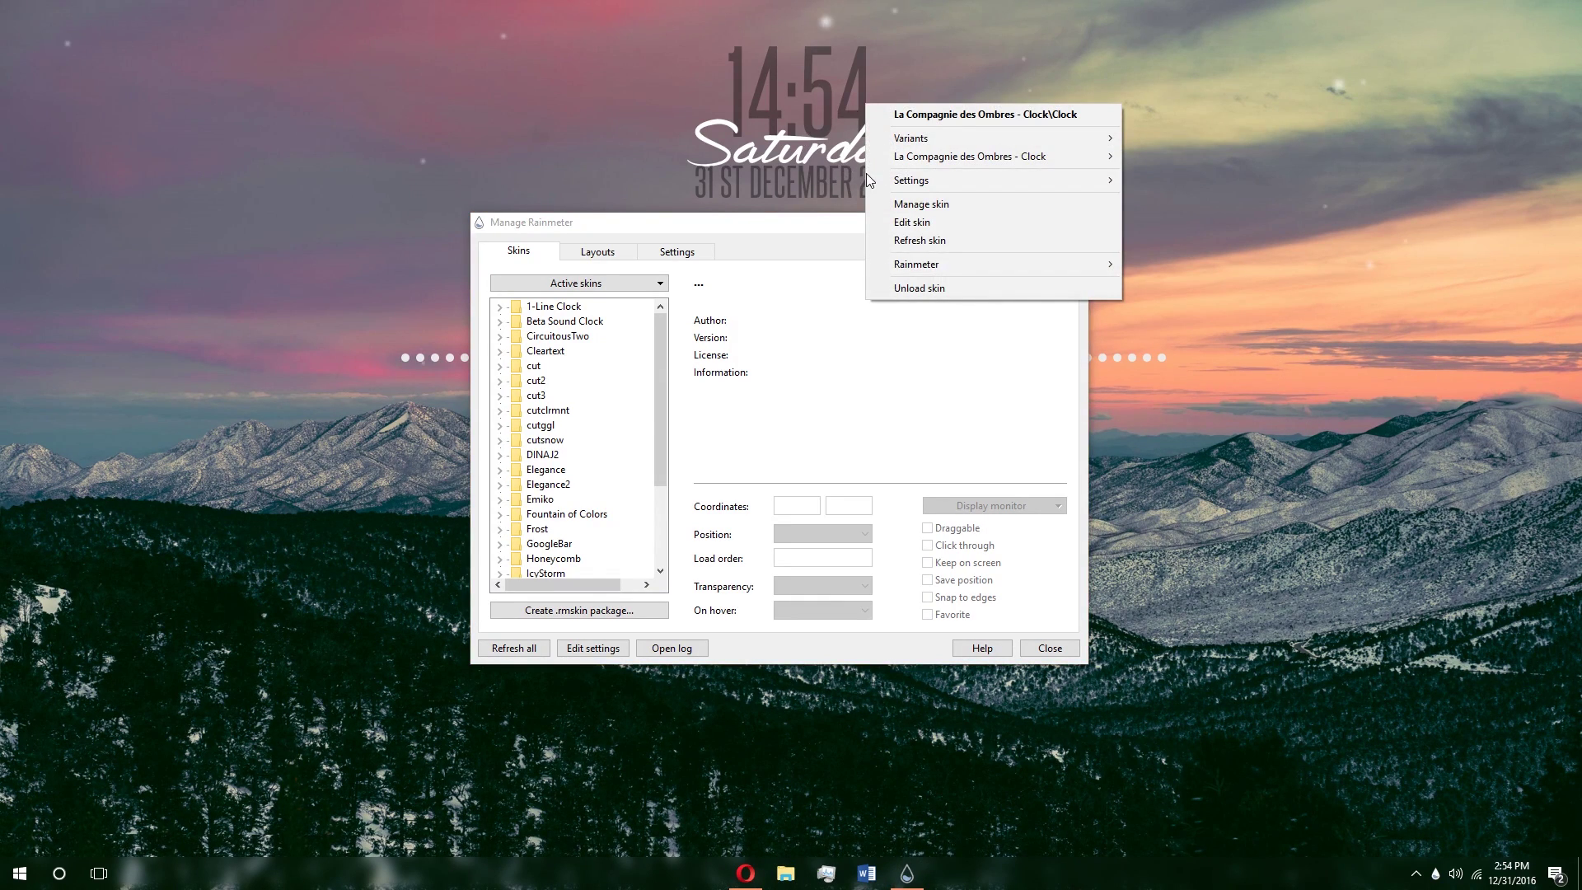
left_click(921, 288)
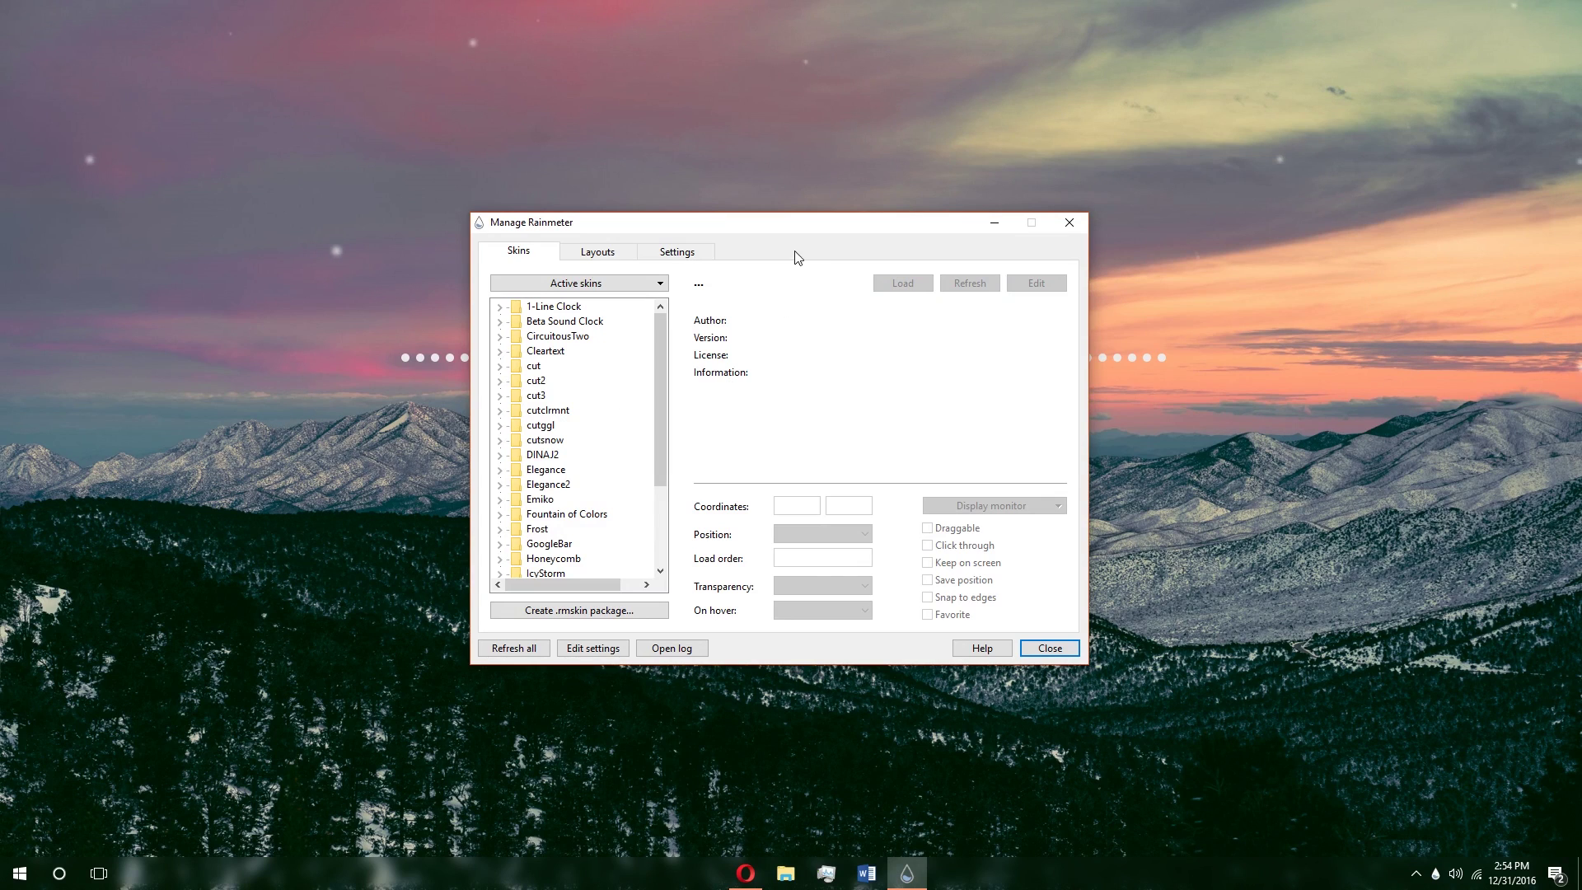
left_click(993, 224)
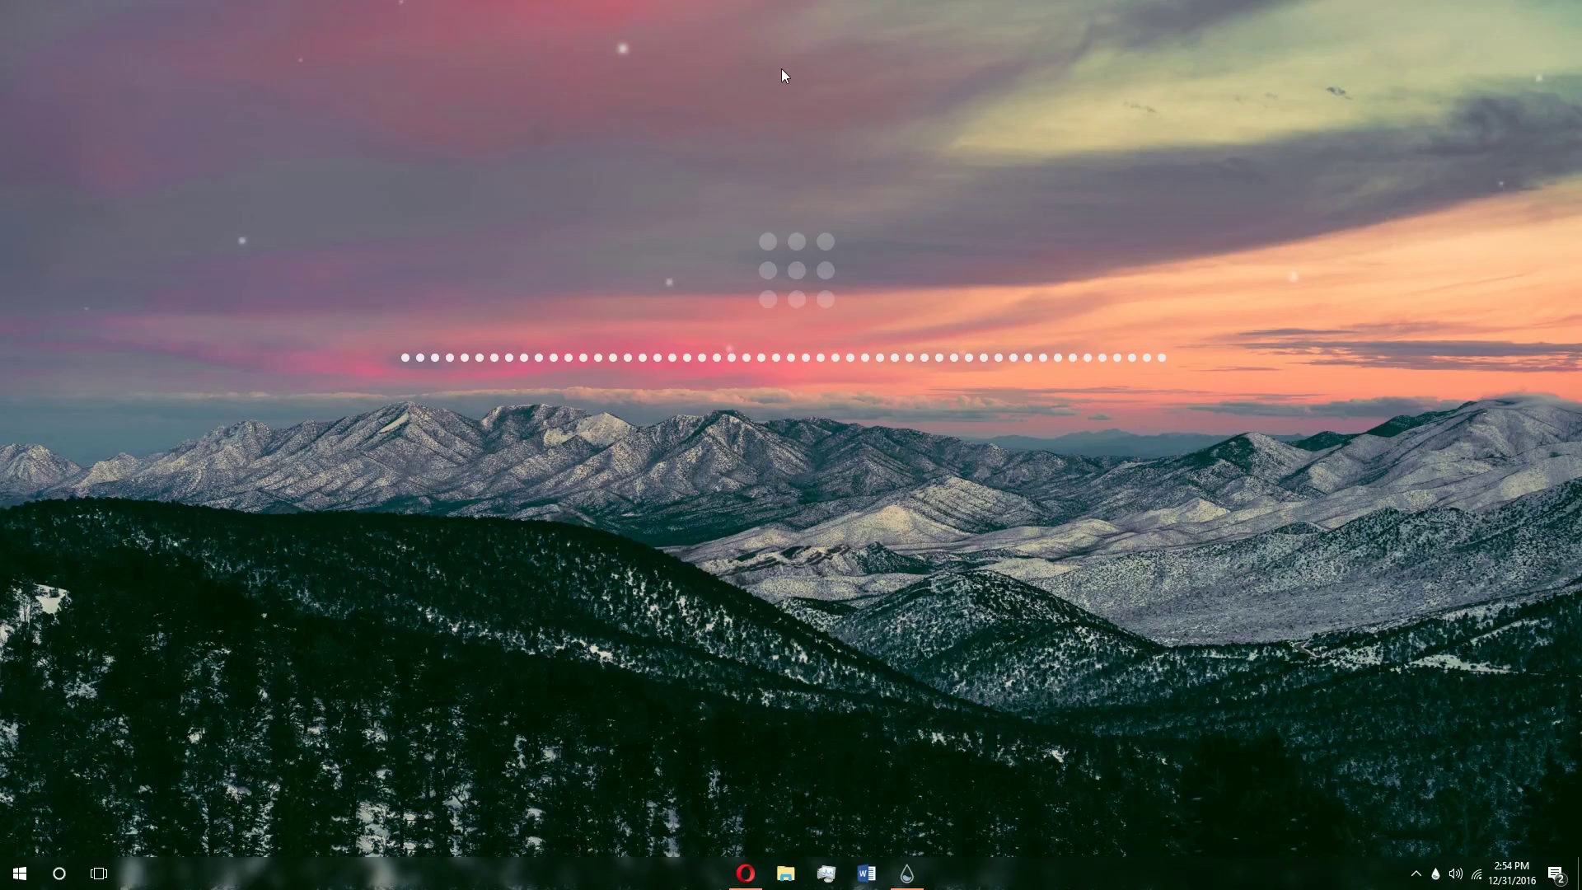
Step: Open Opera from the launcher, hide it again, and reopen Manage Rainmeter from the taskbar
left_click(797, 272)
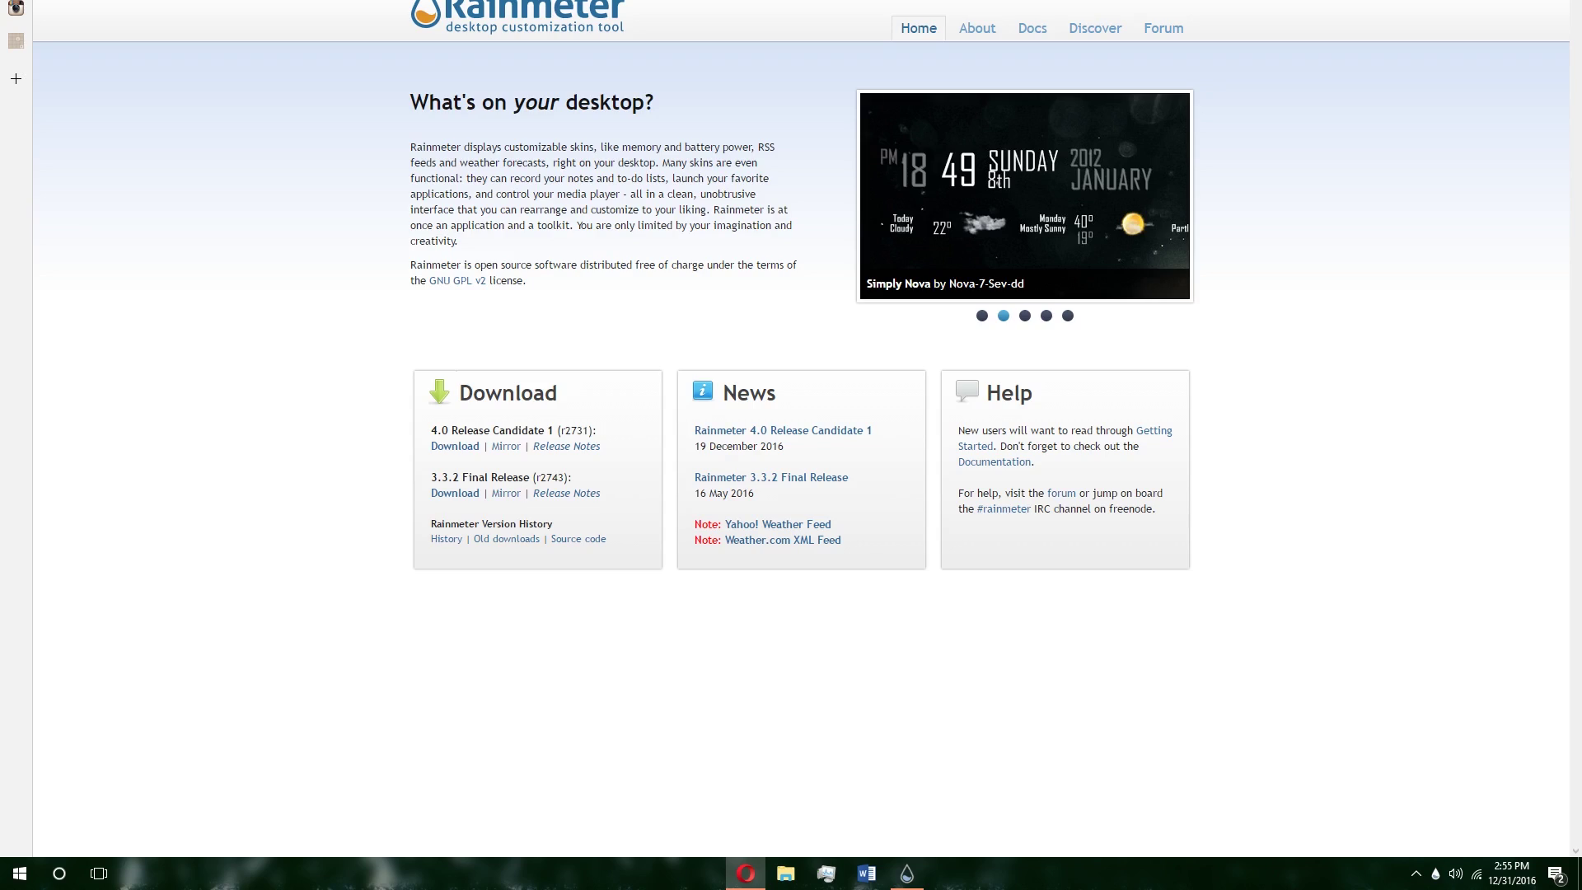
key("super+d")
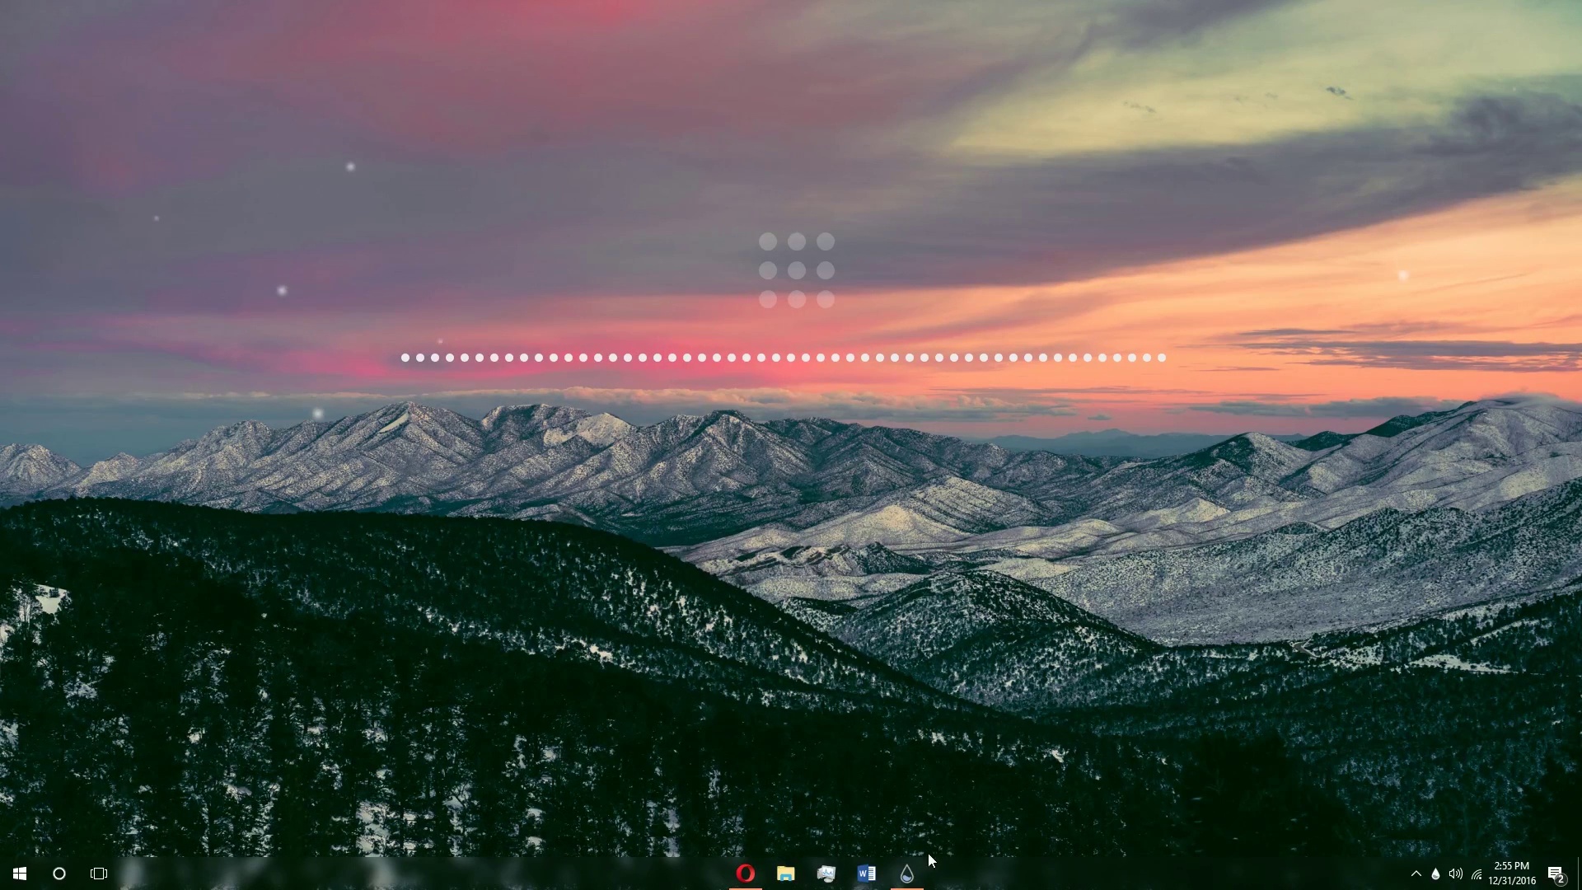
left_click(907, 868)
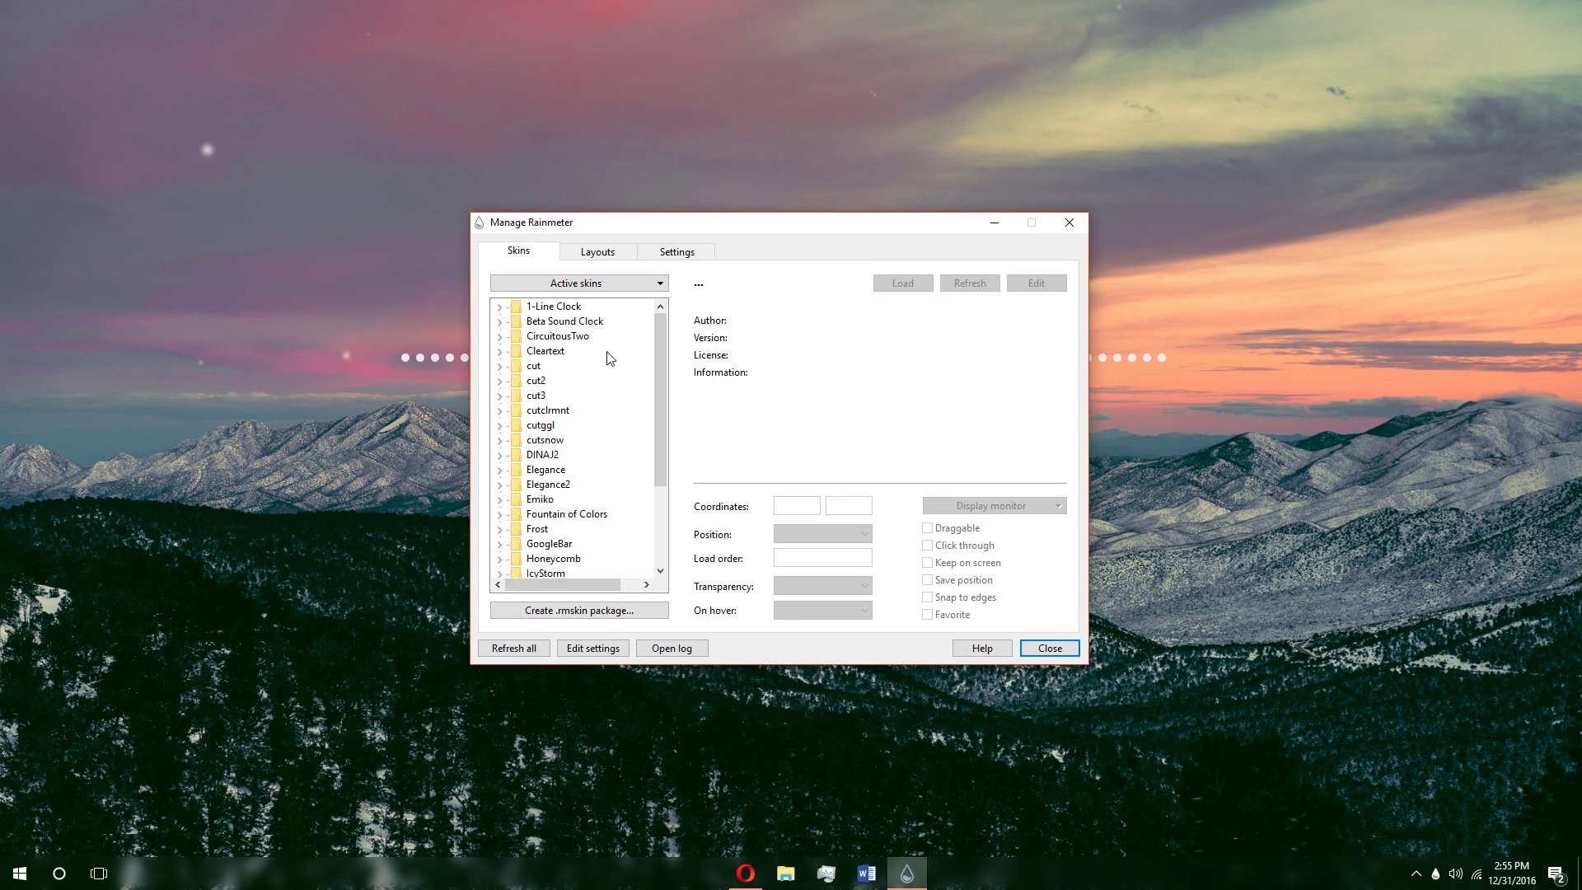
scroll(611, 358, "down", 3)
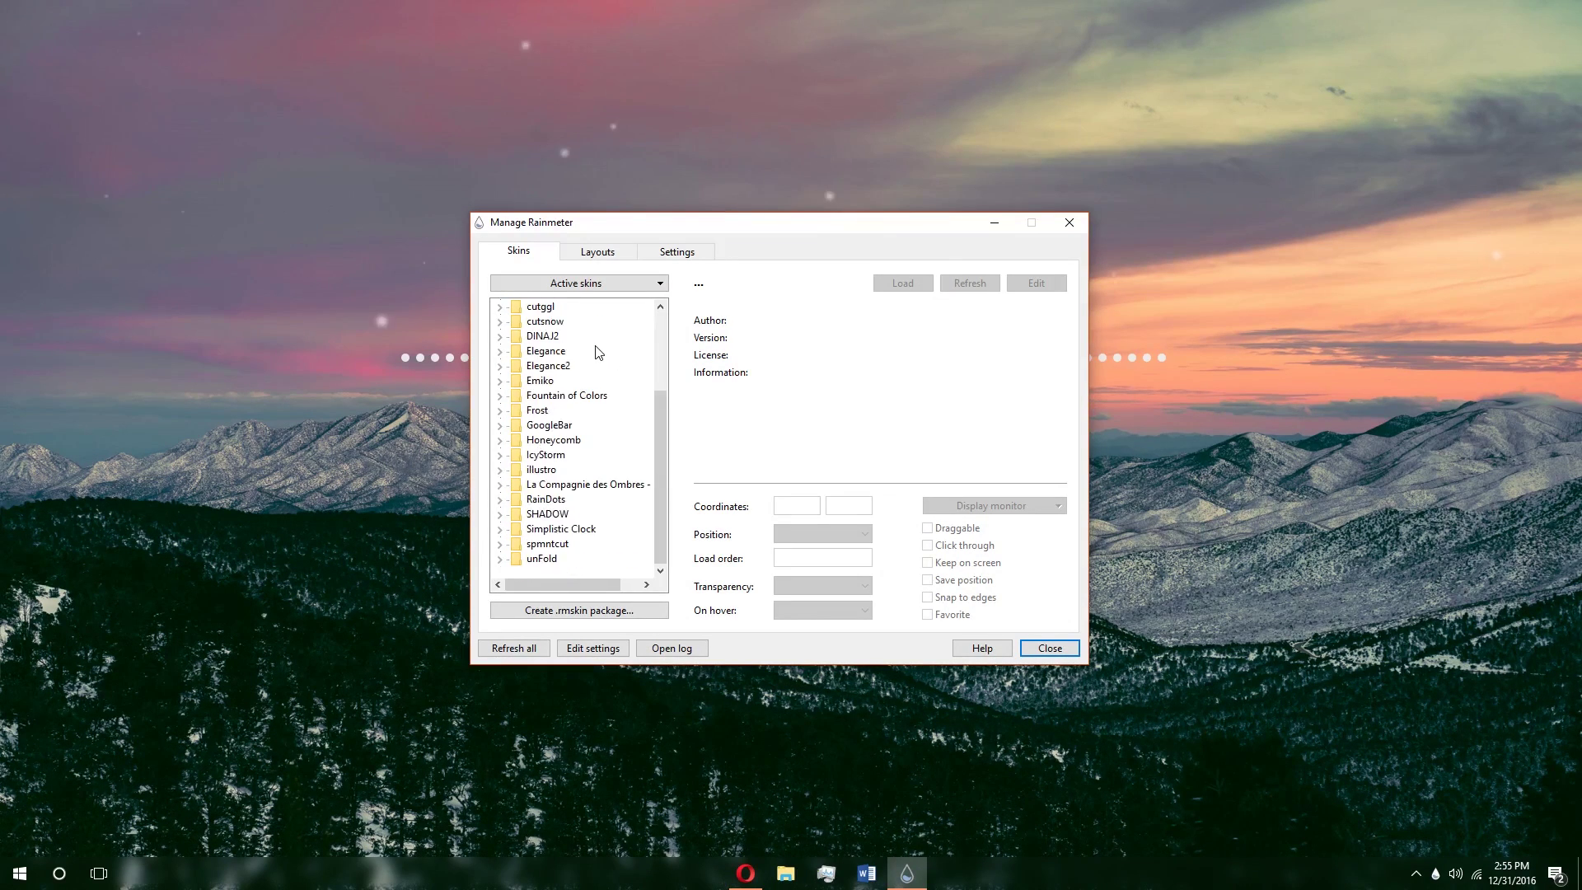
scroll(595, 353, "up", 3)
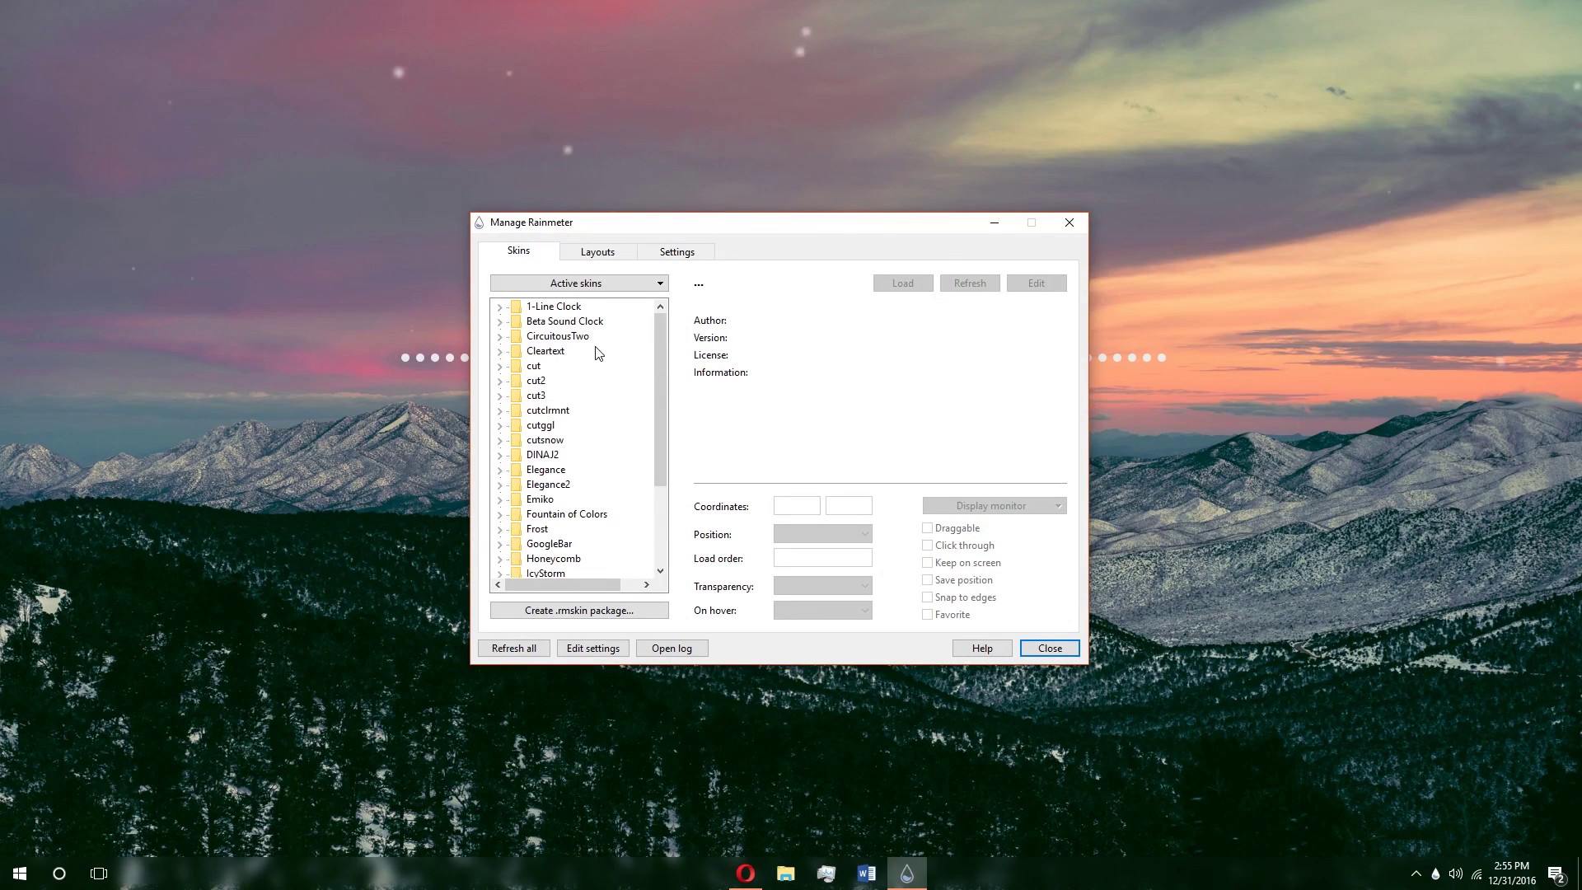
Step: Bring Opera forward and cycle through the tabs back to the r/Rainmeter page
left_click(744, 870)
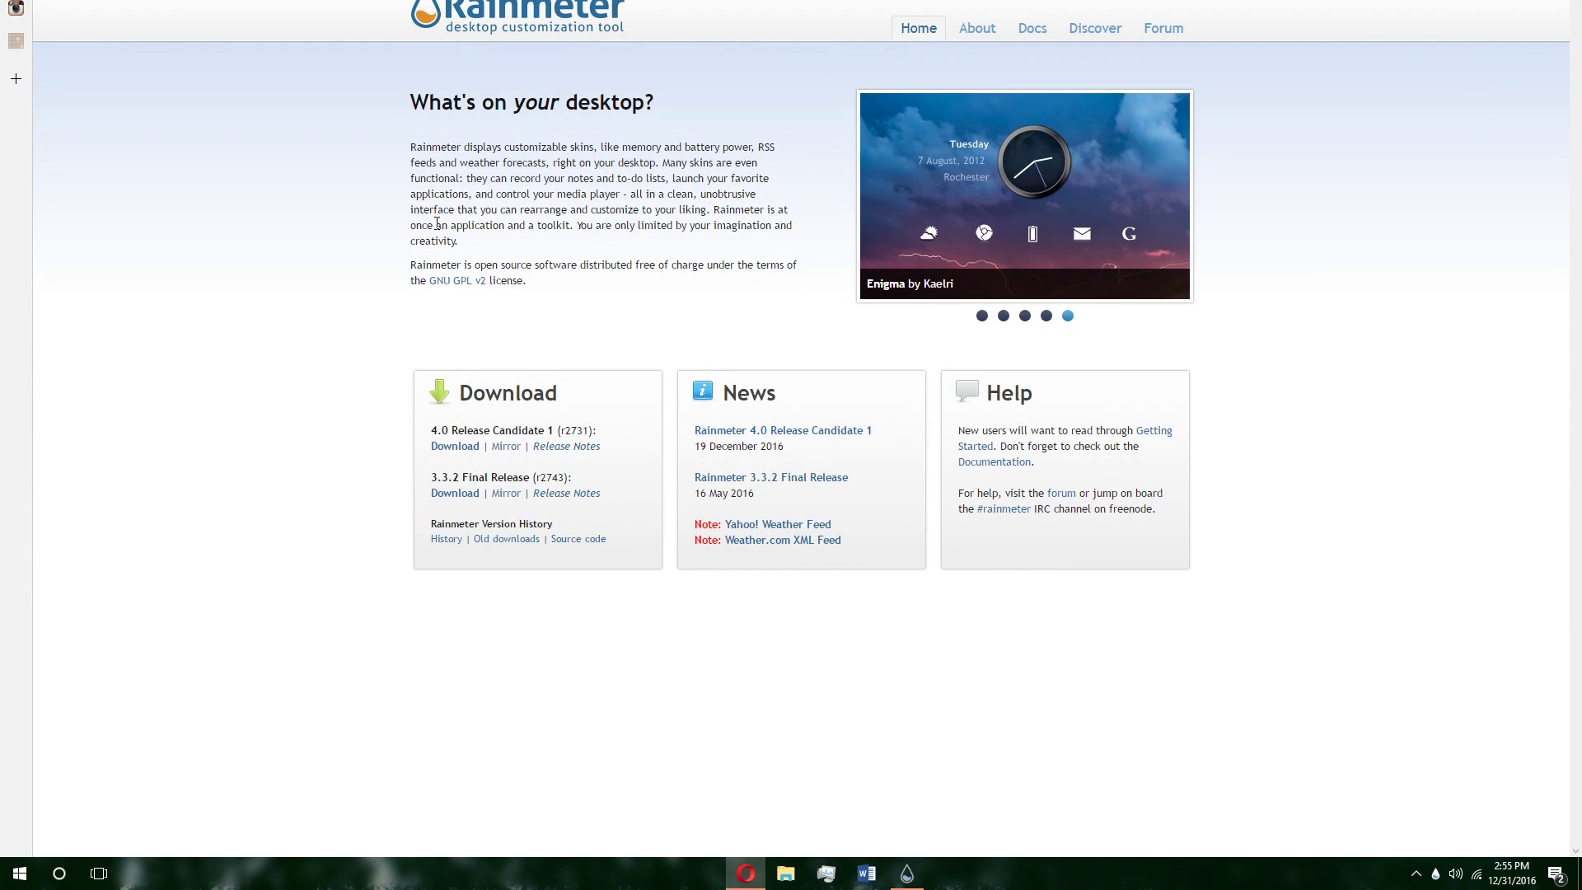
key("ctrl+Tab")
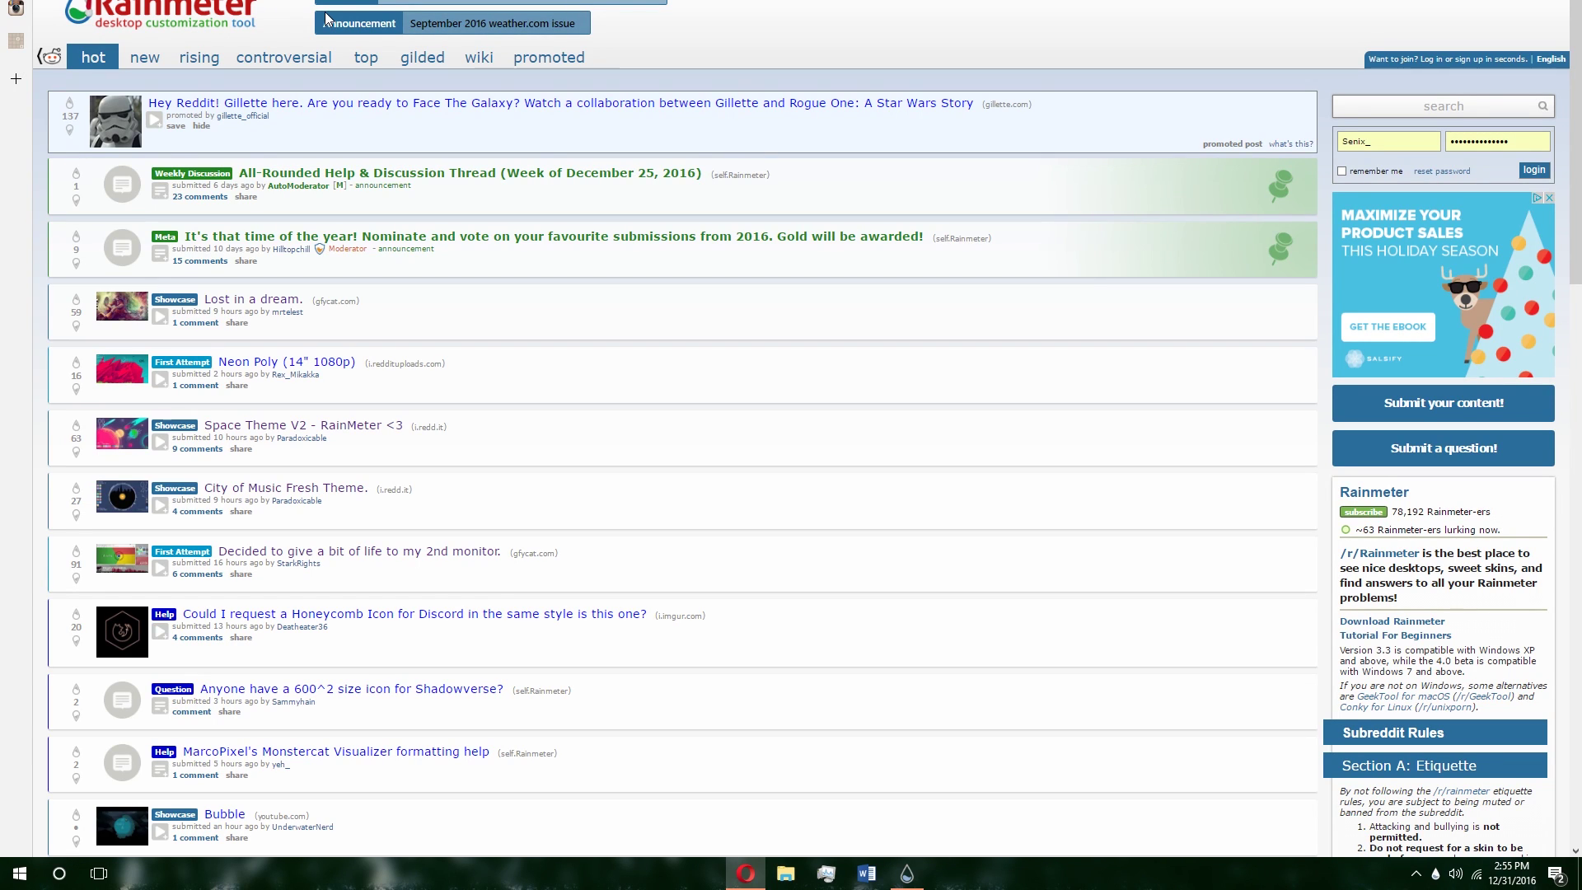
key("ctrl+Tab")
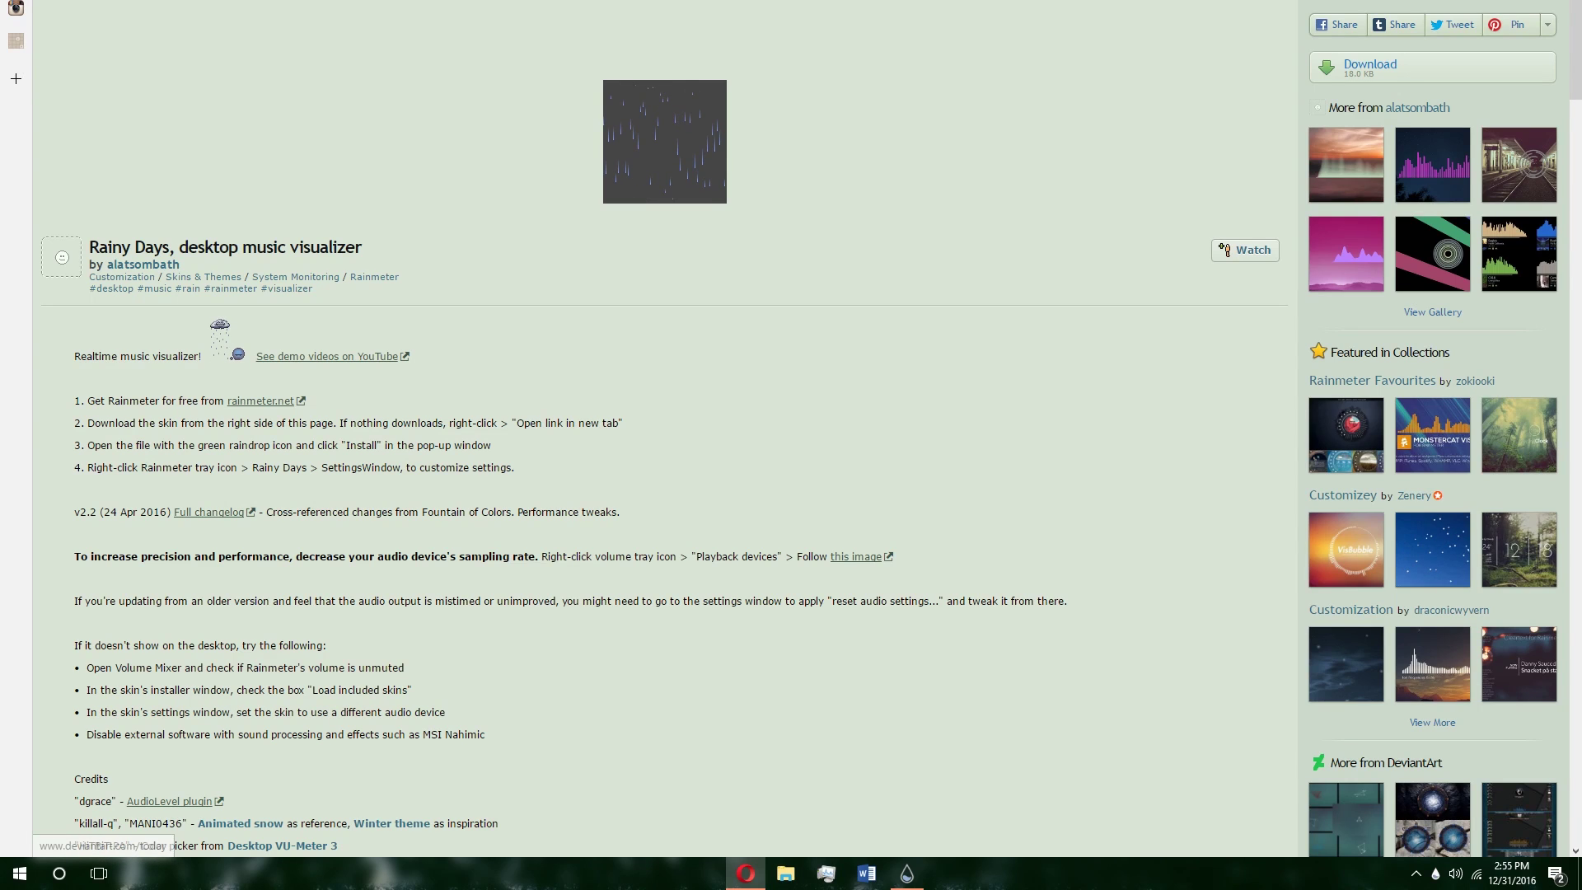
key("ctrl+Tab")
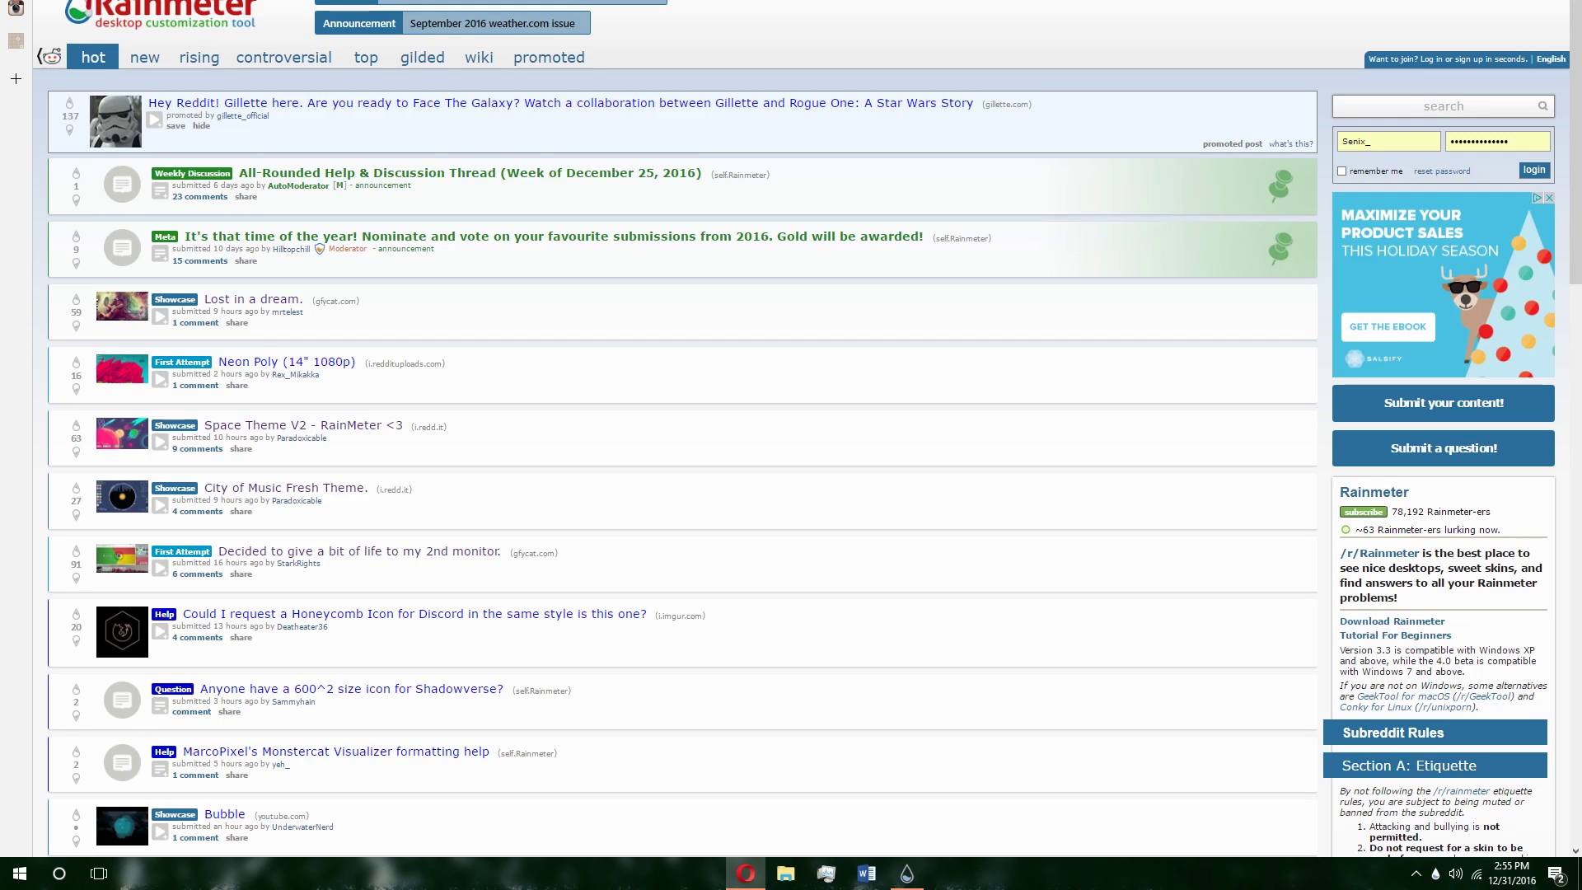
Step: Open the Lost in a dream post's comments and its Glow/Pulse link, then go to the Red Vision DeviantArt tab
left_click(195, 323)
scroll(172, 454, "down", 3)
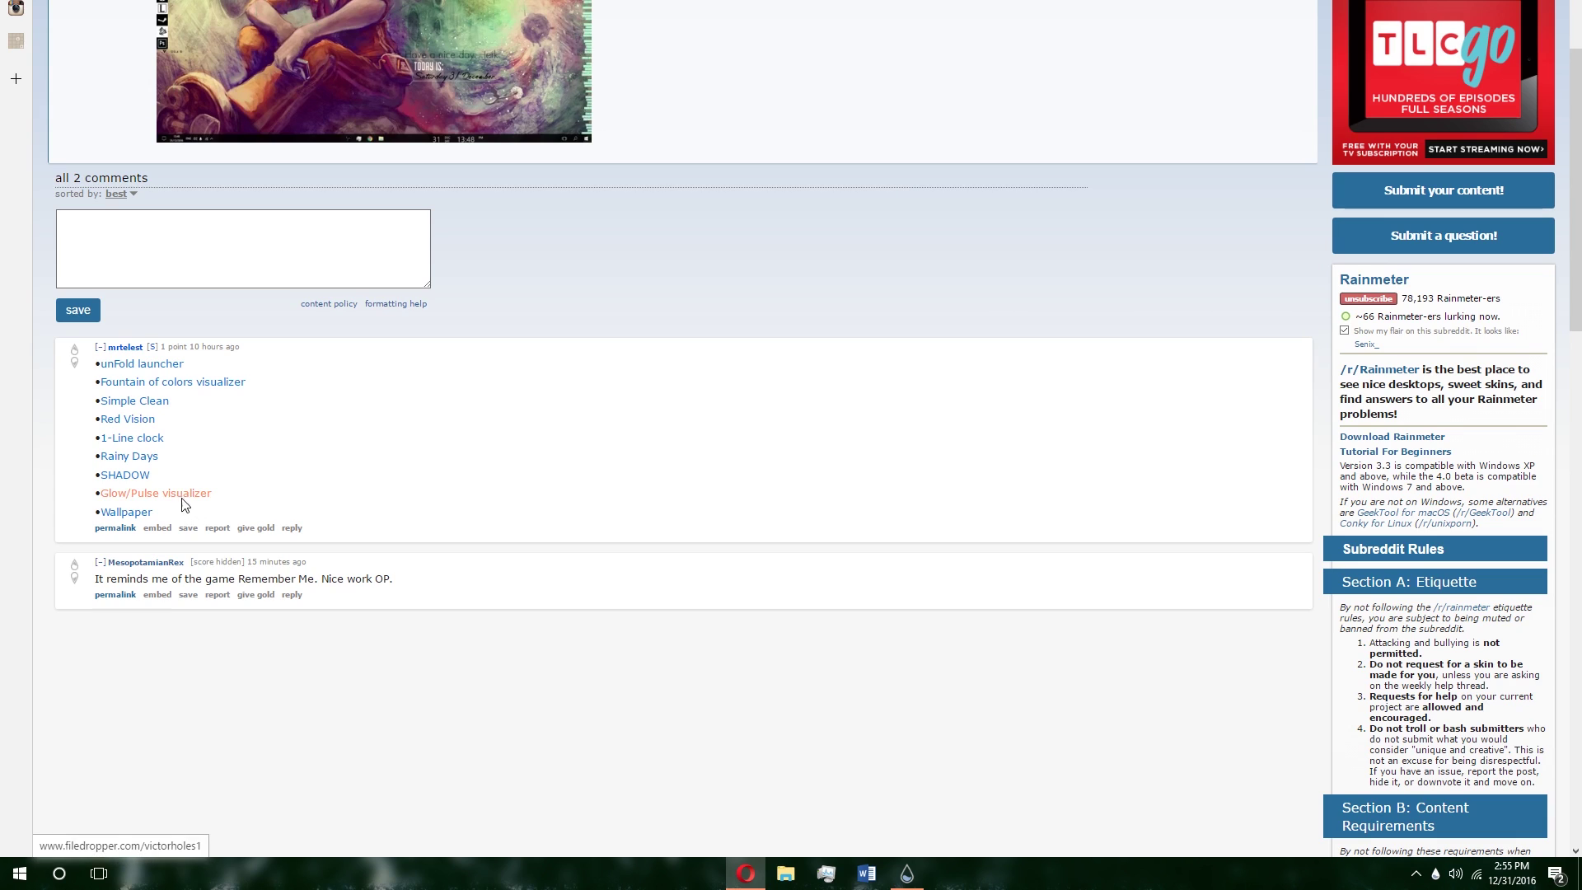
left_click(183, 496)
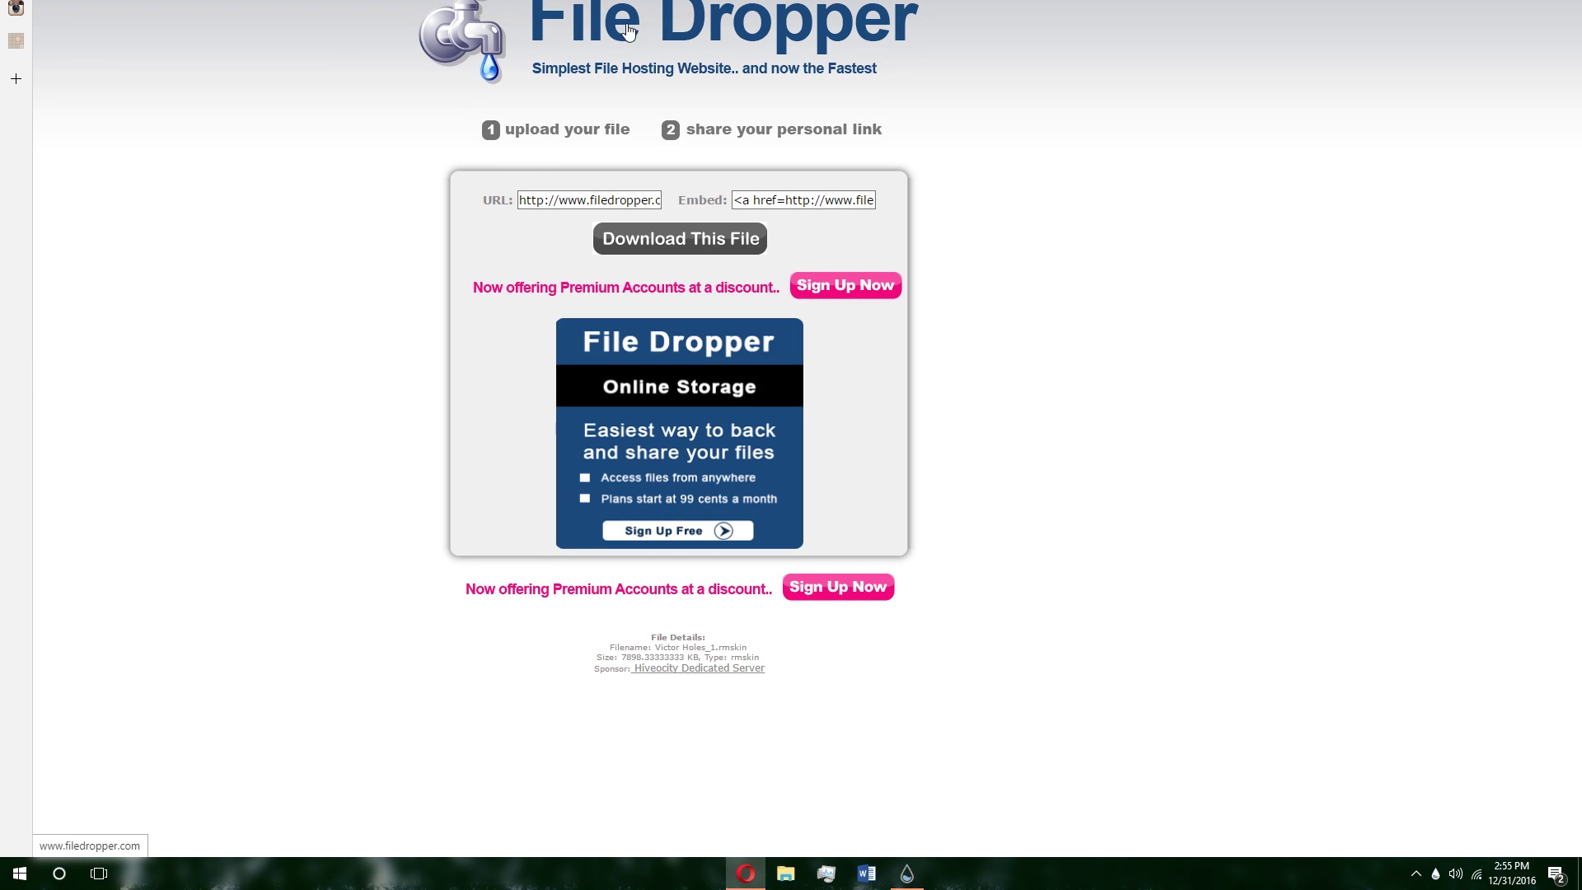
key("alt+Left")
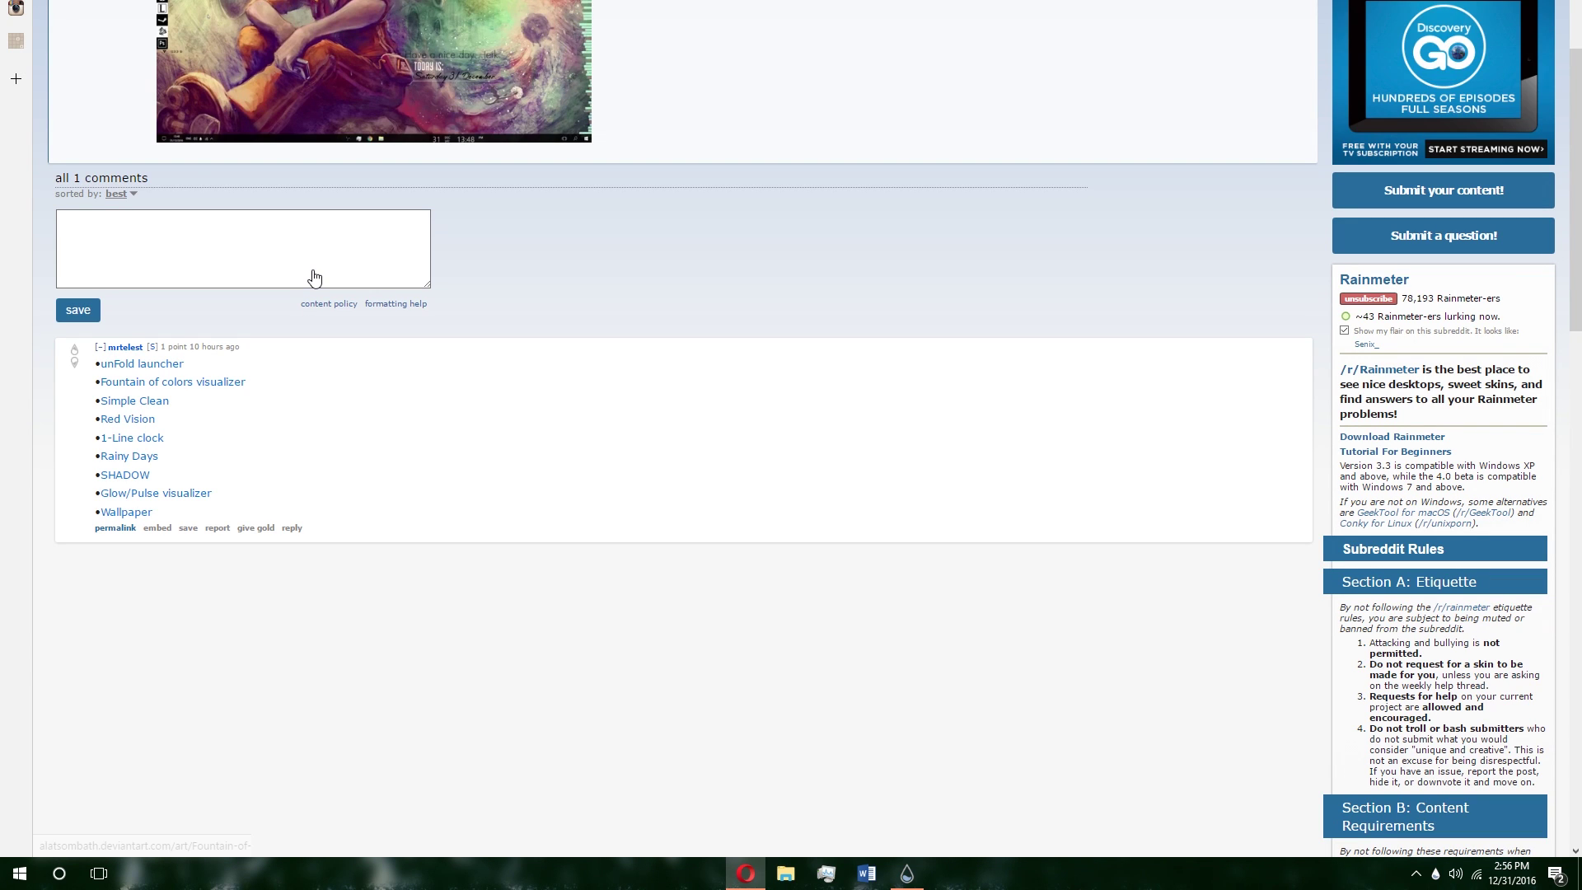
key("ctrl+Tab")
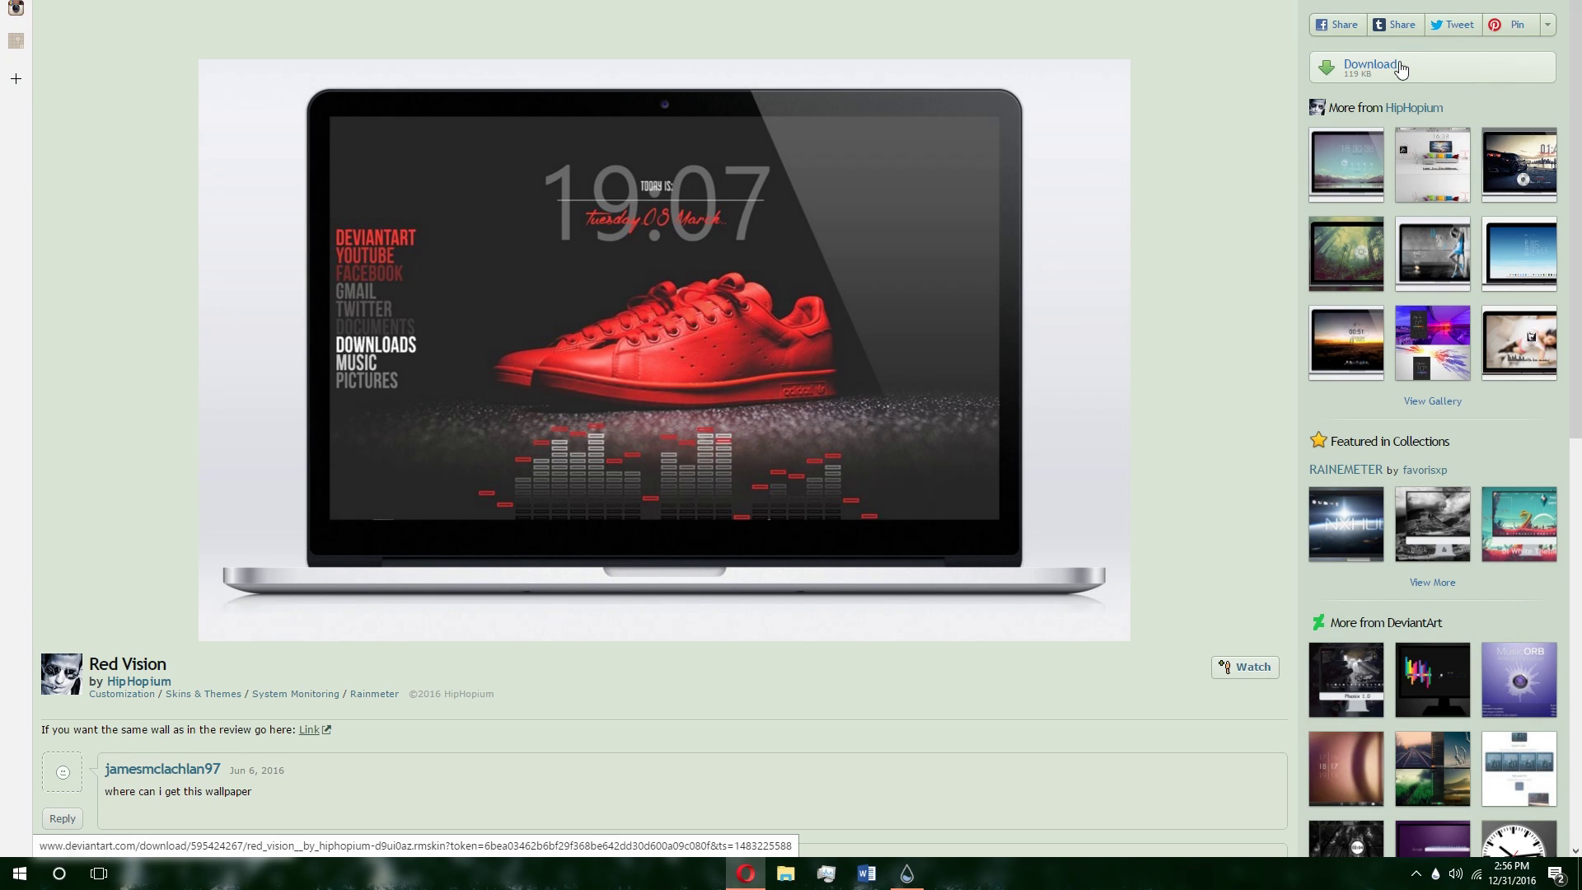
Step: Download and install the red_vision .rmskin, then drag its clock down from the screen's top edge
left_click(1367, 74)
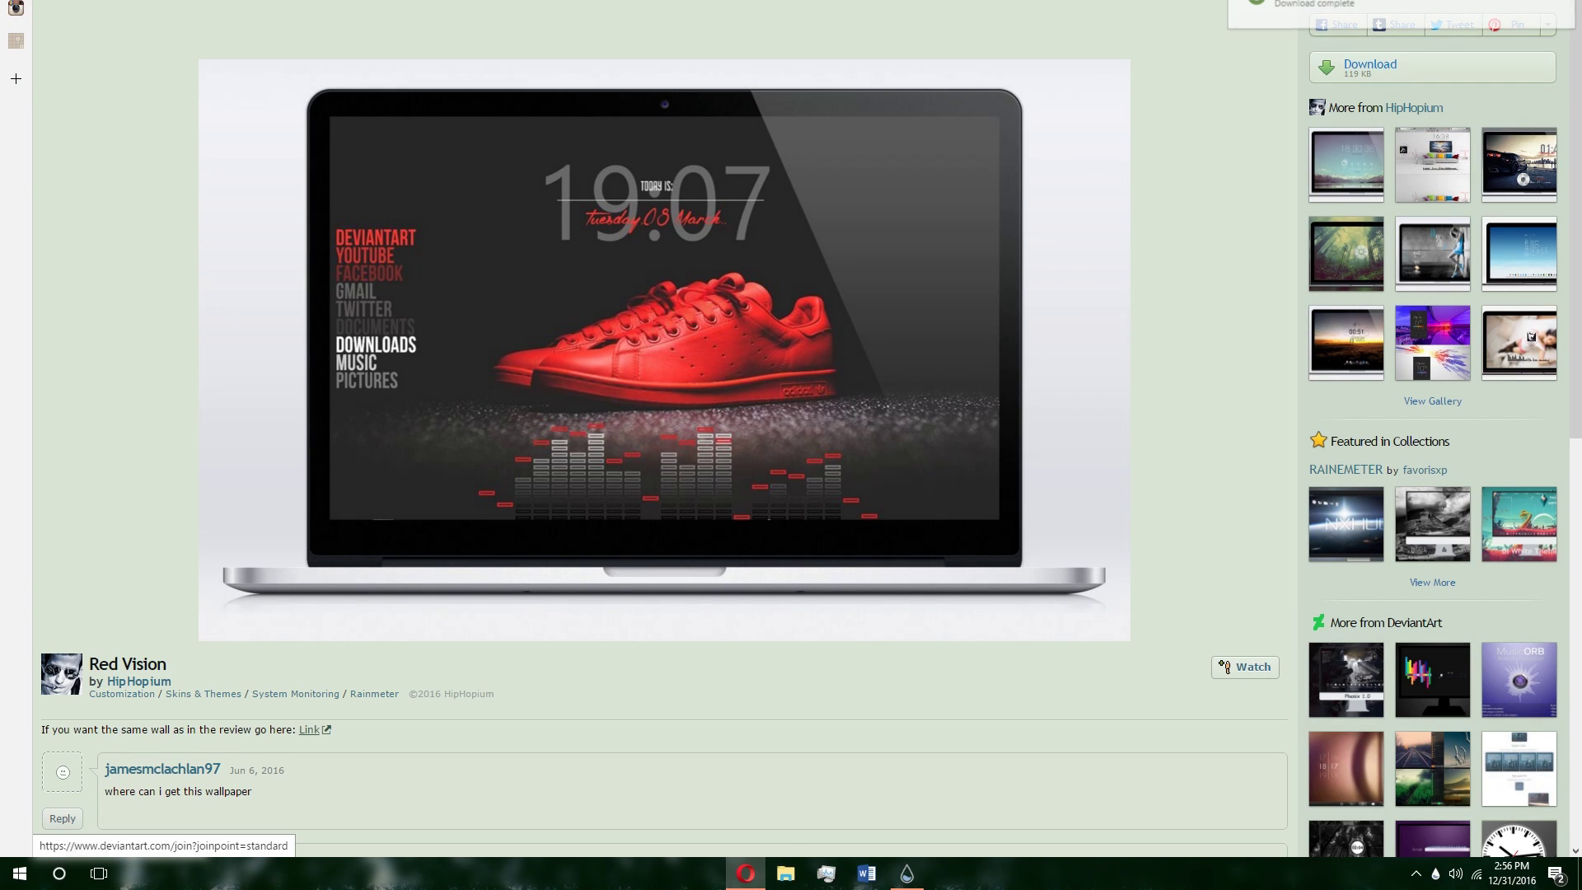
left_click(1560, 2)
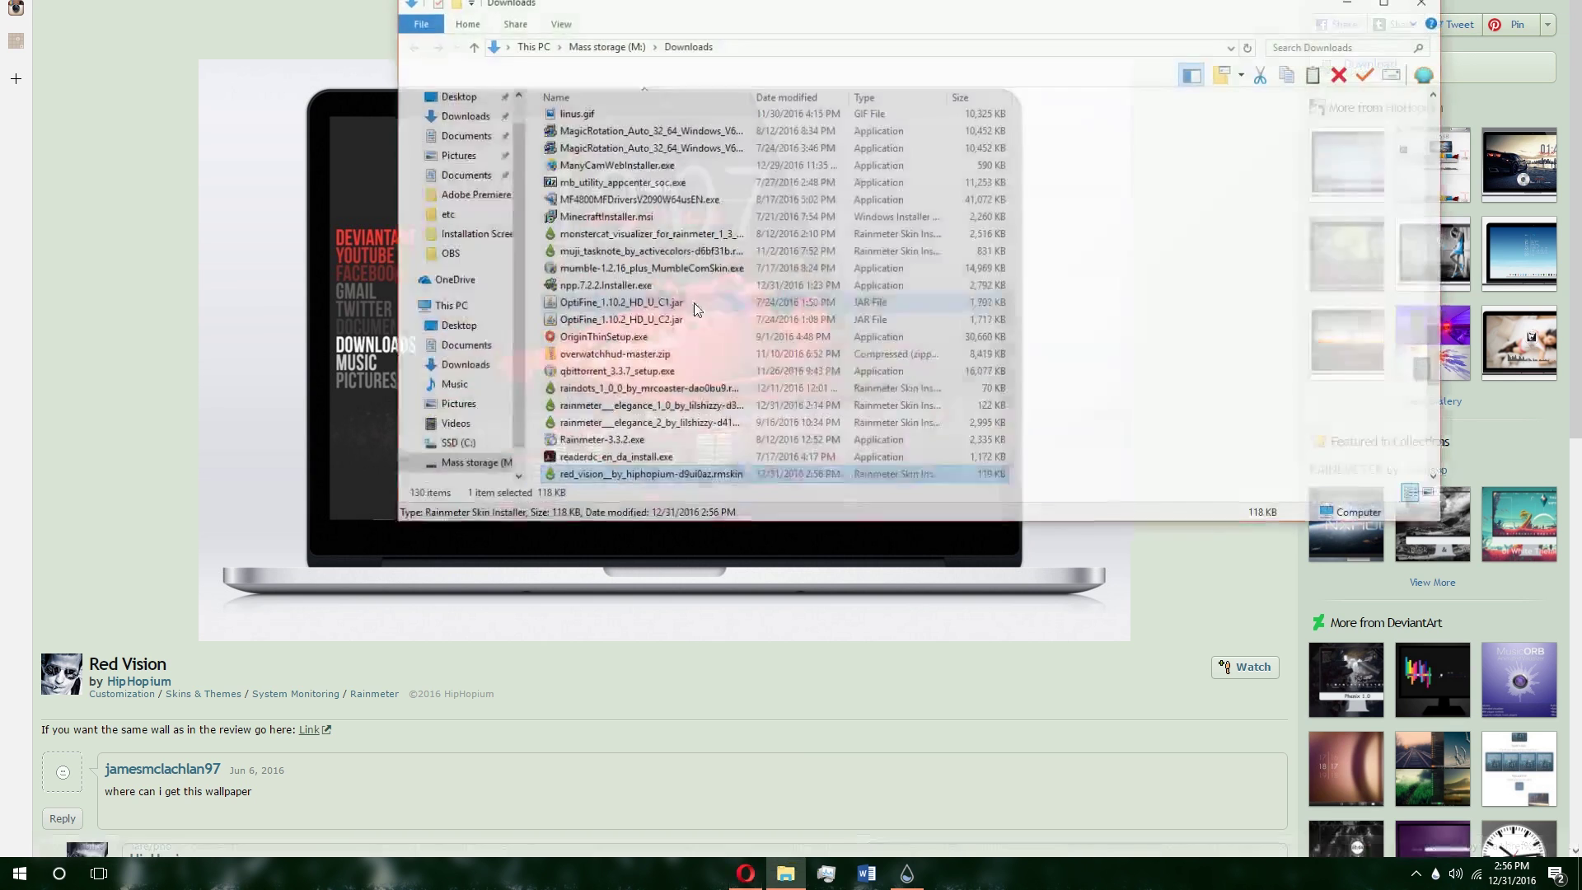
double_click(657, 477)
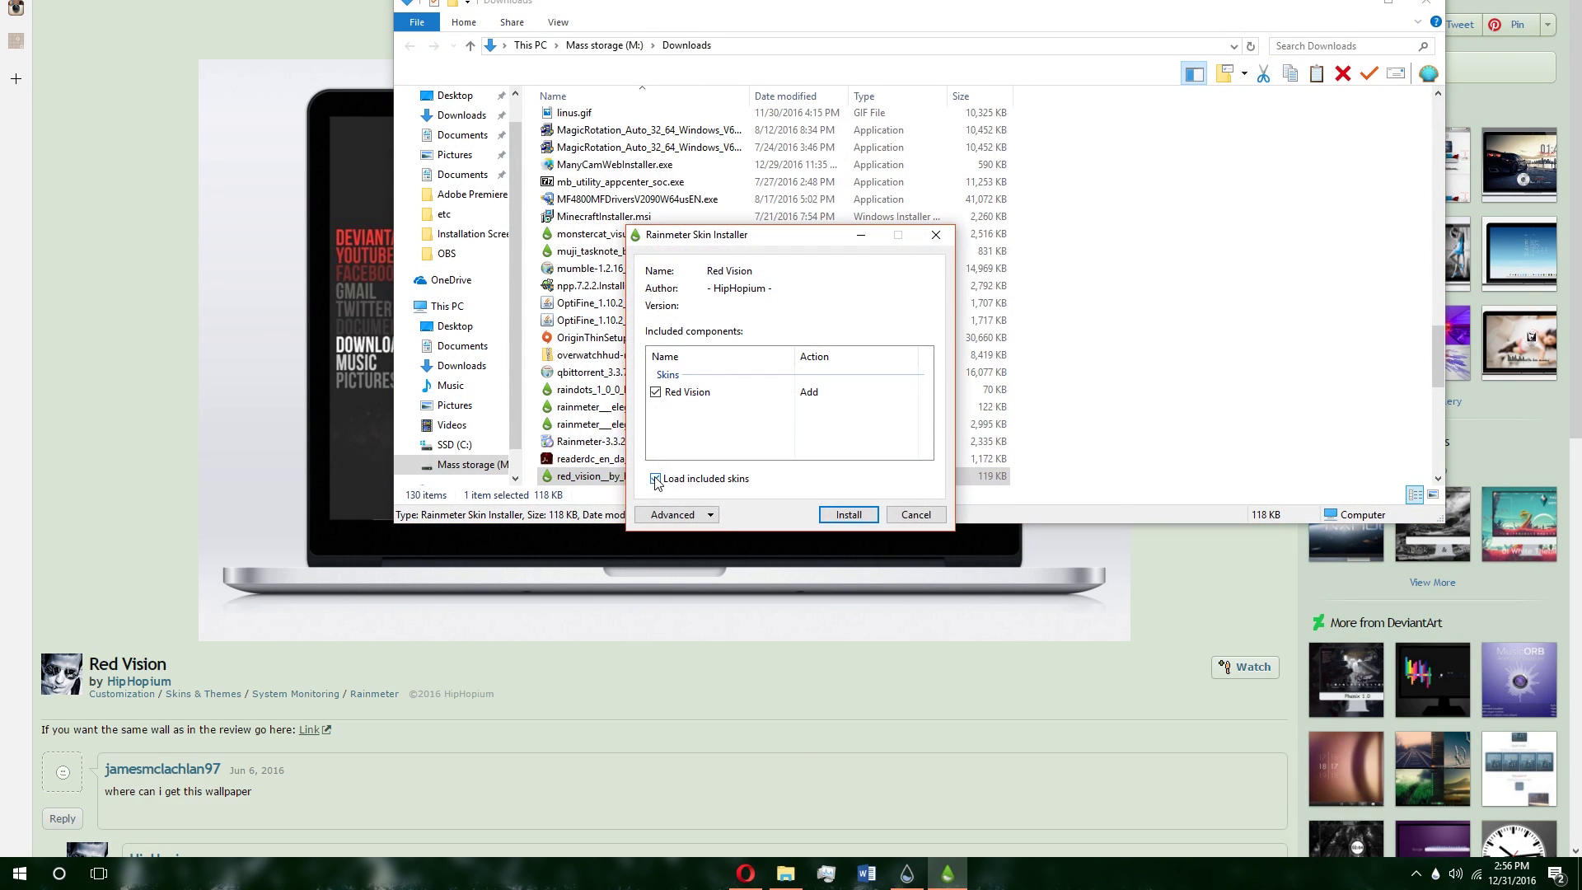
left_click(848, 514)
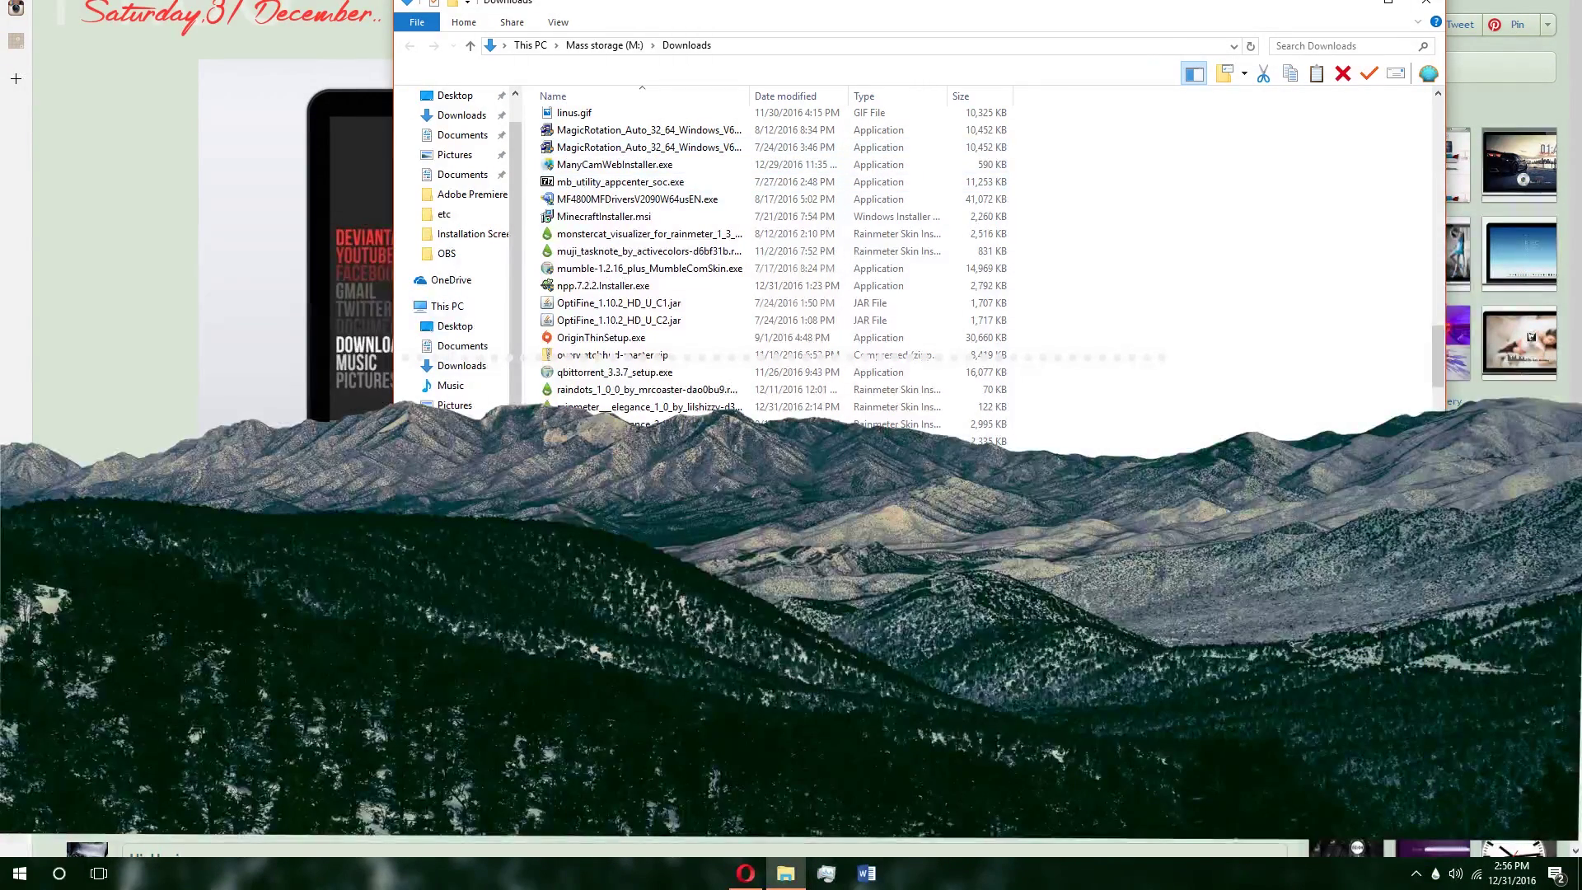
left_click(1579, 874)
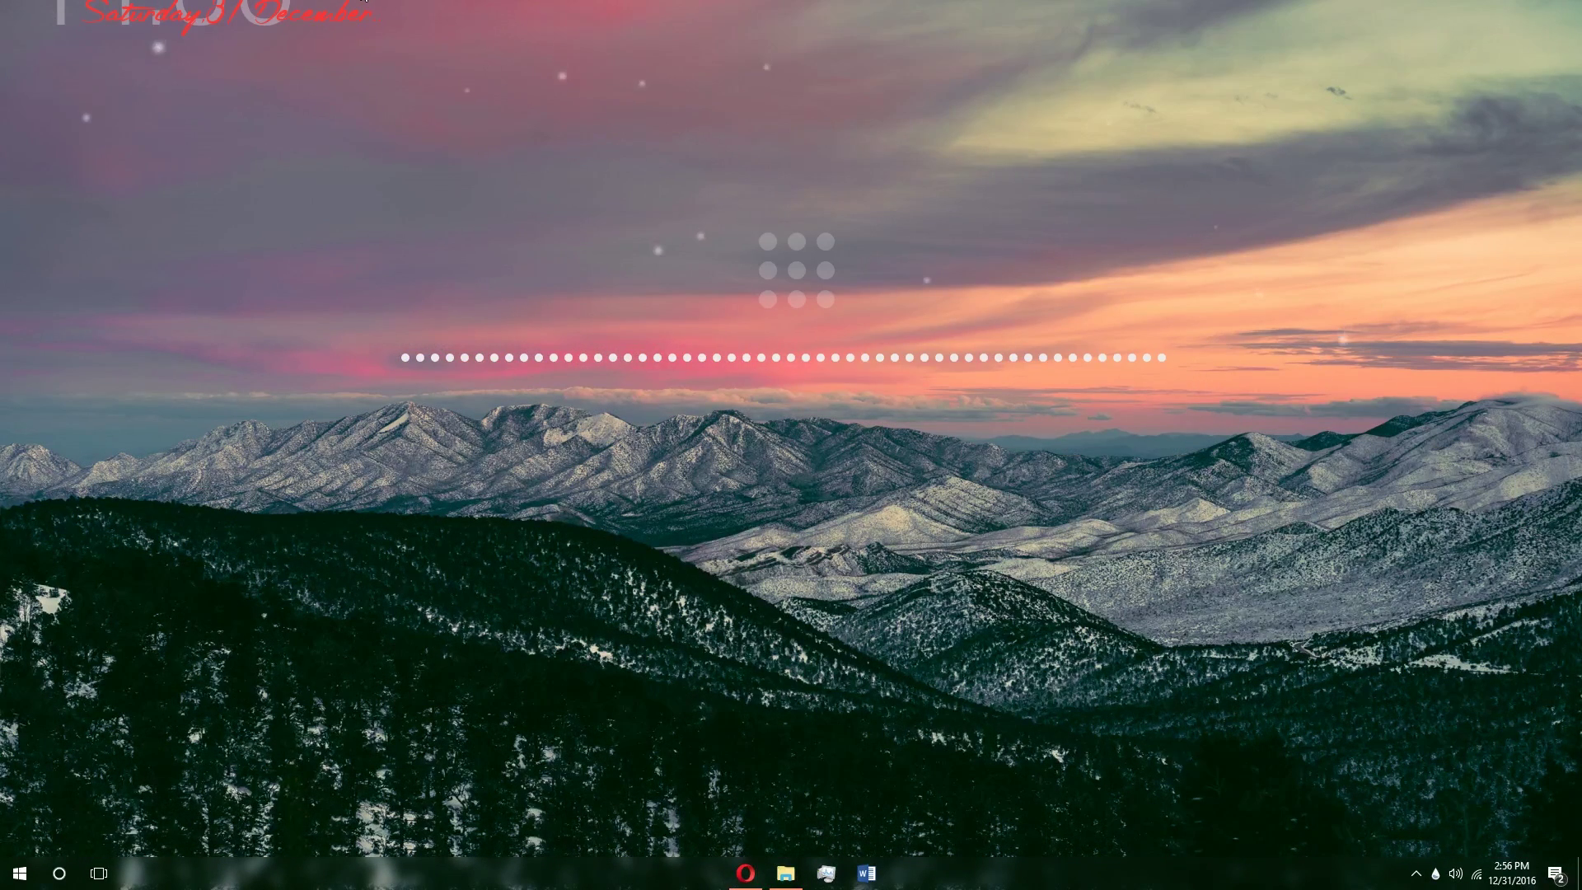
left_click_drag(345, 15, 605, 63)
Step: Hide Opera, centre the Red Vision clock at the top of the desktop, and open Manage Rainmeter
left_click(745, 874)
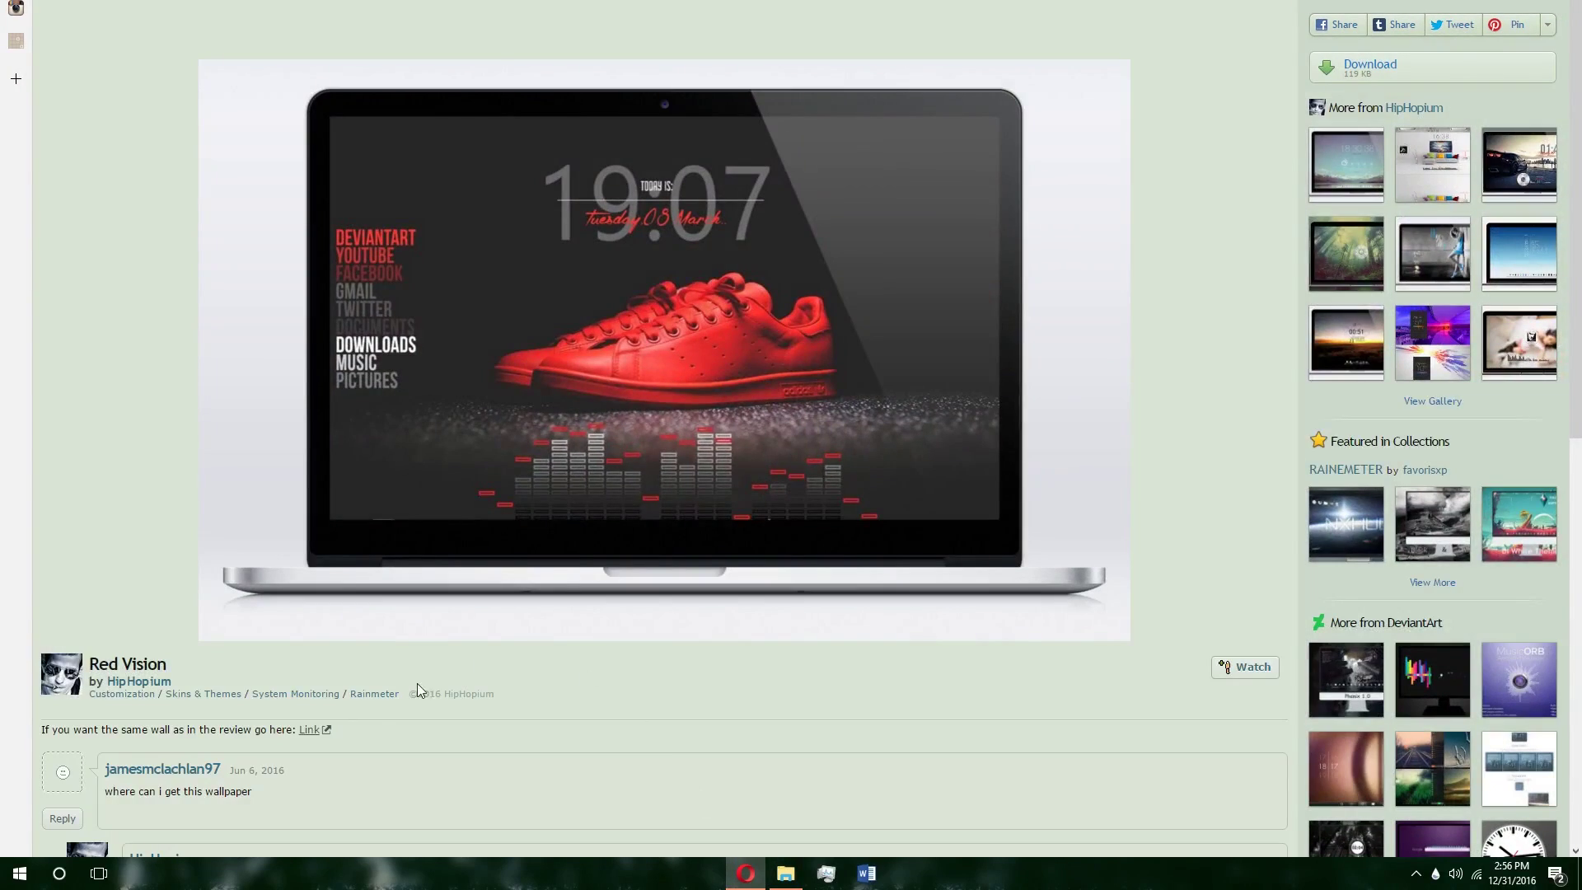
scroll(277, 331, "down", 4)
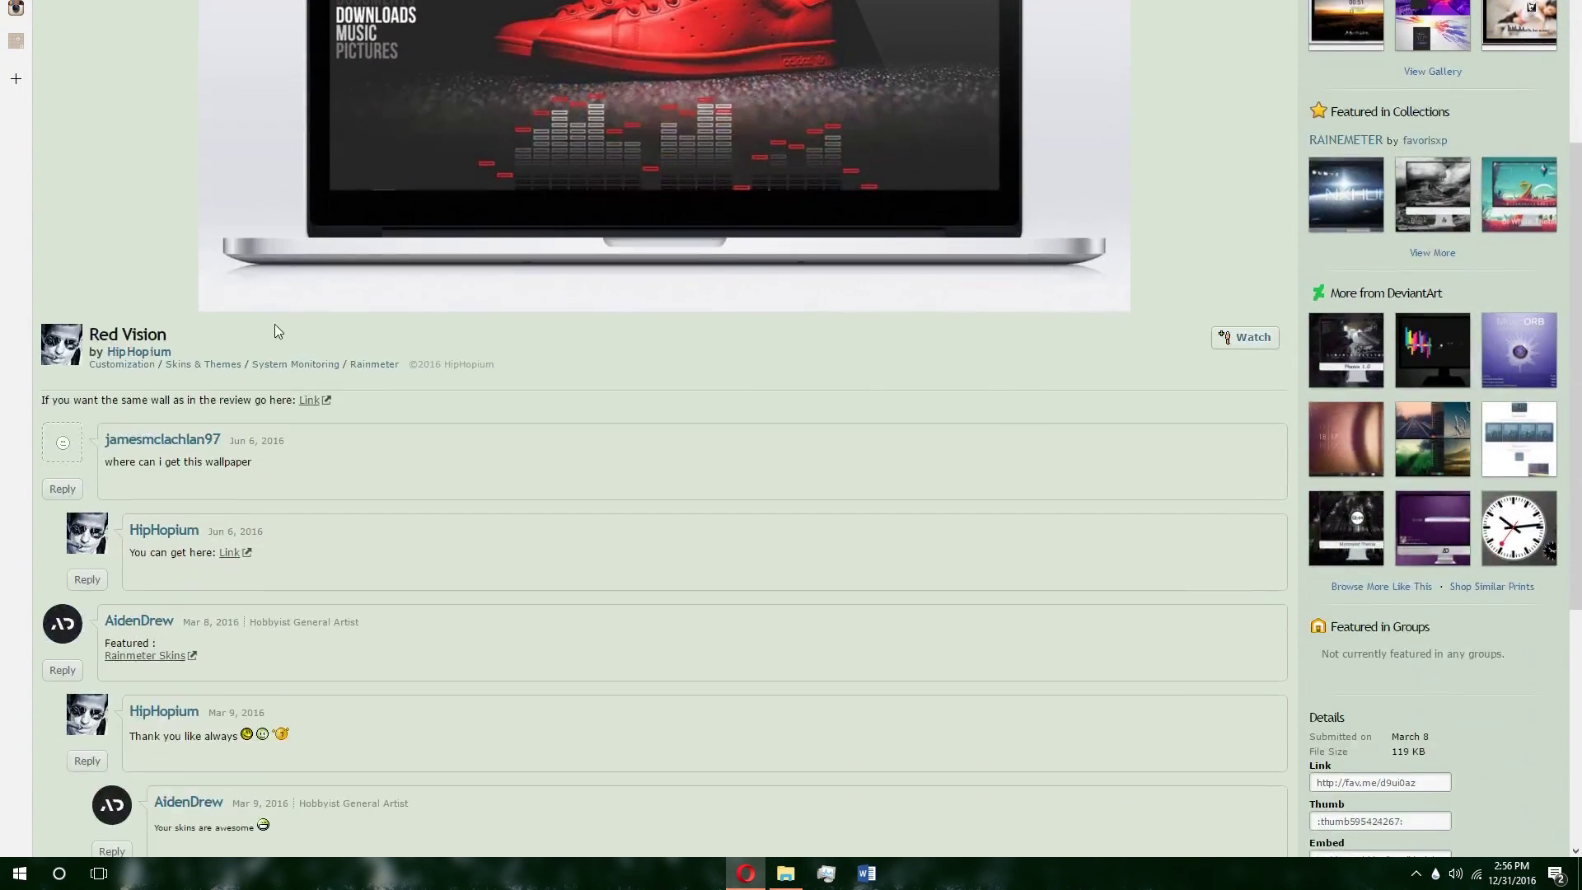
key("super+d")
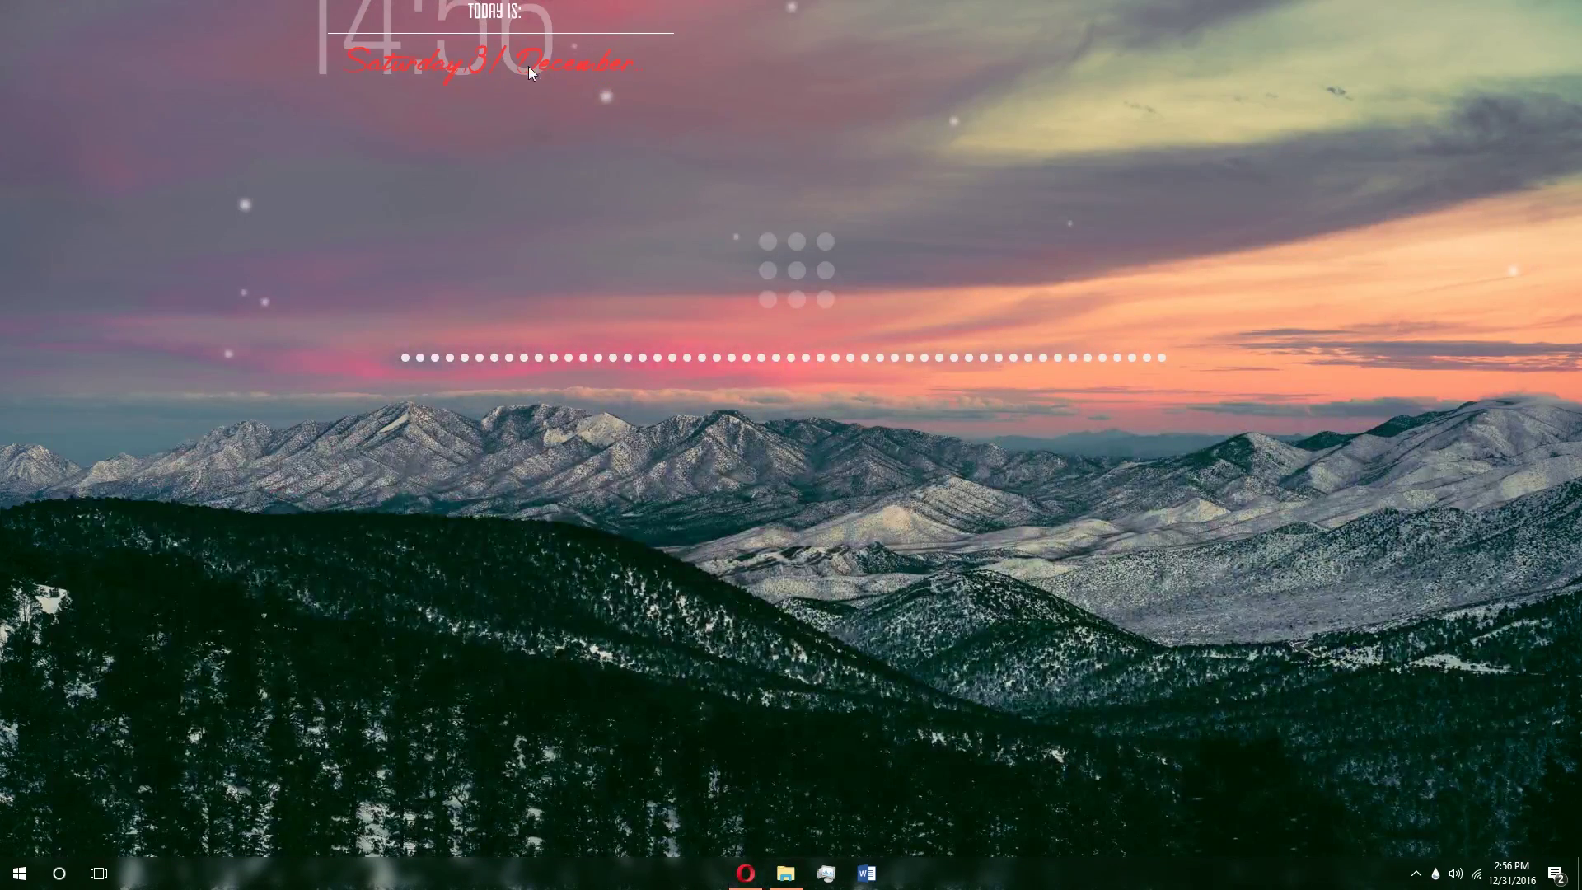
left_click_drag(897, 126, 932, 107)
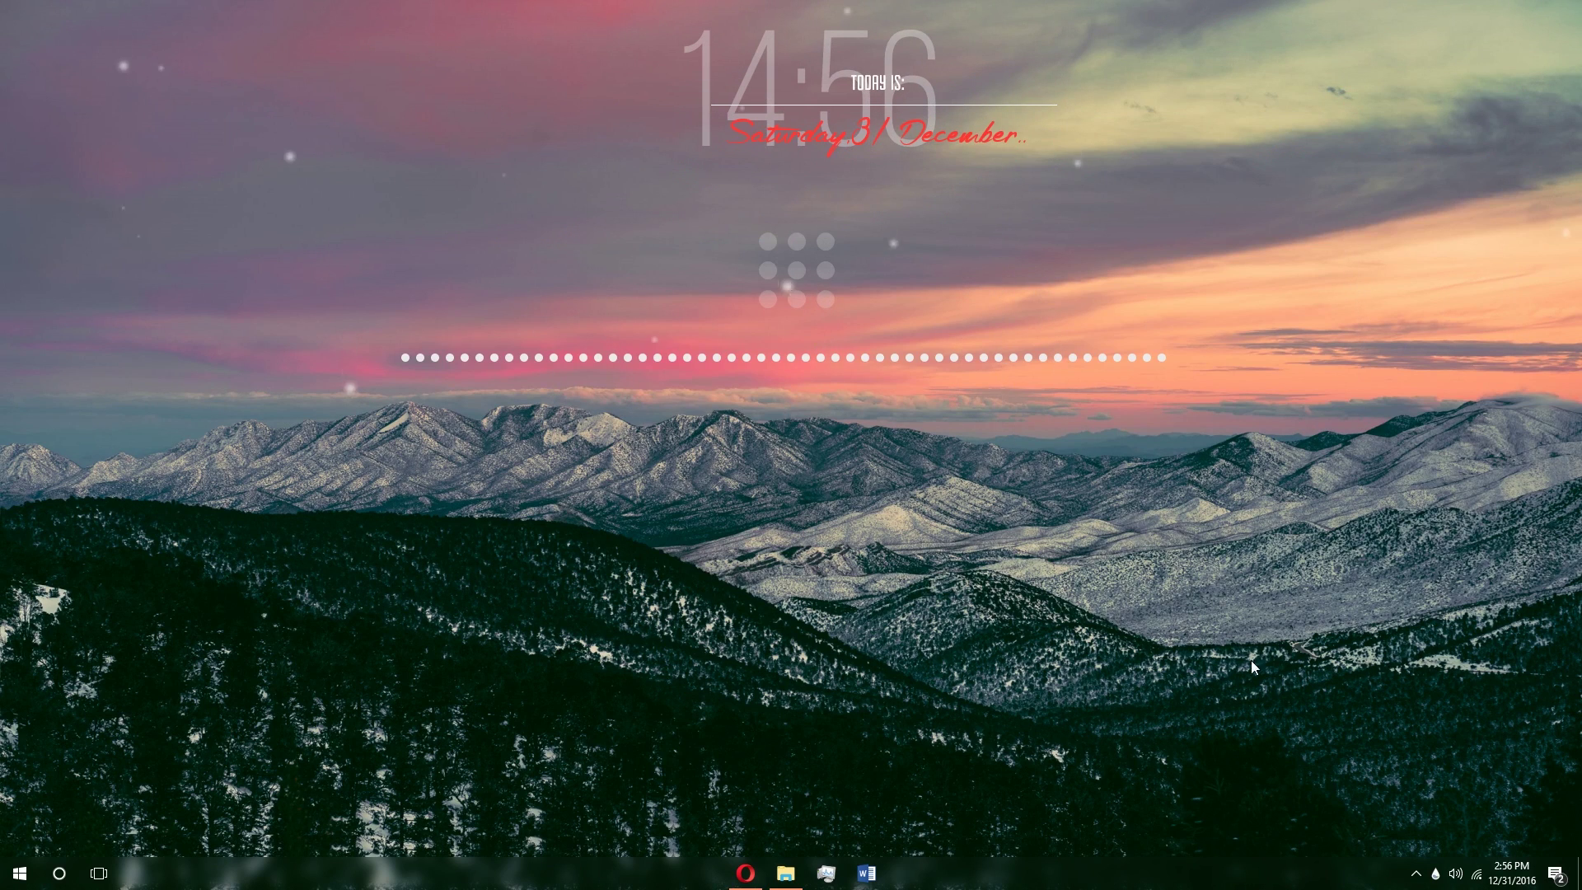
left_click(1435, 874)
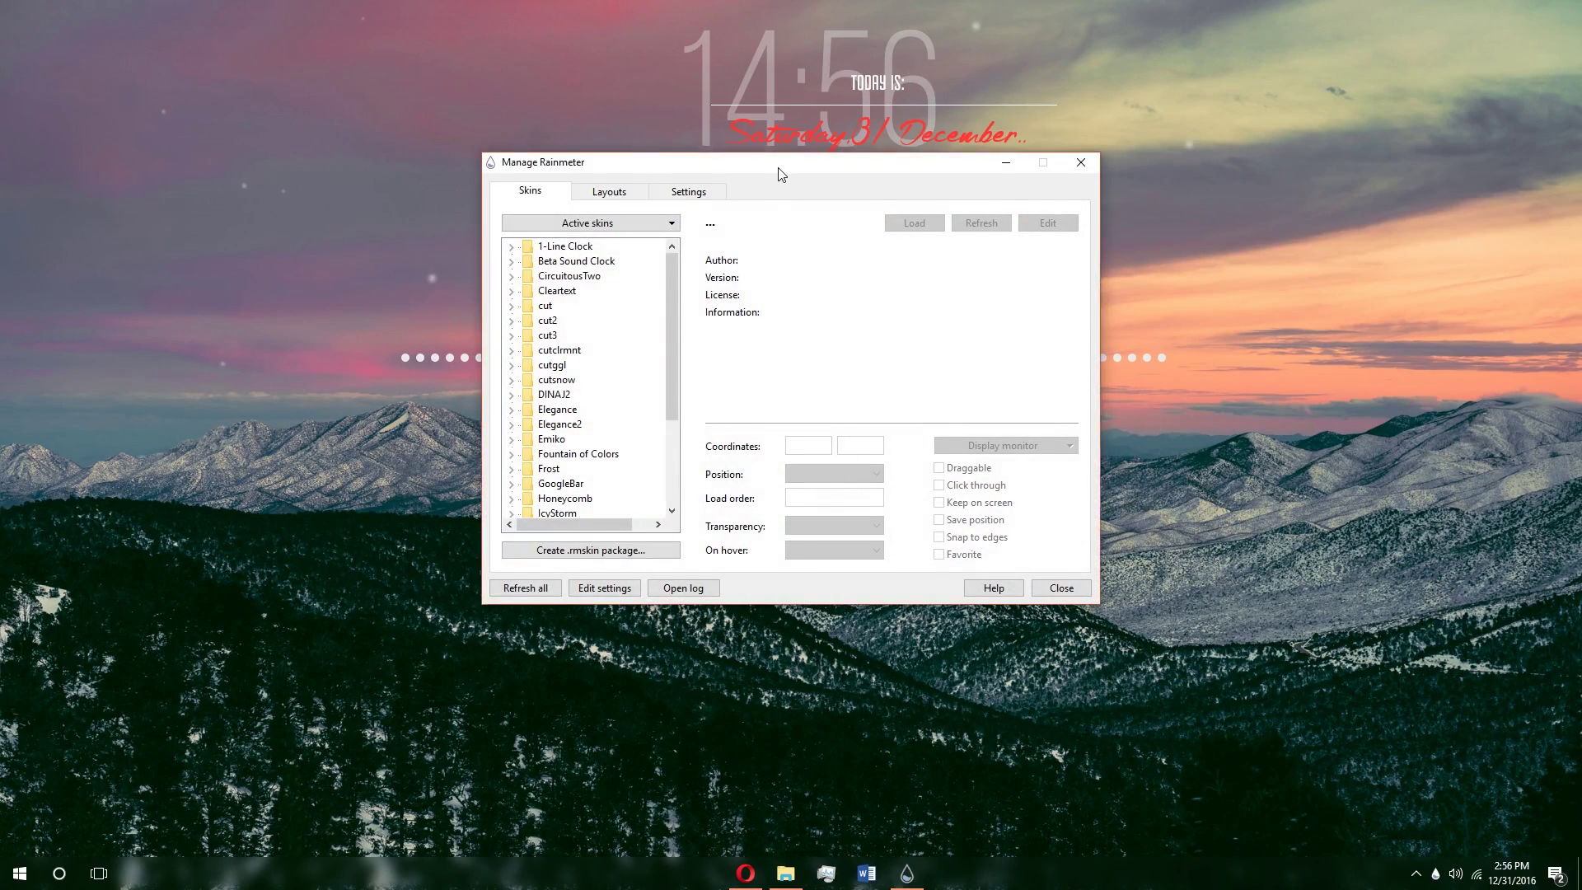
Step: Expand the Red Vision skin folder and close the stray GIMP startup window from its taskbar menu
left_click_drag(782, 174, 920, 311)
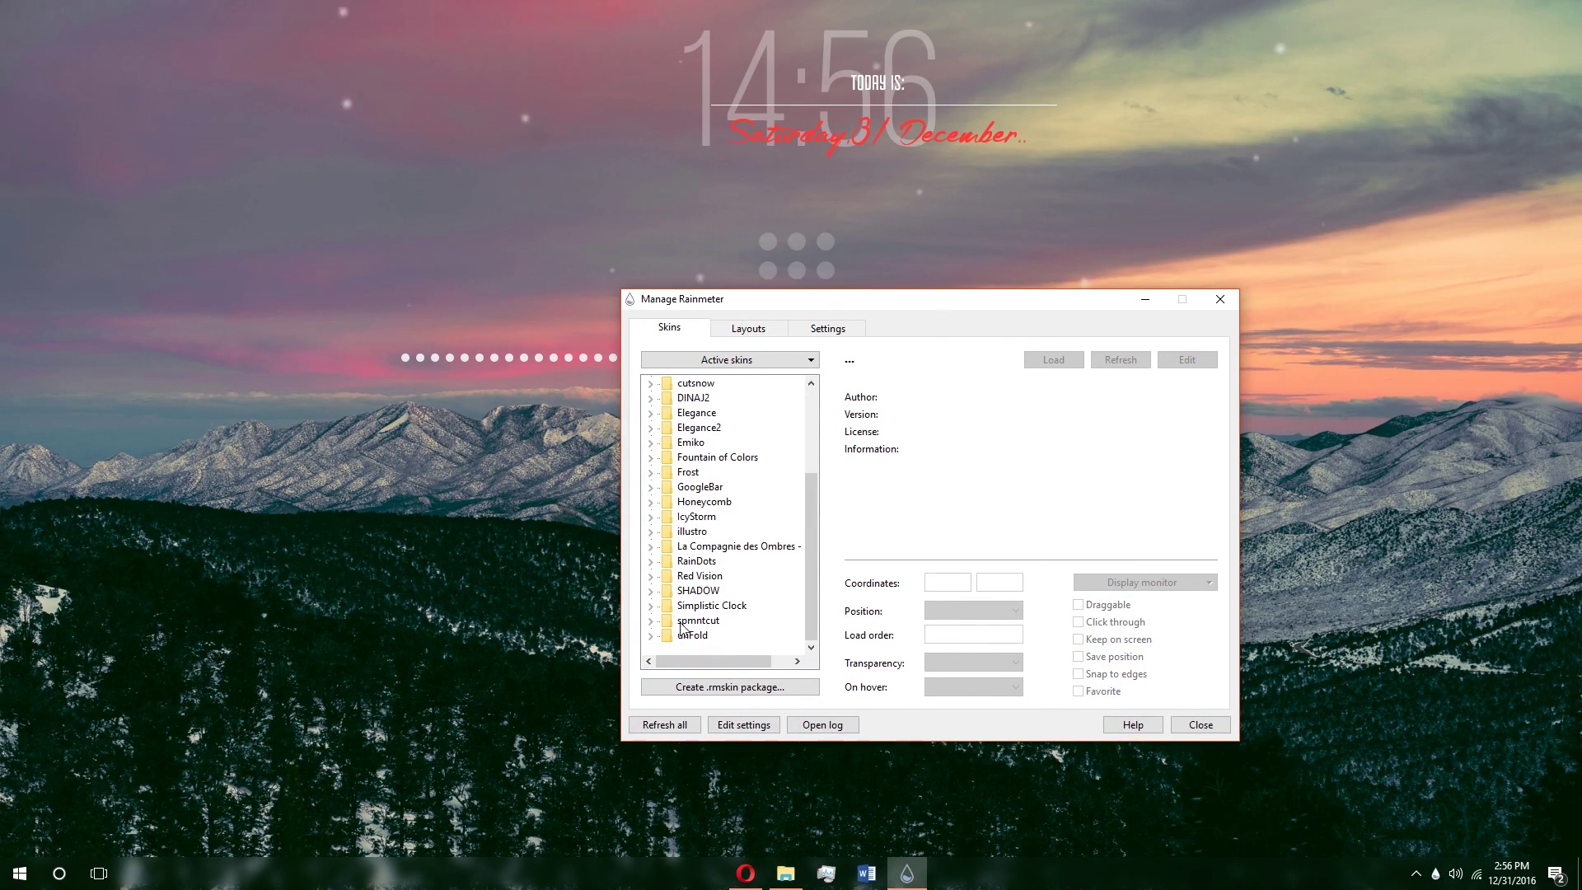
left_click(651, 576)
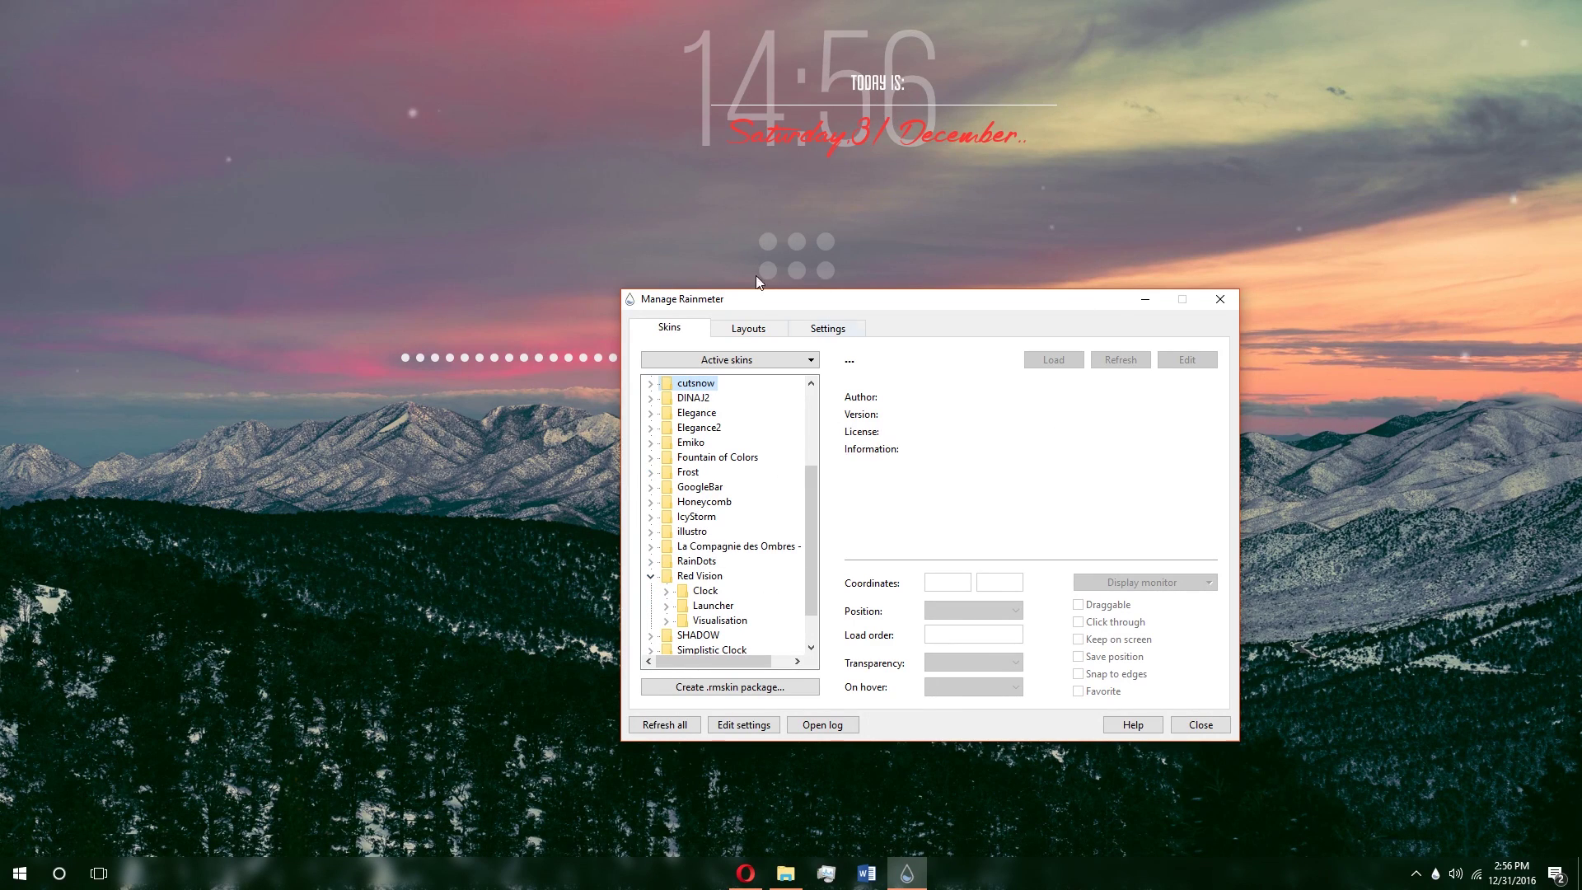
left_click_drag(824, 299, 889, 291)
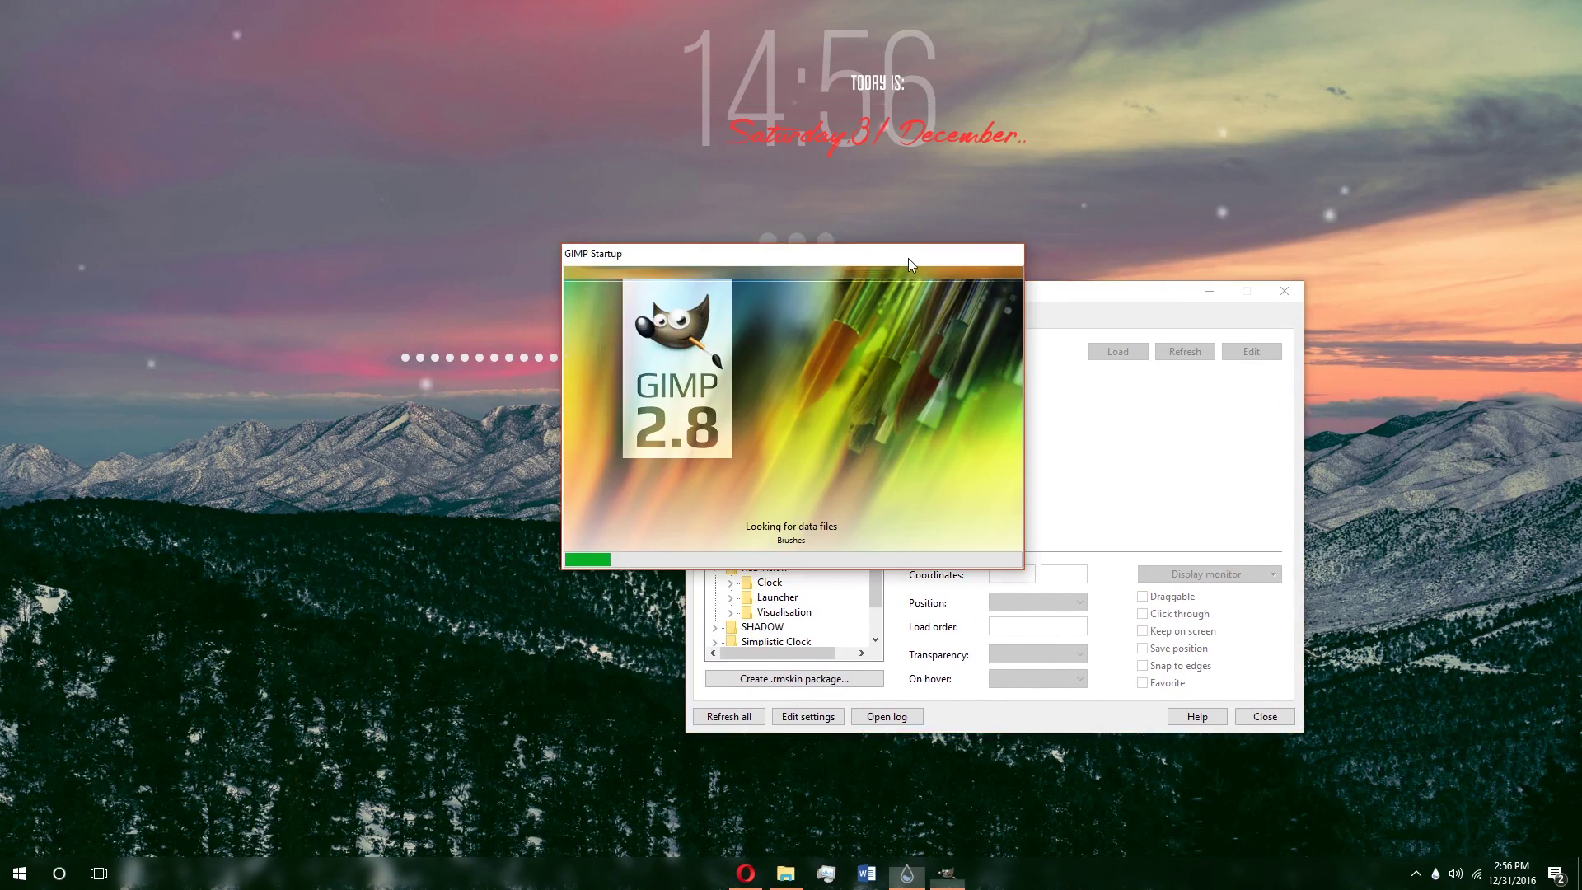
right_click(947, 874)
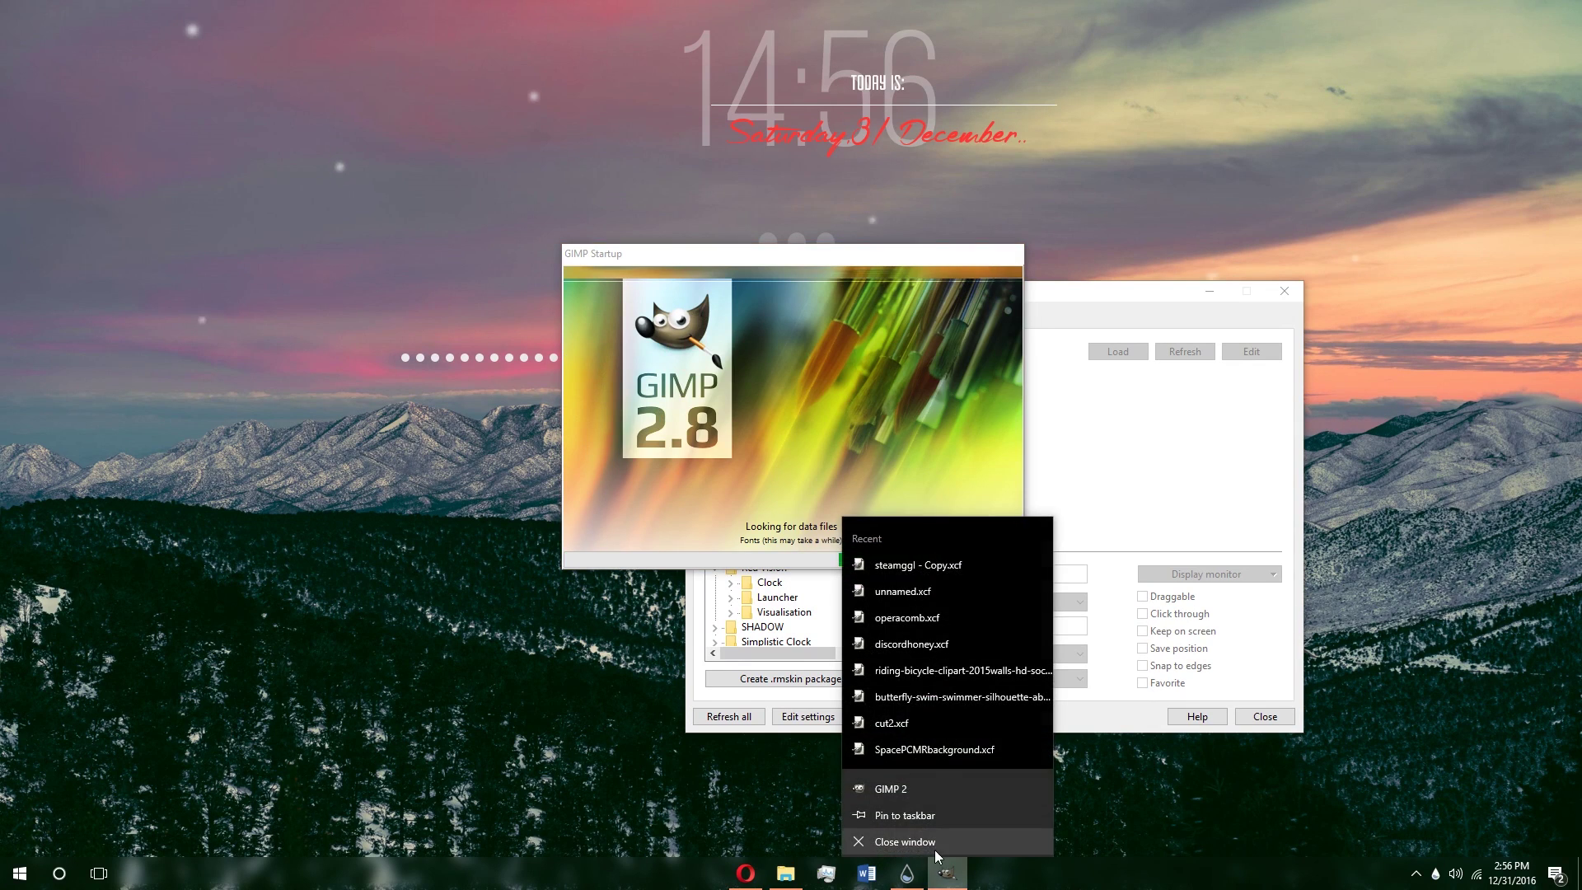
left_click(907, 857)
Step: Expand the Red Vision Clock, Launcher and Visualisation folders and select 12 h Clock.ini
left_click_drag(957, 294, 774, 102)
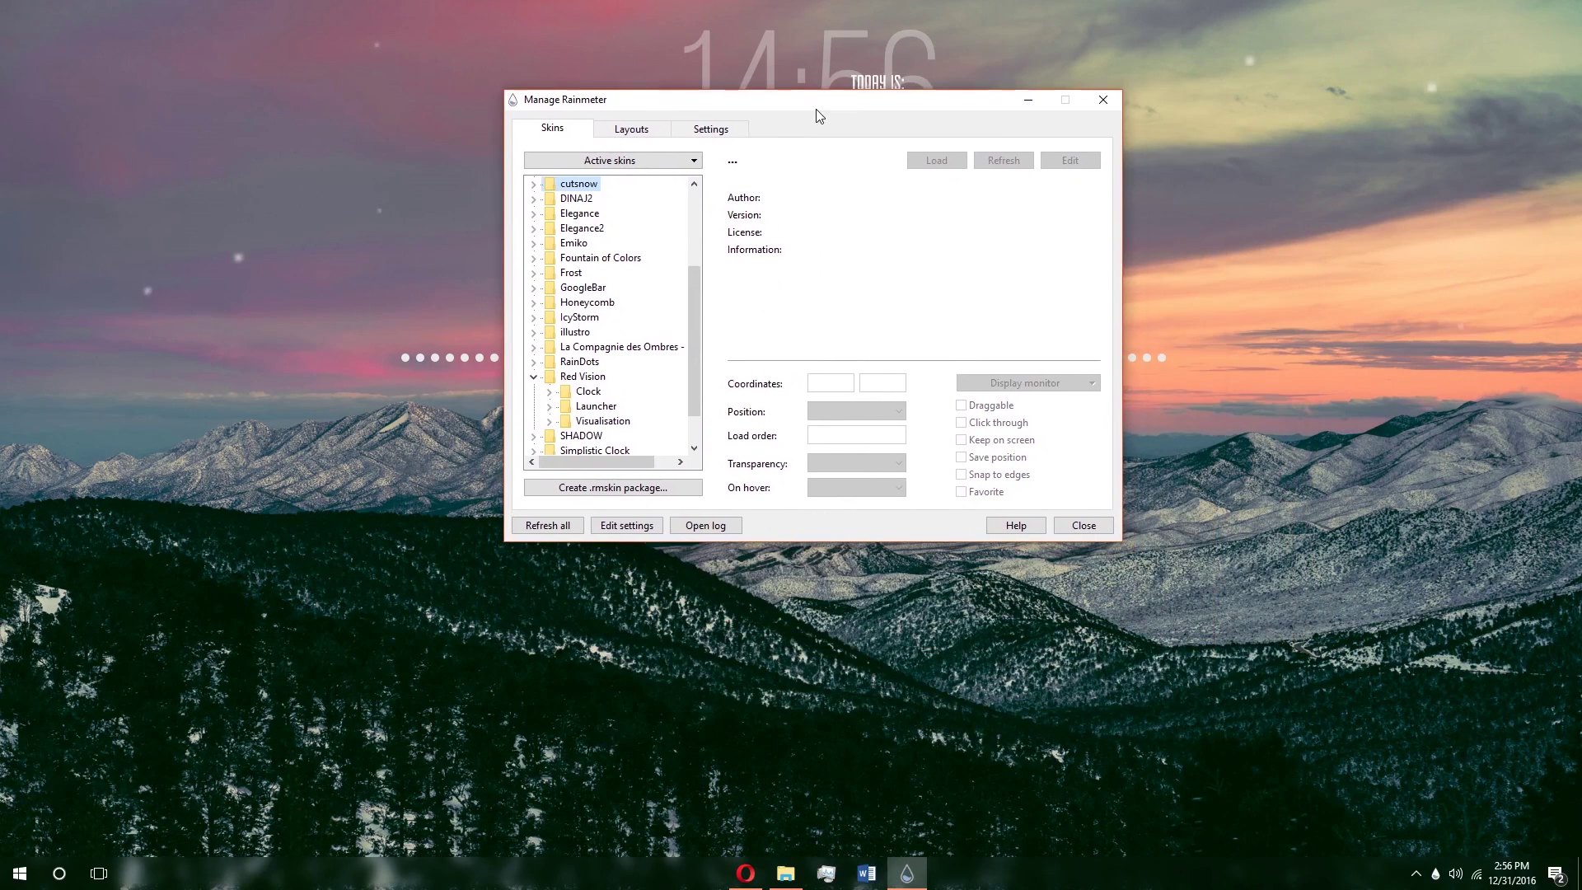
scroll(610, 329, "up", 4)
scroll(594, 248, "down", 3)
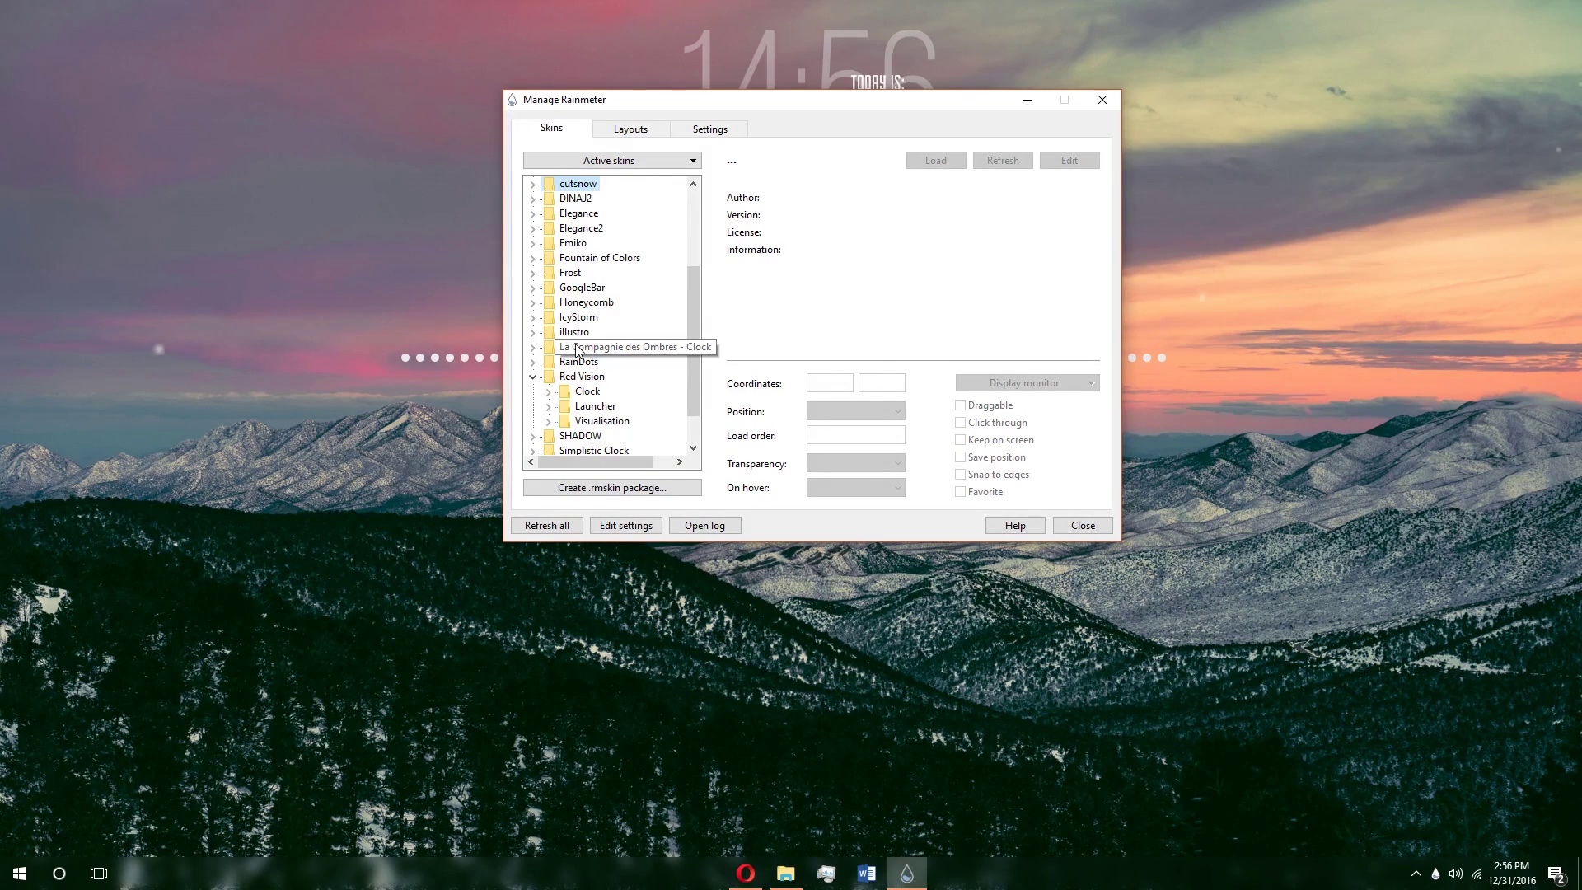
left_click(533, 376)
left_click(533, 376)
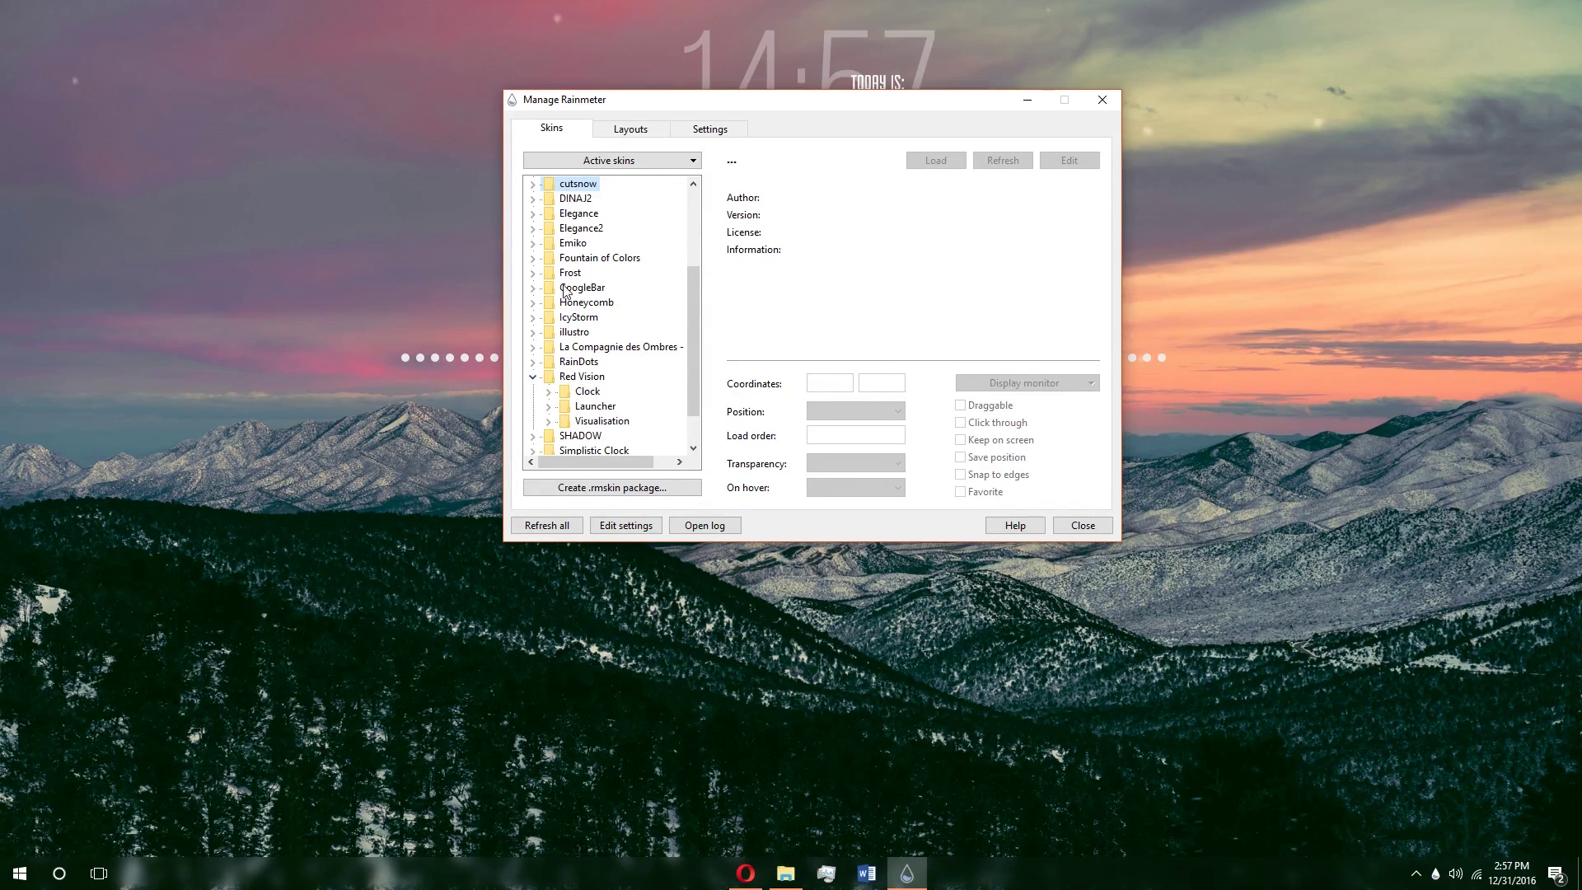
scroll(602, 206, "up", 3)
scroll(600, 257, "down", 4)
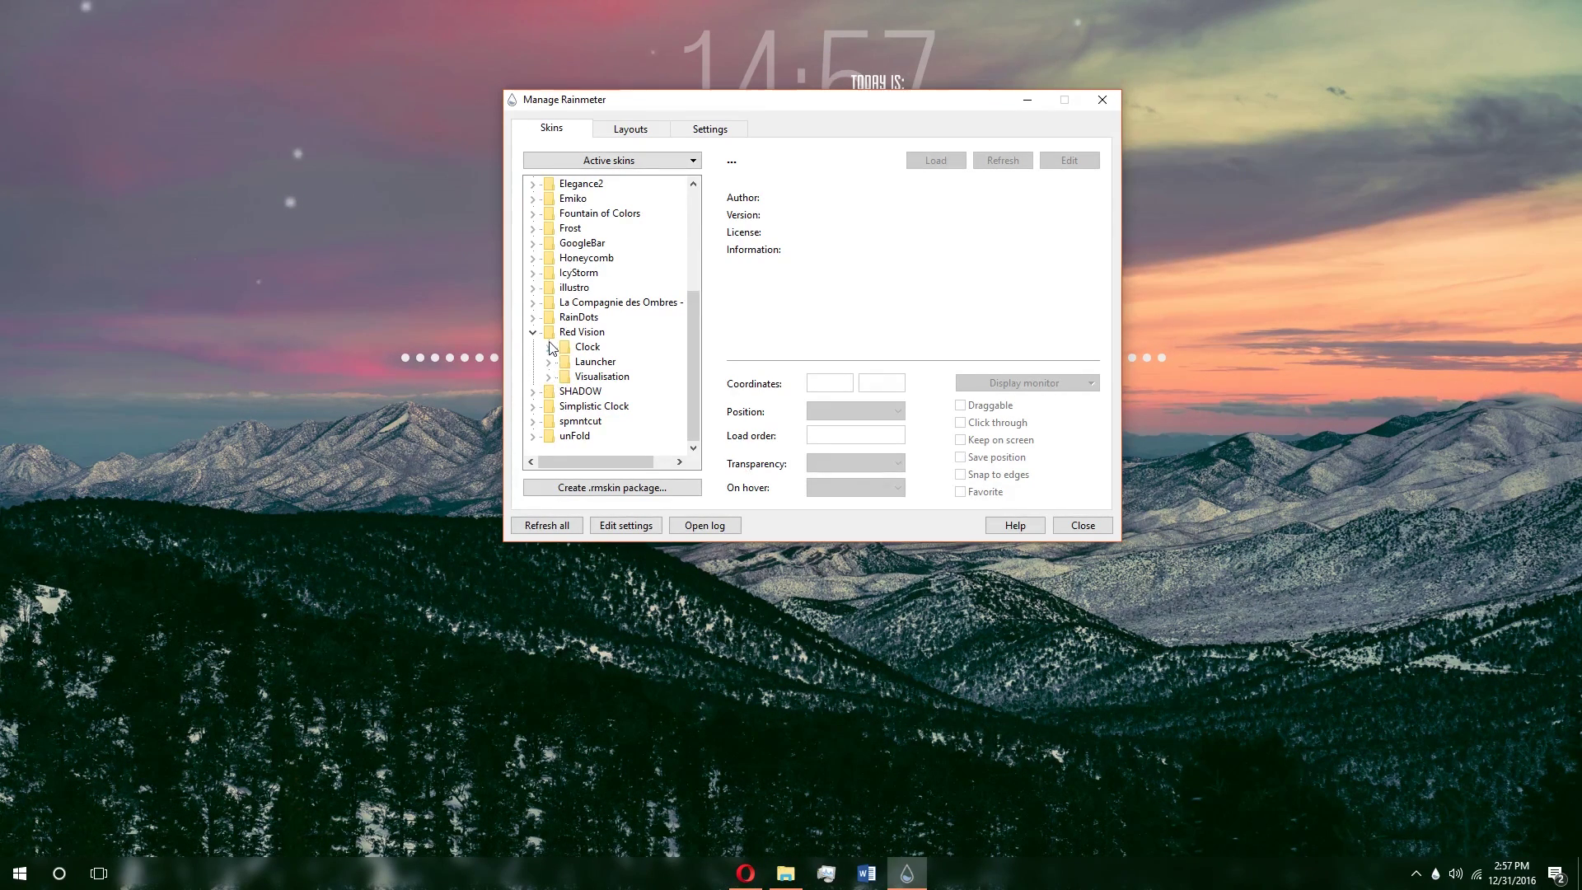
left_click(550, 347)
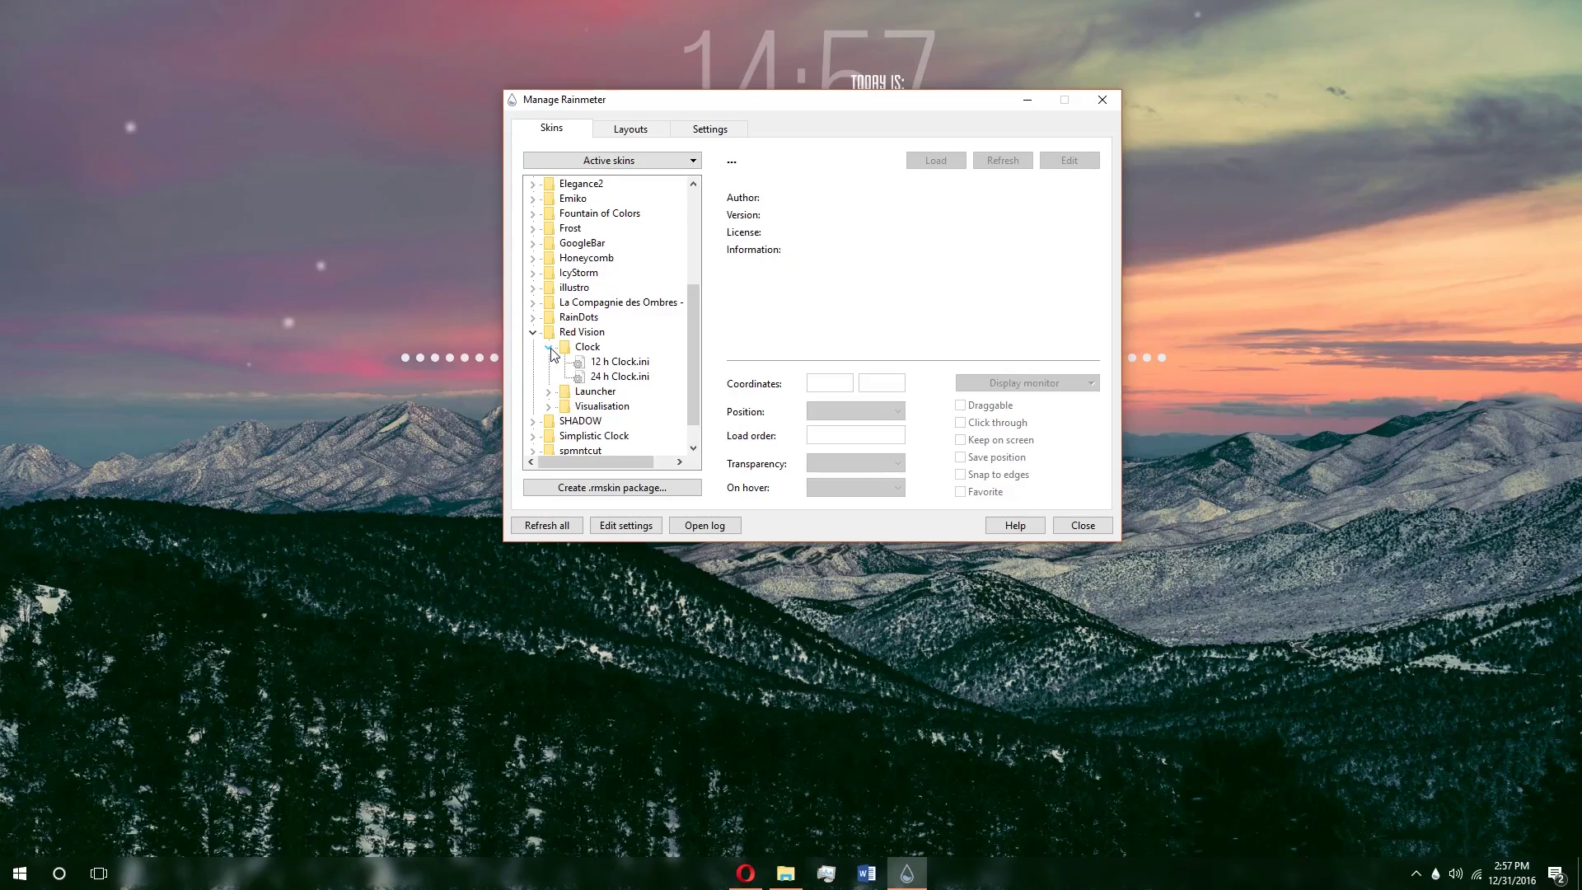
left_click(549, 392)
left_click(550, 422)
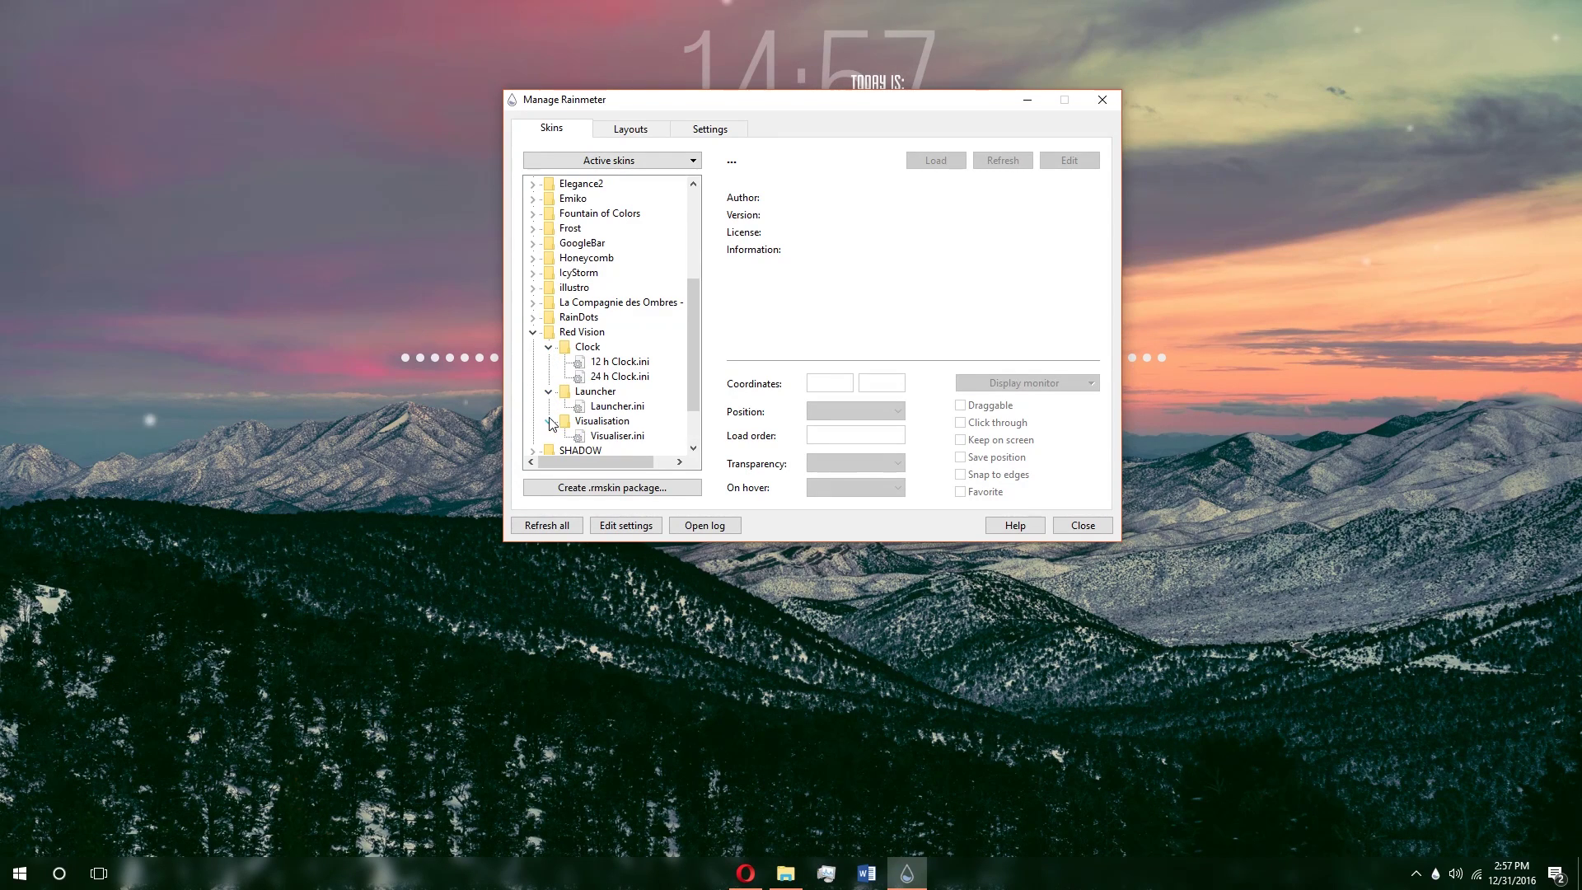
left_click(619, 376)
left_click(620, 362)
Step: Load the 12 h Clock variant, briefly trying the 24 h Clock instead
left_click_drag(805, 104, 856, 233)
left_click(984, 292)
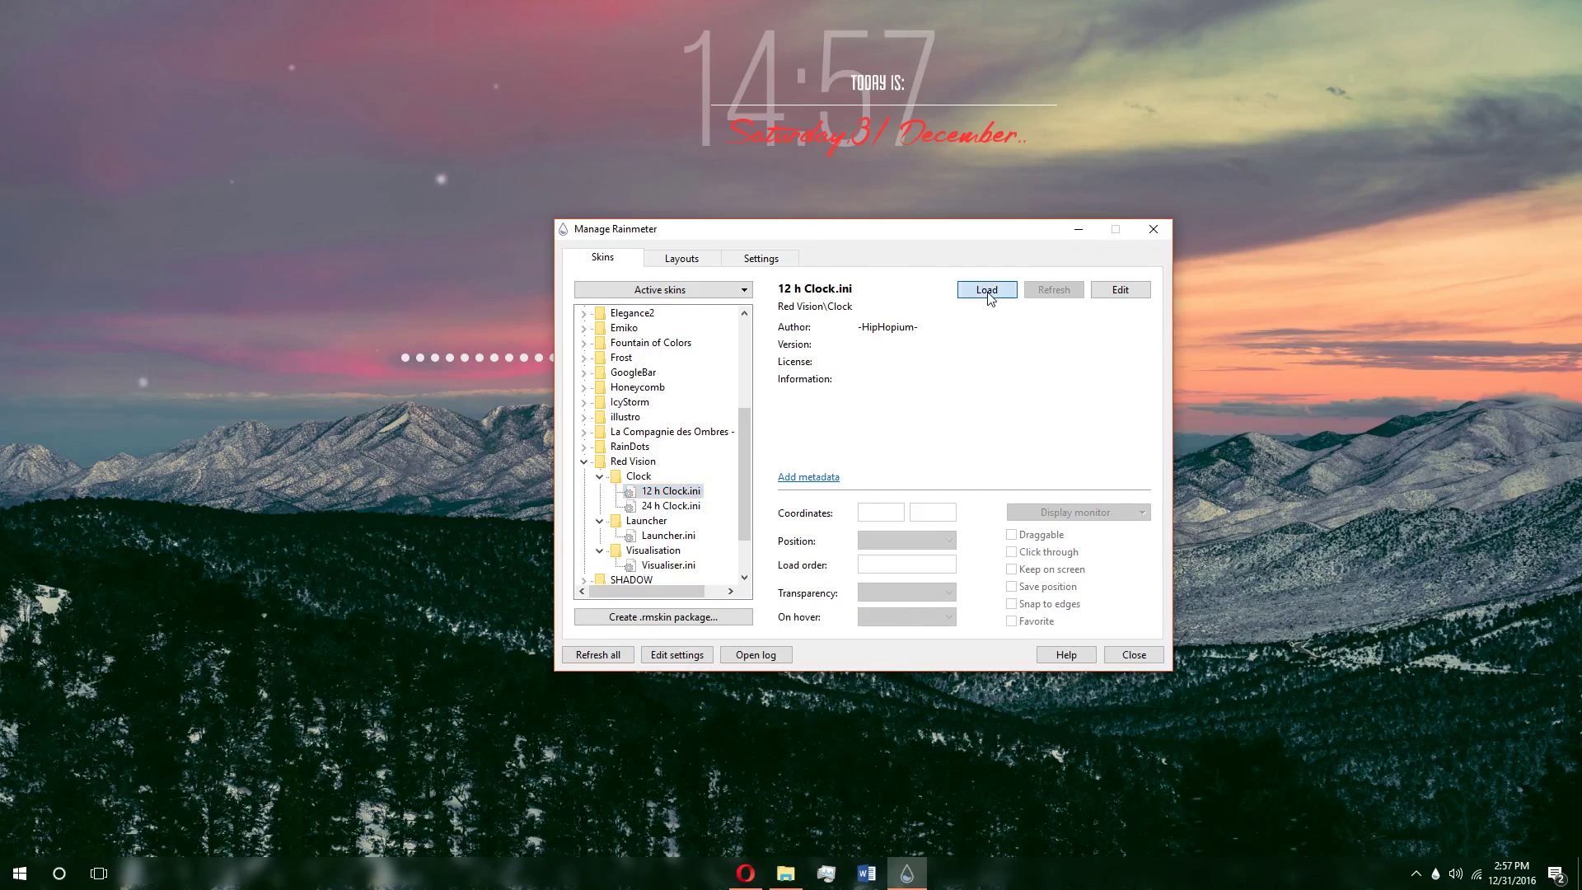
left_click(693, 505)
double_click(694, 505)
double_click(697, 506)
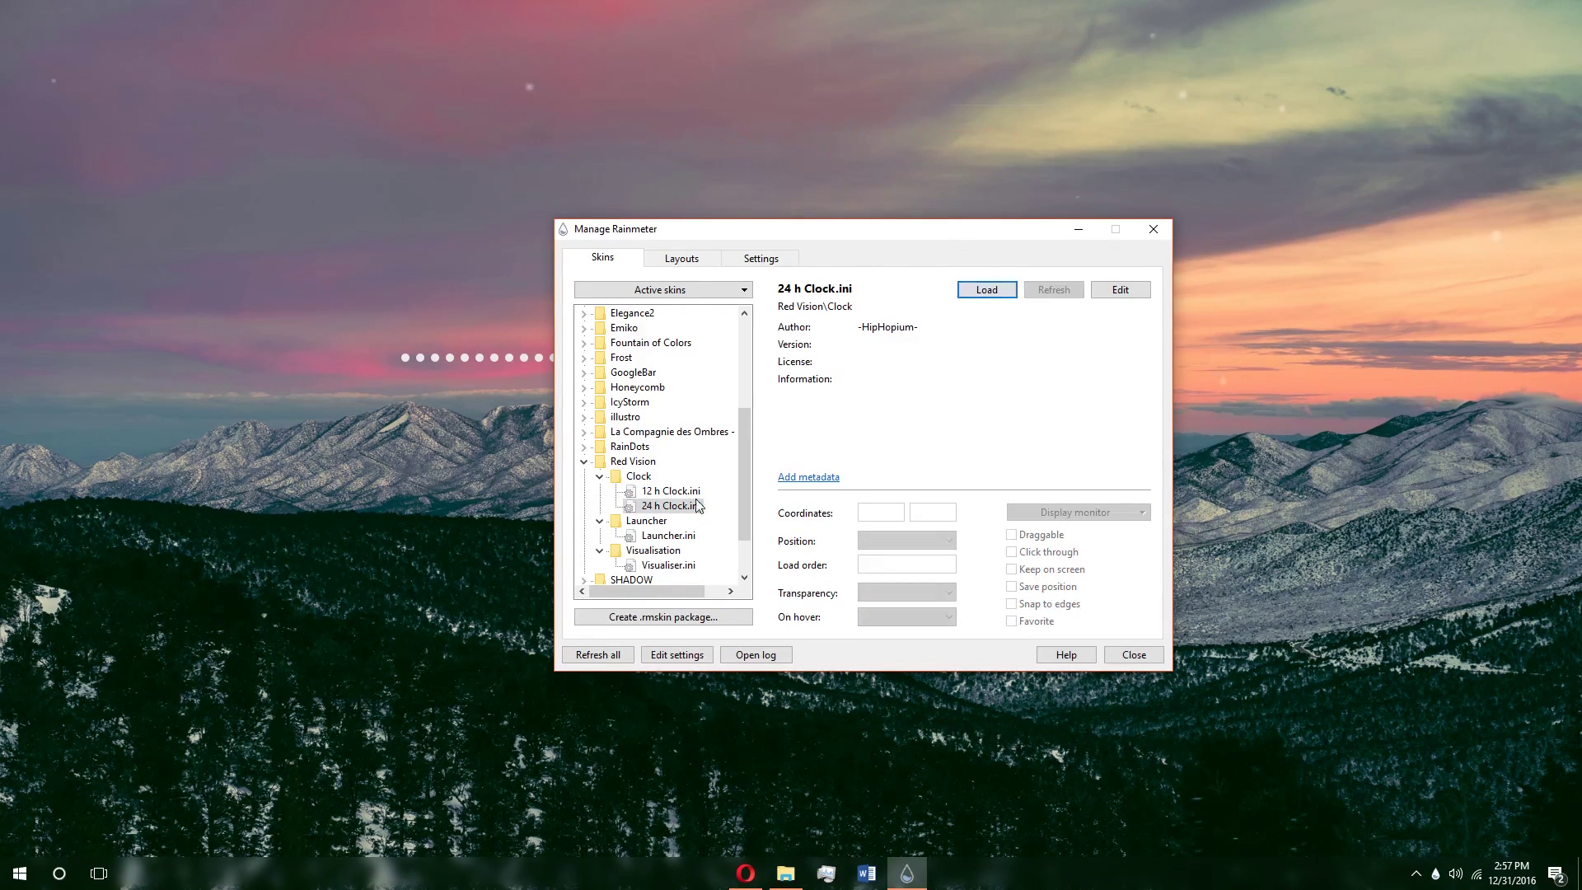
left_click(672, 491)
left_click(987, 289)
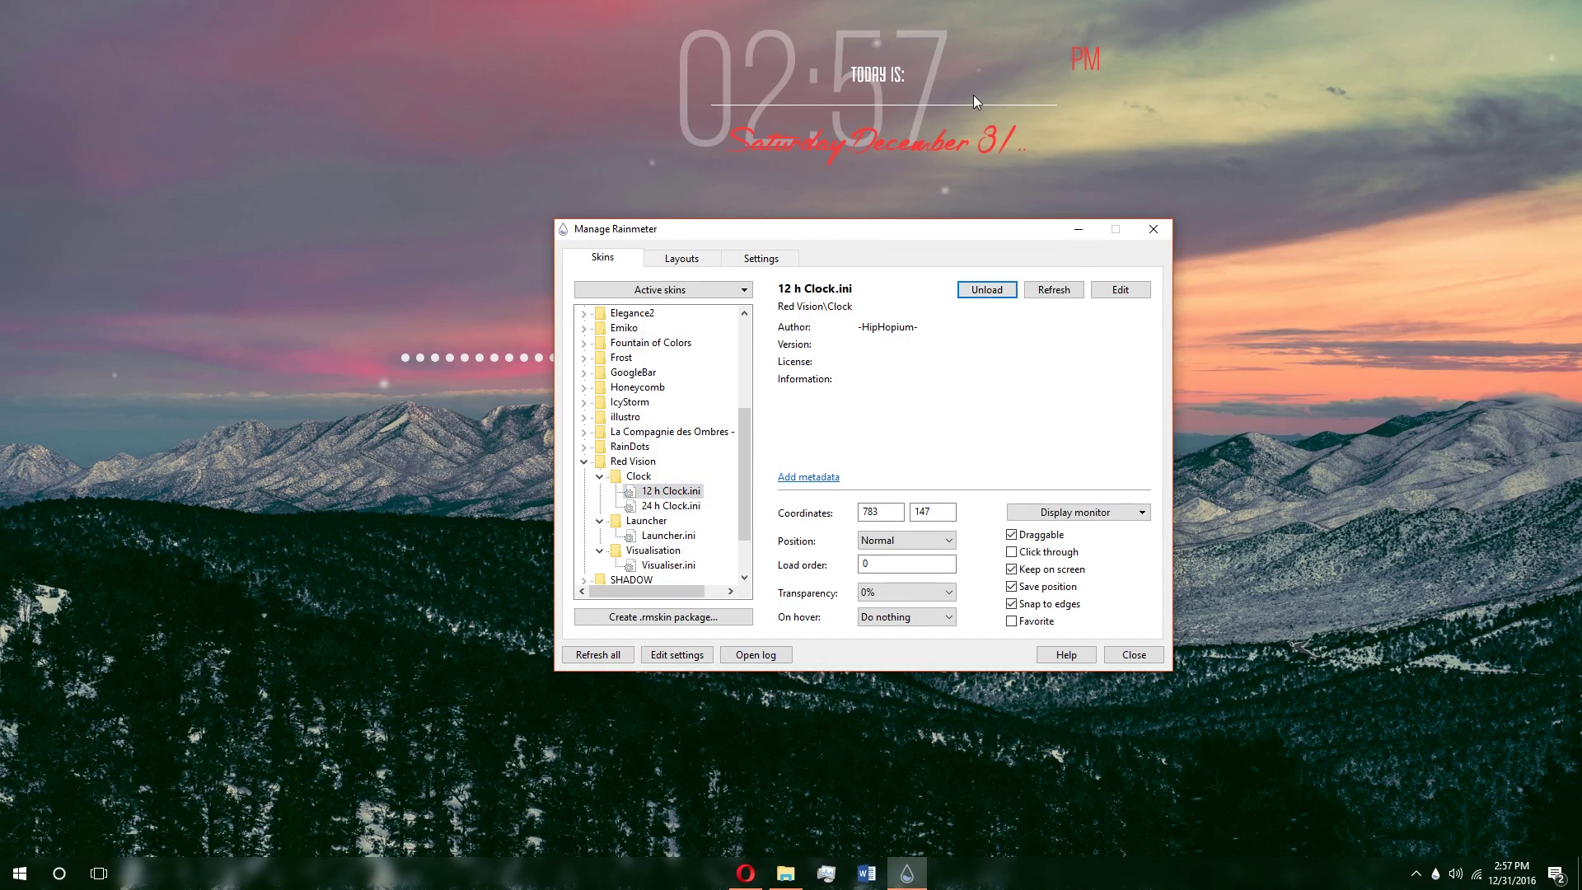
left_click(992, 291)
left_click(991, 292)
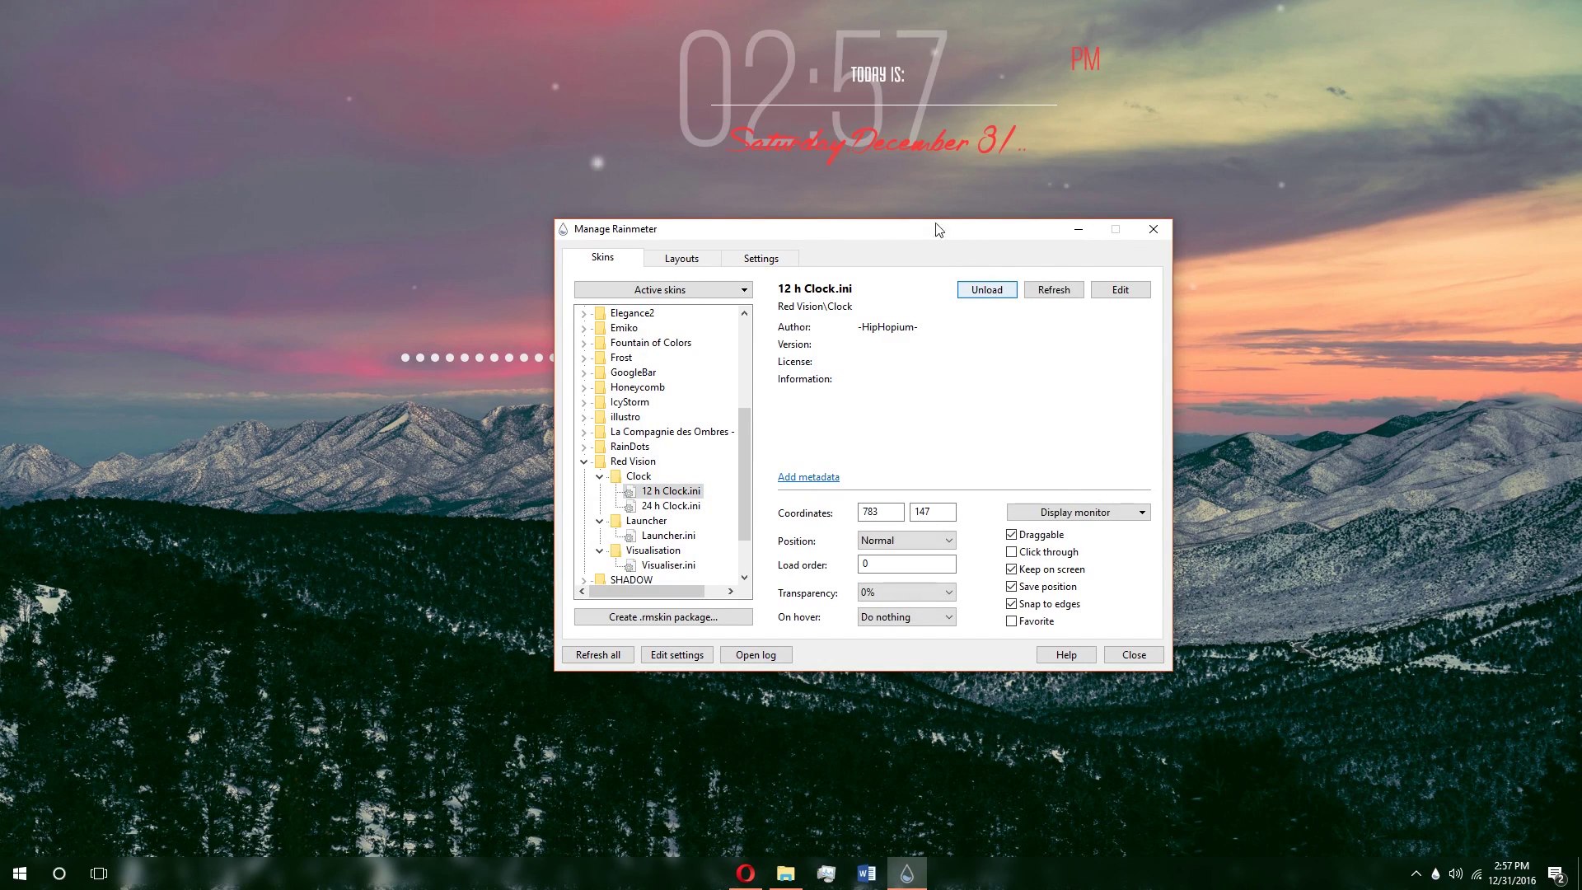
Step: Check the clock skin's own menu, then reload the 12 h Clock showing 02:57 PM
right_click(918, 138)
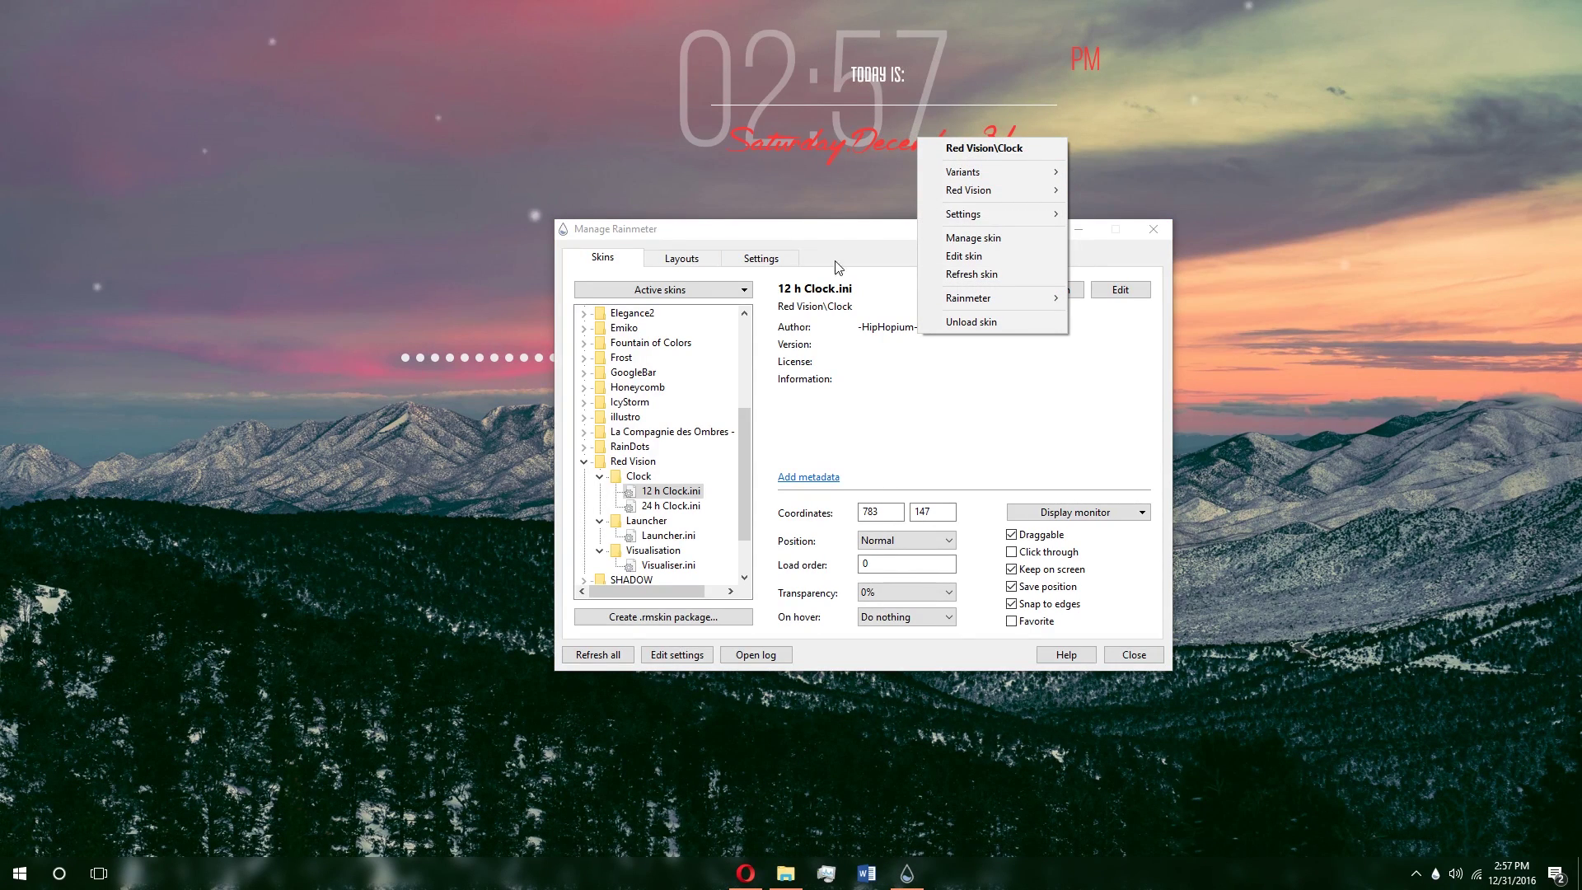
left_click(840, 240)
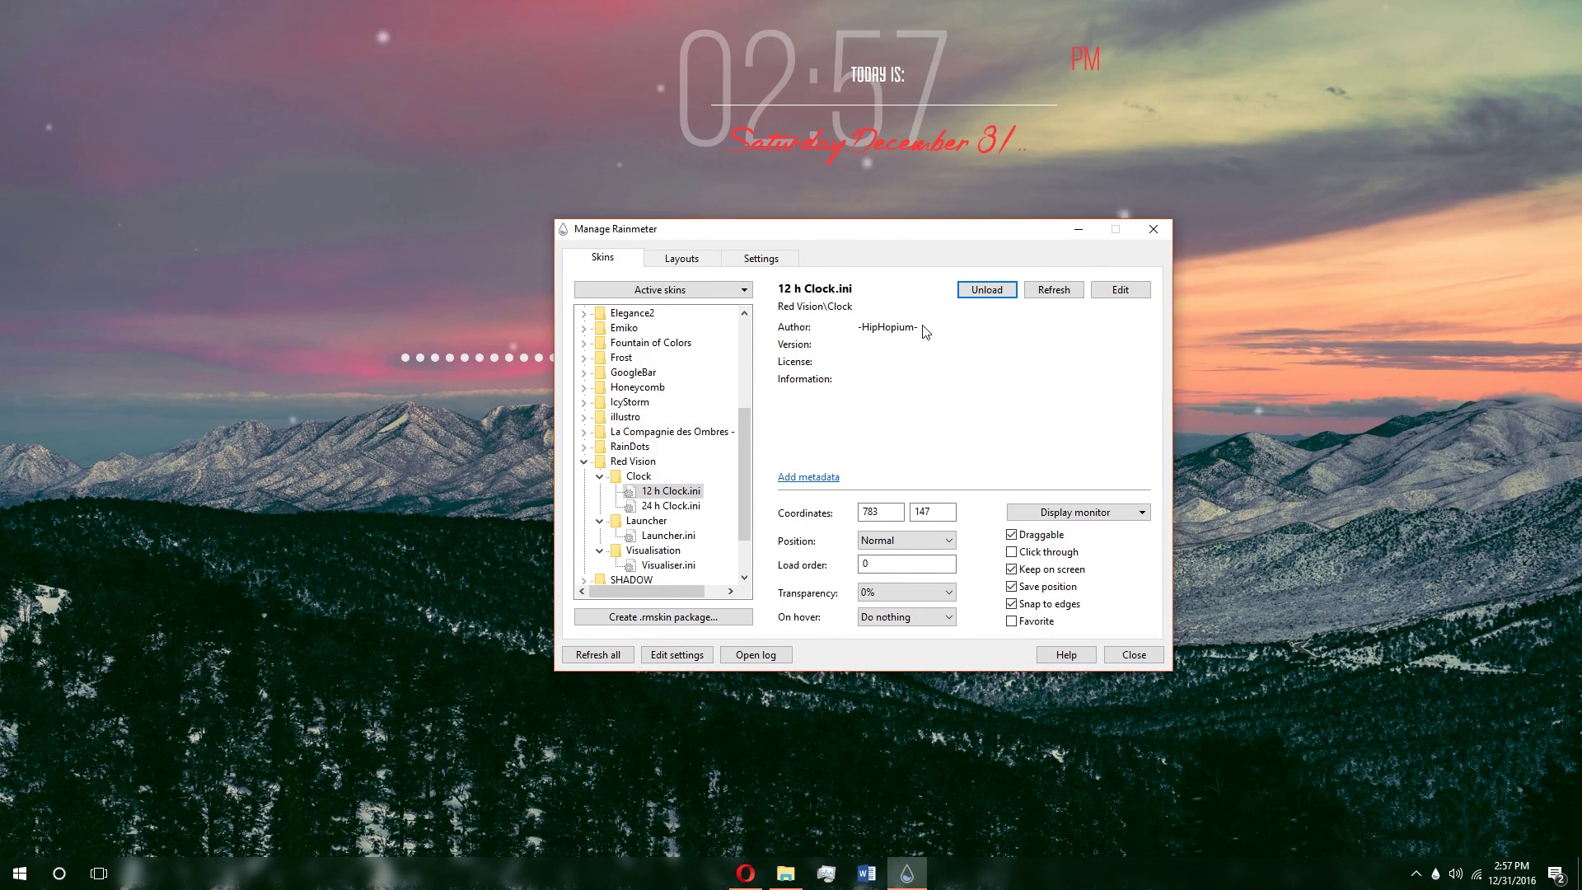
left_click(991, 292)
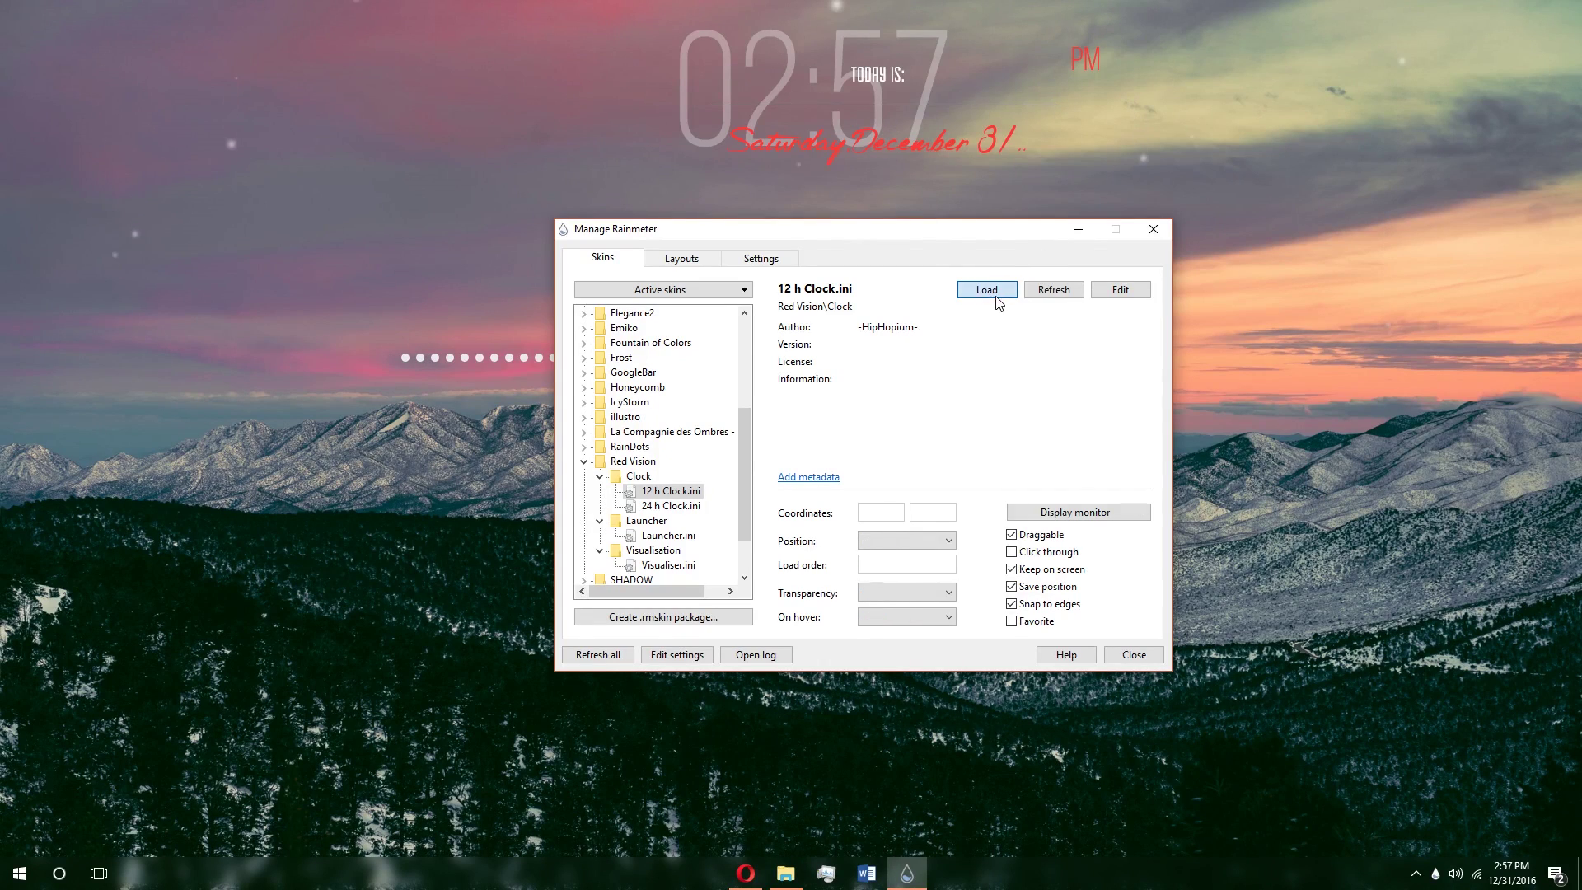
left_click(987, 290)
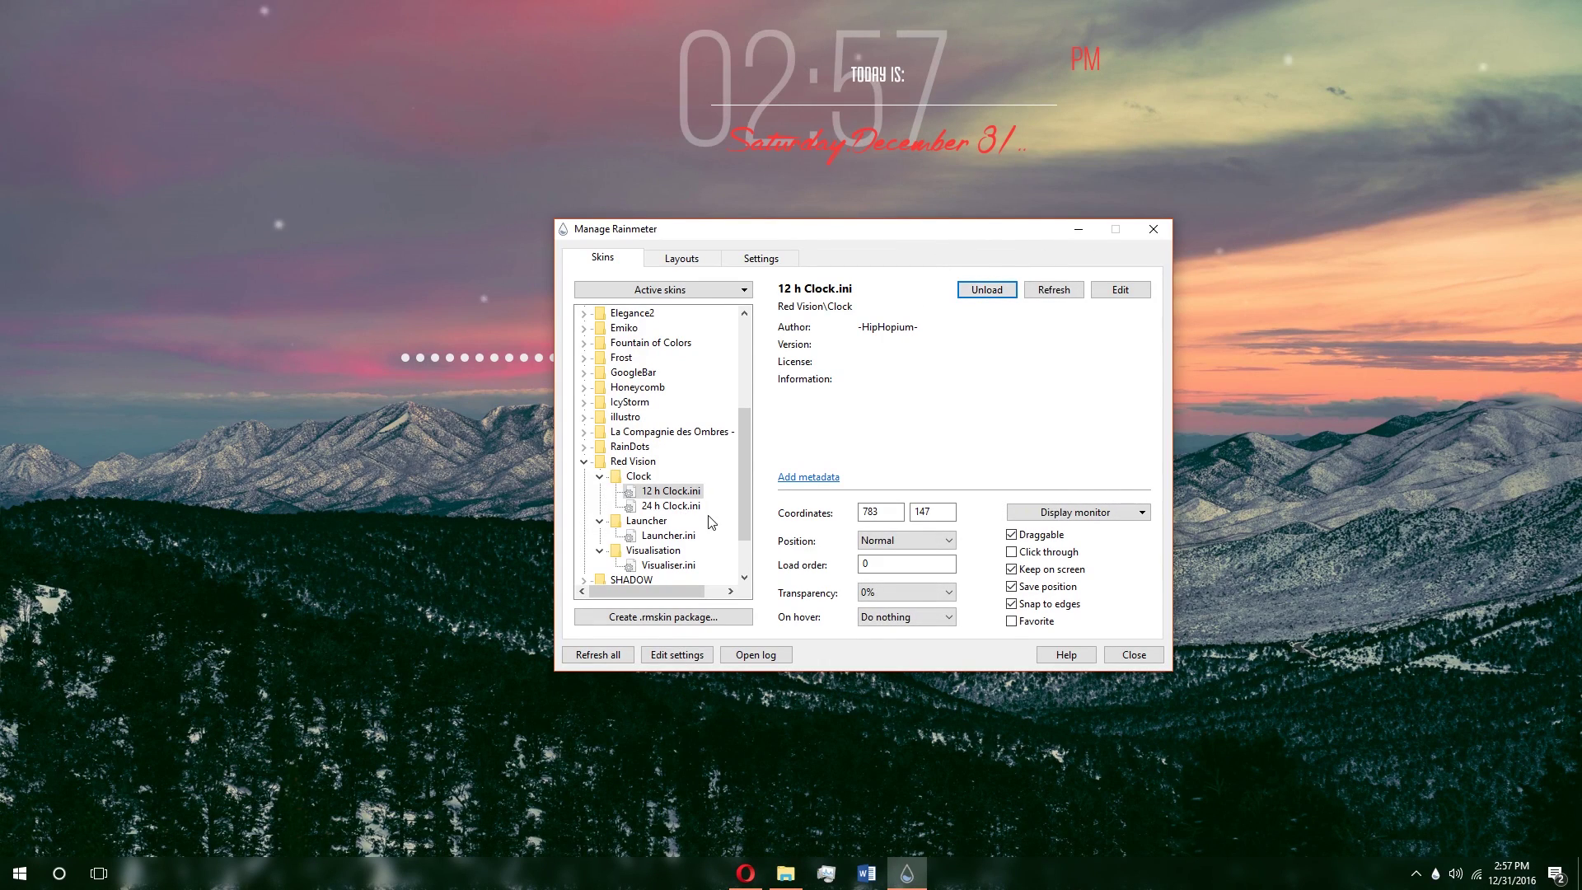
Step: Load Red Vision\Launcher\Launcher.ini onto the desktop and nudge its link list right
left_click(660, 548)
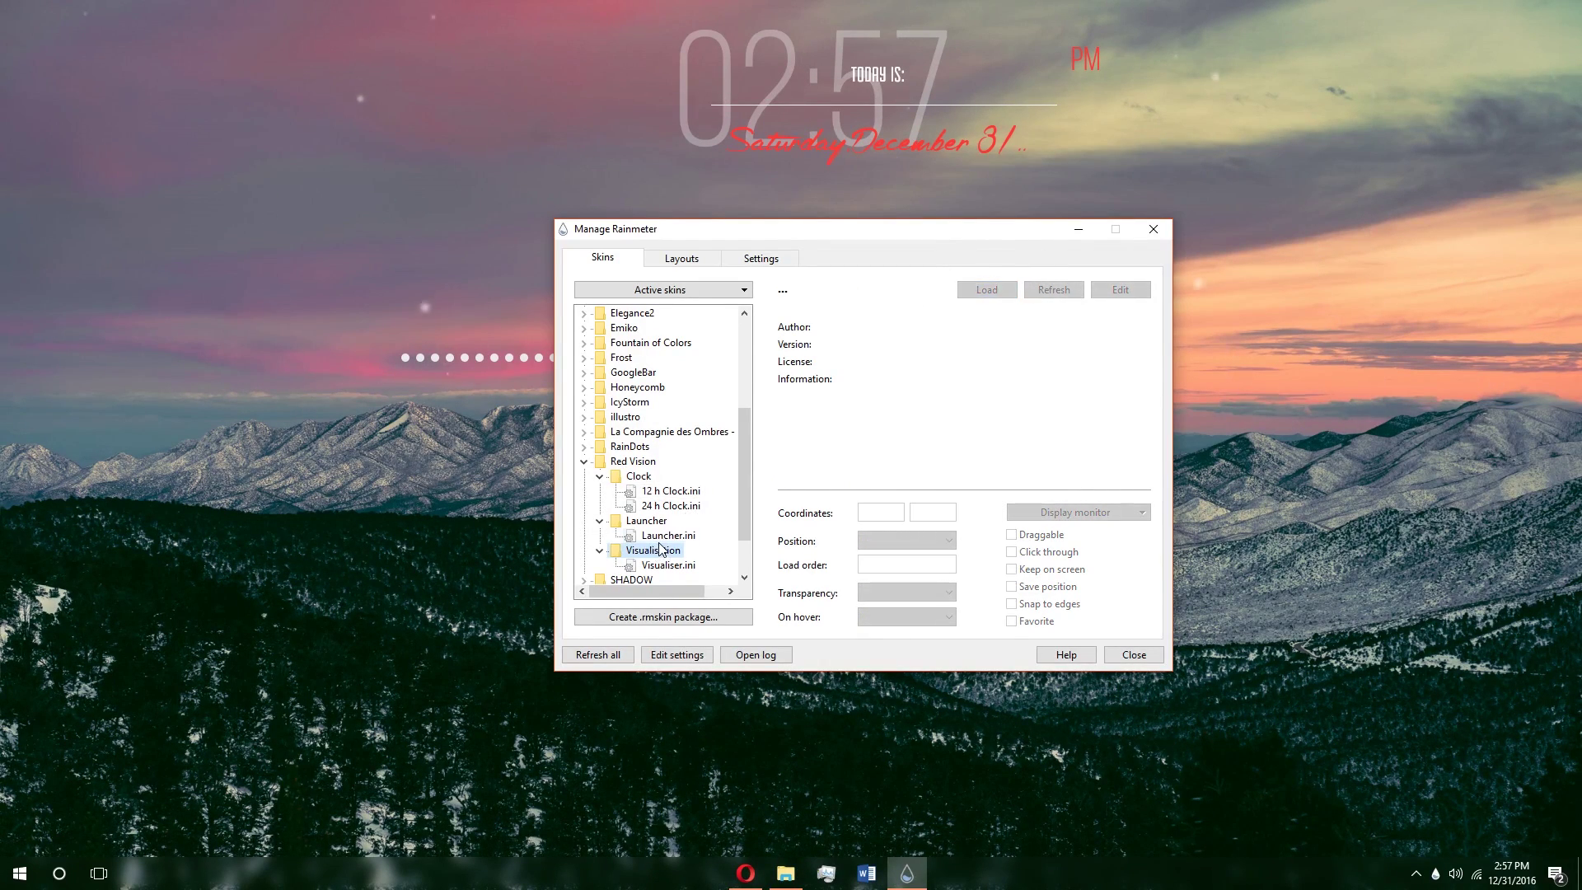
left_click(669, 535)
left_click(976, 290)
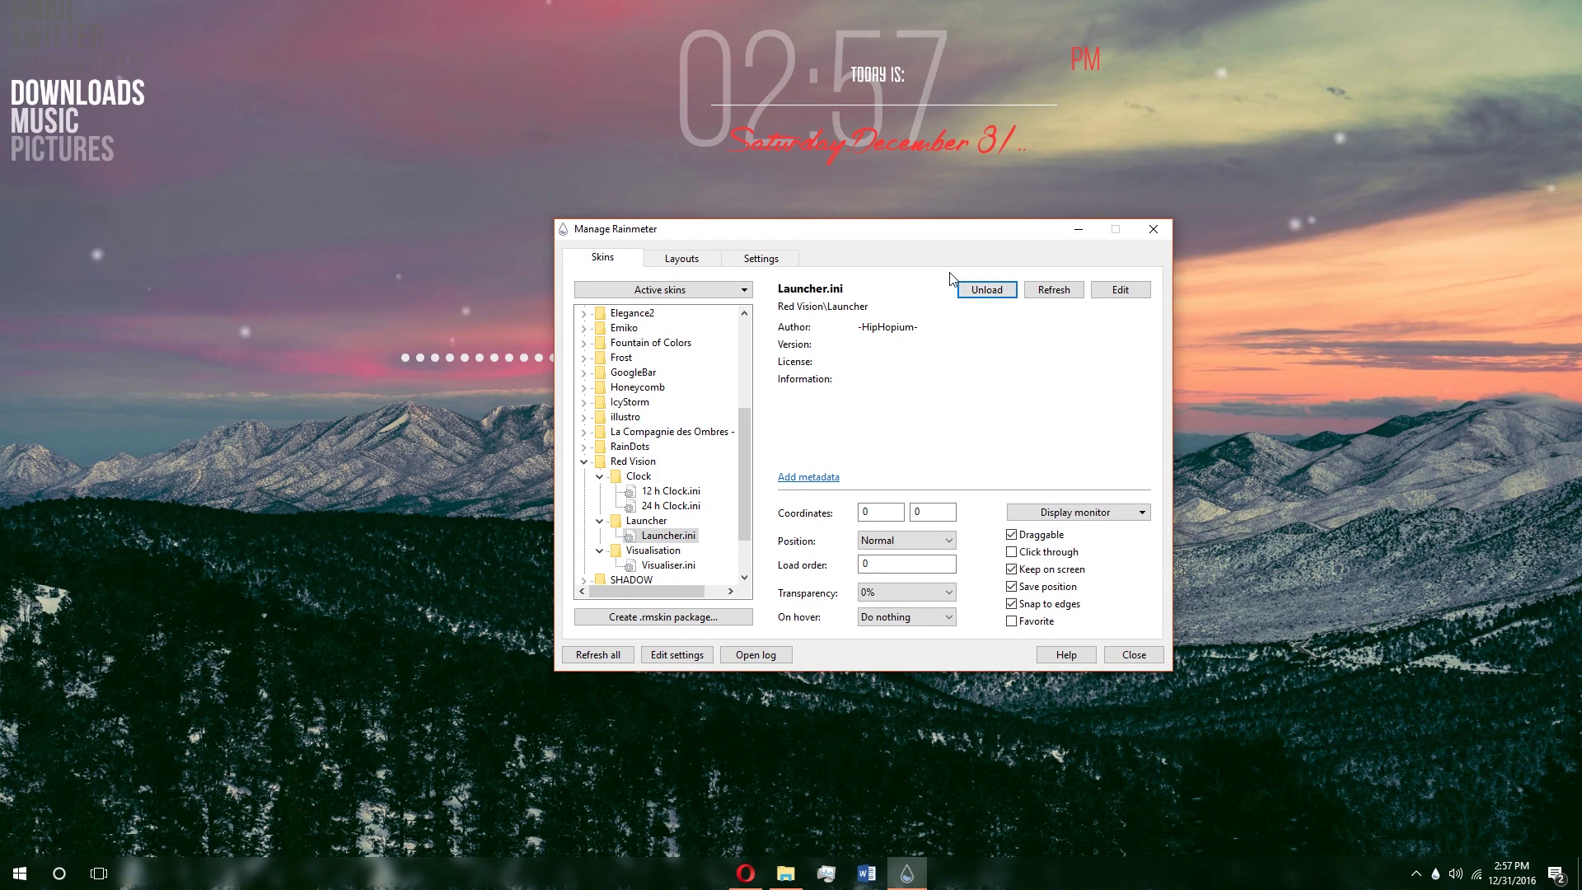
left_click(977, 290)
left_click(992, 294)
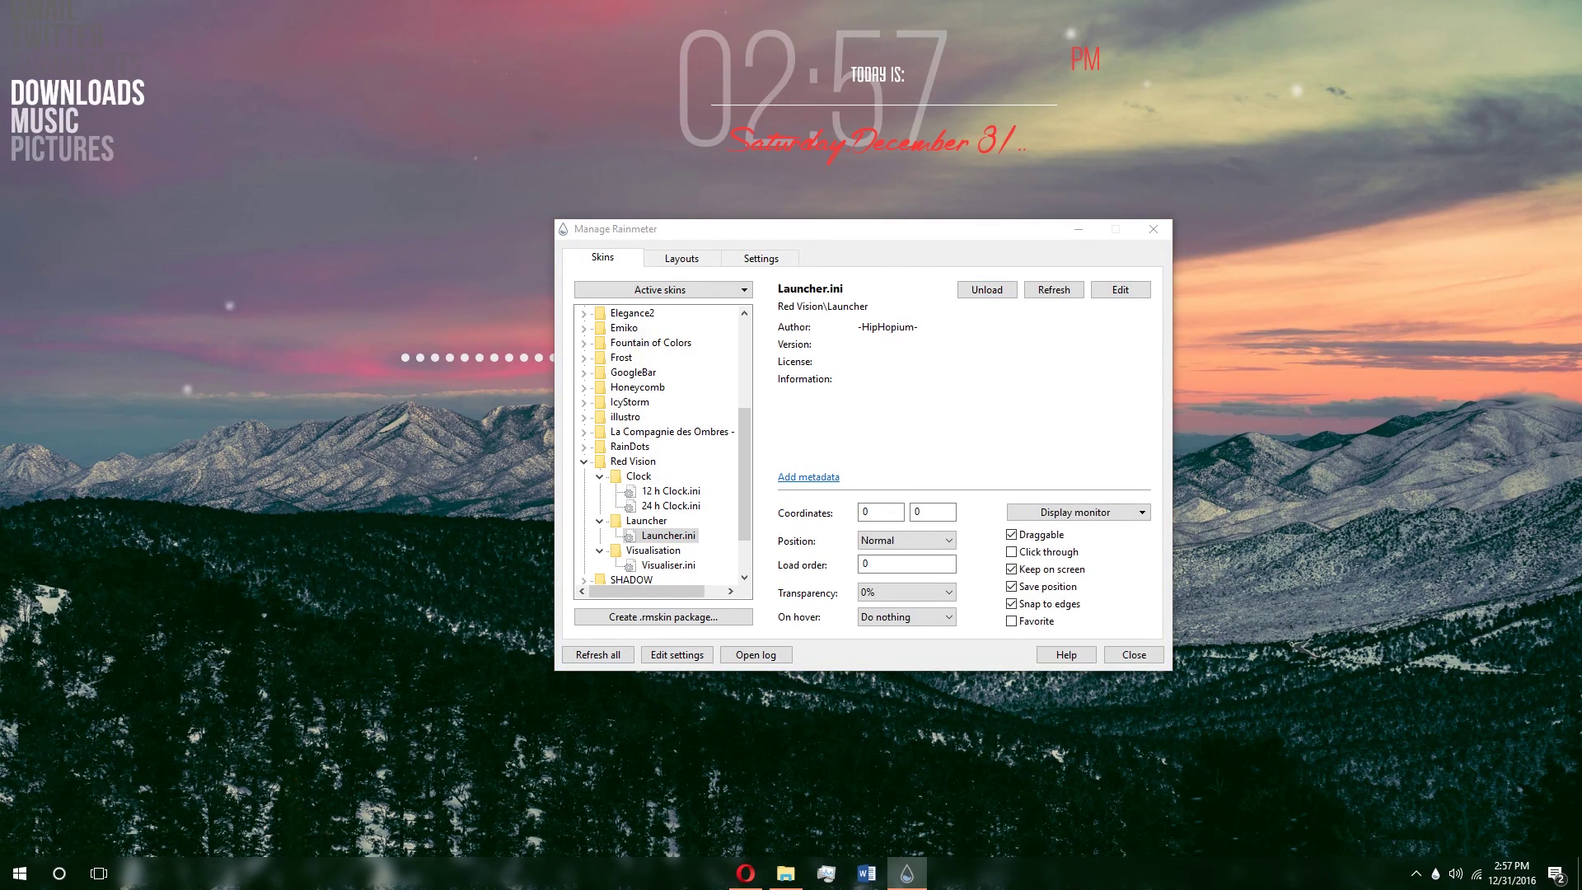
mouse_move(108, 67)
left_mouse_down()
mouse_move(155, 67)
mouse_move(453, 194)
mouse_move(408, 53)
mouse_move(120, 67)
left_mouse_up()
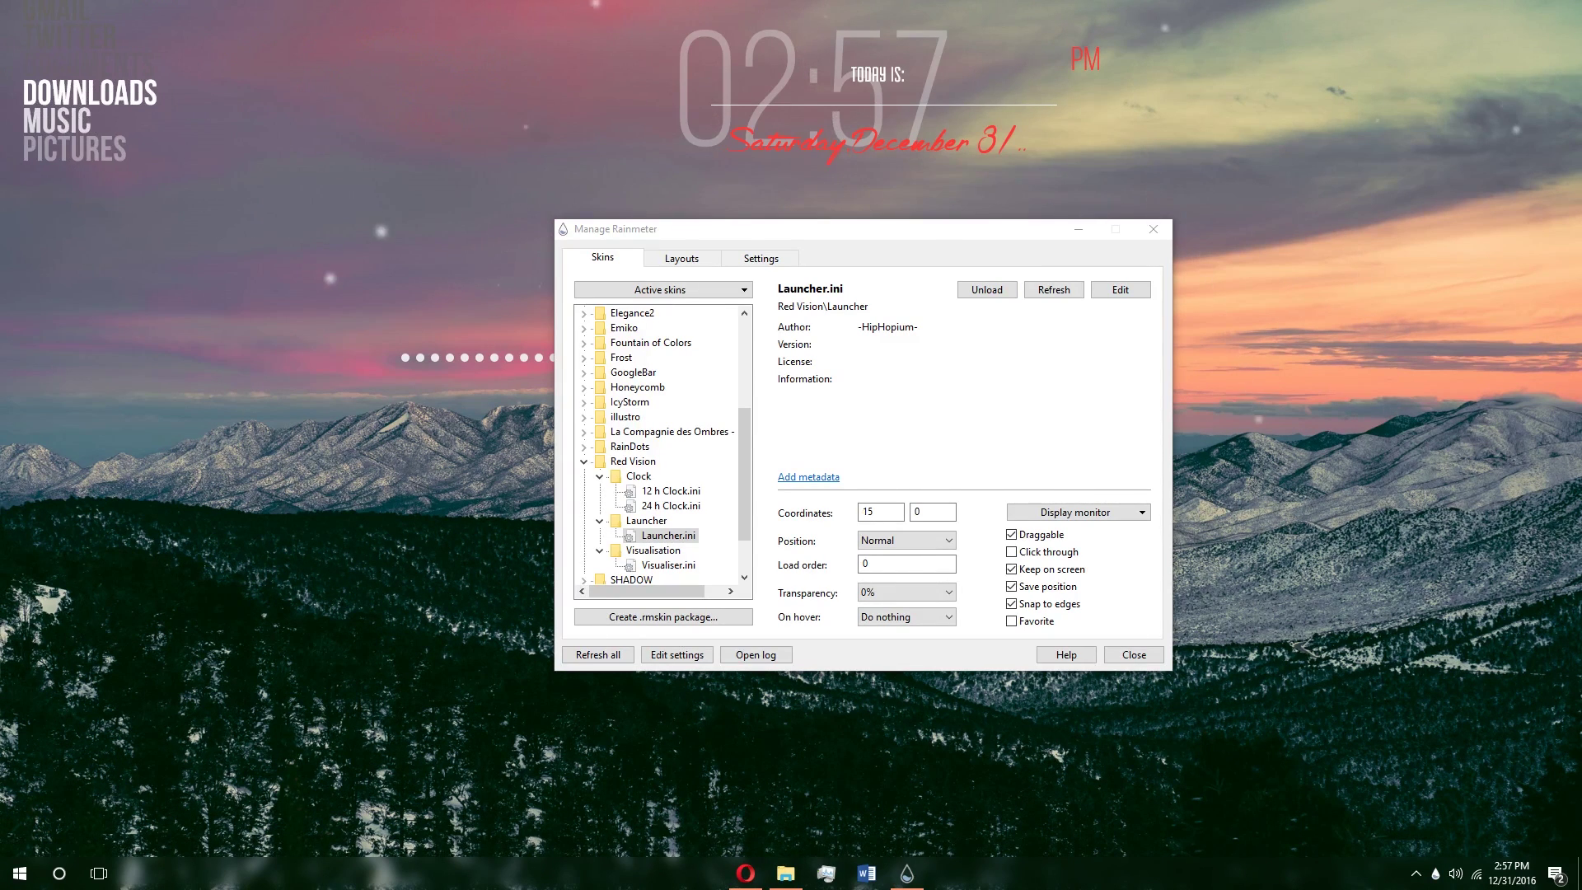
Step: Enter coordinates 321 and 213 for the Launcher skin
double_click(896, 513)
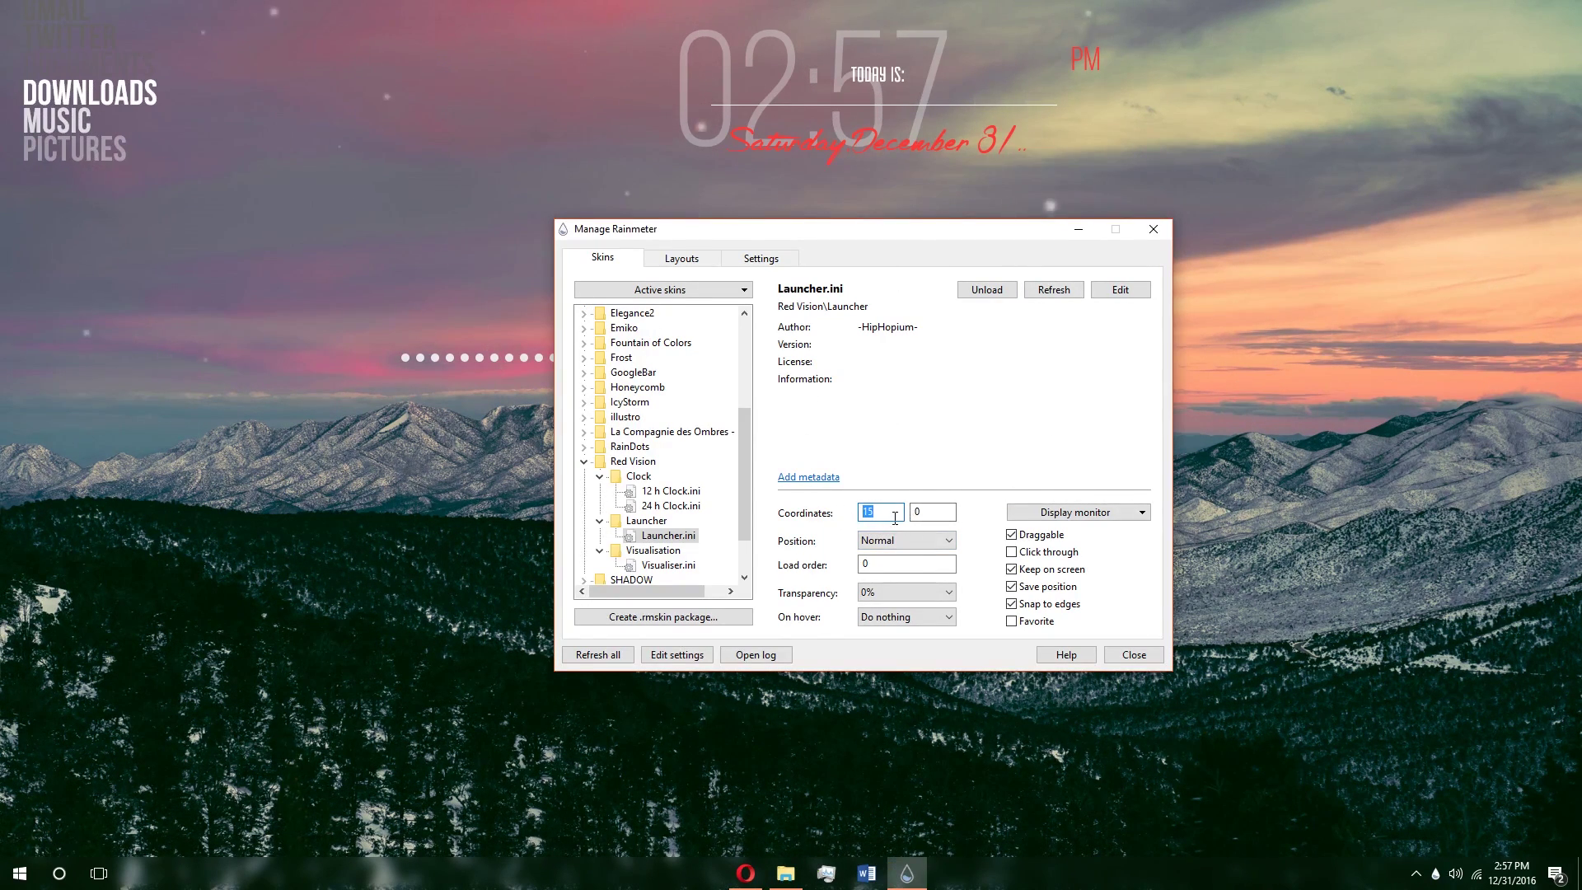
type("321")
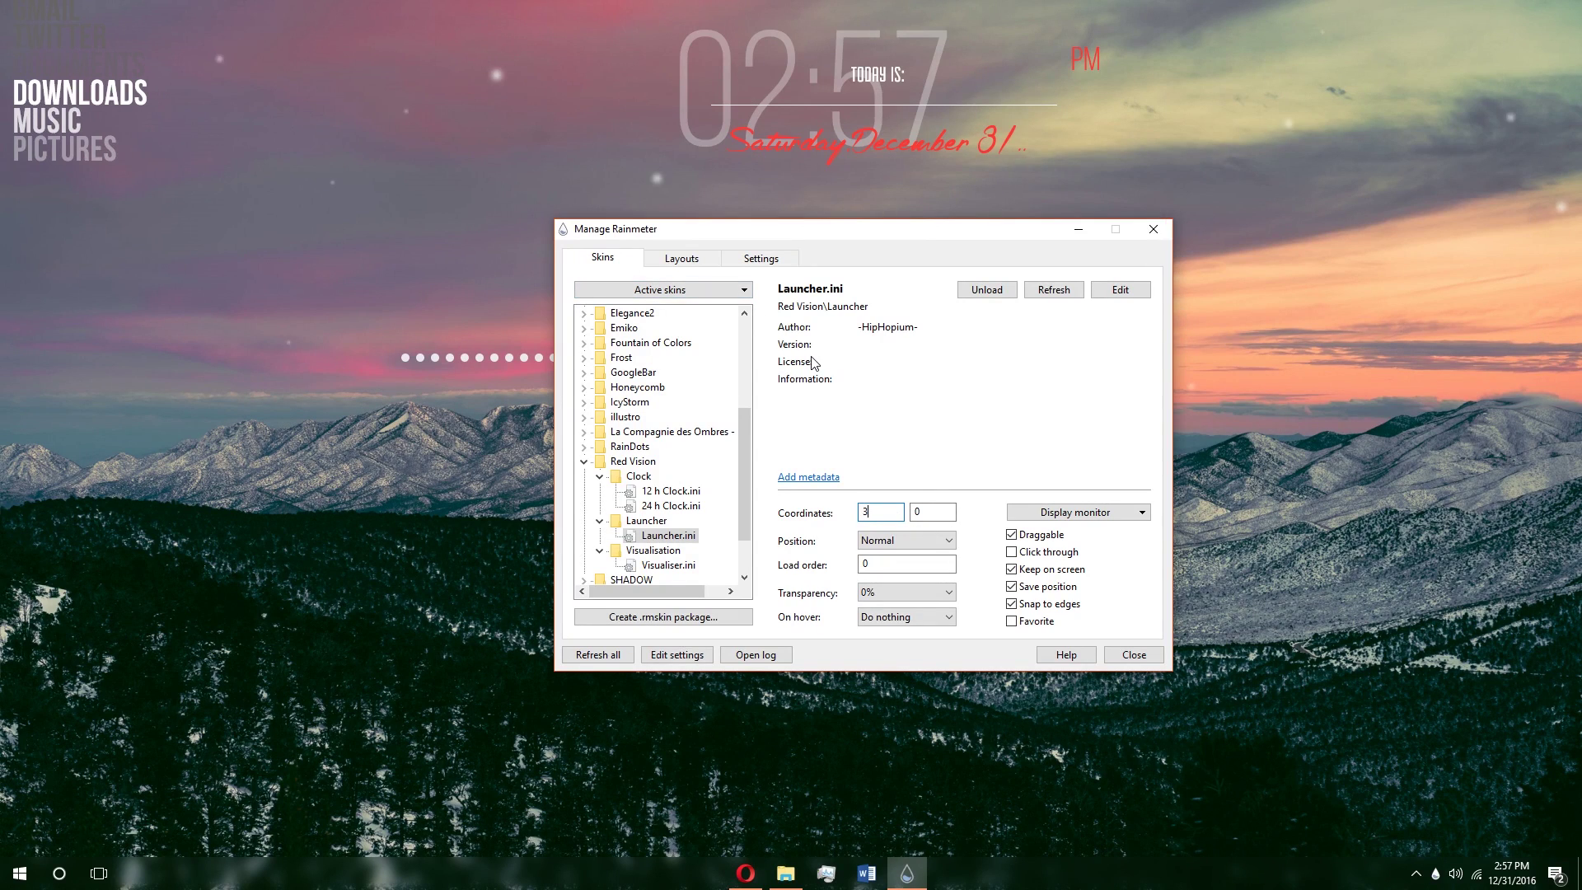
double_click(923, 511)
type("213")
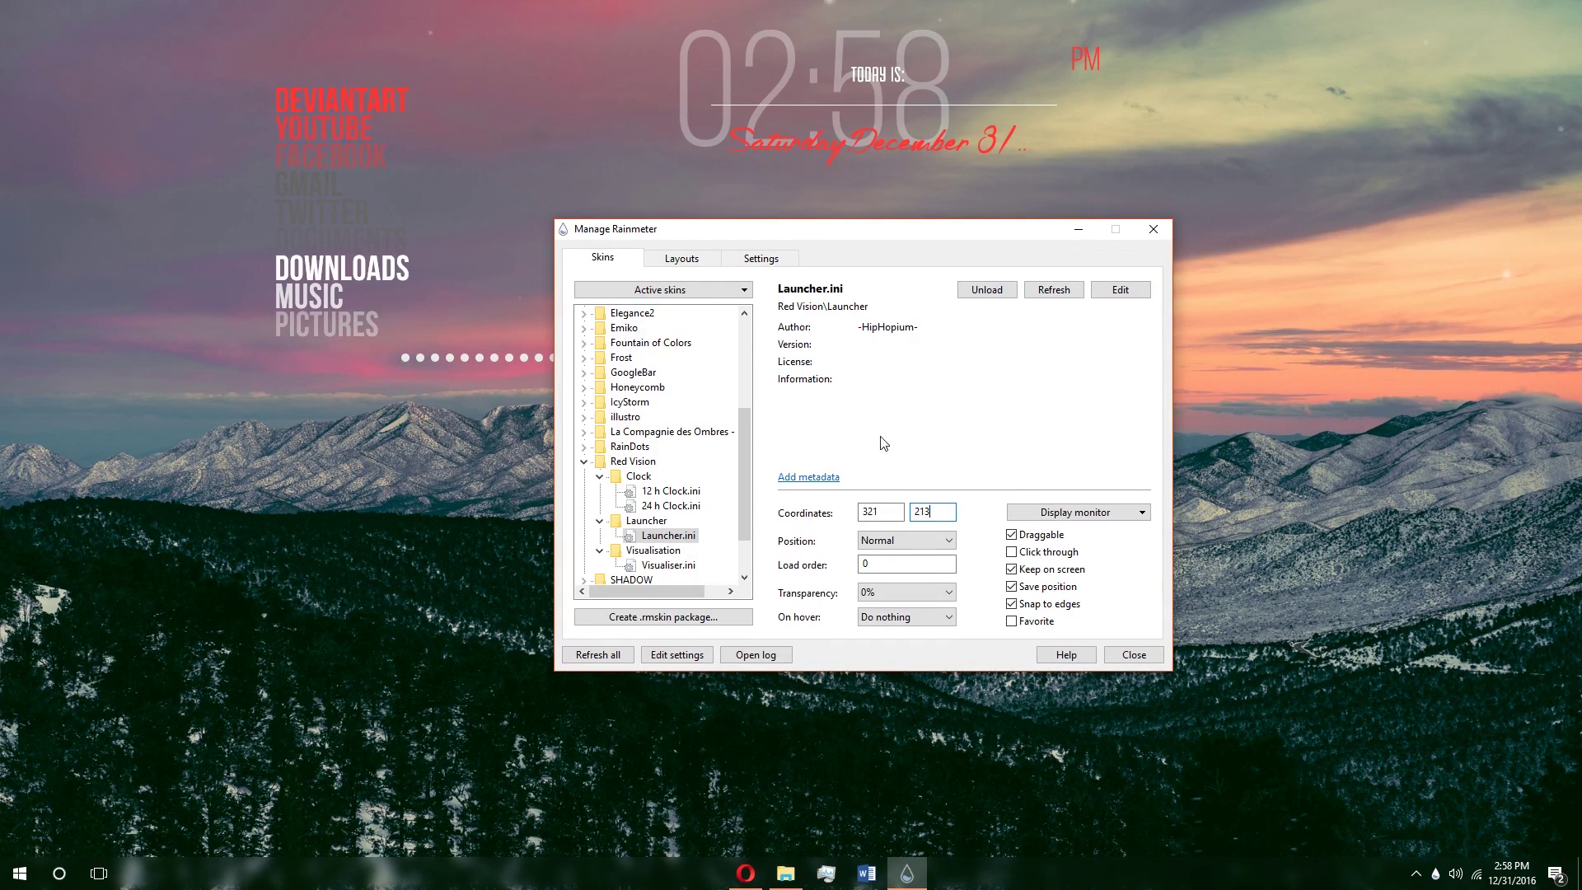
Step: Set the Launcher's Position to Stay topmost and check it against the Opera window
left_click(912, 540)
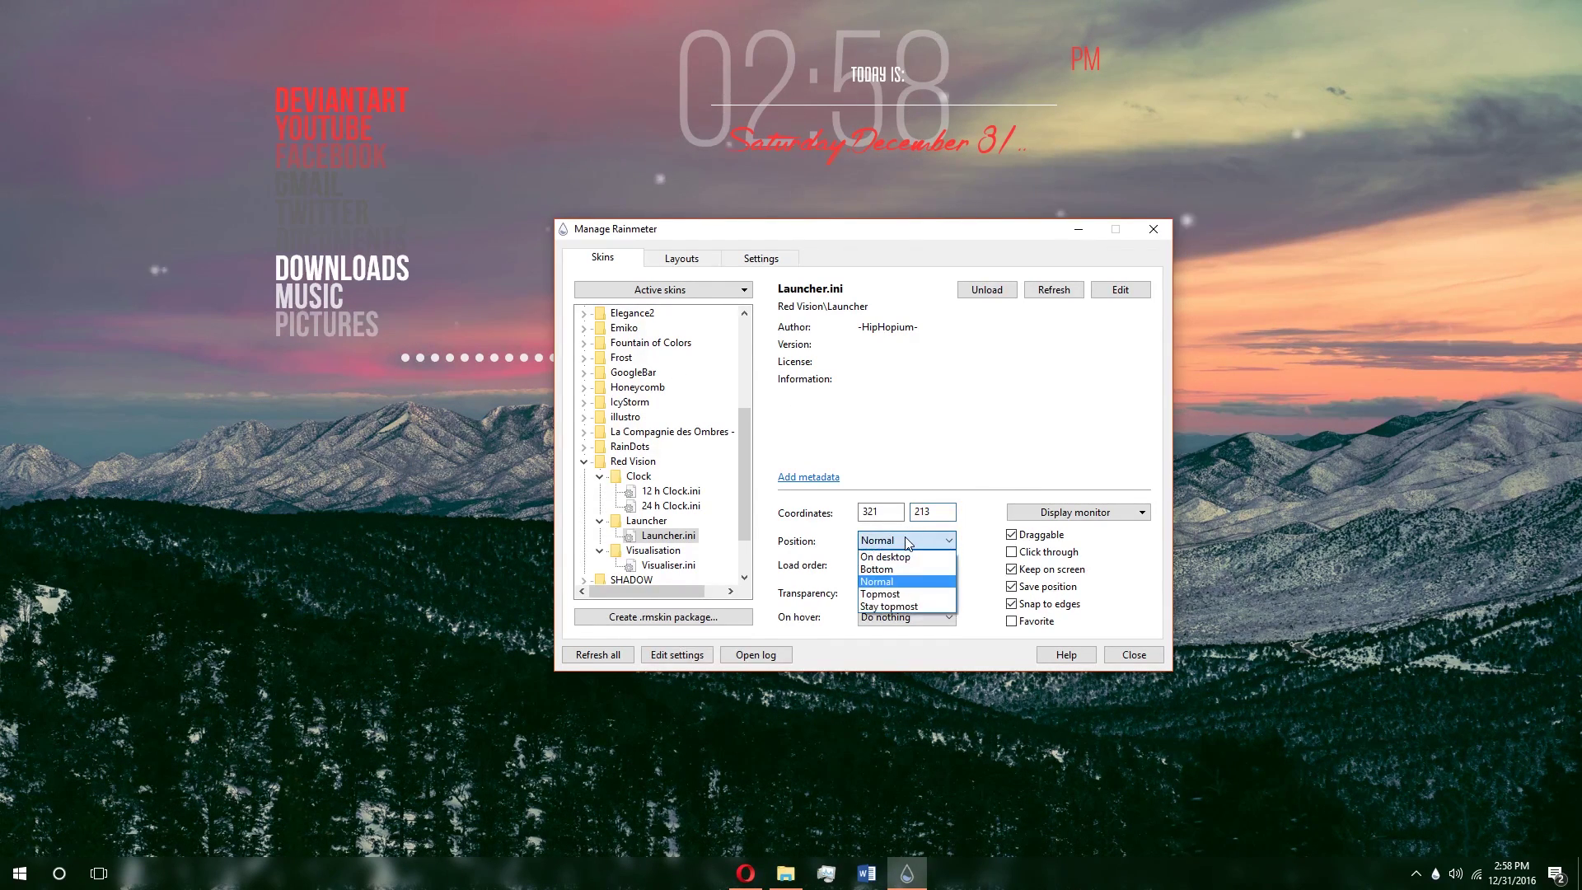
key("Down")
key("Down")
key("Down")
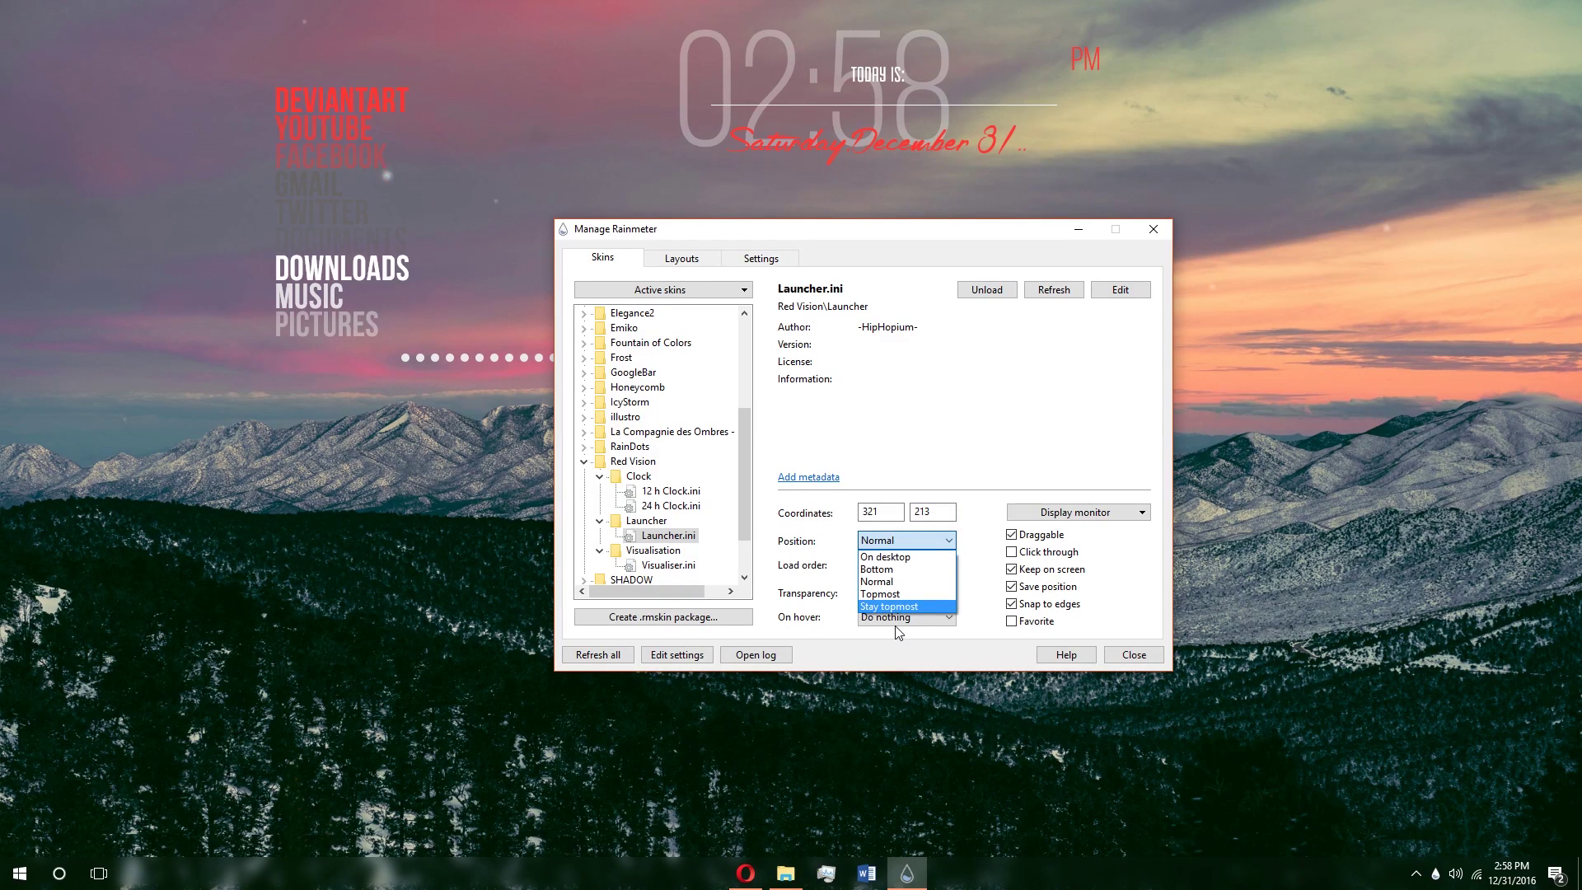
key("Up")
key("Up")
key("Up")
key("Up")
key("Down")
key("Down")
key("Down")
key("Up")
key("Up")
key("Up")
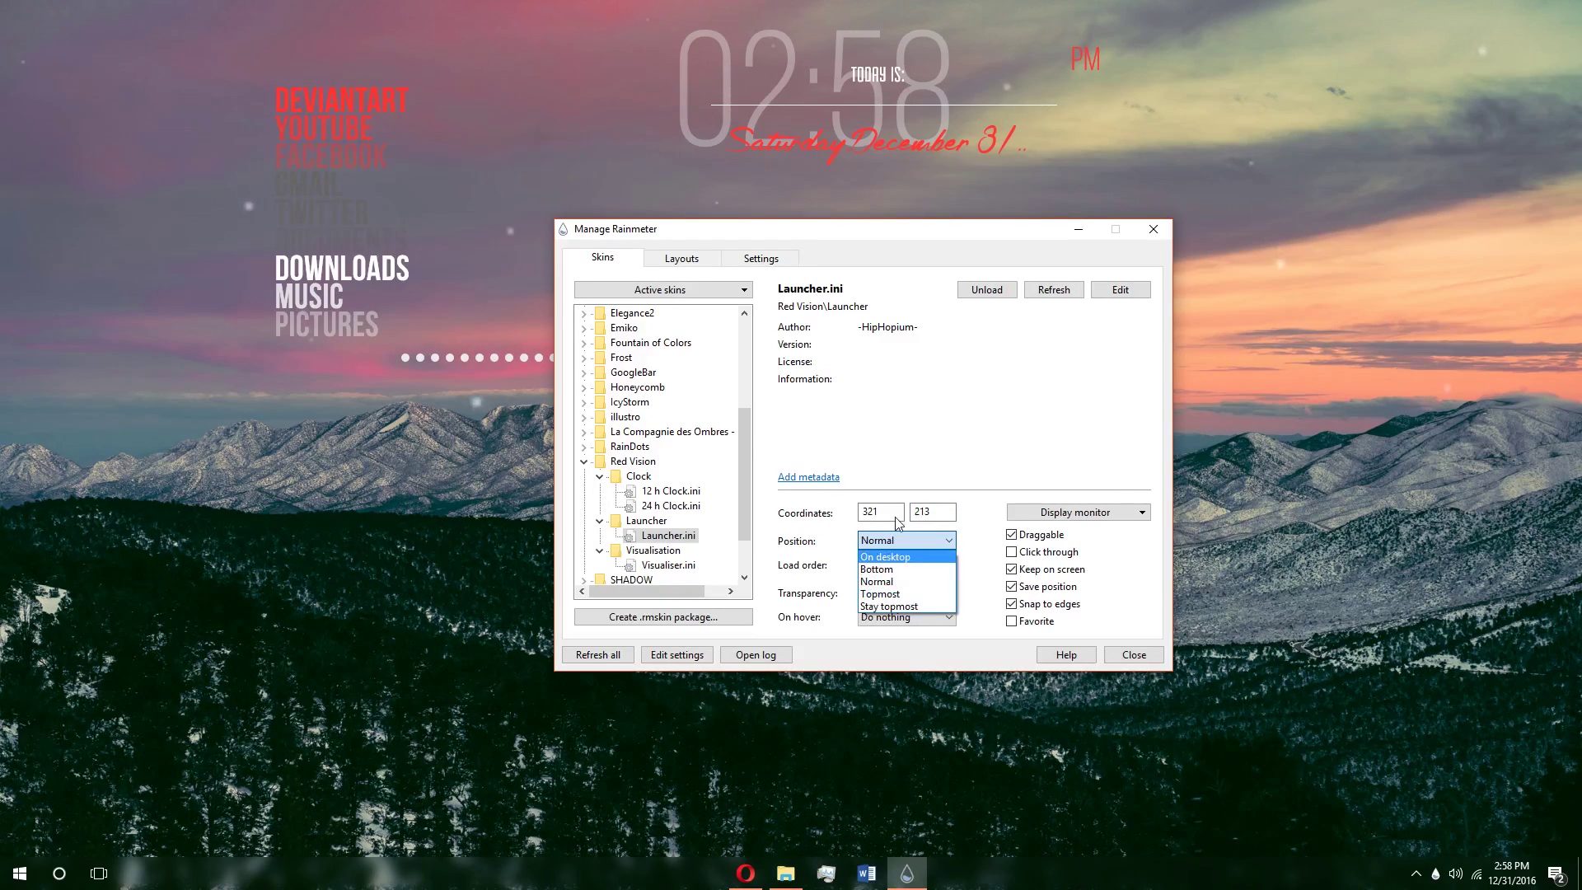
left_click(932, 606)
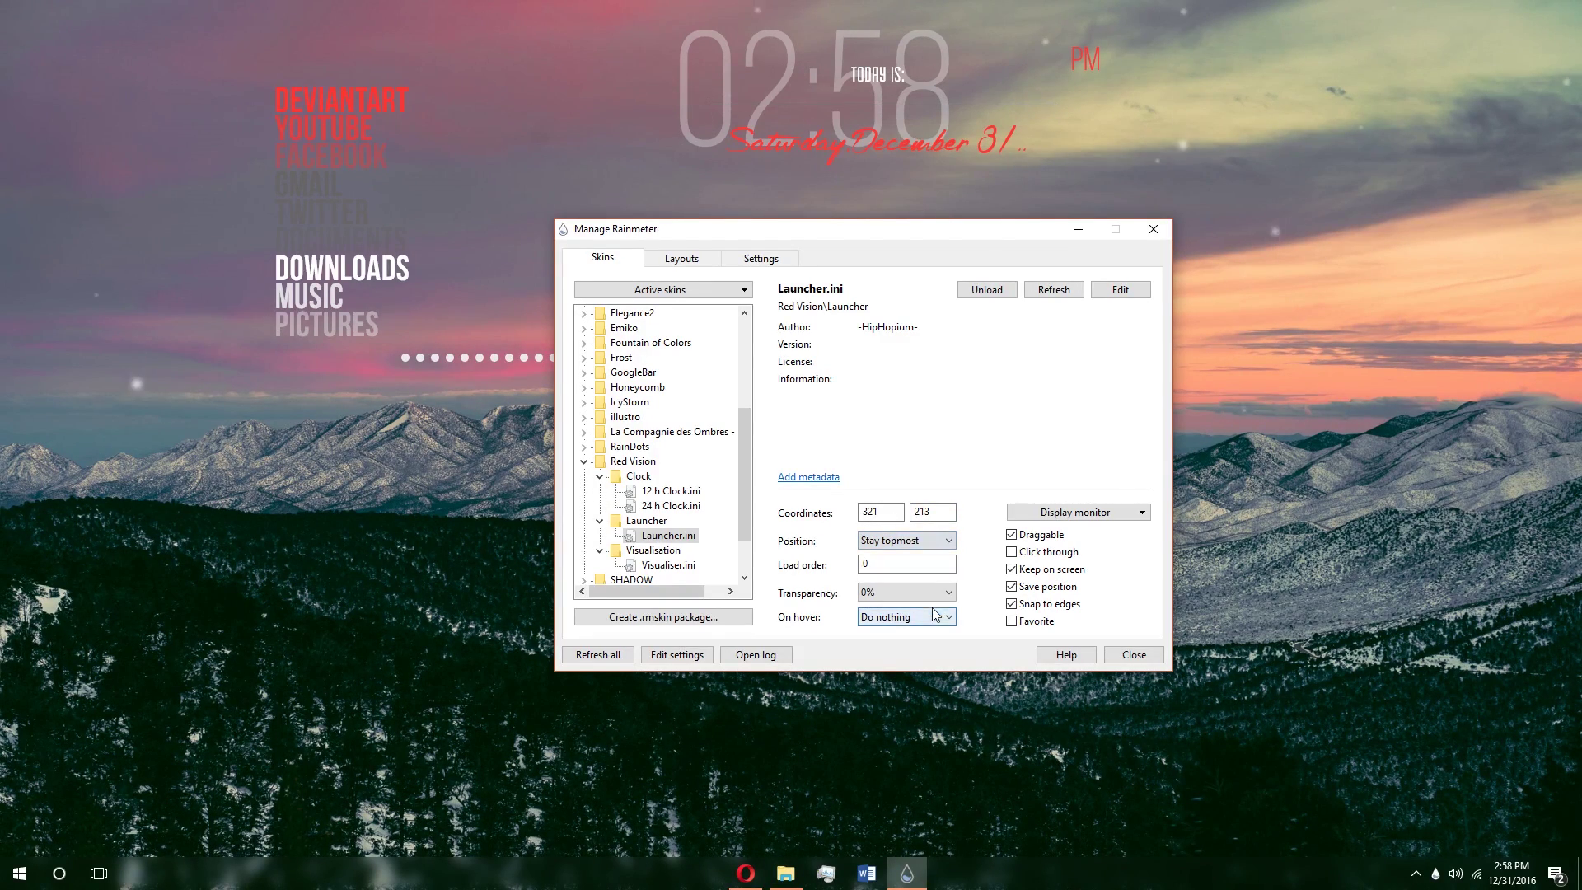
left_click(746, 875)
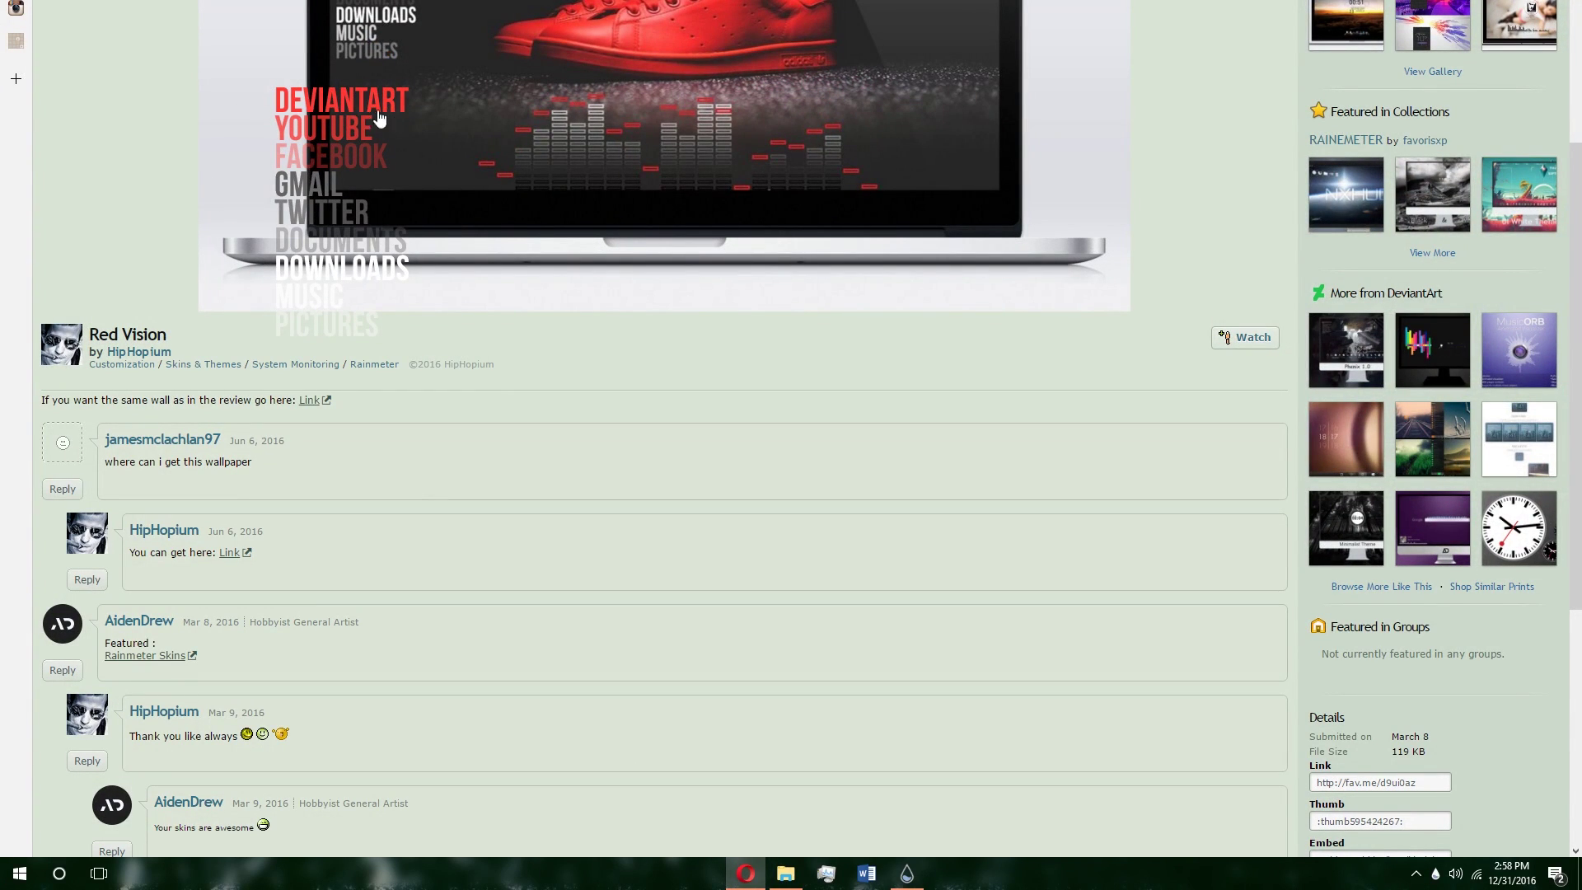
left_click(746, 875)
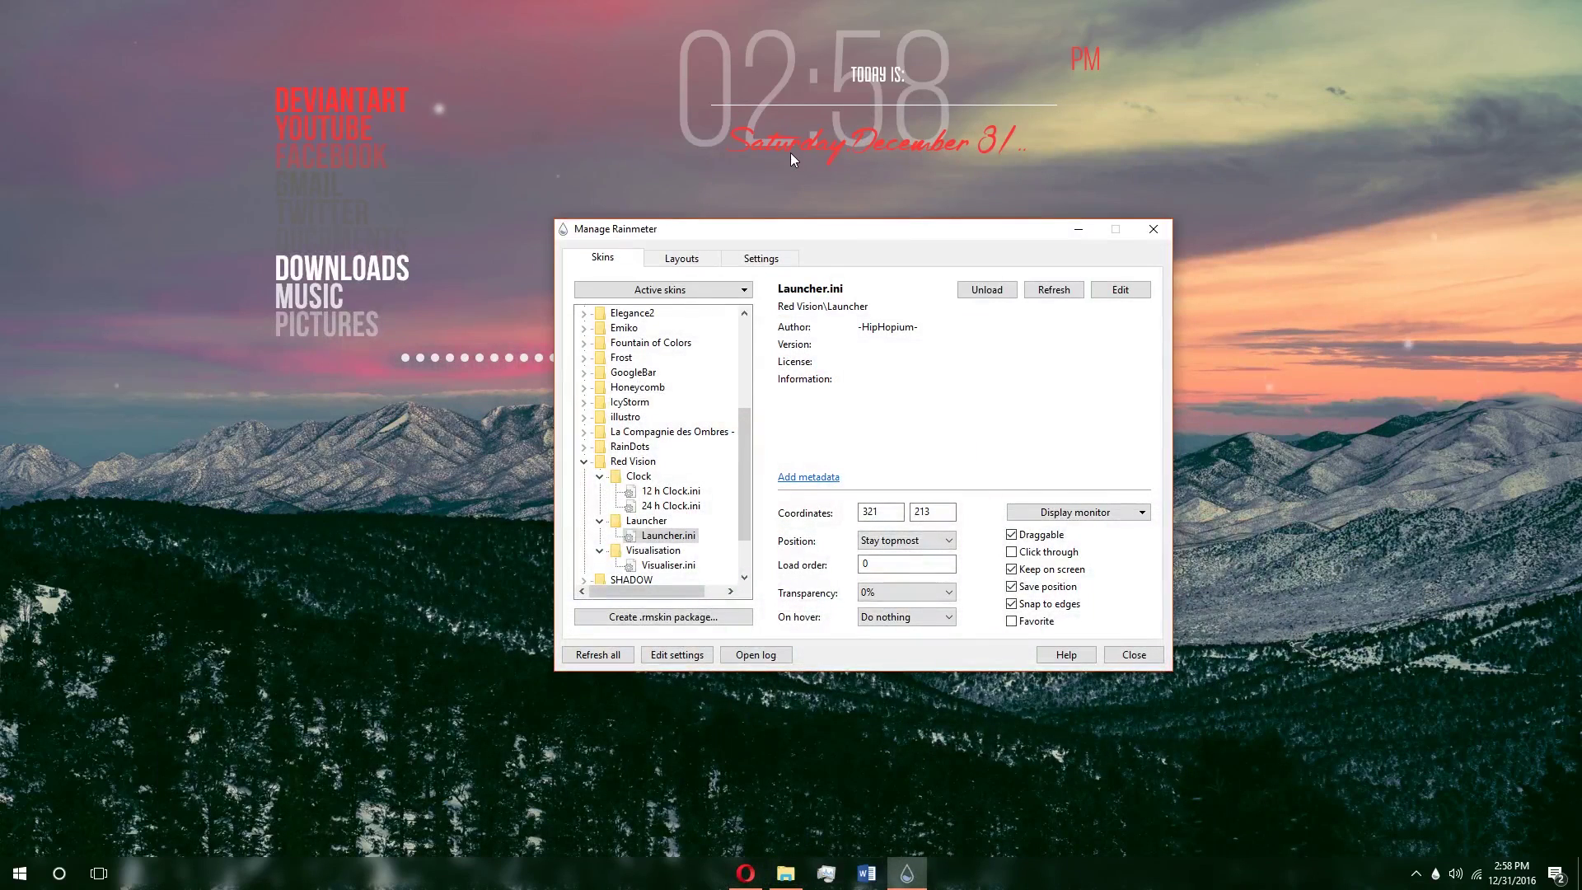
Step: Compare the Launcher's On desktop, Normal and Bottom positions against the browser window
left_click(901, 541)
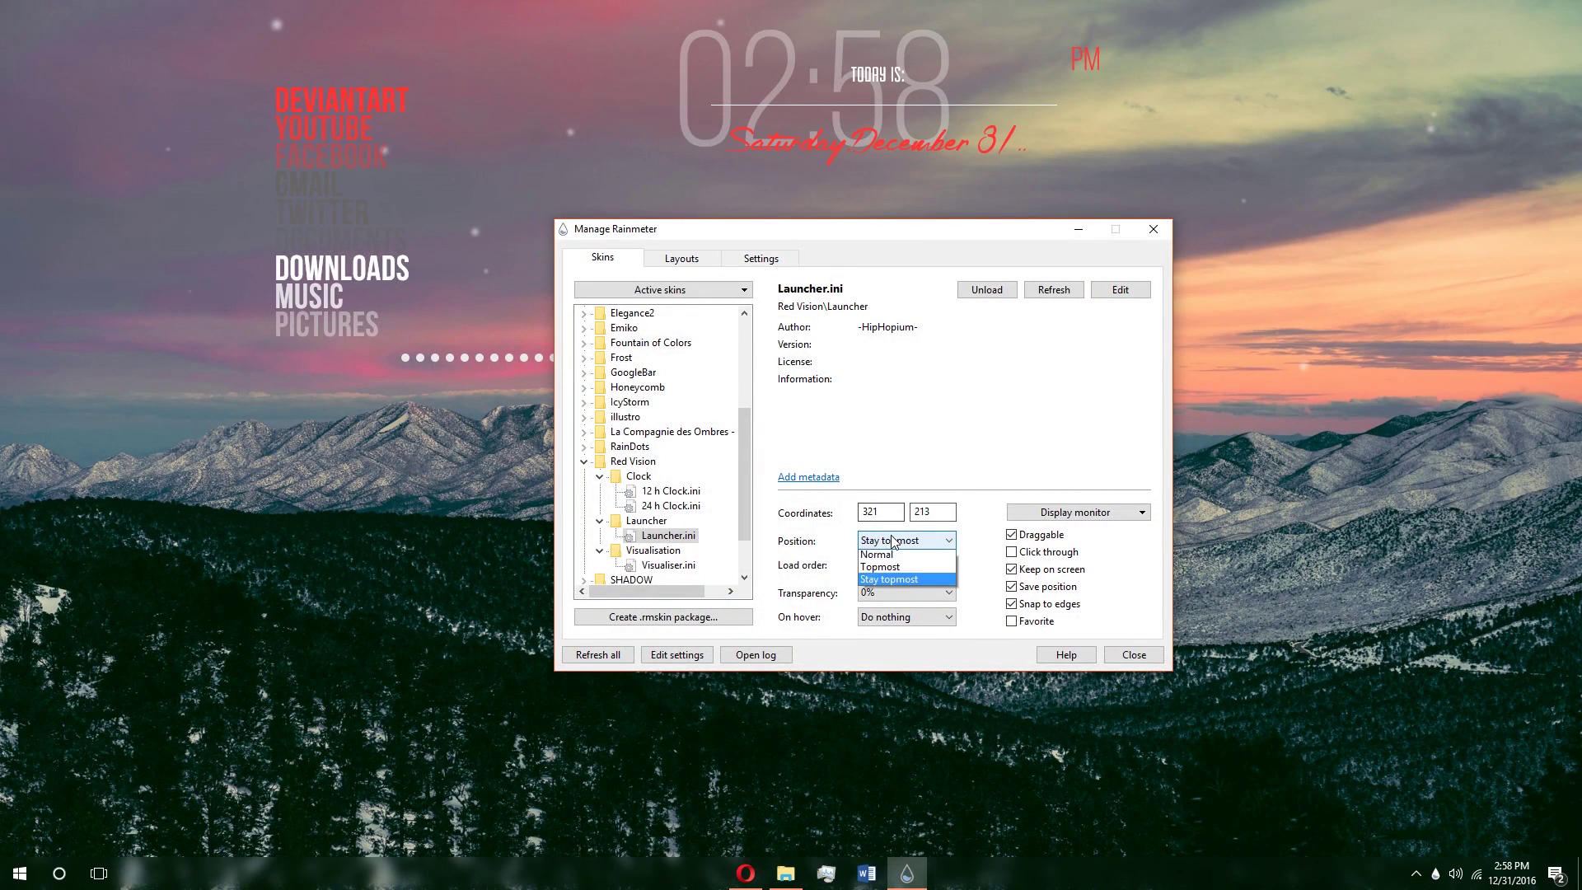
left_click(898, 557)
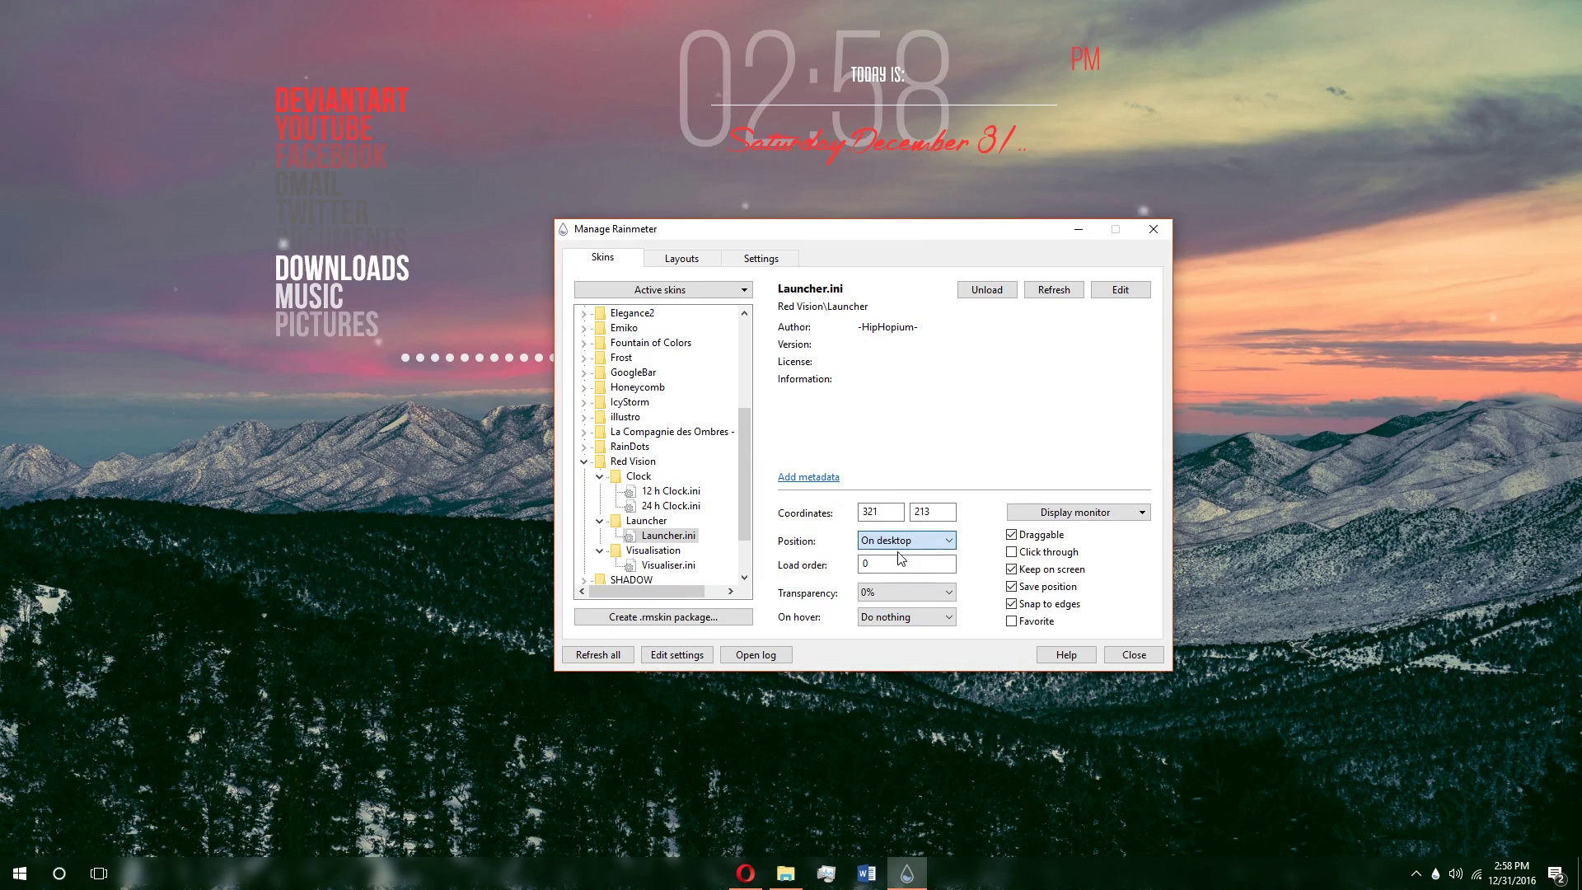
left_click(746, 875)
left_click(746, 876)
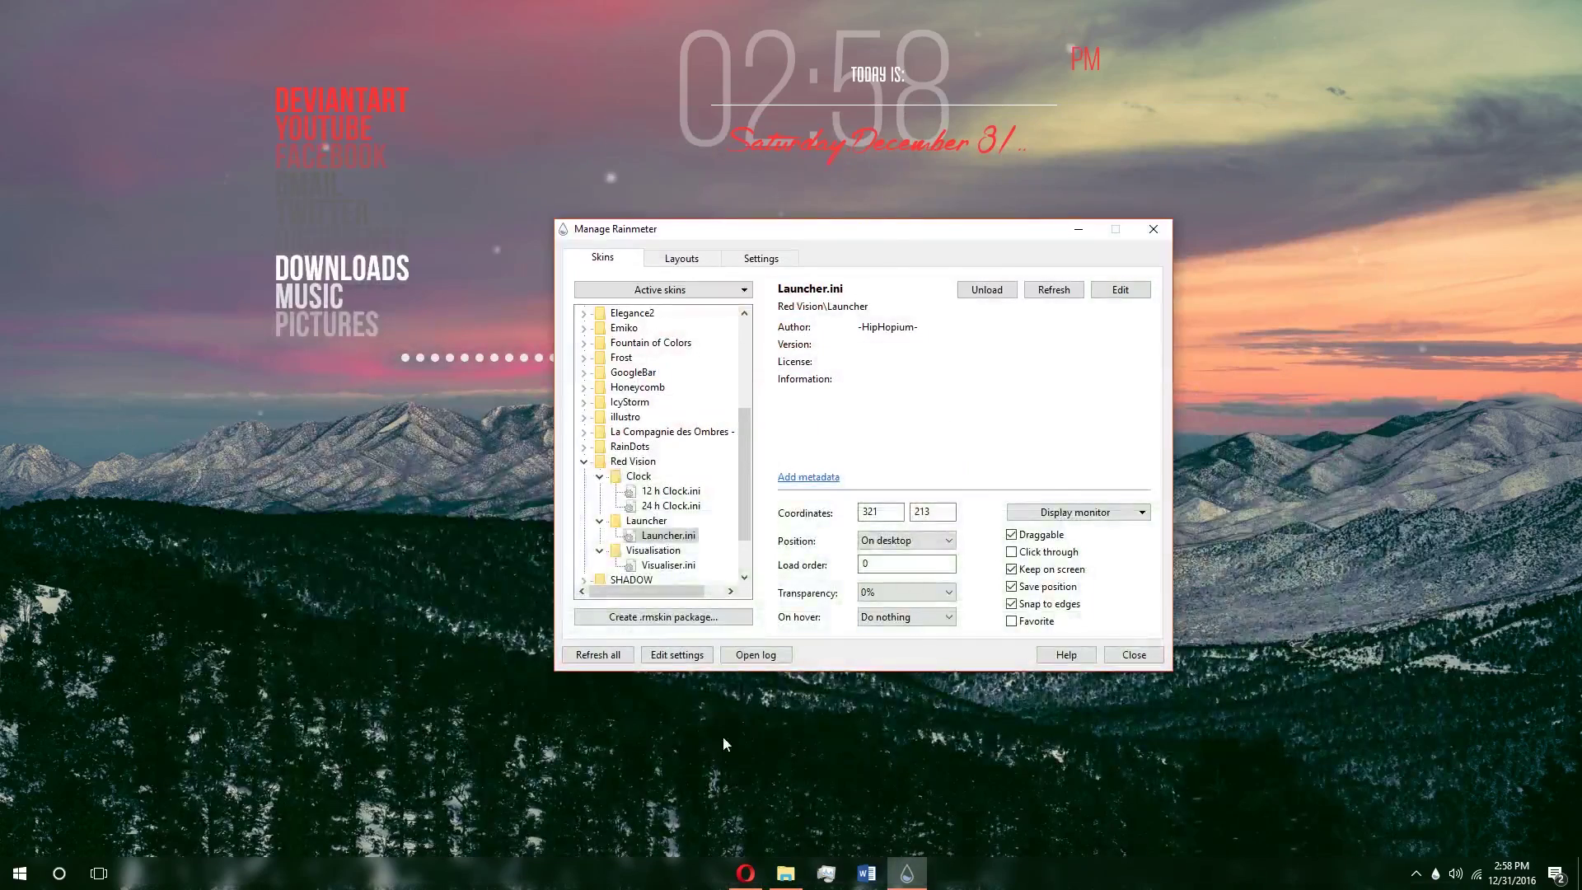
left_click(903, 541)
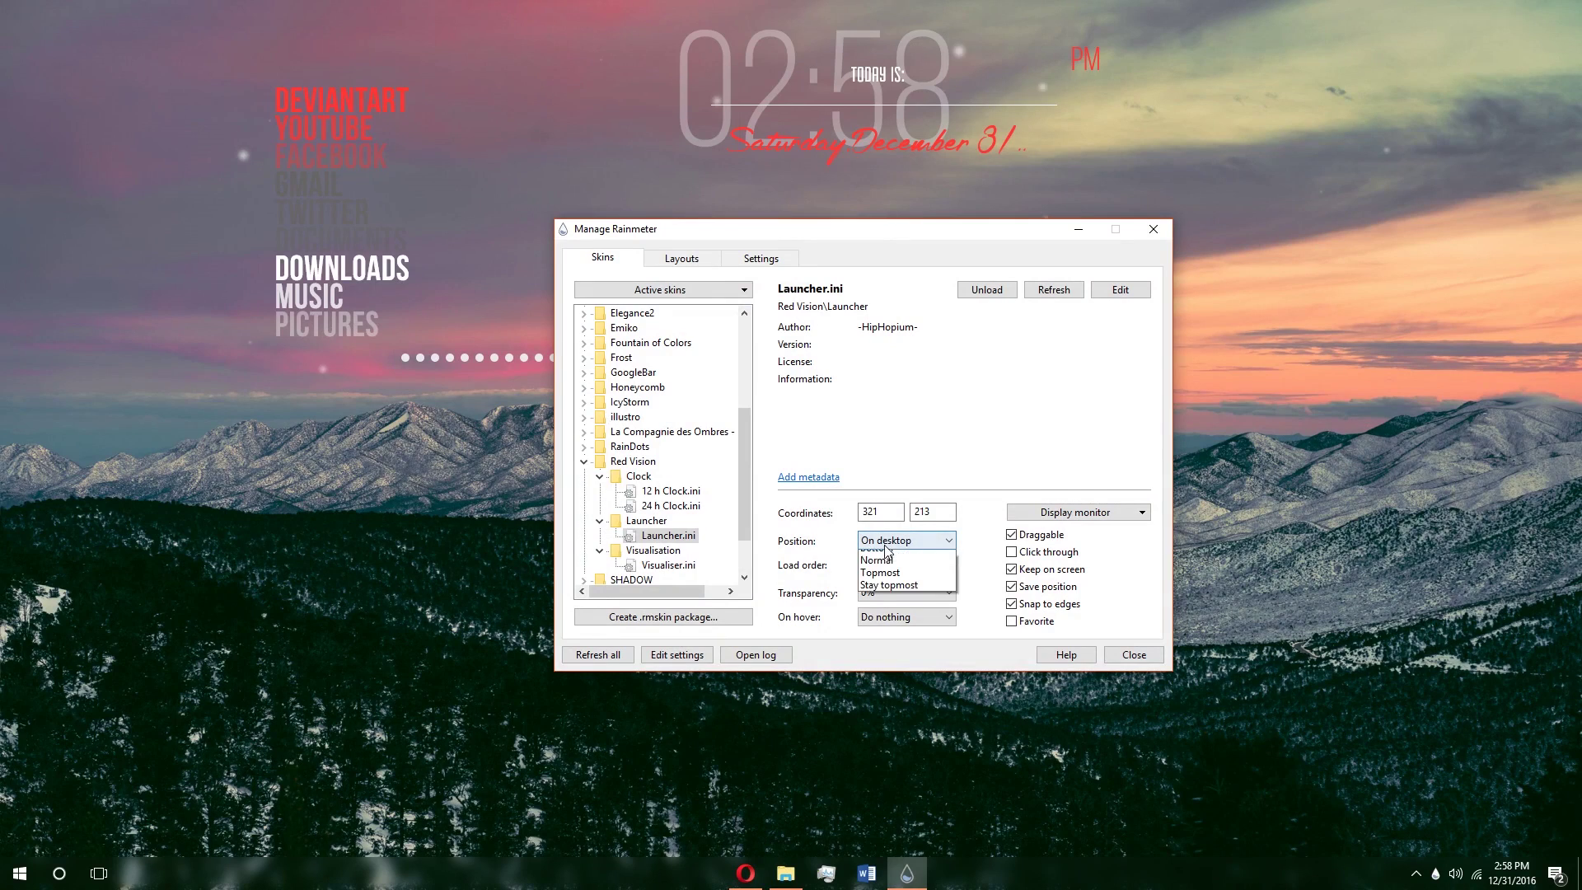
left_click(868, 582)
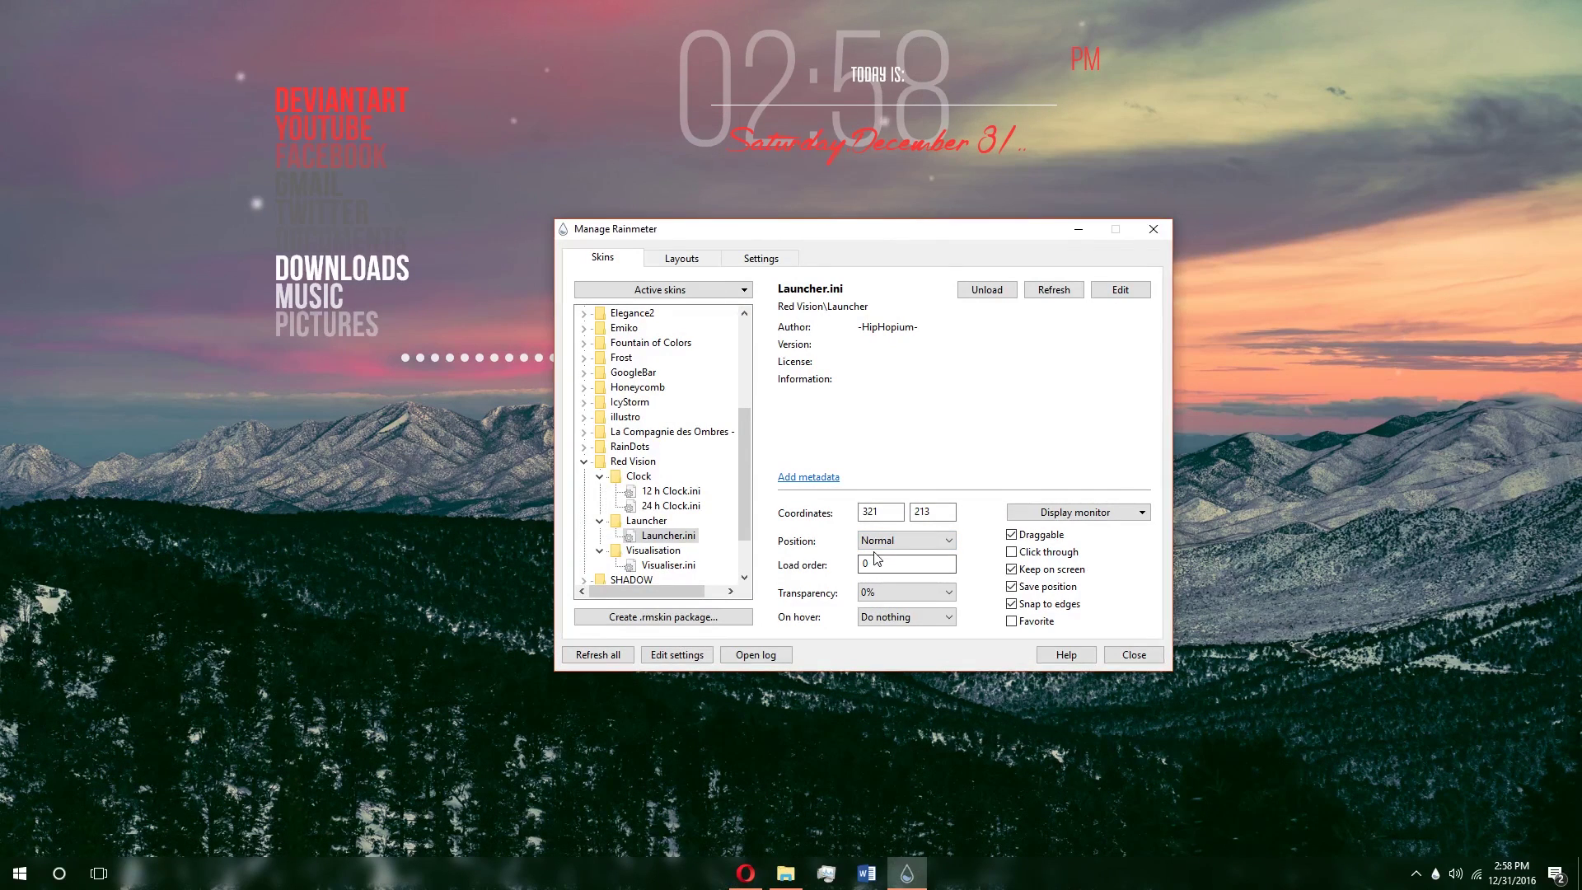
left_click(907, 541)
left_click(877, 570)
left_click(746, 873)
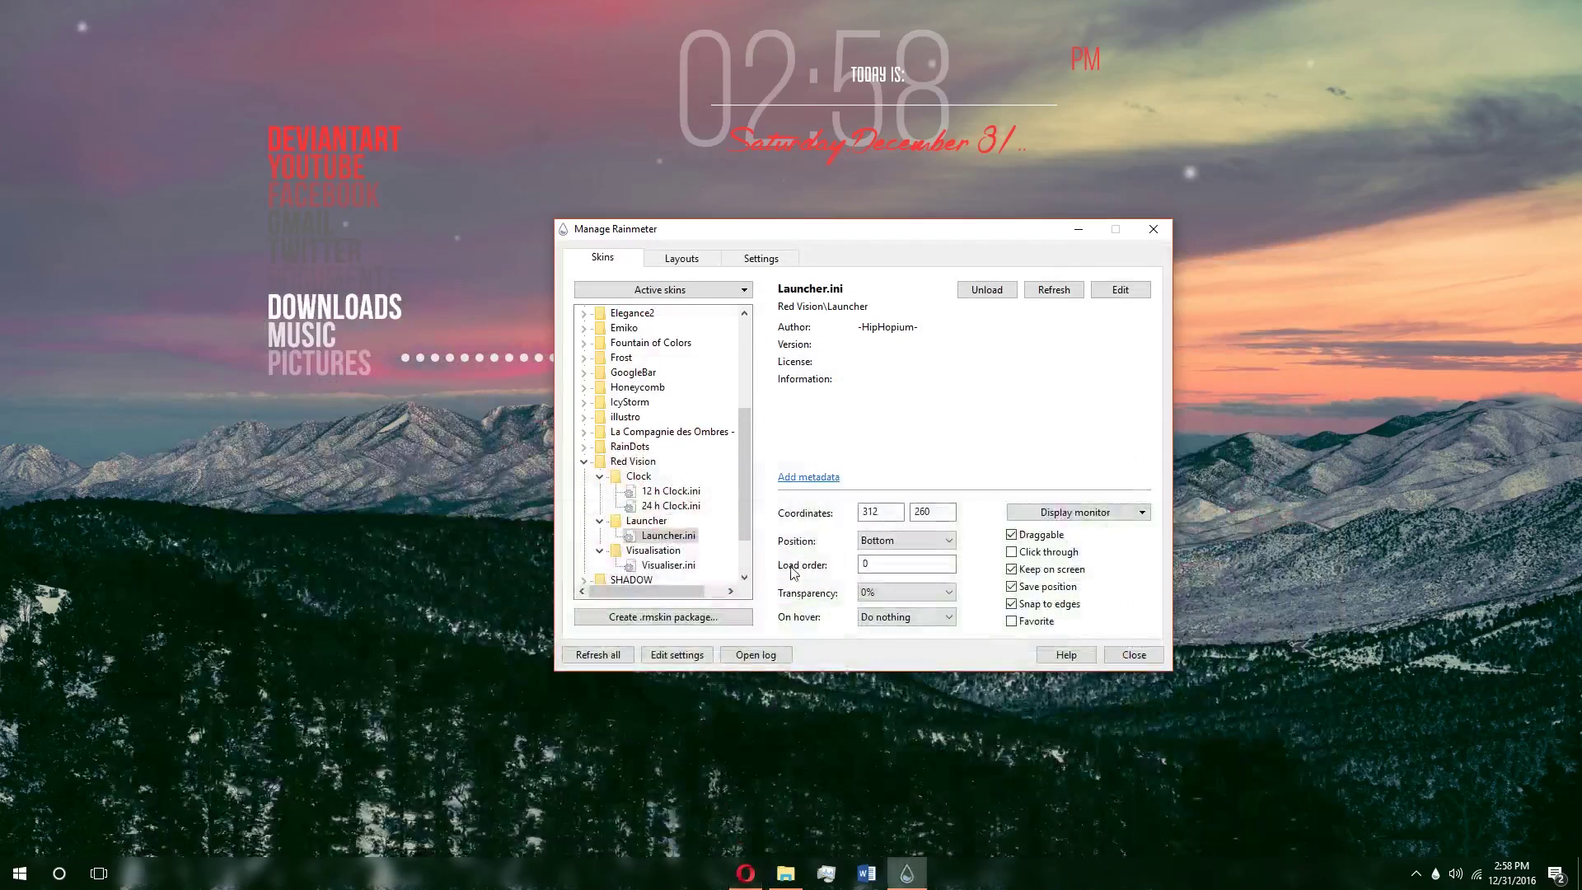
left_click(905, 540)
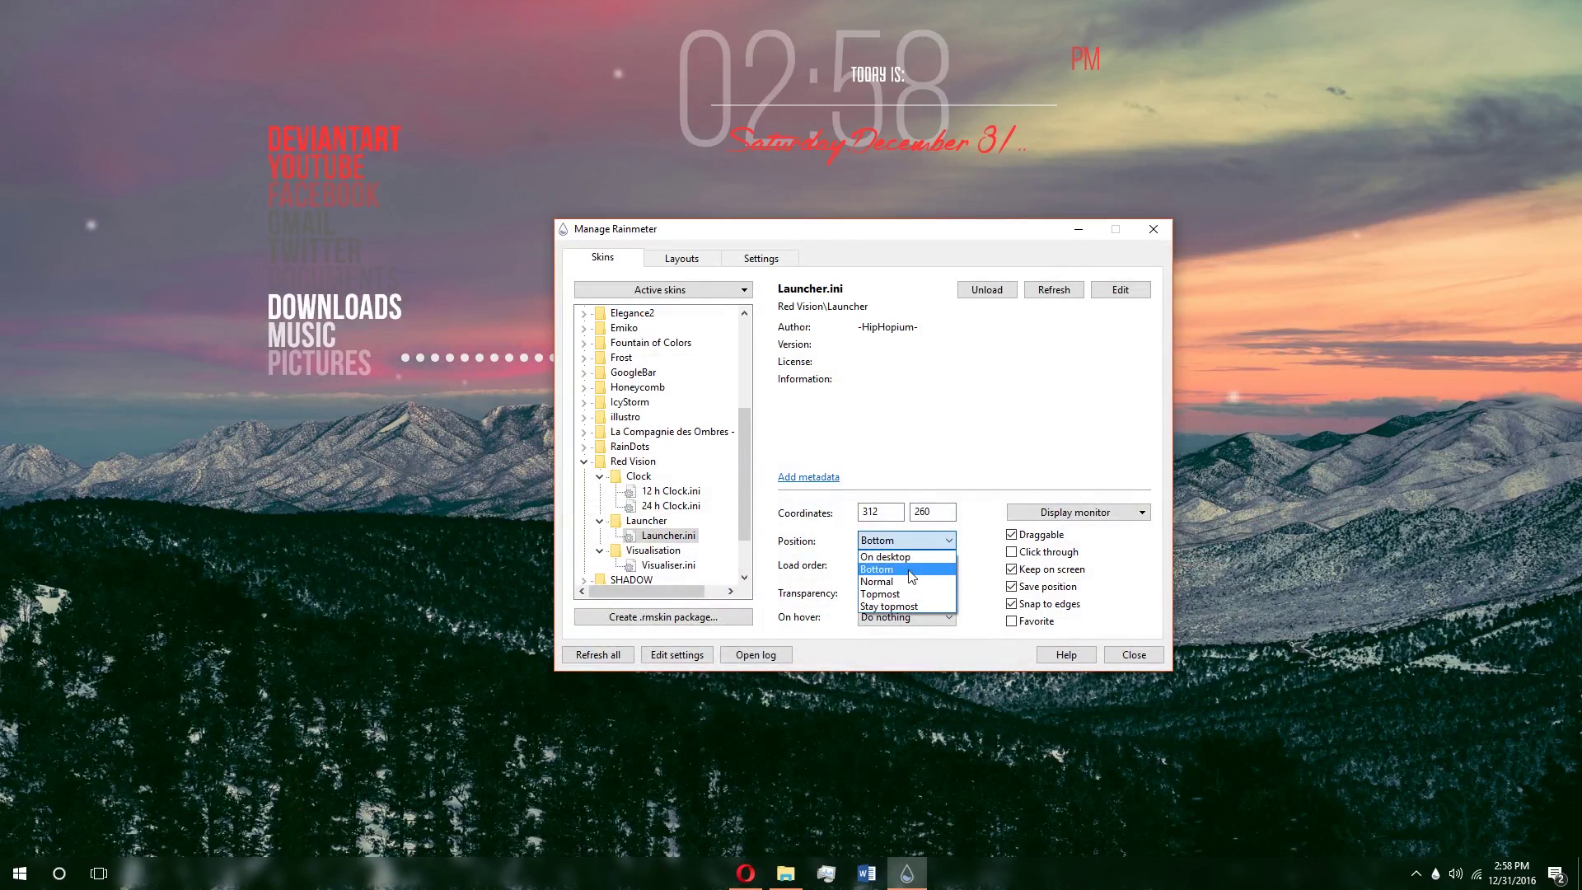
left_click(899, 582)
left_click(905, 541)
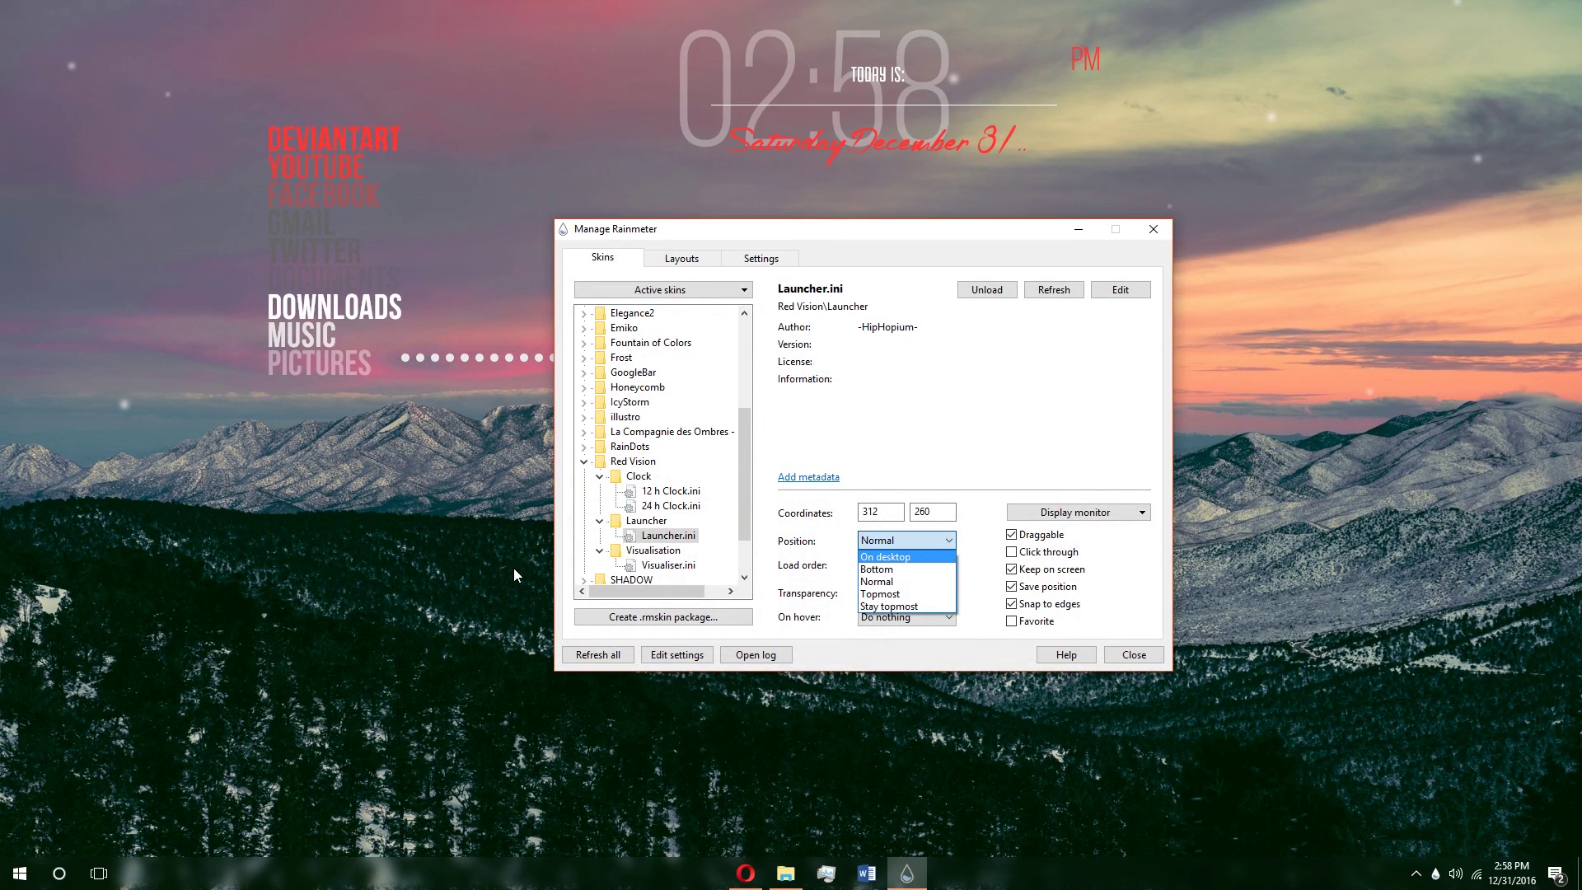
Step: Test the Launcher's YouTube link over the browser, then set its Position to On desktop
left_click(746, 873)
left_click_drag(521, 131, 495, 264)
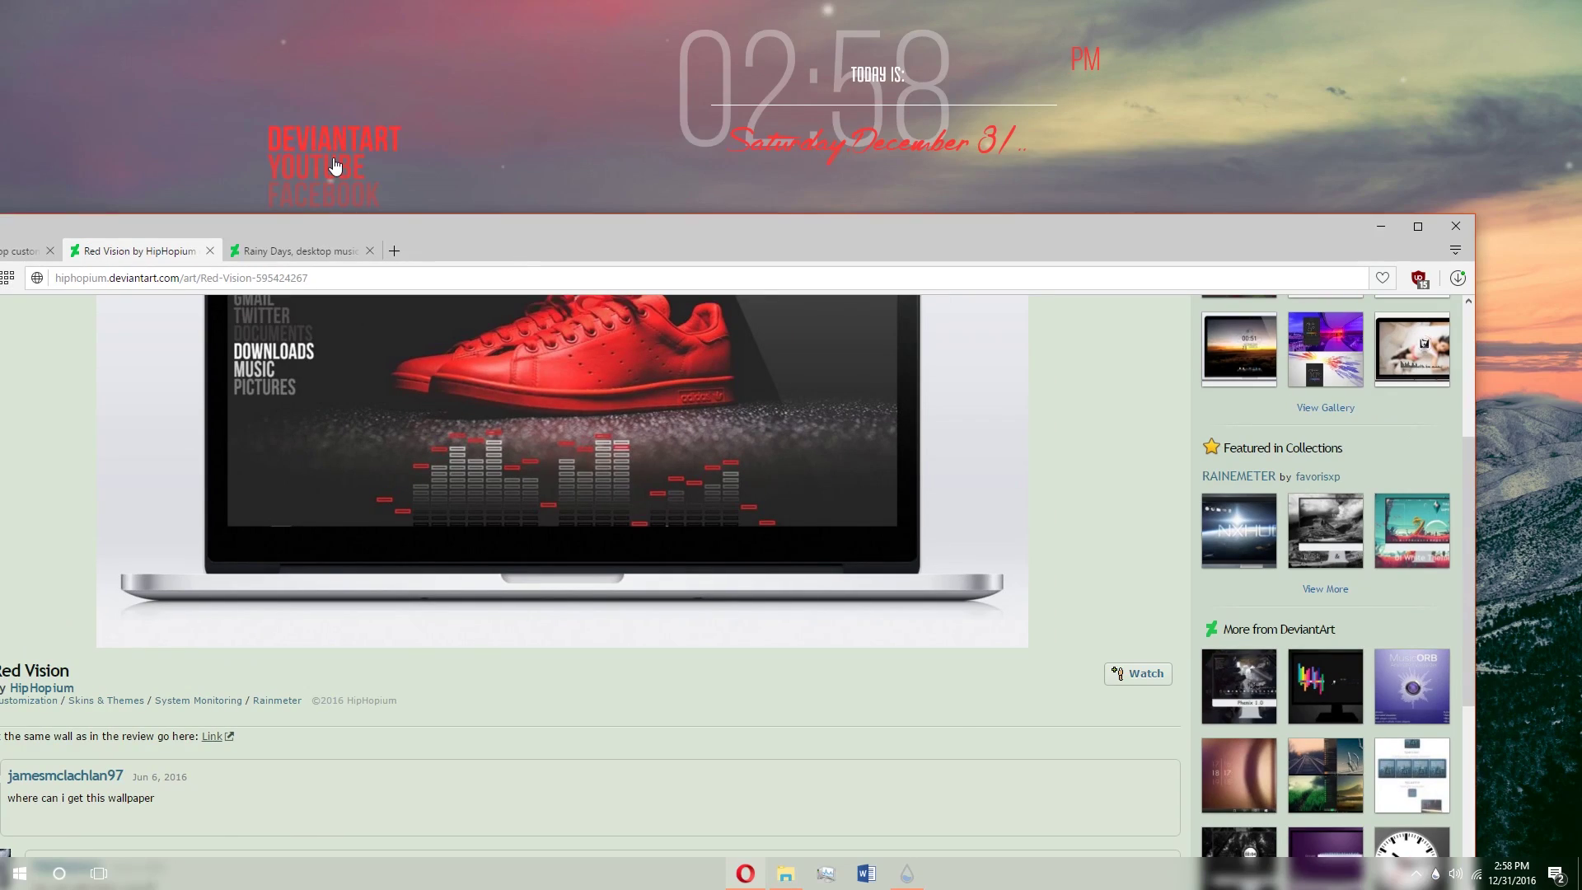
left_click(336, 168)
left_click(1382, 228)
left_click(907, 541)
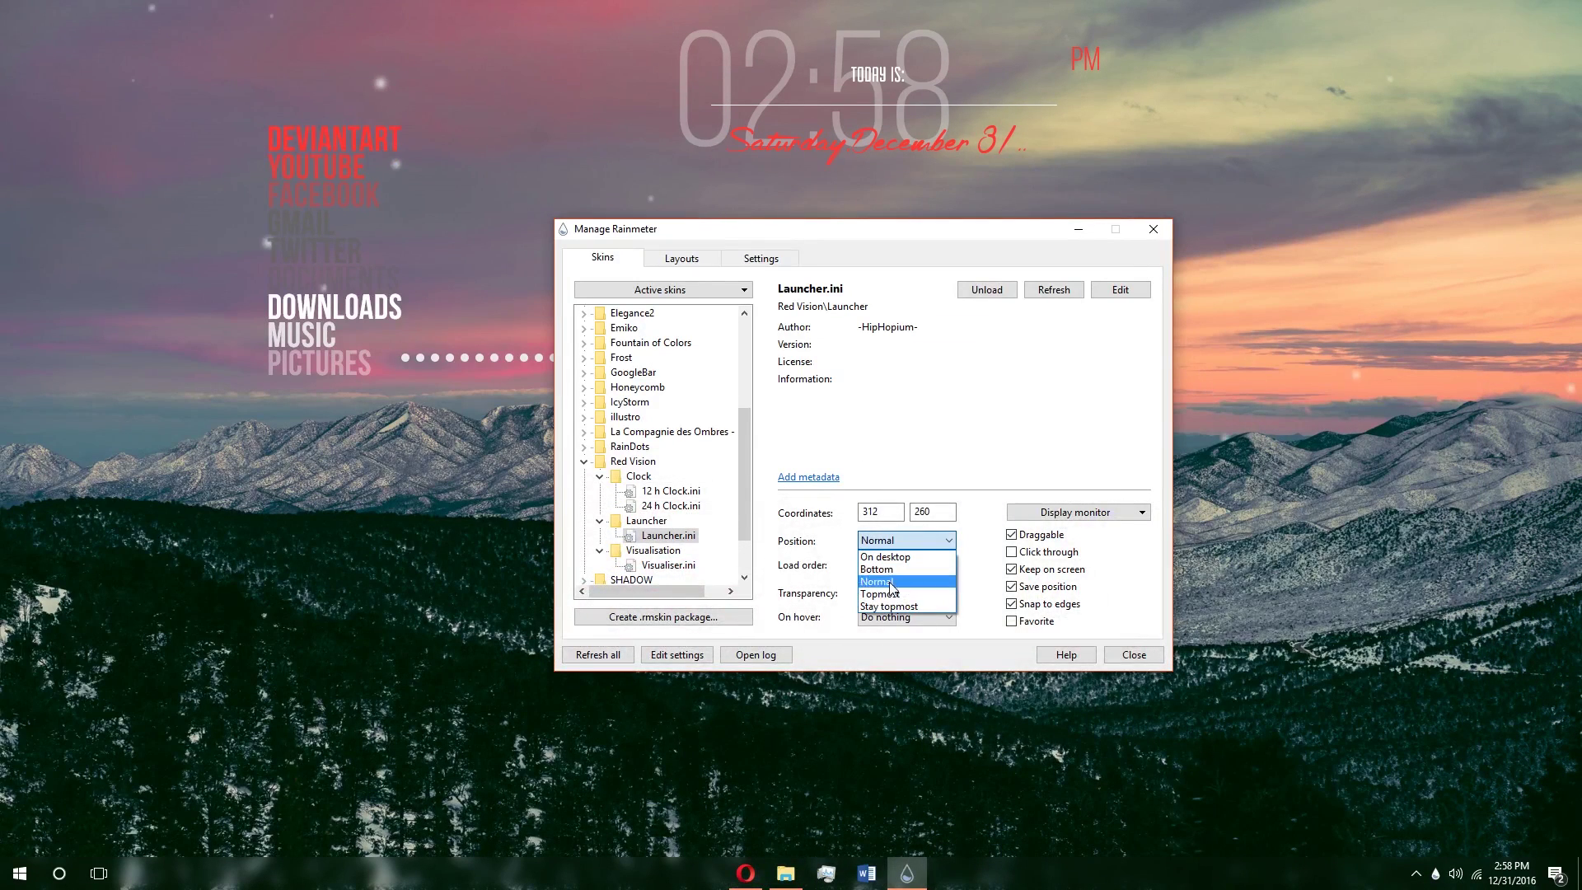
left_click(886, 557)
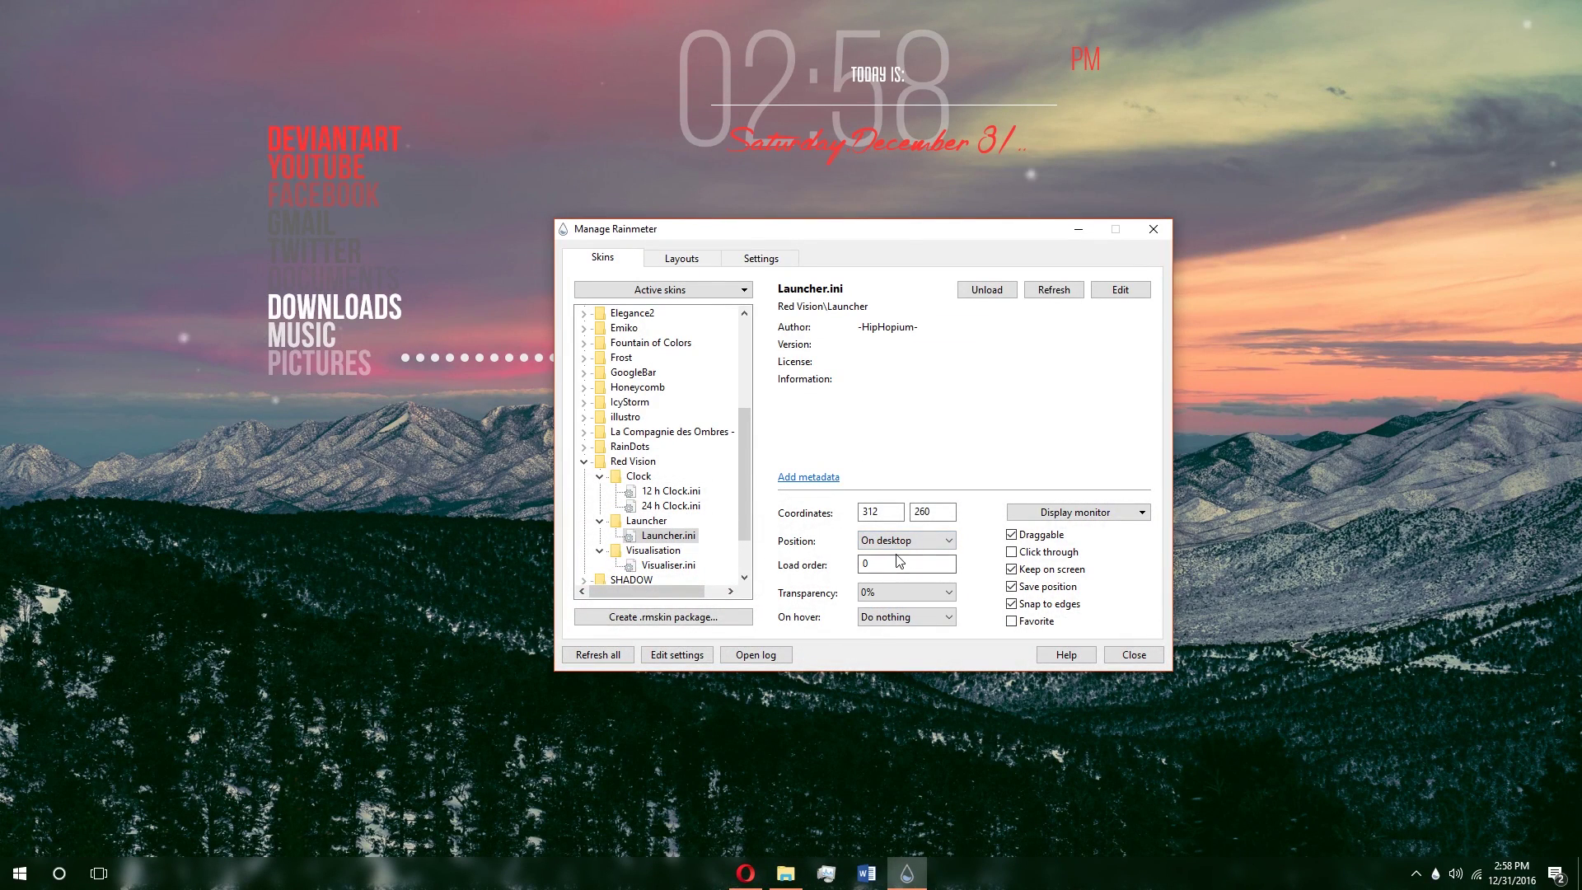
left_click(950, 542)
left_click(949, 542)
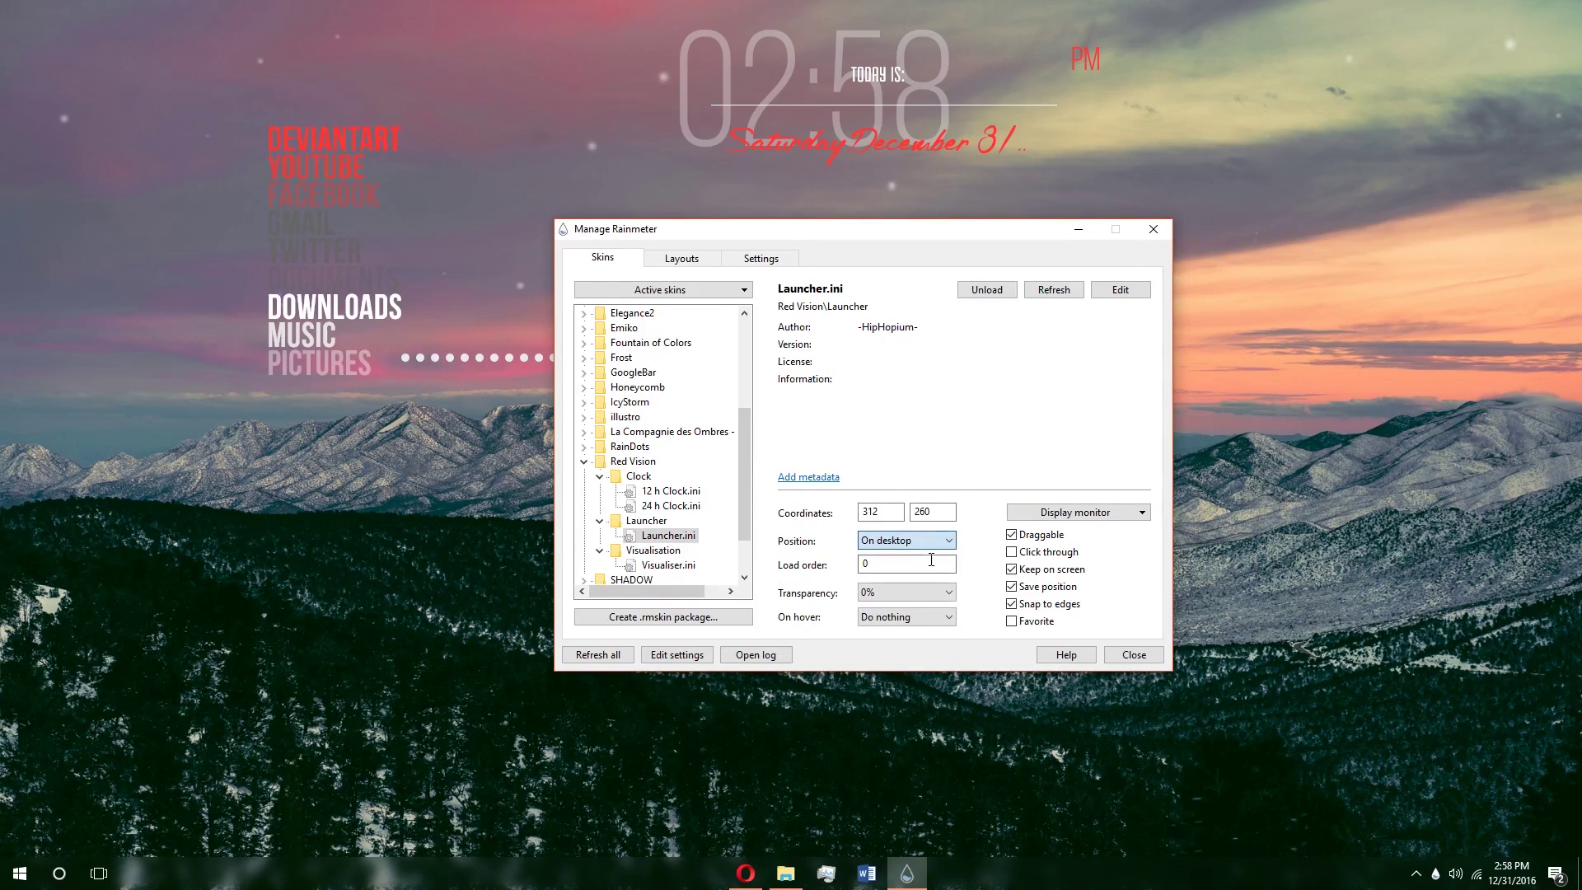
double_click(861, 564)
Step: Inspect the spmntcut skin's menu on the desktop, then bring Manage Rainmeter back into full view
left_click(896, 562)
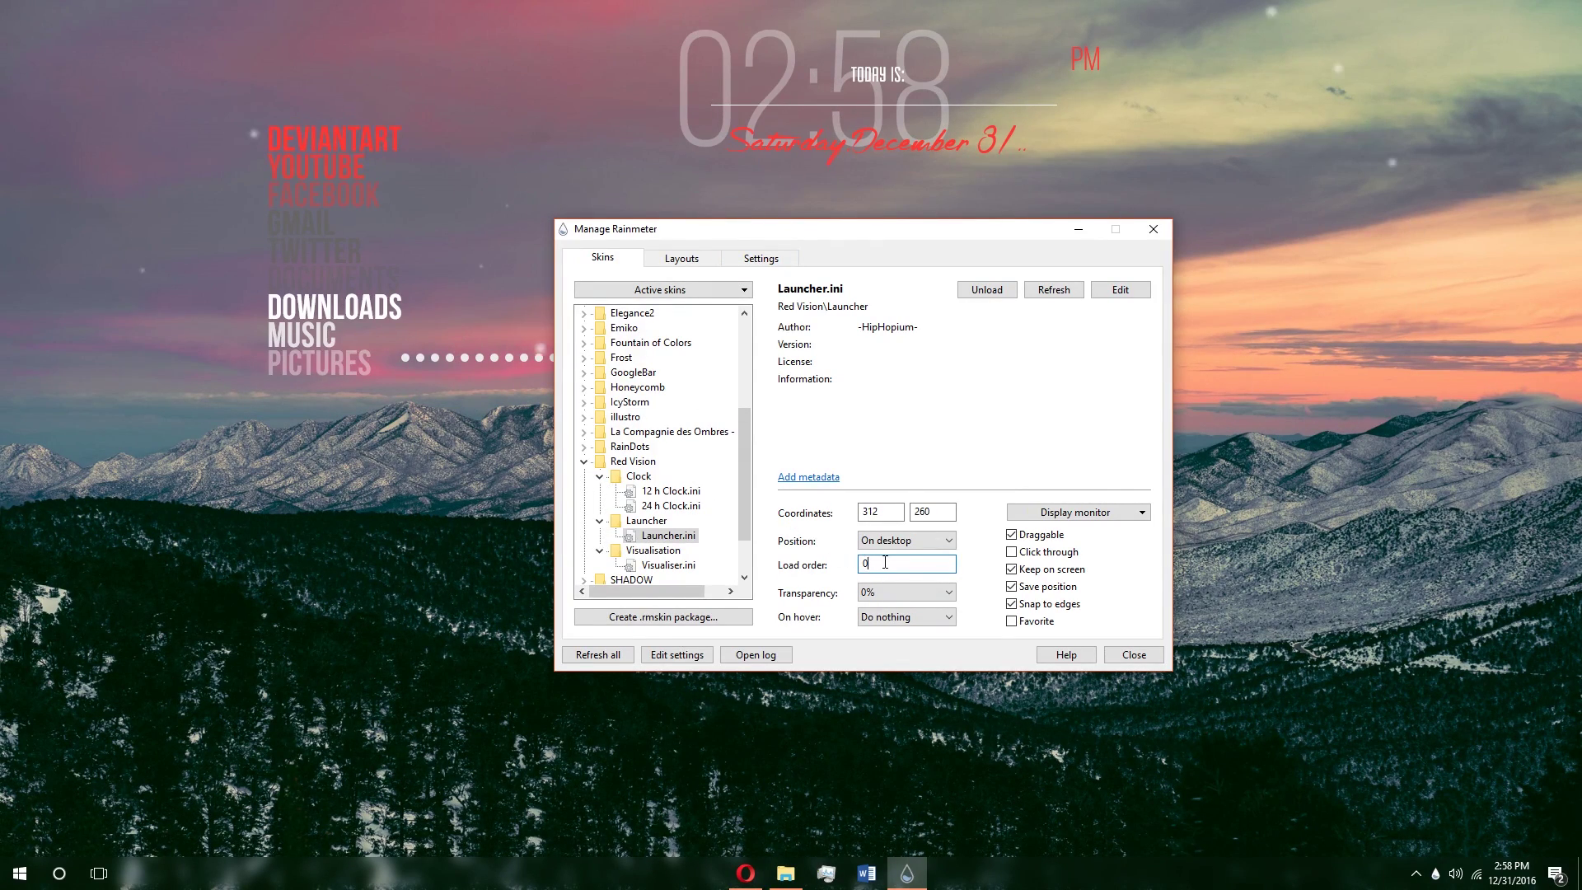
scroll(604, 527, "down", 2)
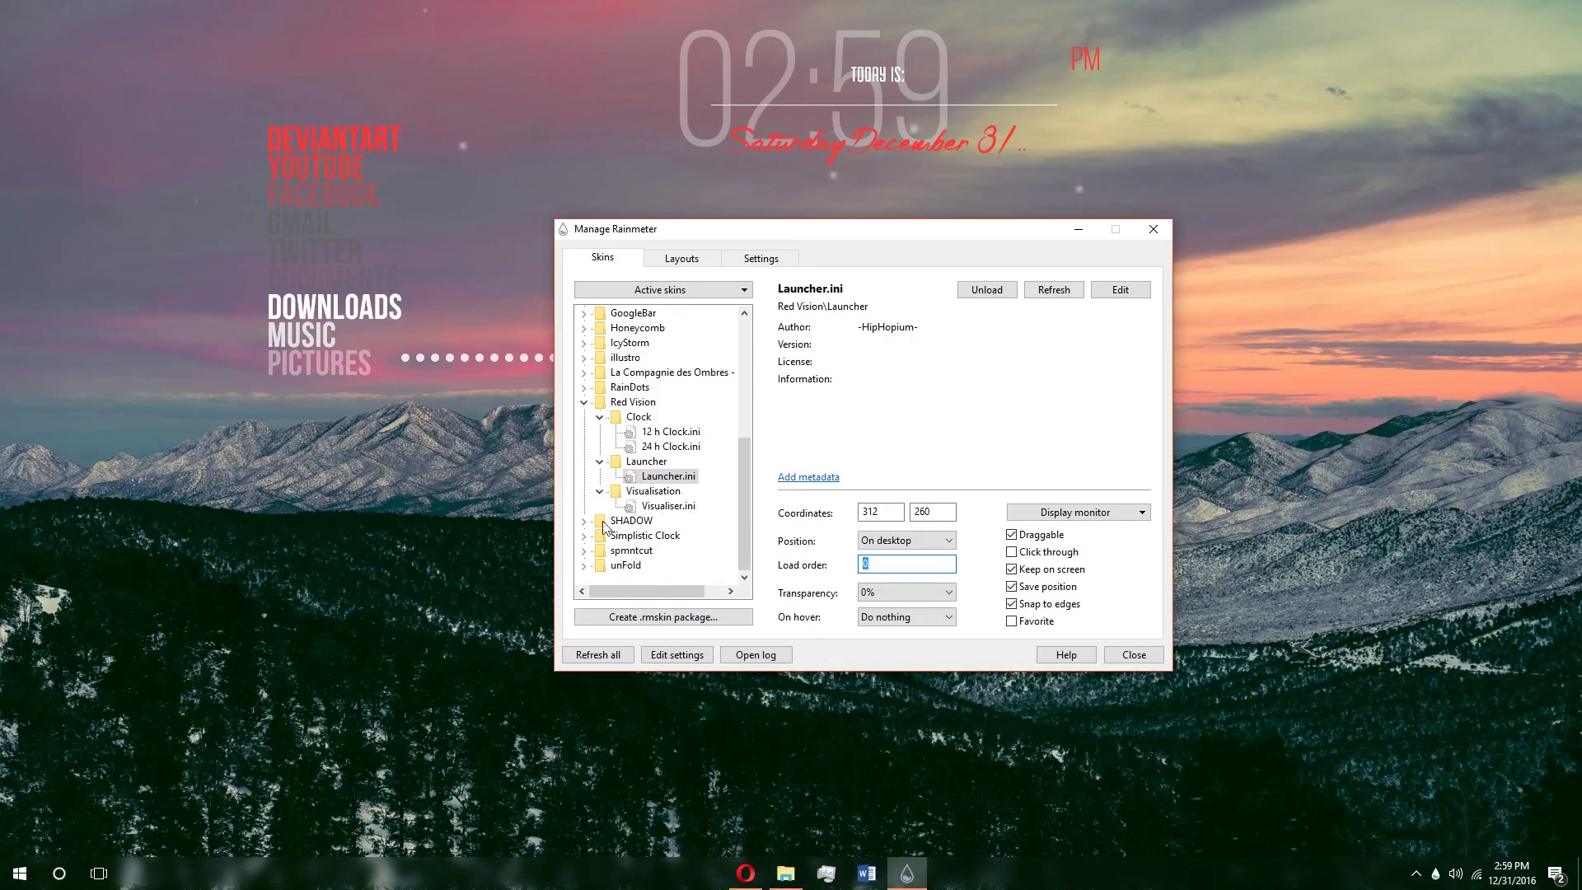
key("super+d")
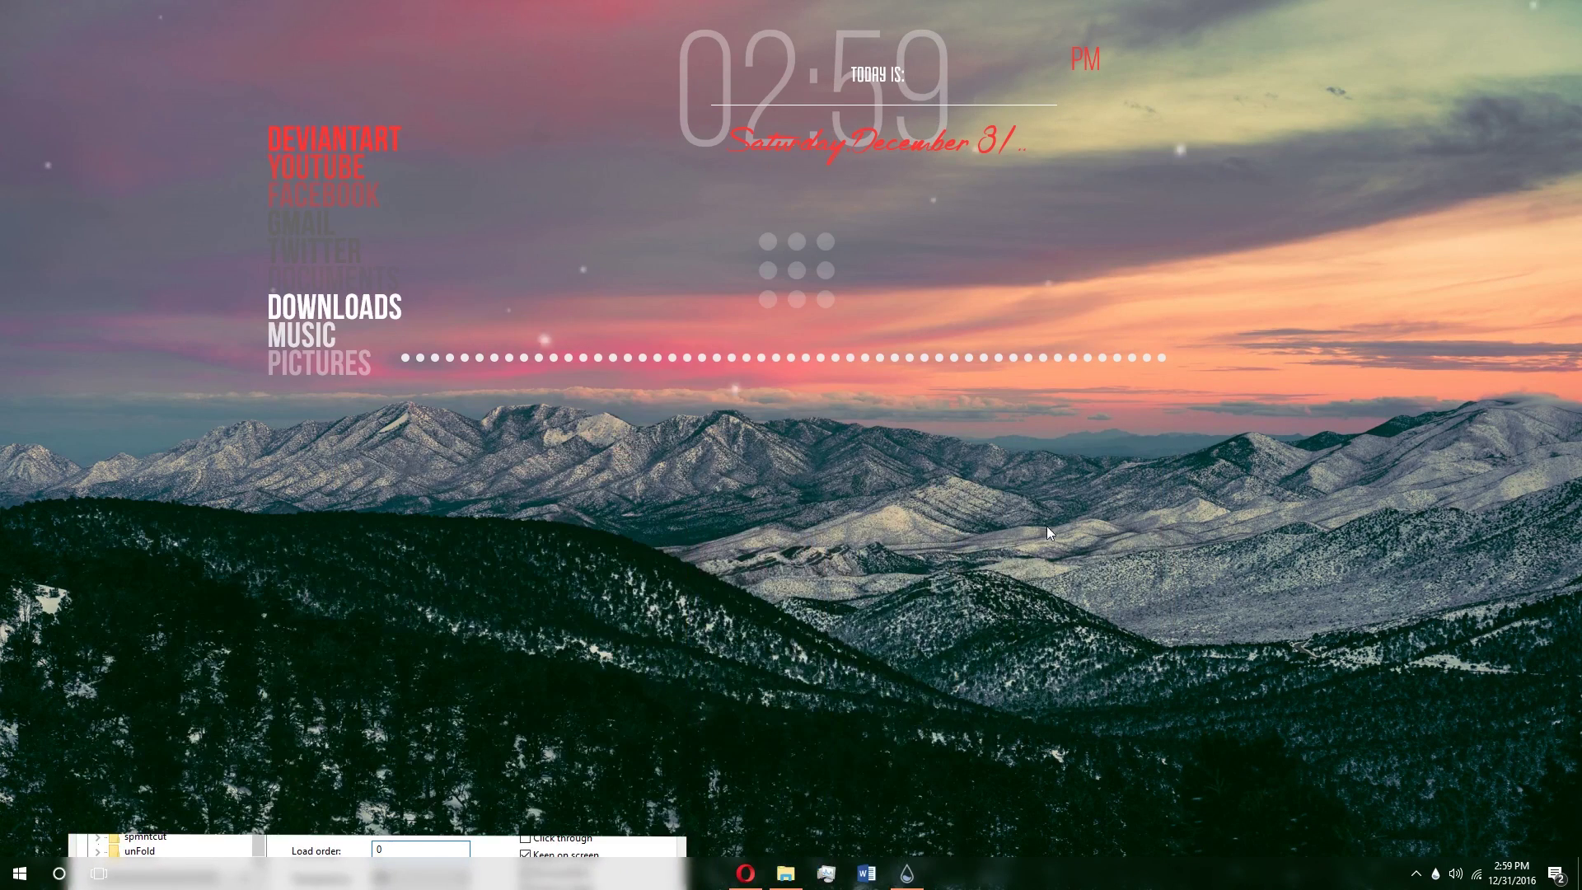
right_click(1001, 573)
left_click(768, 674)
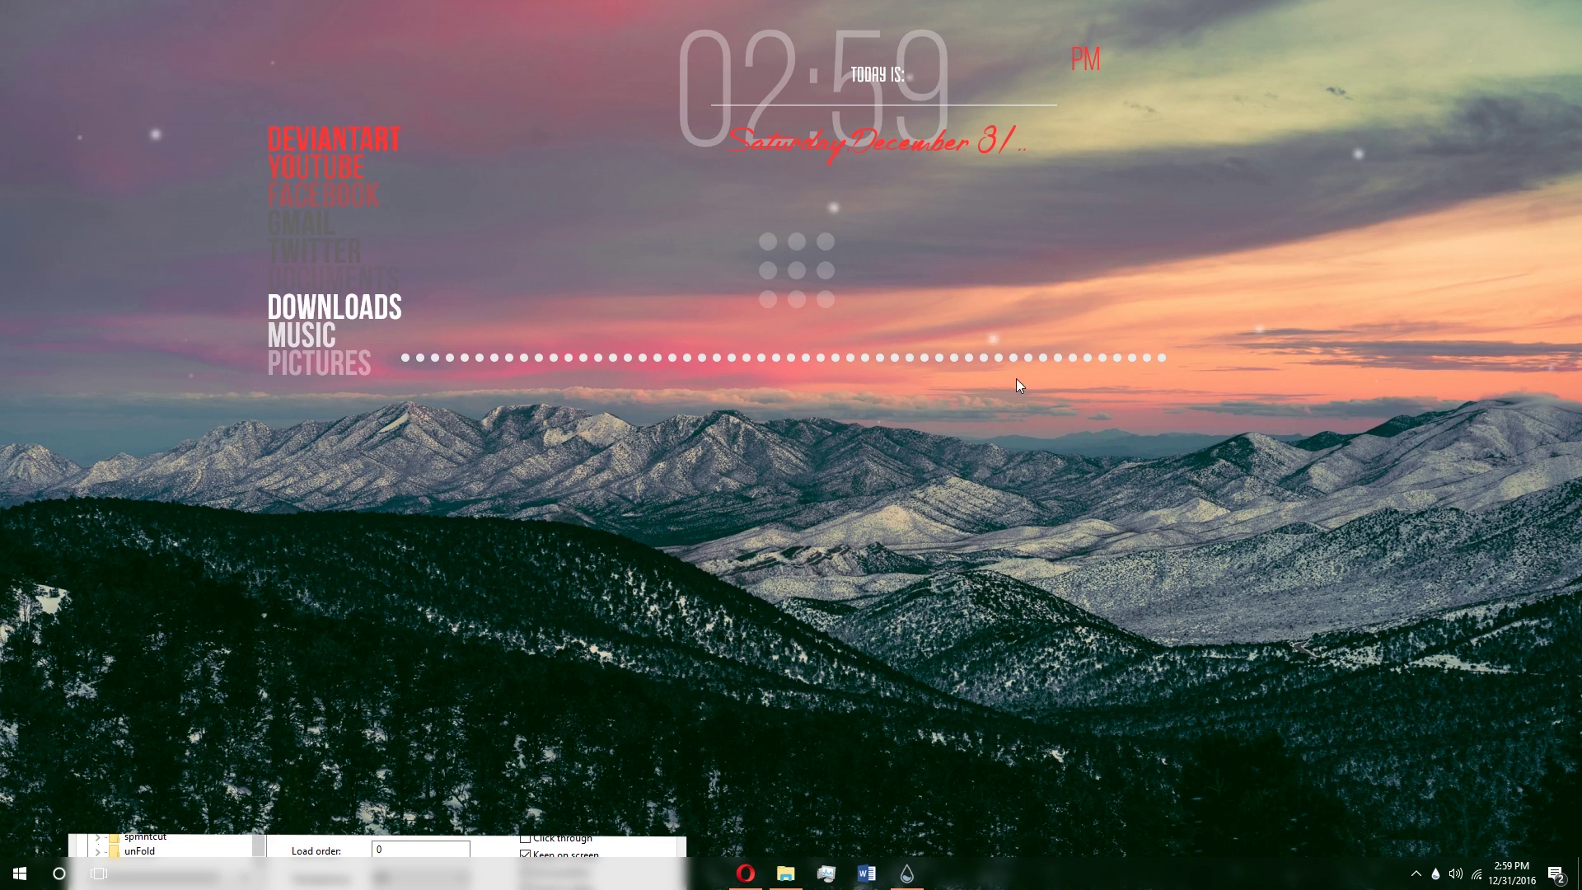
left_click(648, 843)
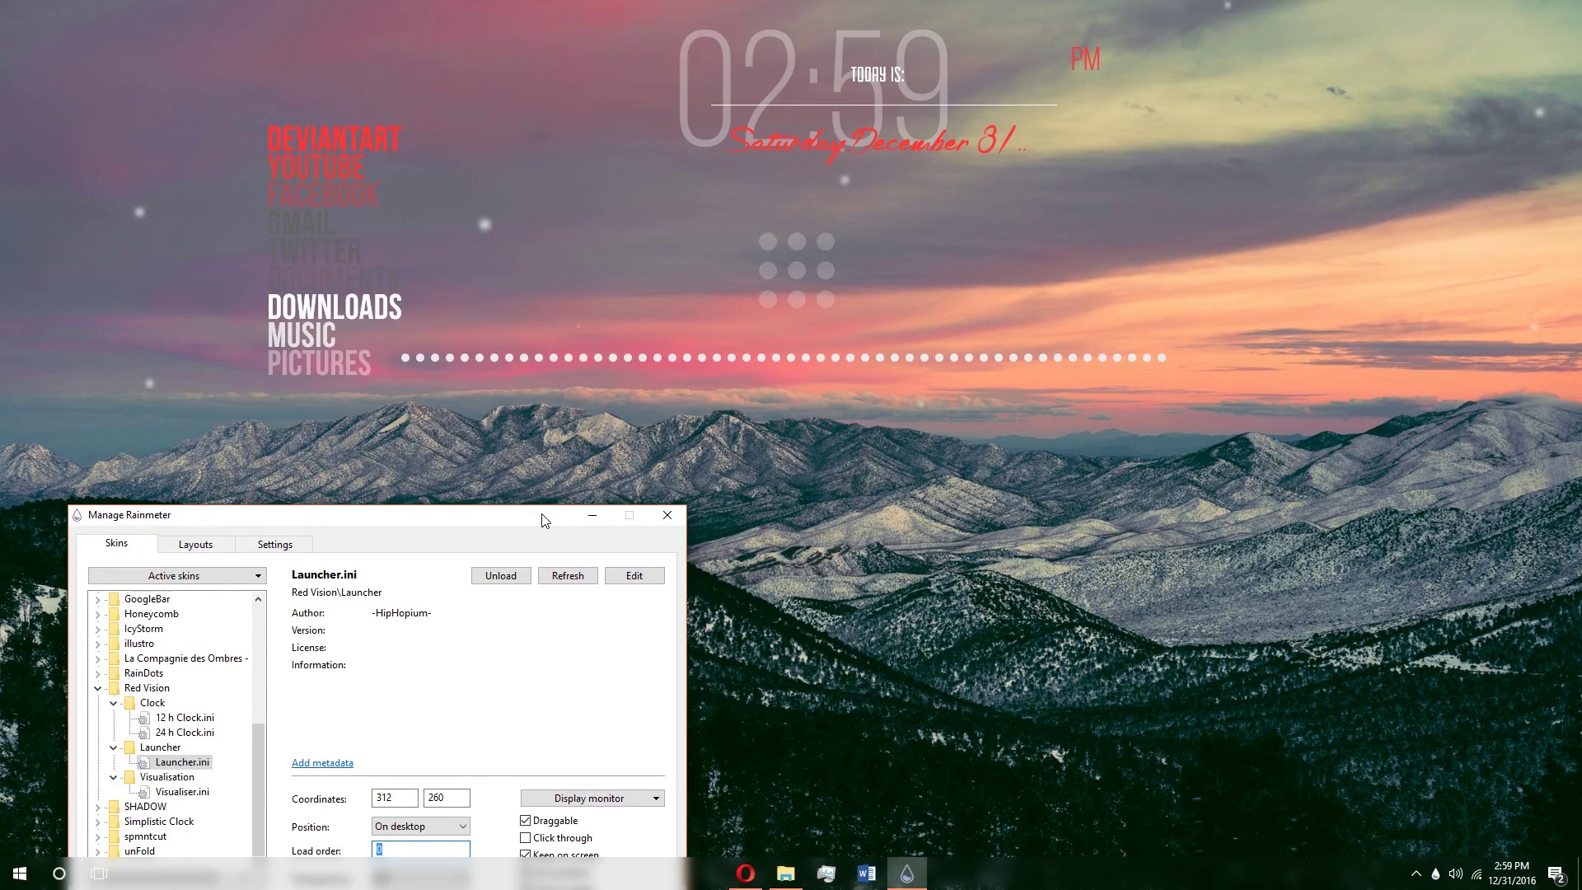
left_click_drag(543, 520, 830, 326)
Step: Try 30% transparency and Hide on hover for the Launcher, reverting to 0% and Do nothing
left_click(759, 690)
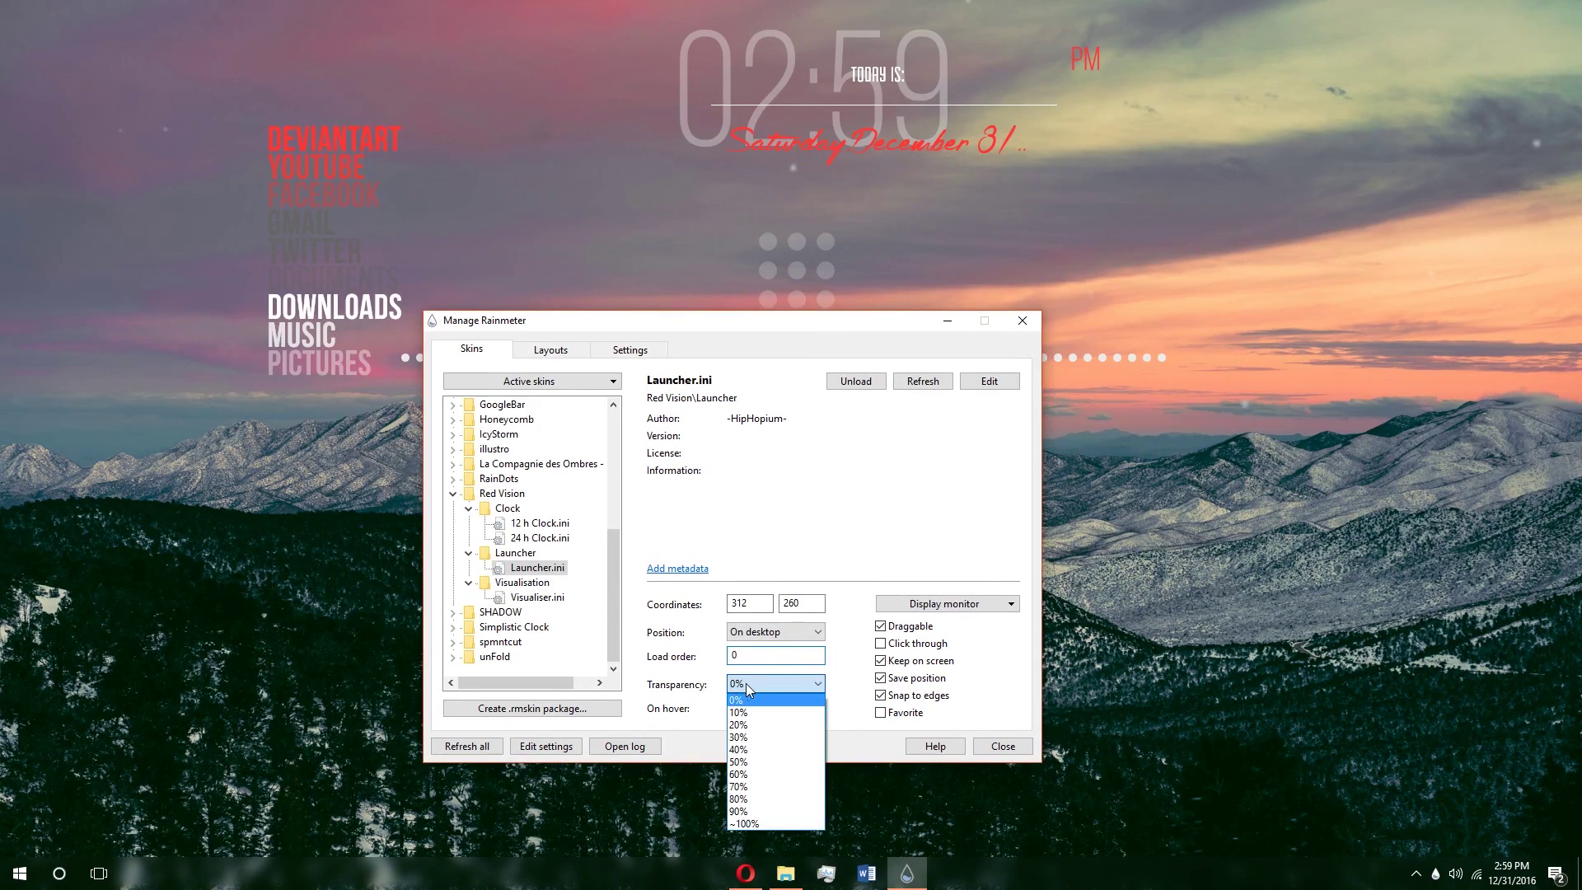
left_click(758, 752)
left_click(766, 691)
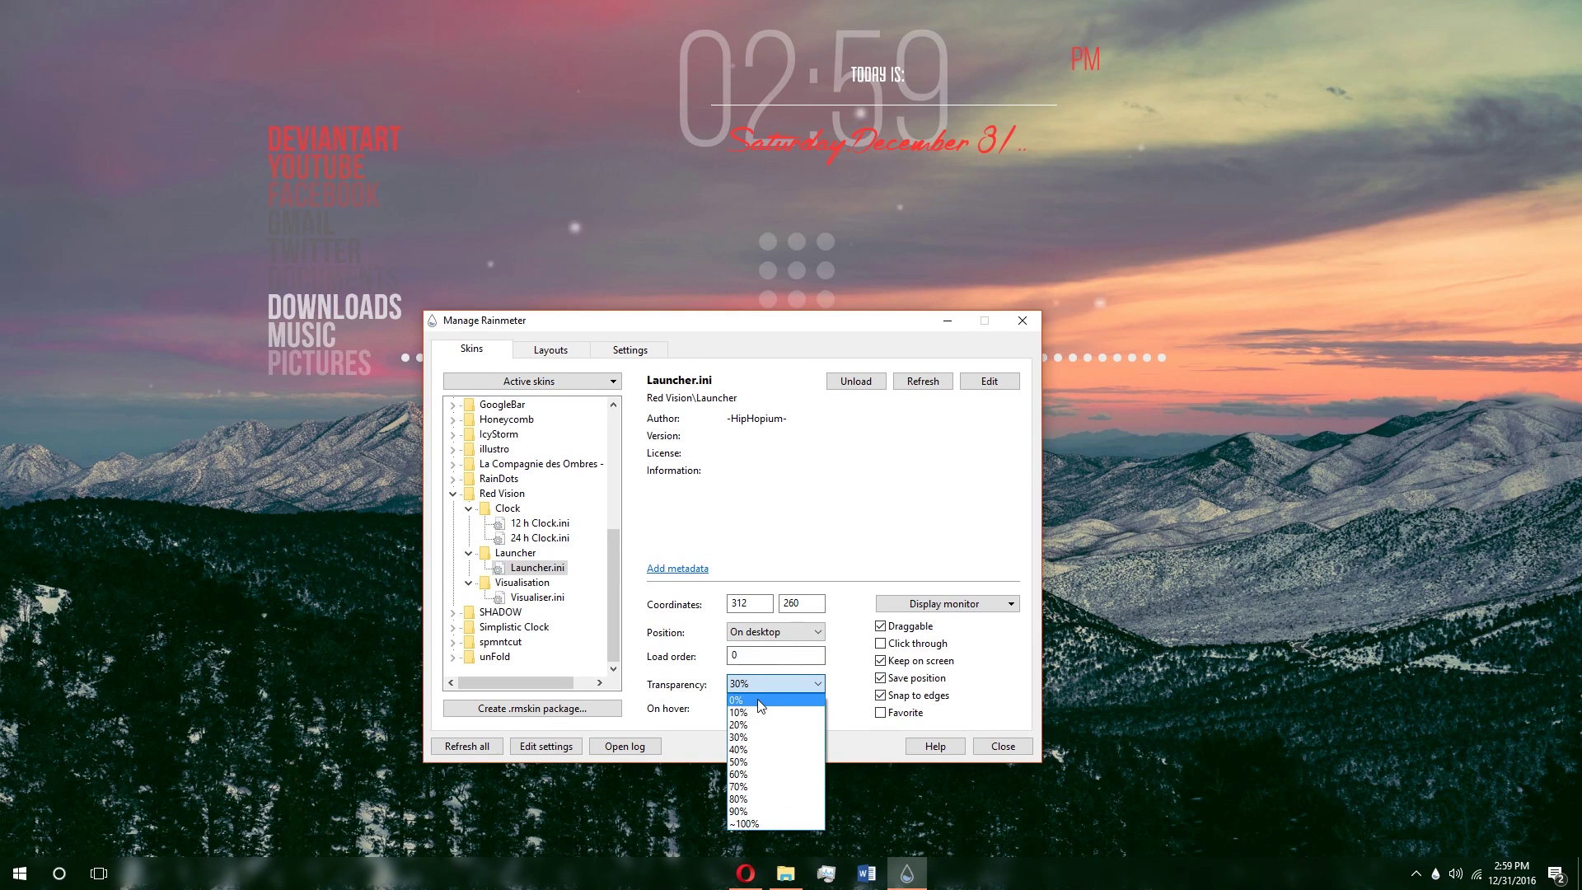
left_click(767, 700)
left_click(767, 686)
left_click(764, 706)
left_click(765, 708)
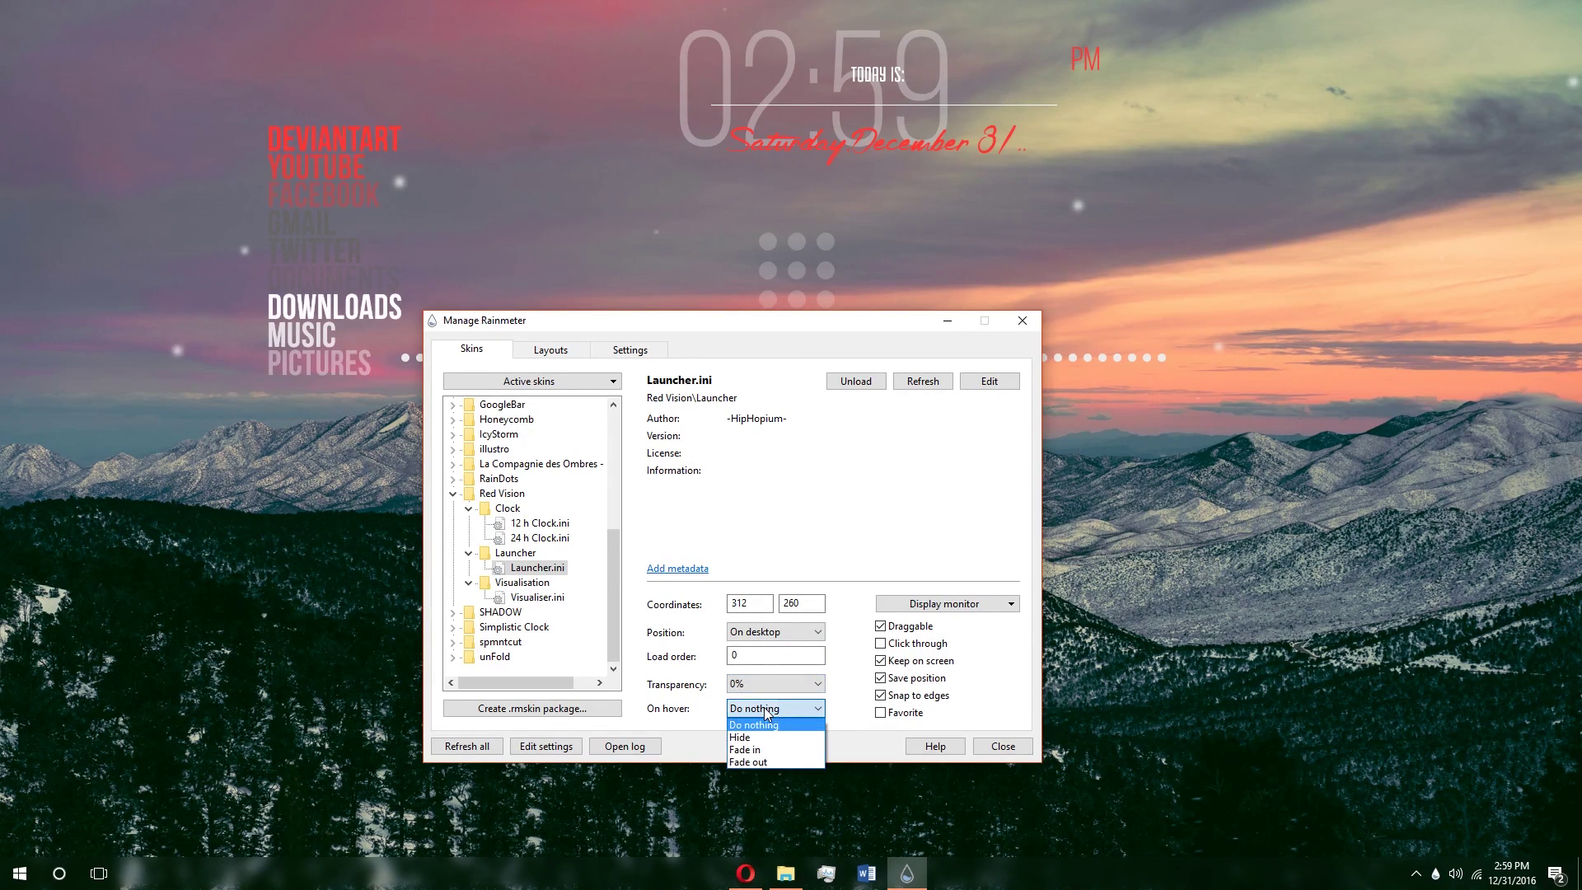
left_click(764, 738)
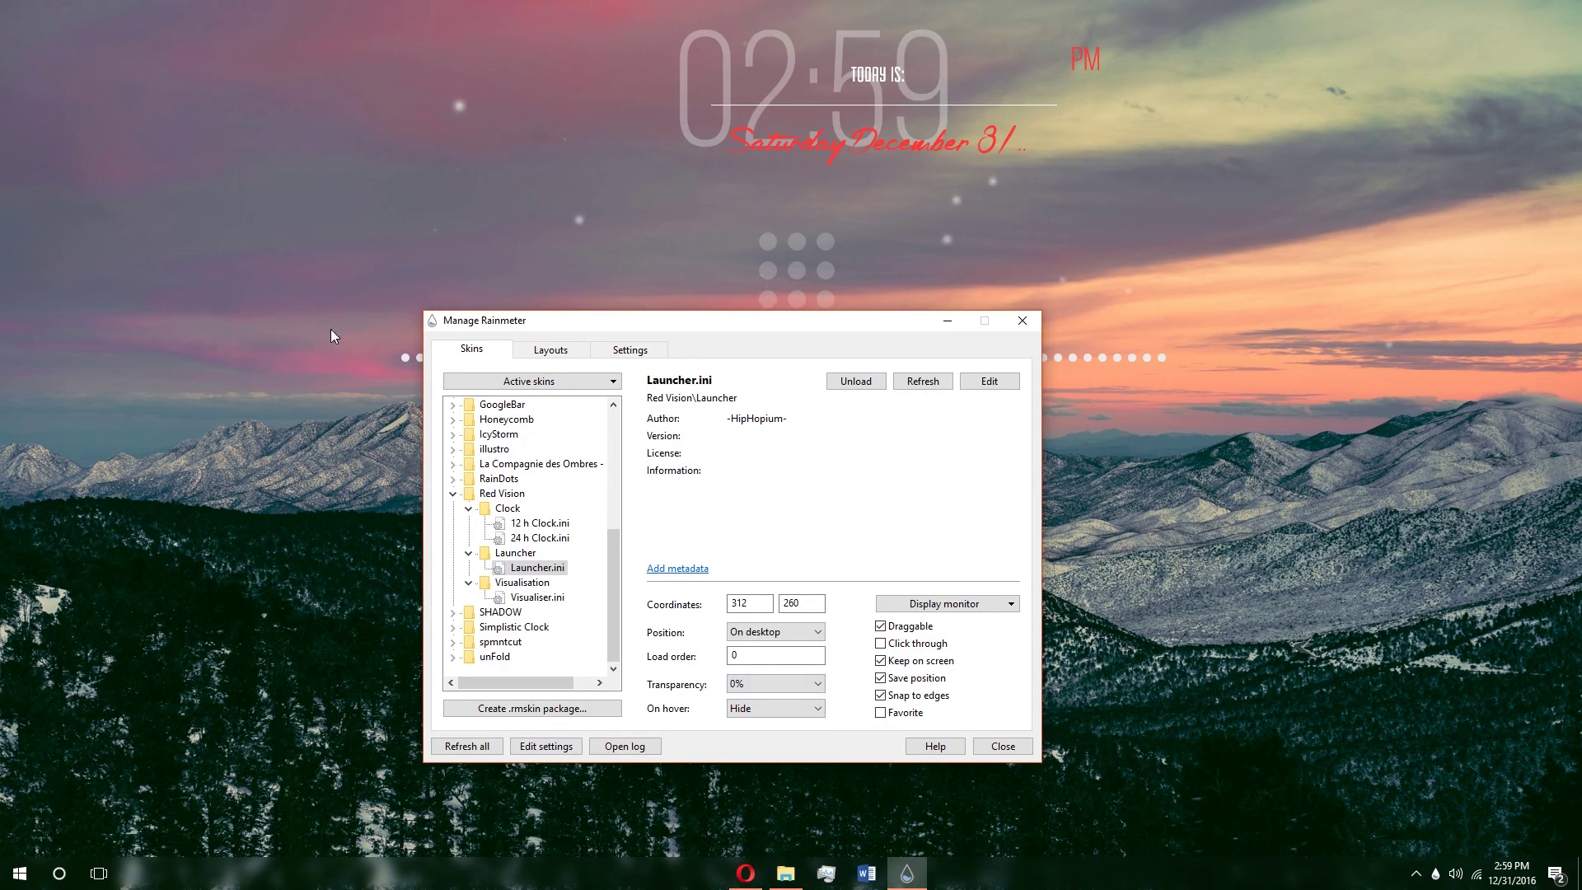
left_click(761, 708)
left_click(760, 723)
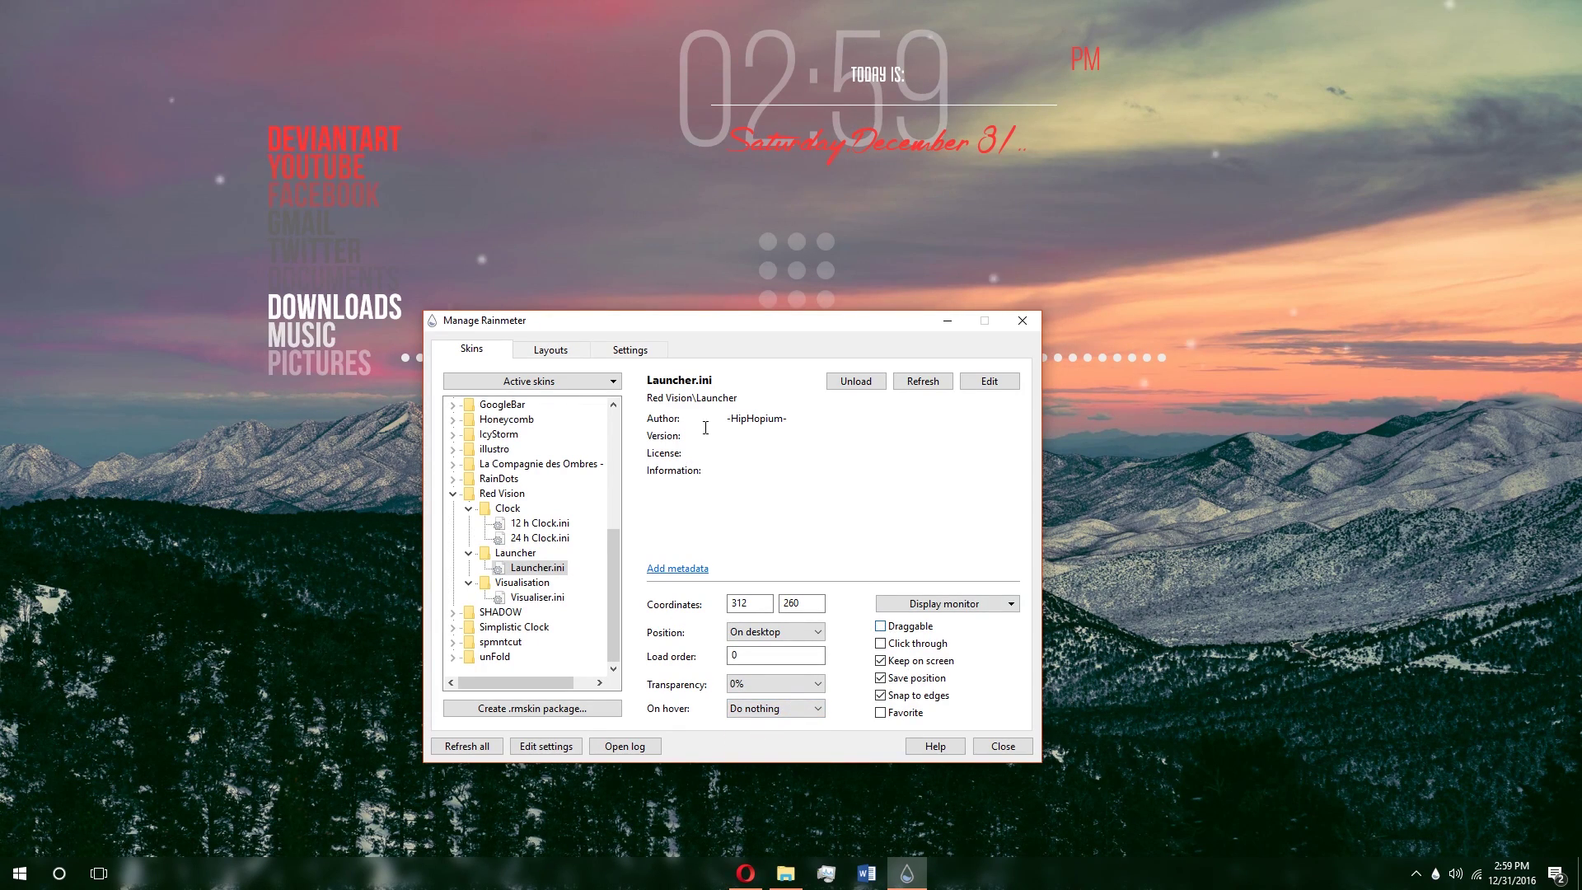
Step: Set the Launcher to Click through with Draggable and Keep on screen turned off
left_click(379, 305)
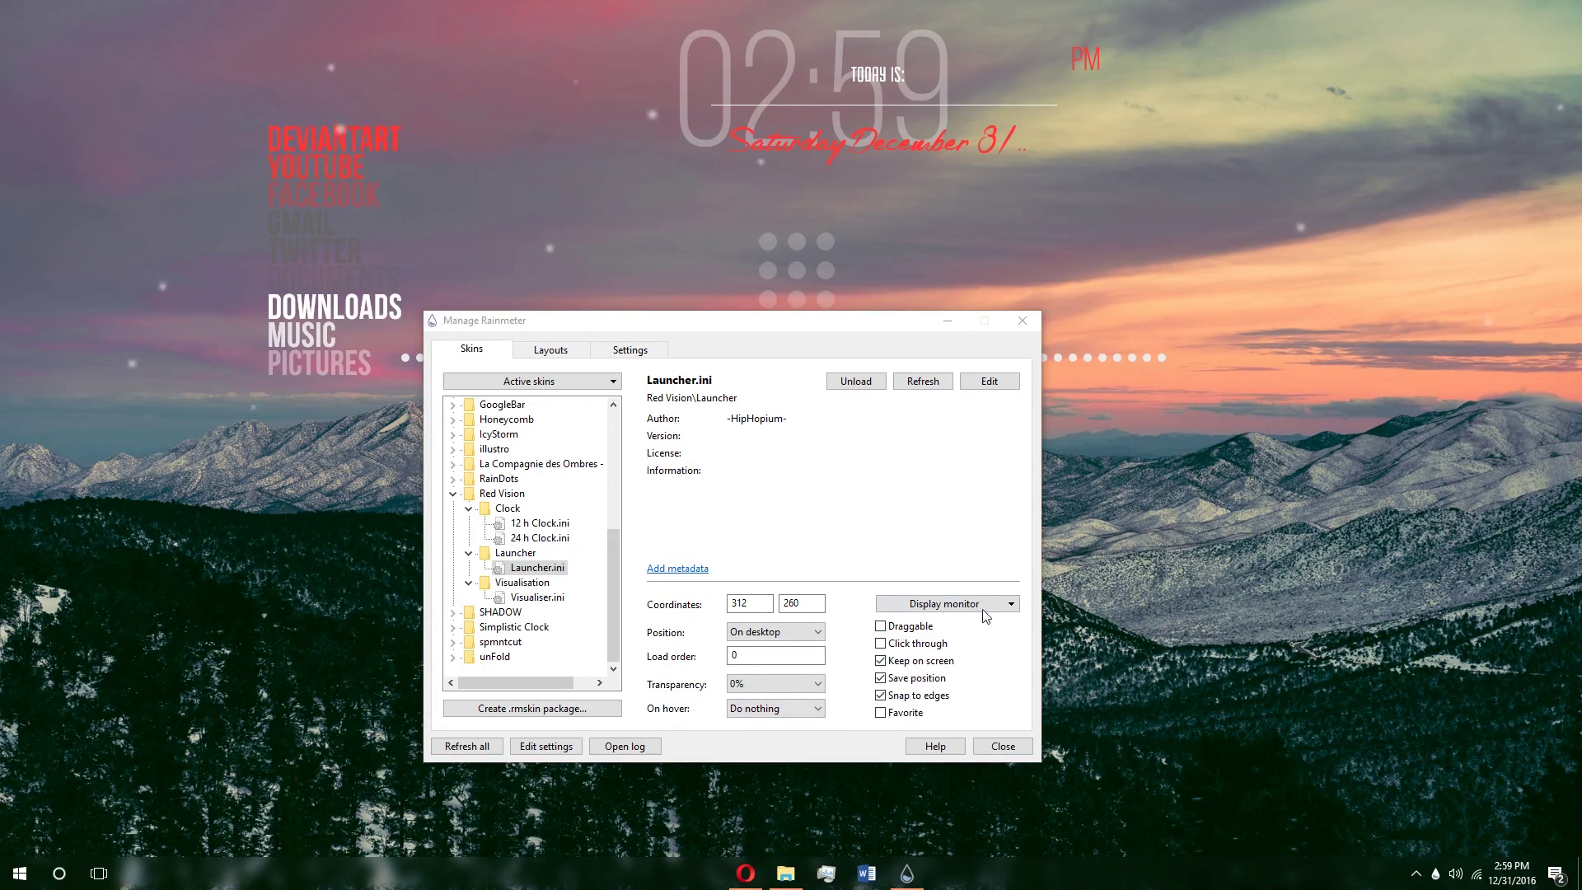
left_click(671, 497)
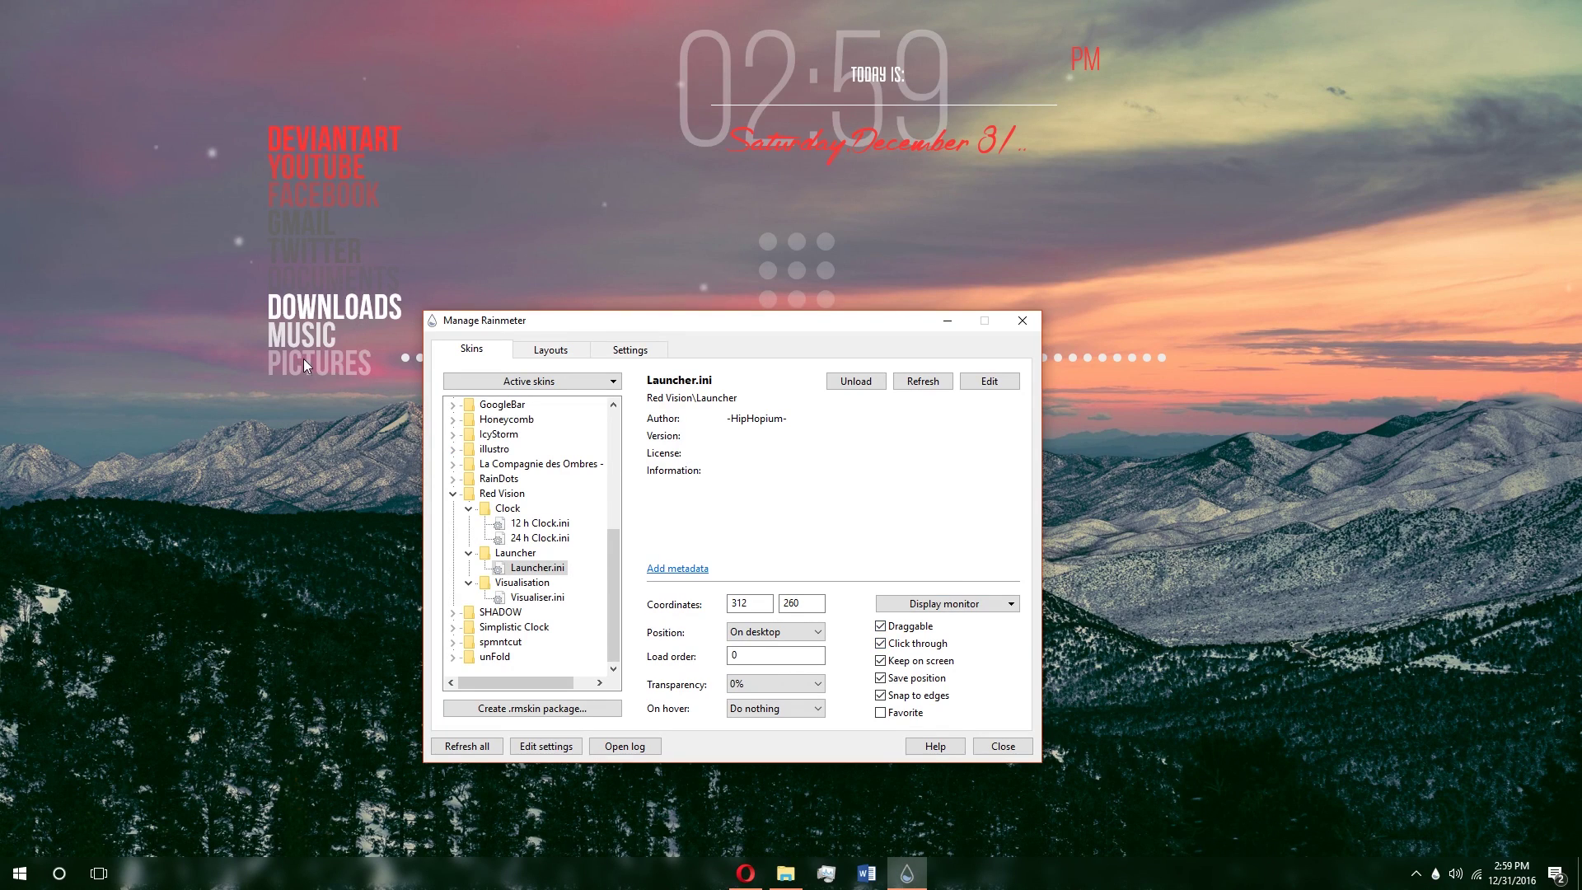
left_click(325, 328)
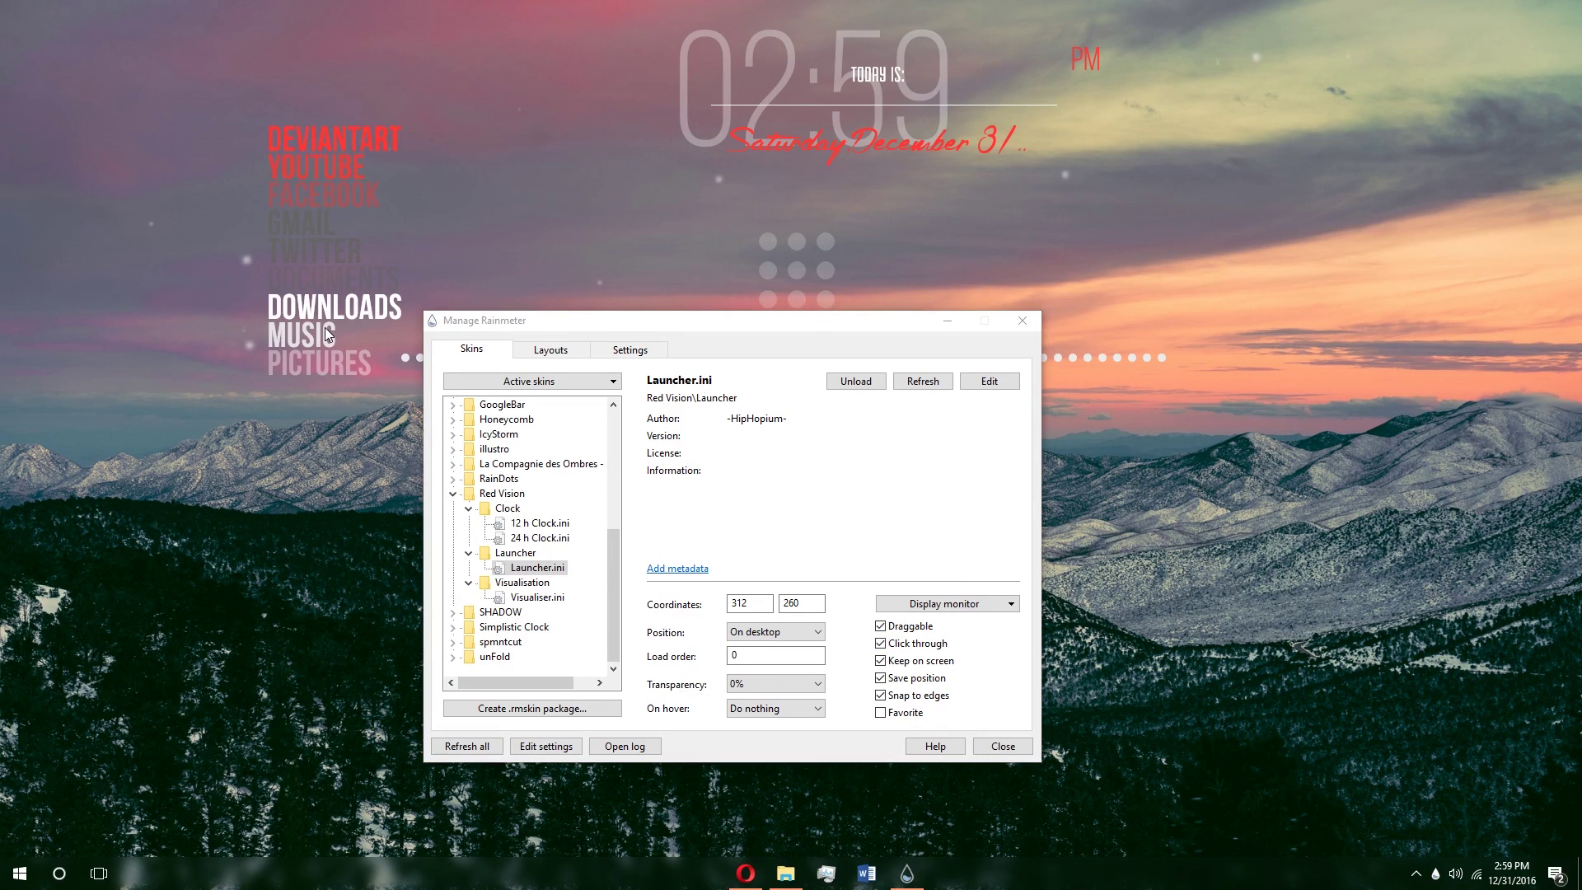
left_click(887, 652)
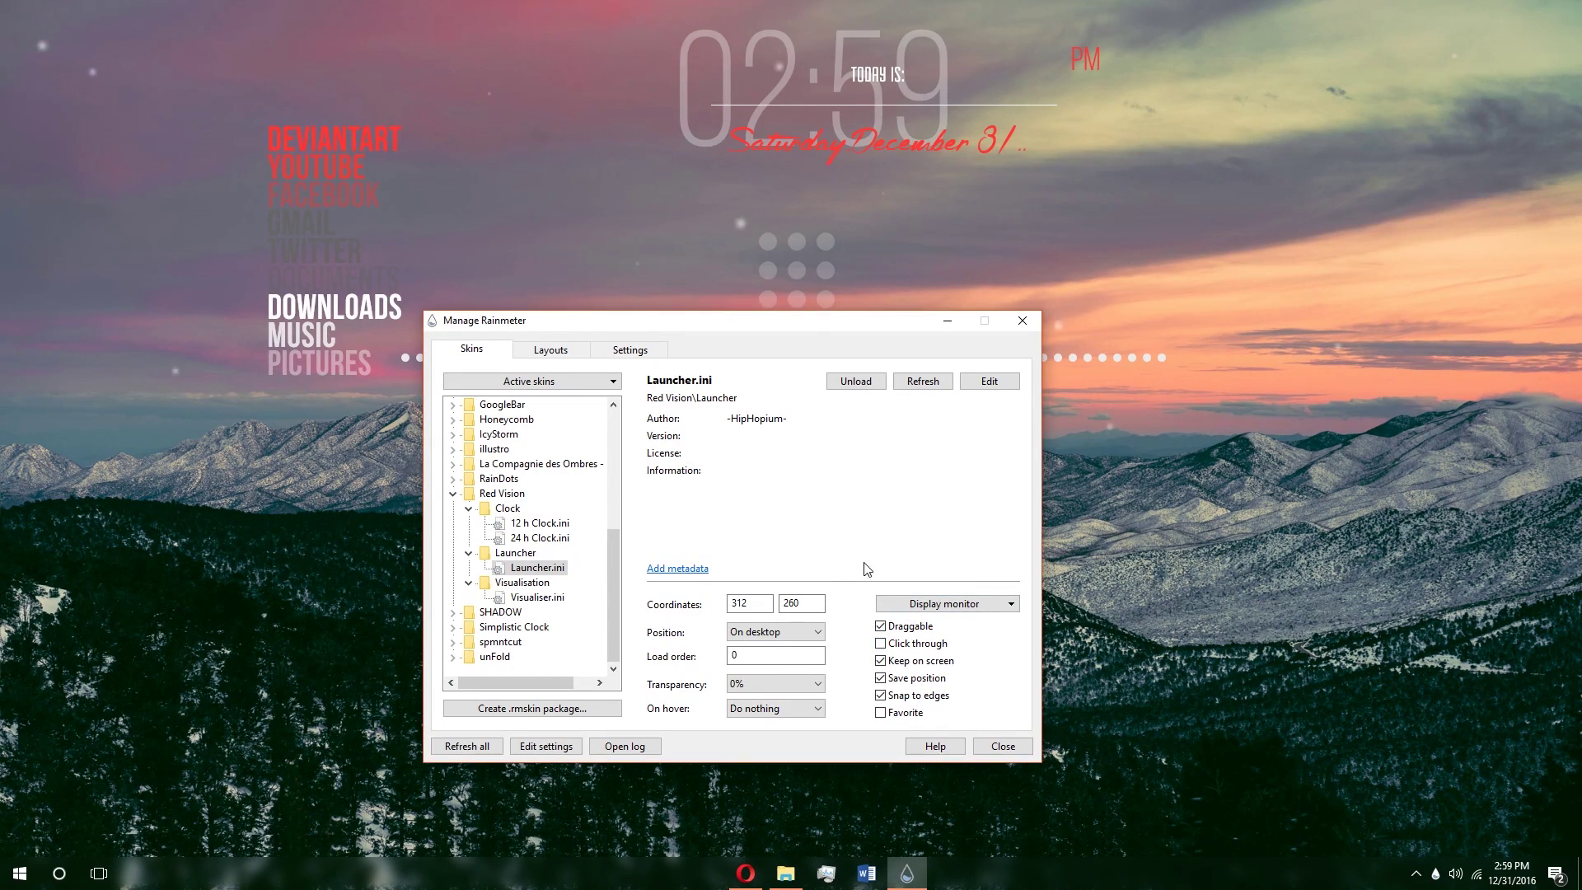
left_click(884, 659)
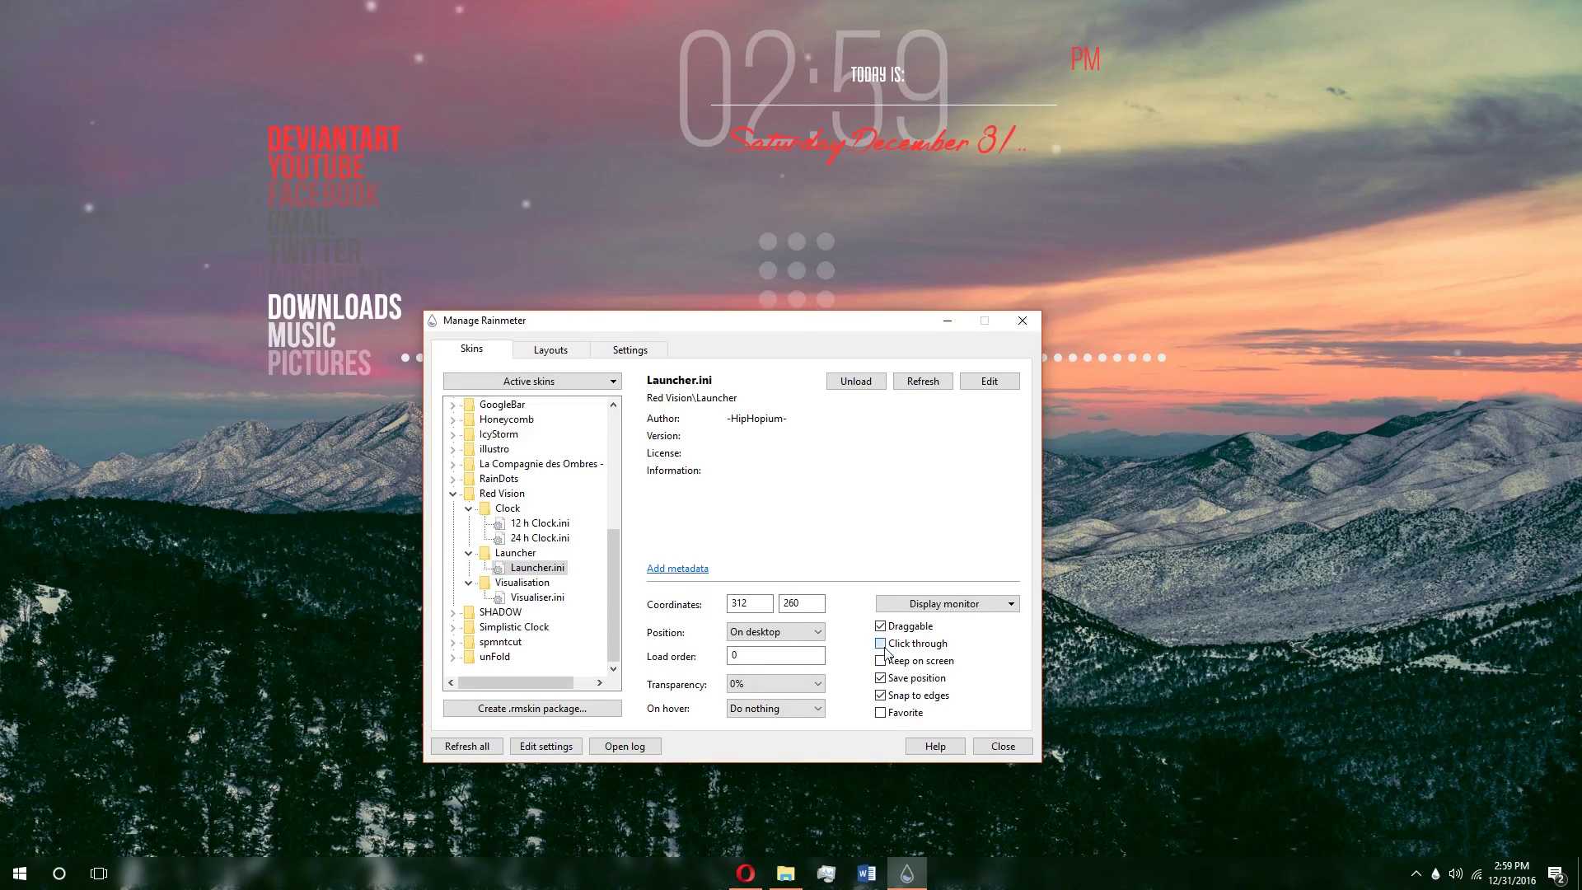
left_click(880, 643)
left_click(947, 136)
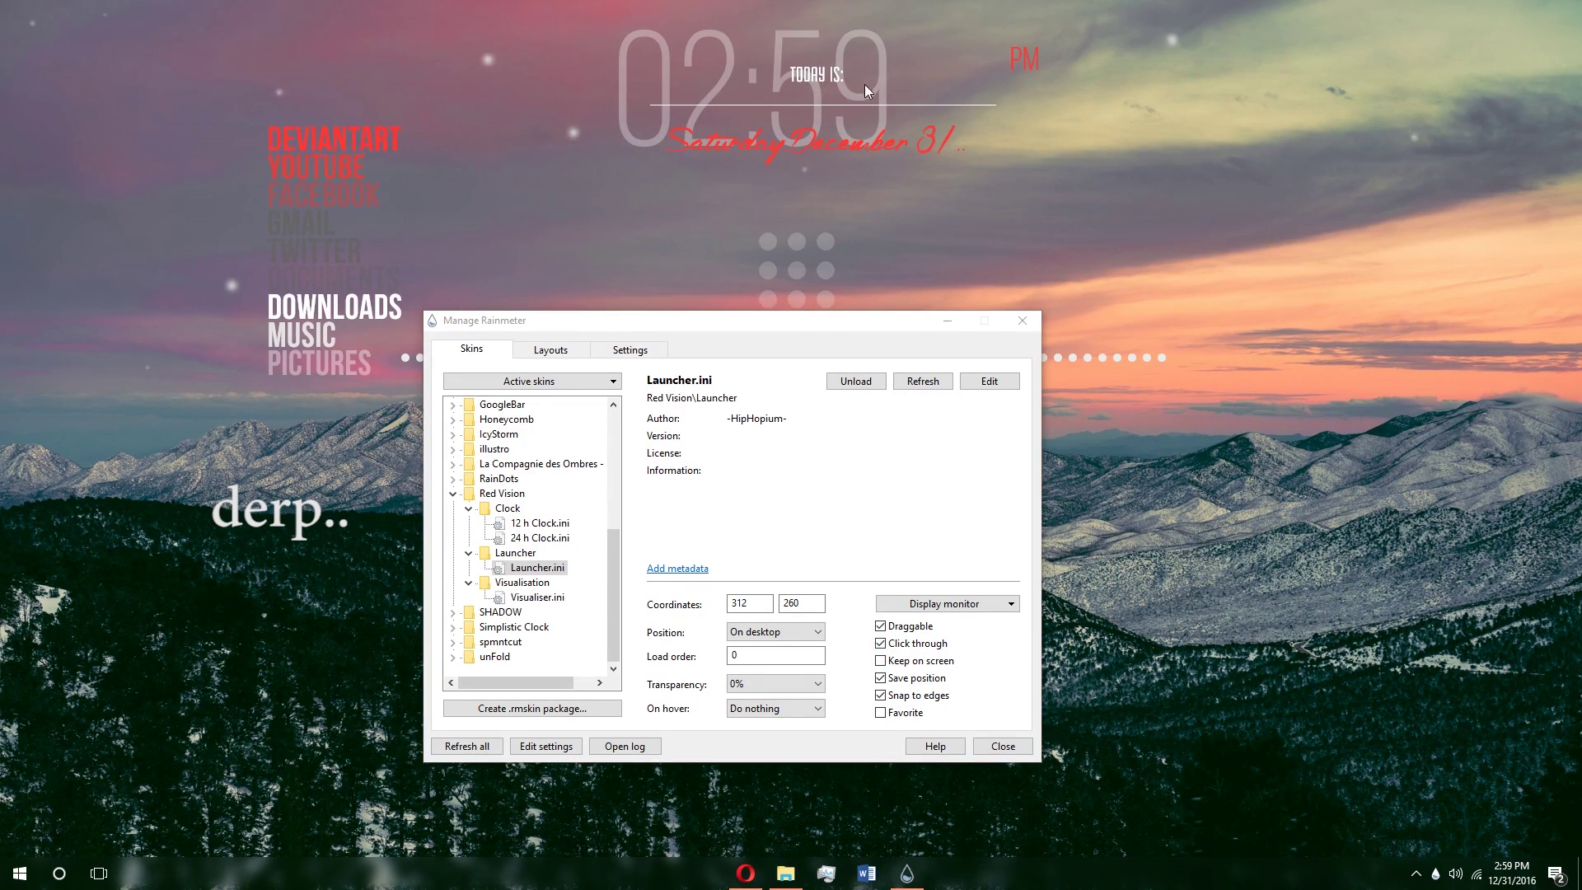
left_click(880, 625)
left_click(754, 115)
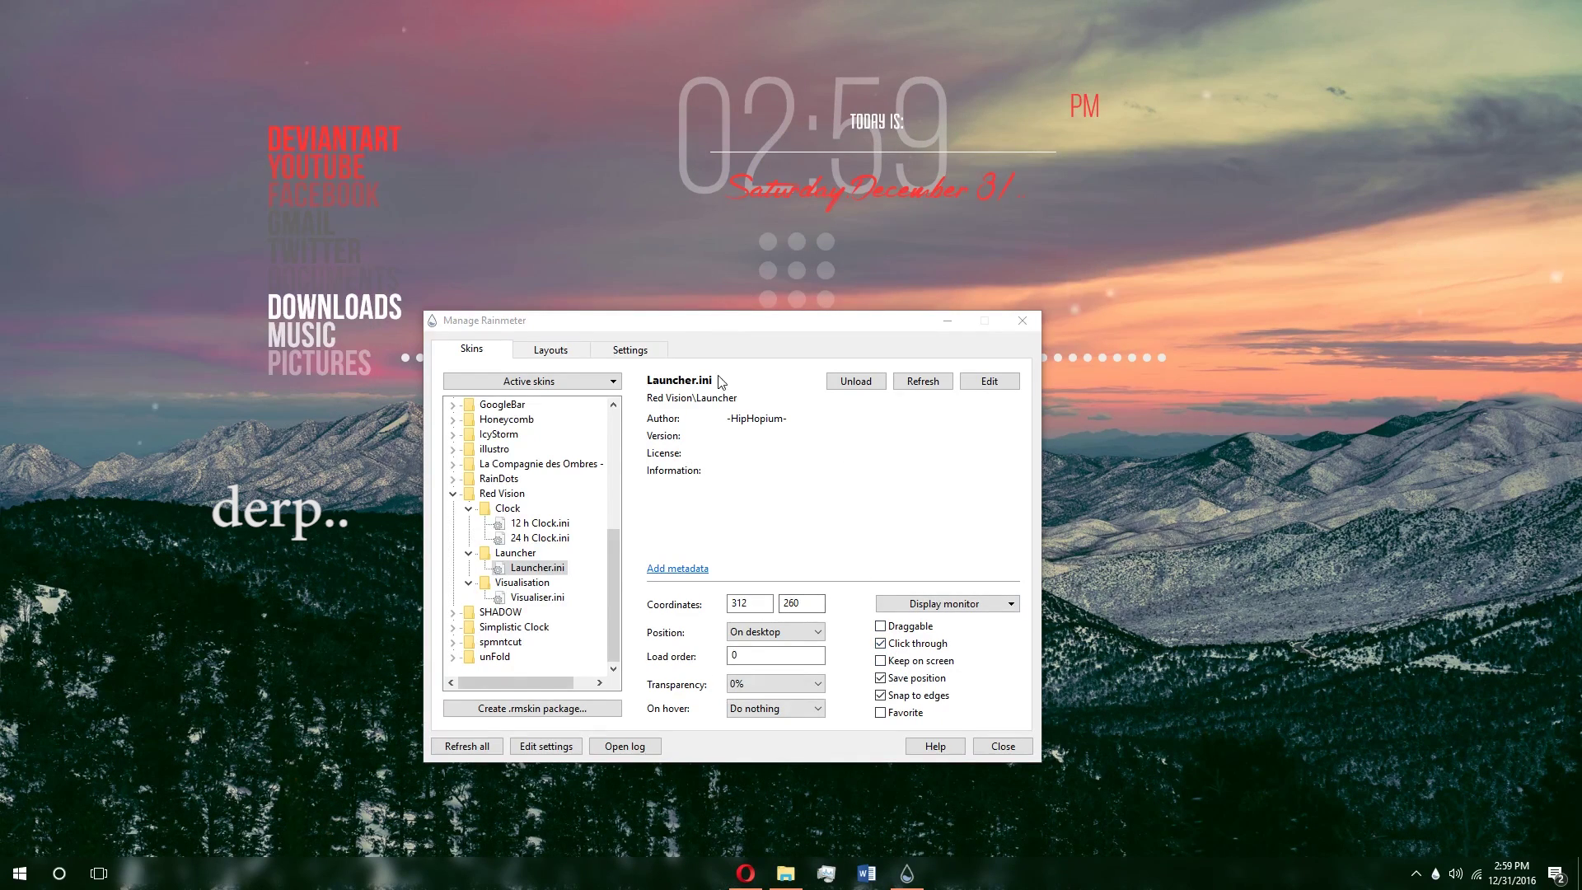
Step: Select 12 h Clock.ini, then toggle Draggable and Click through off and back
left_click(539, 522)
left_click(880, 625)
left_click(880, 643)
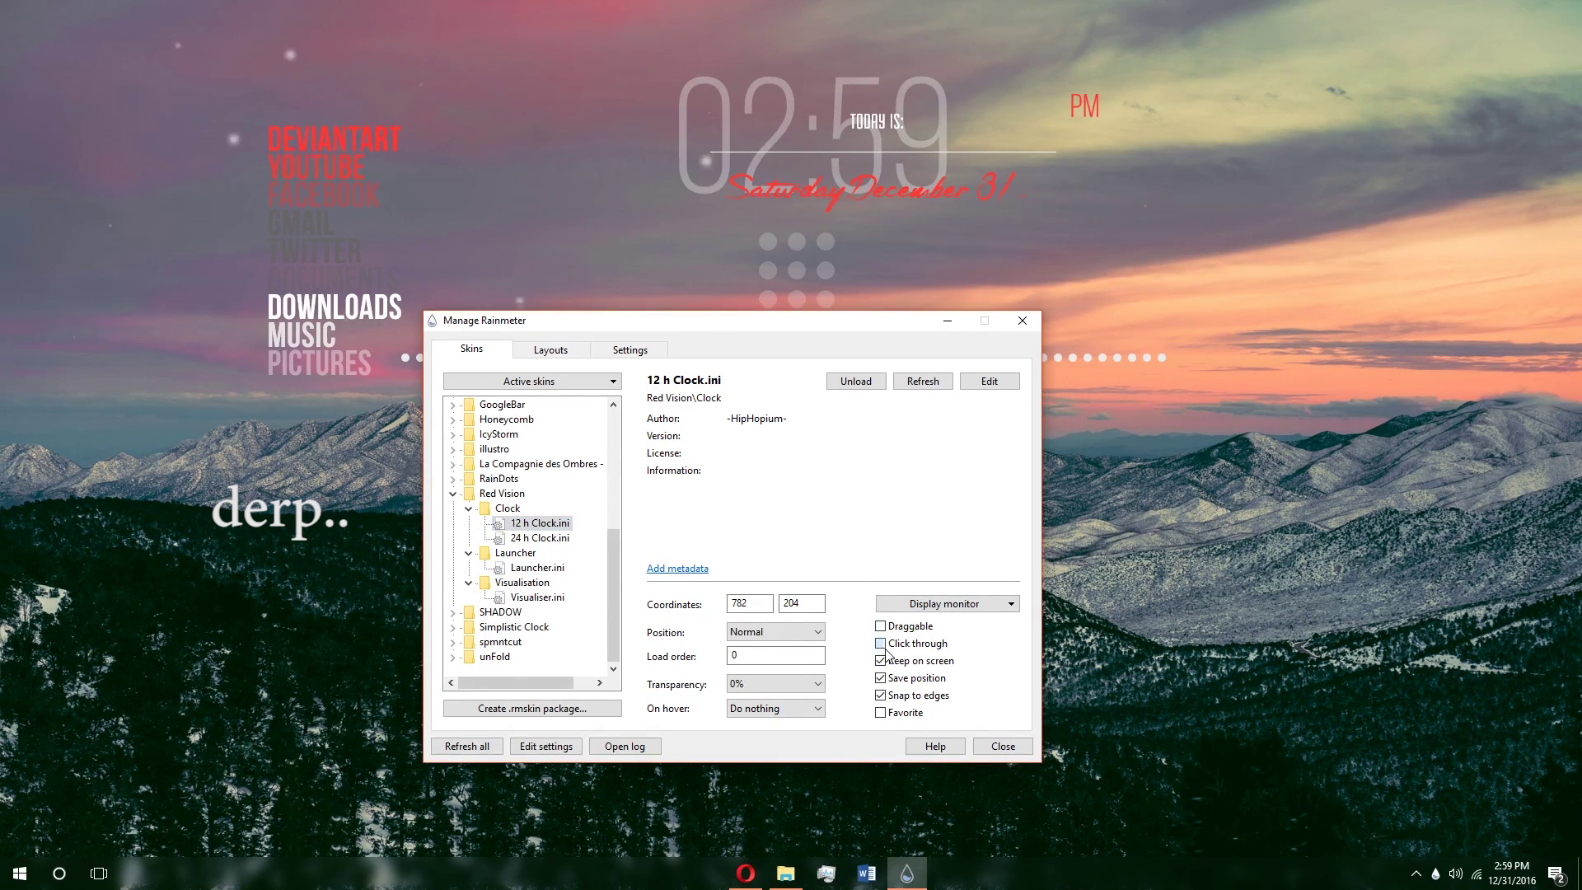
left_click(967, 241)
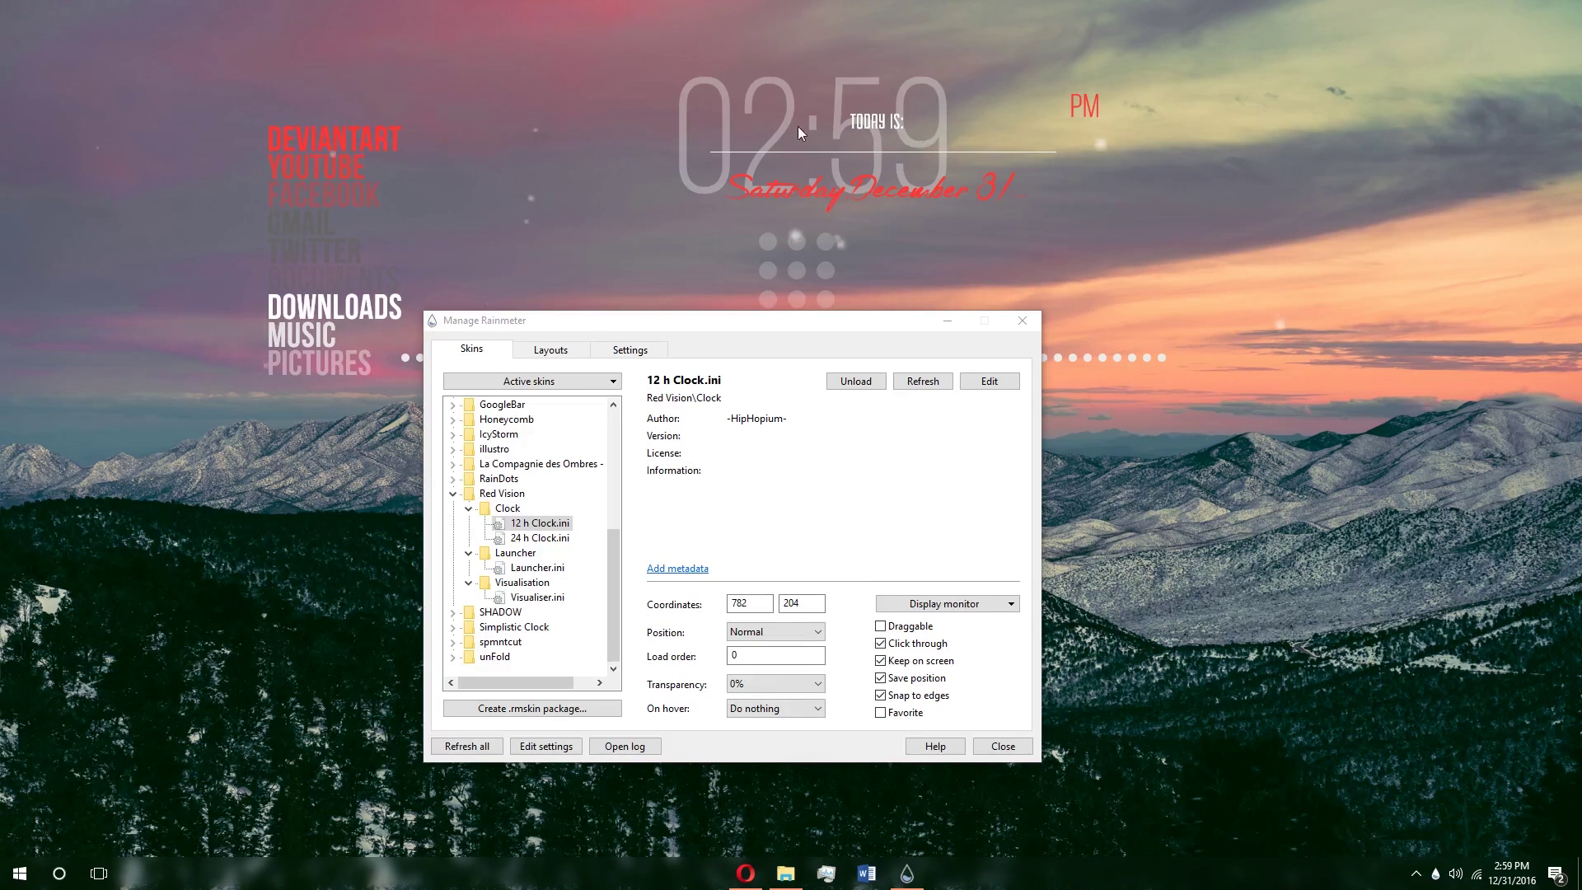
left_click(880, 641)
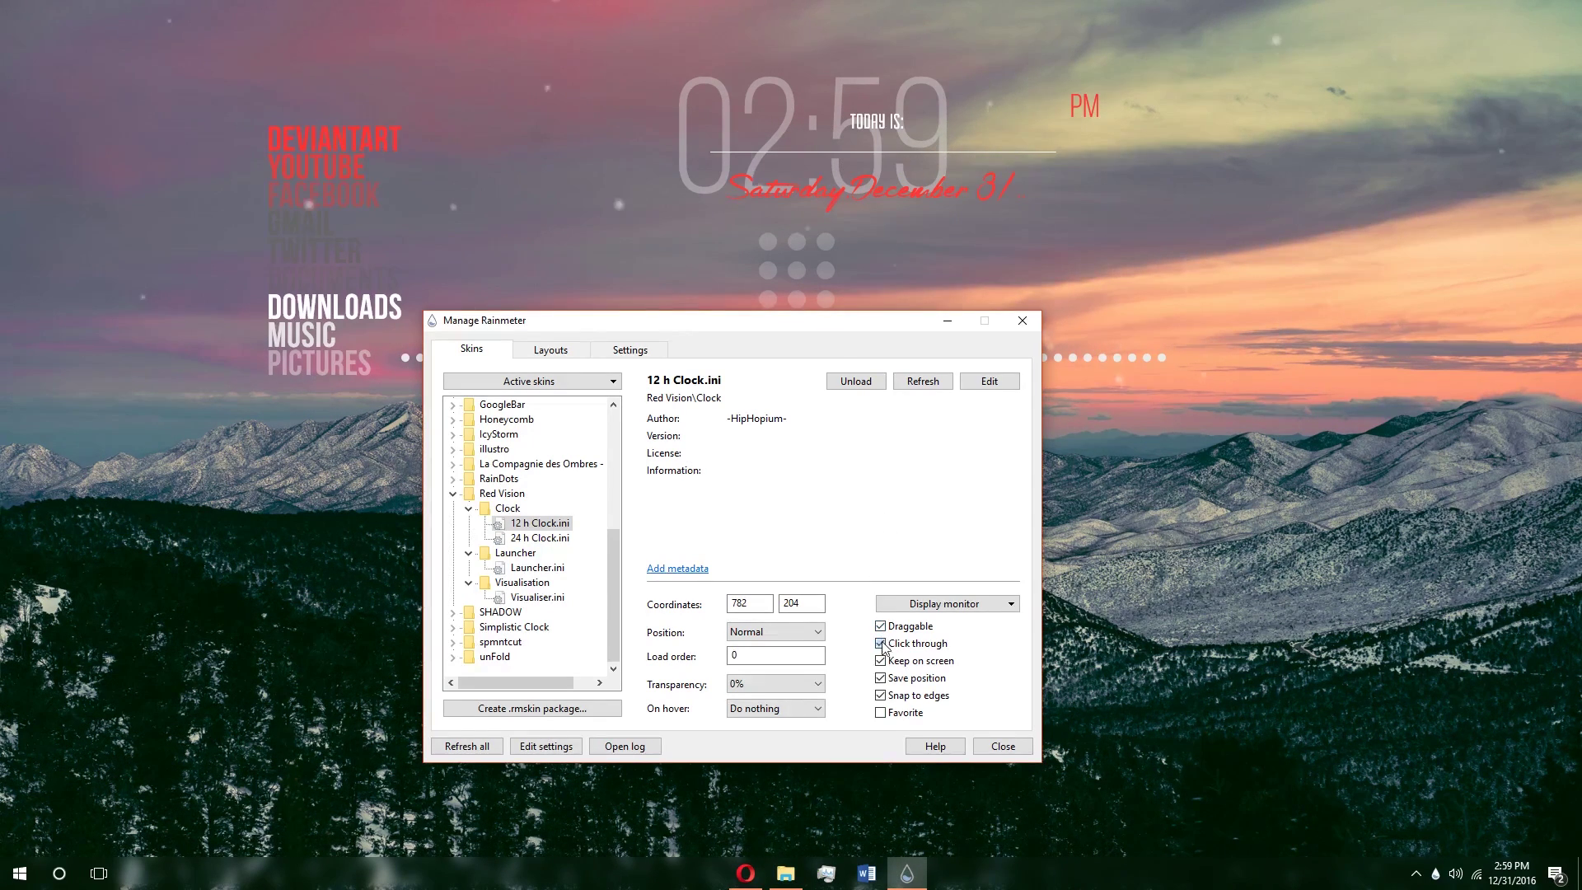
left_click(880, 644)
Step: Drag the clock to 997, 204 with Keep on screen off, Save position and Favorite on
left_click_drag(944, 184, 1581, 193)
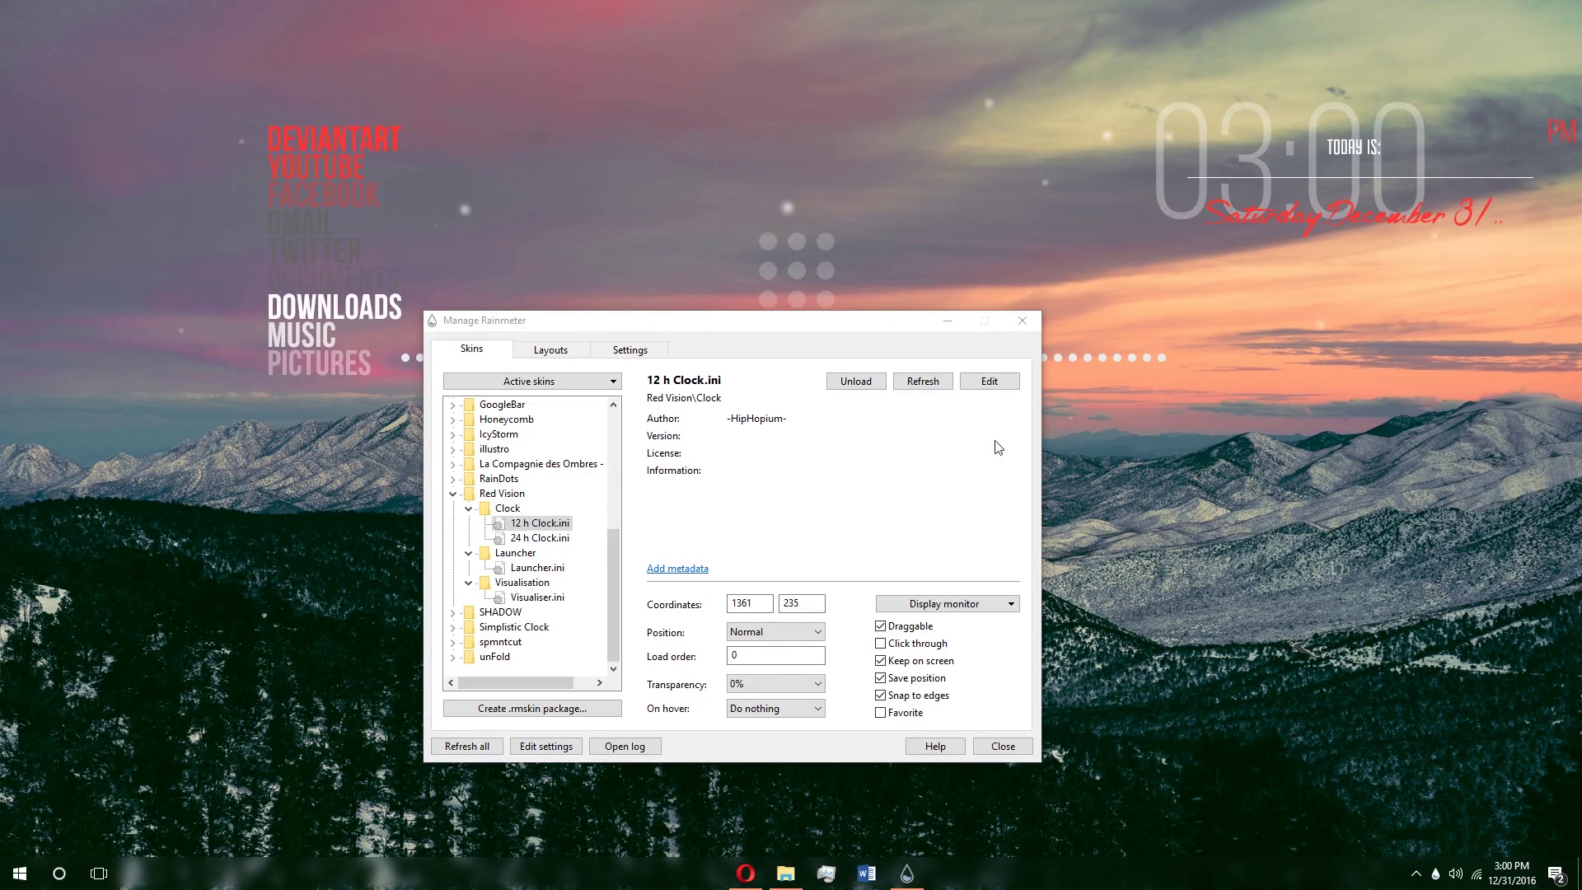
left_click(894, 661)
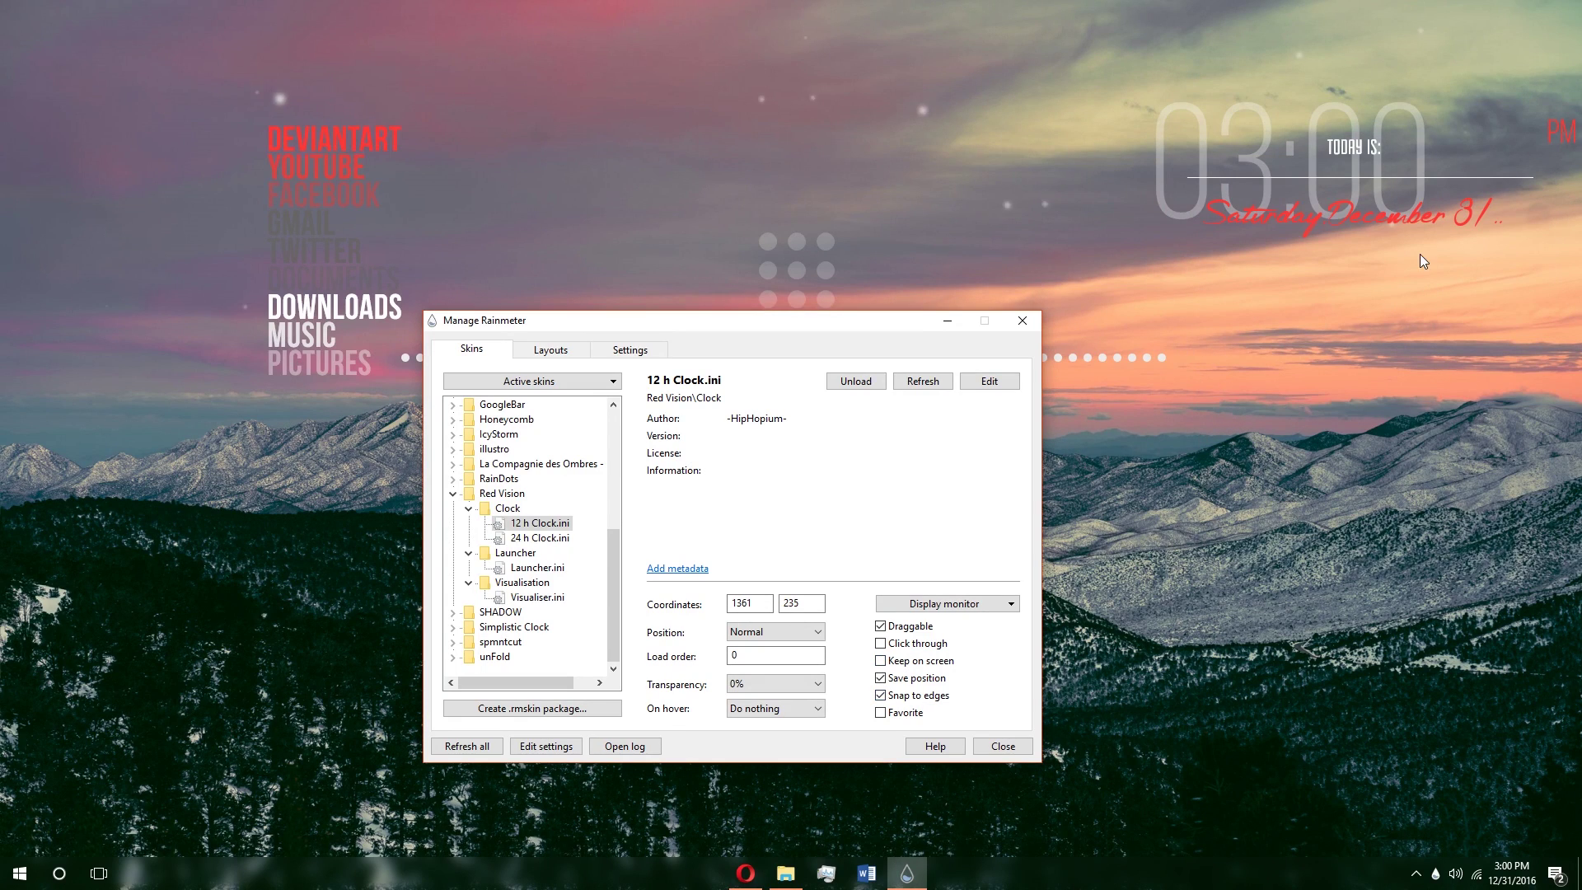
left_click_drag(1424, 195, 938, 130)
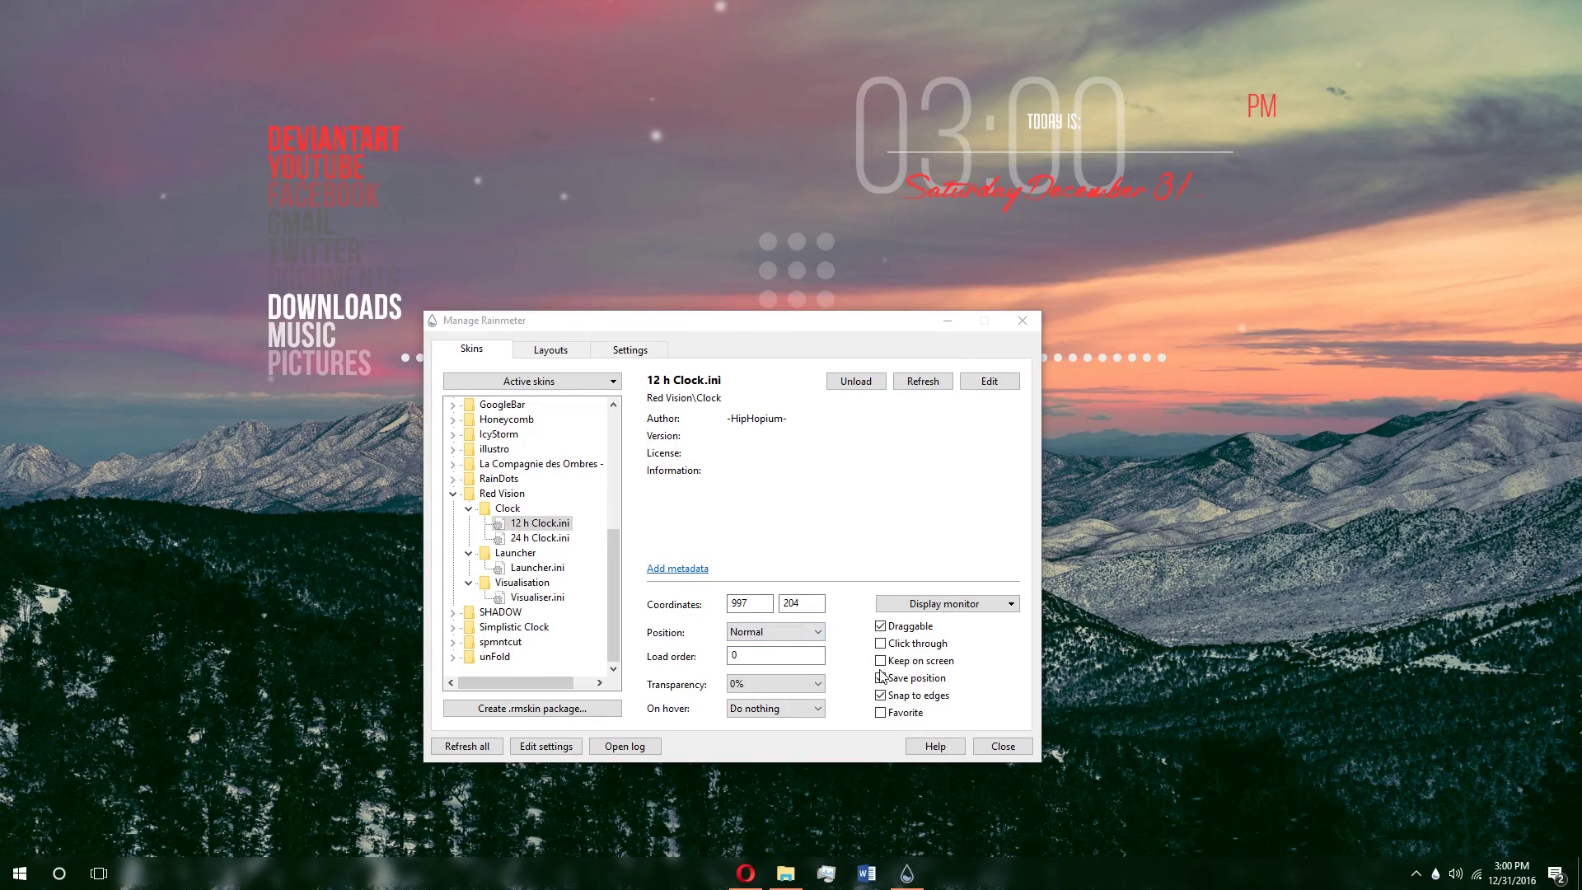
left_click(880, 677)
left_click(881, 714)
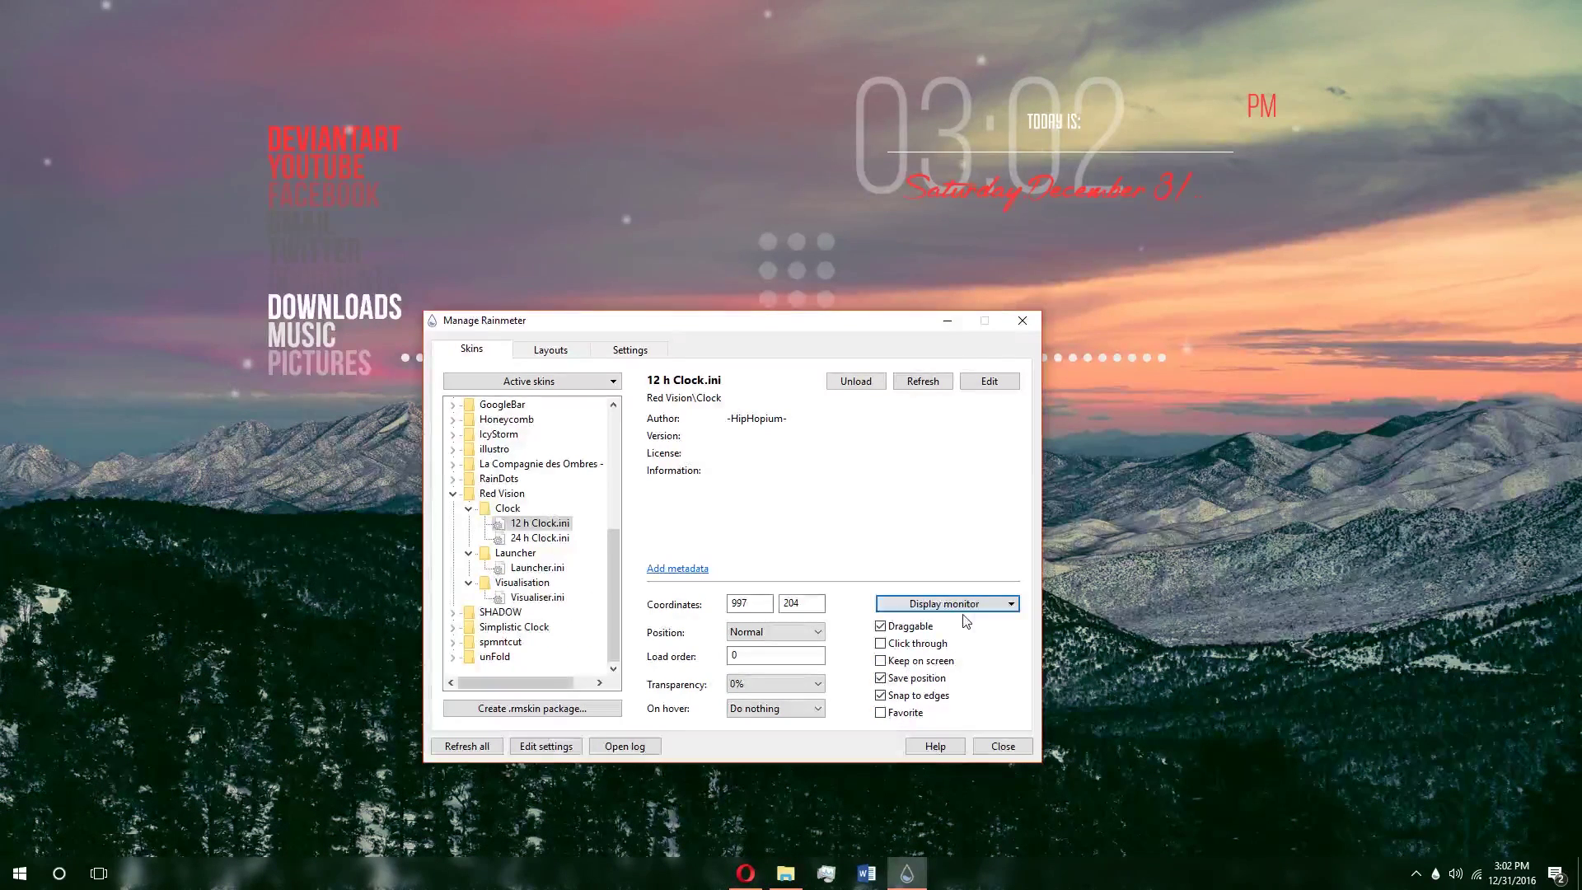
Step: Check the Display monitor list without changing it and minimize the skin manager
left_click(948, 605)
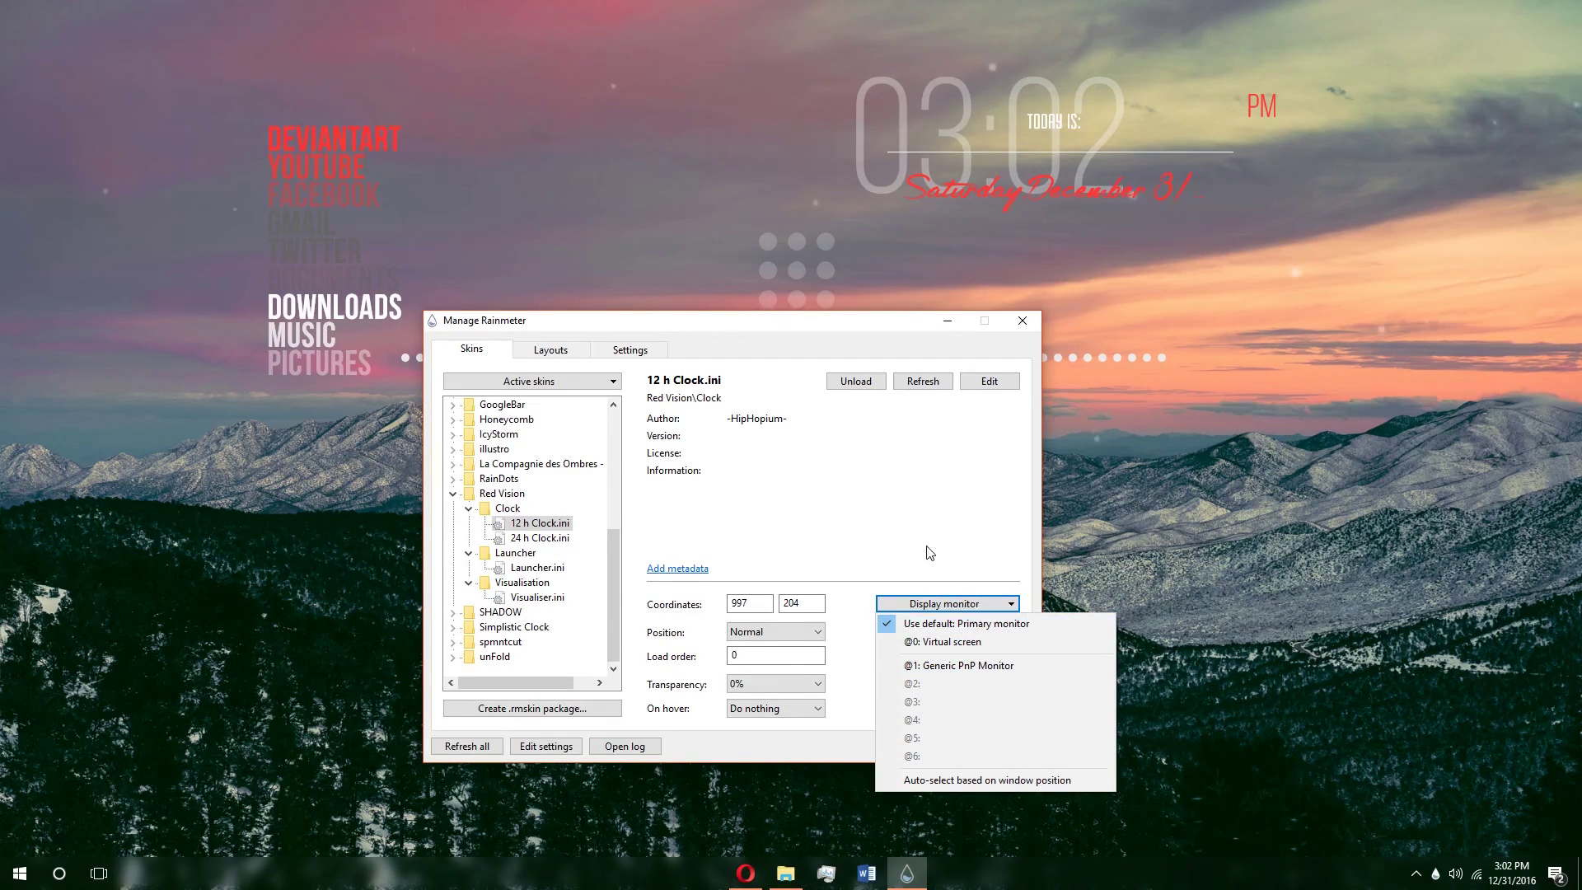
left_click(937, 451)
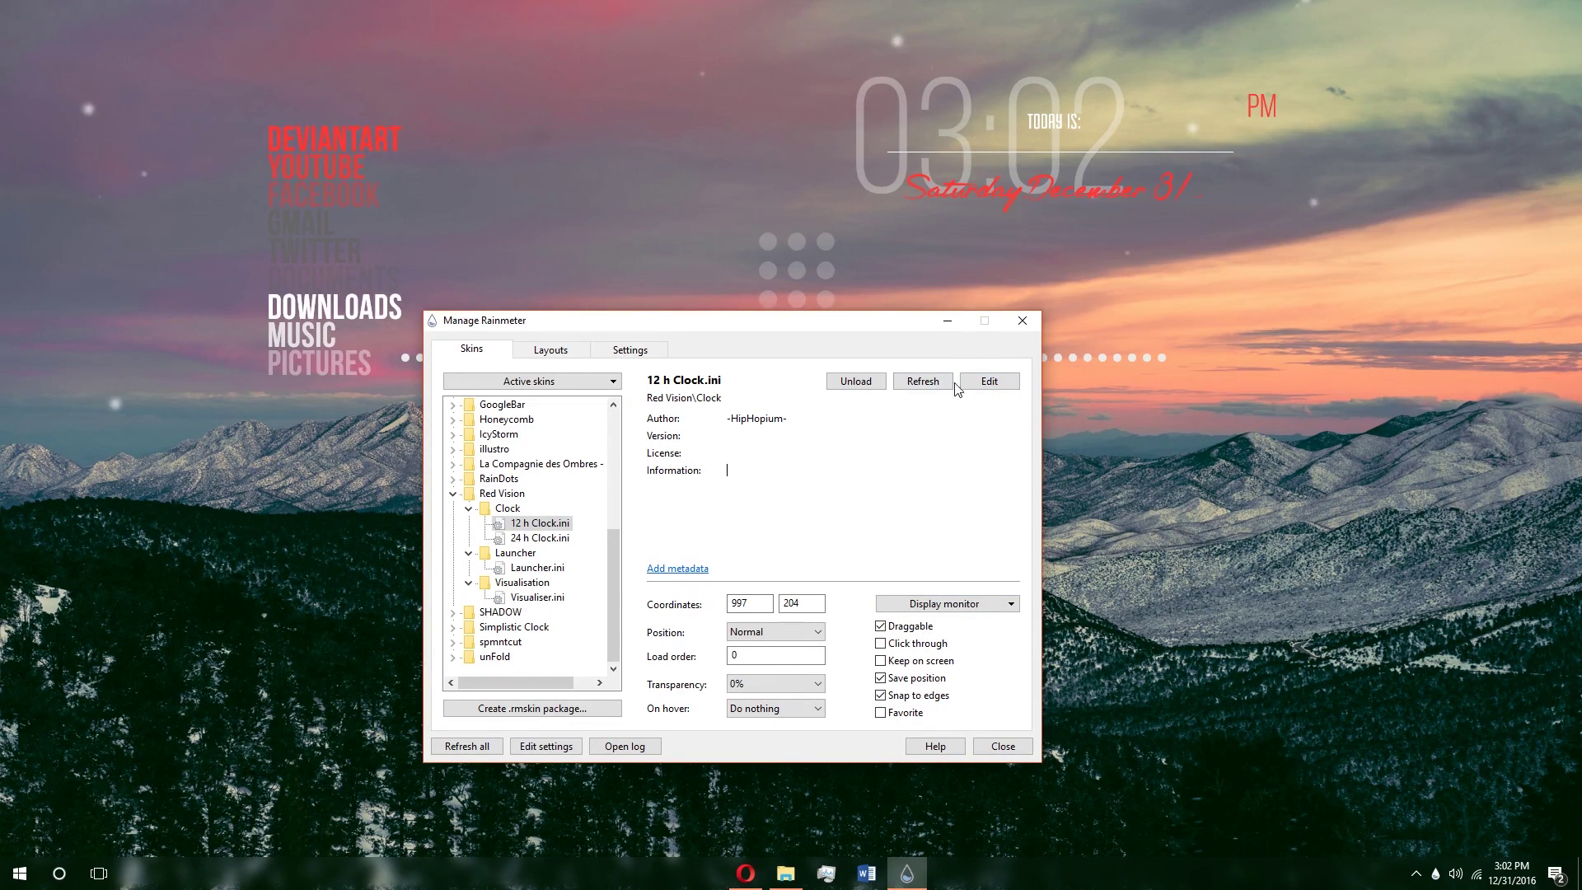
left_click(947, 327)
Step: Refresh the clock skin, then open it with Edit skin in Notepad
right_click(1022, 185)
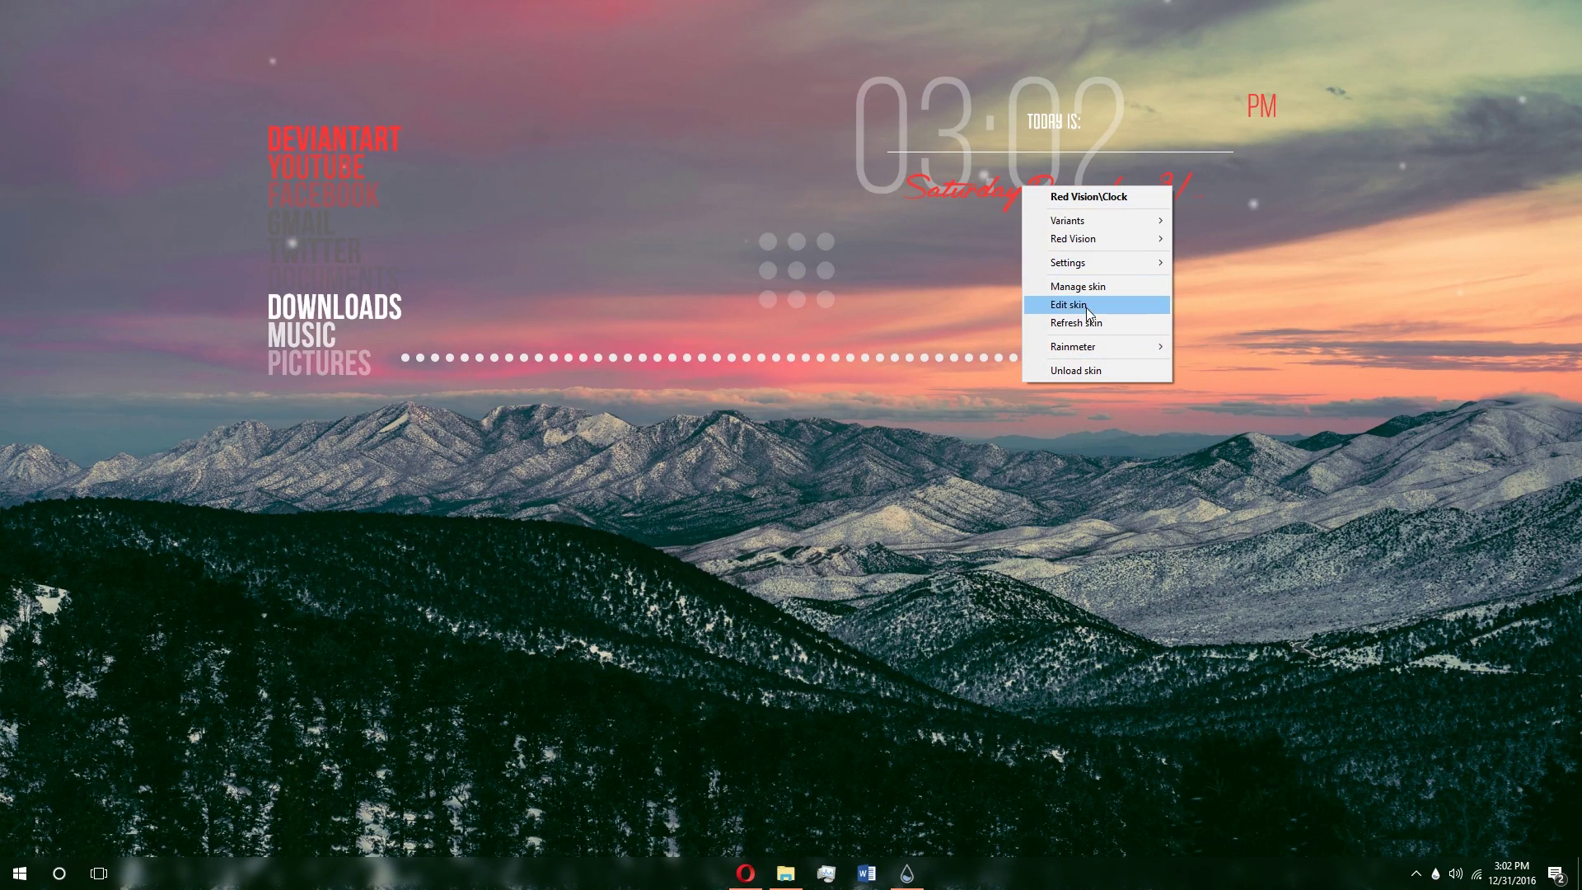
left_click(1082, 322)
right_click(1016, 181)
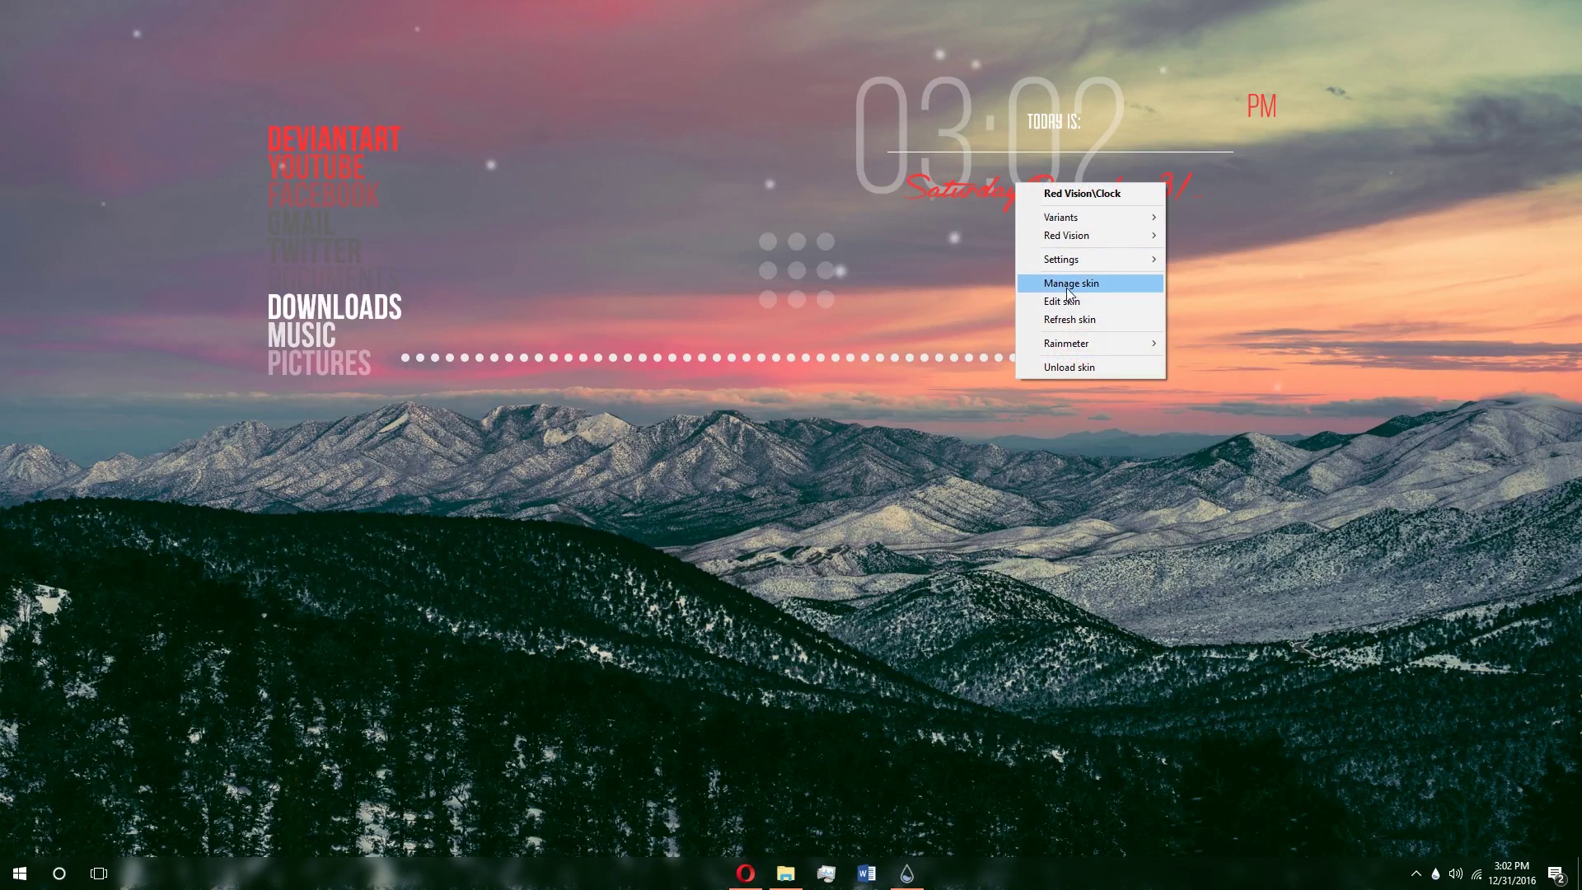
left_click(1067, 301)
Step: Save the clock's skin file and refresh the clock skin to see its current size
scroll(879, 329, "down", 17)
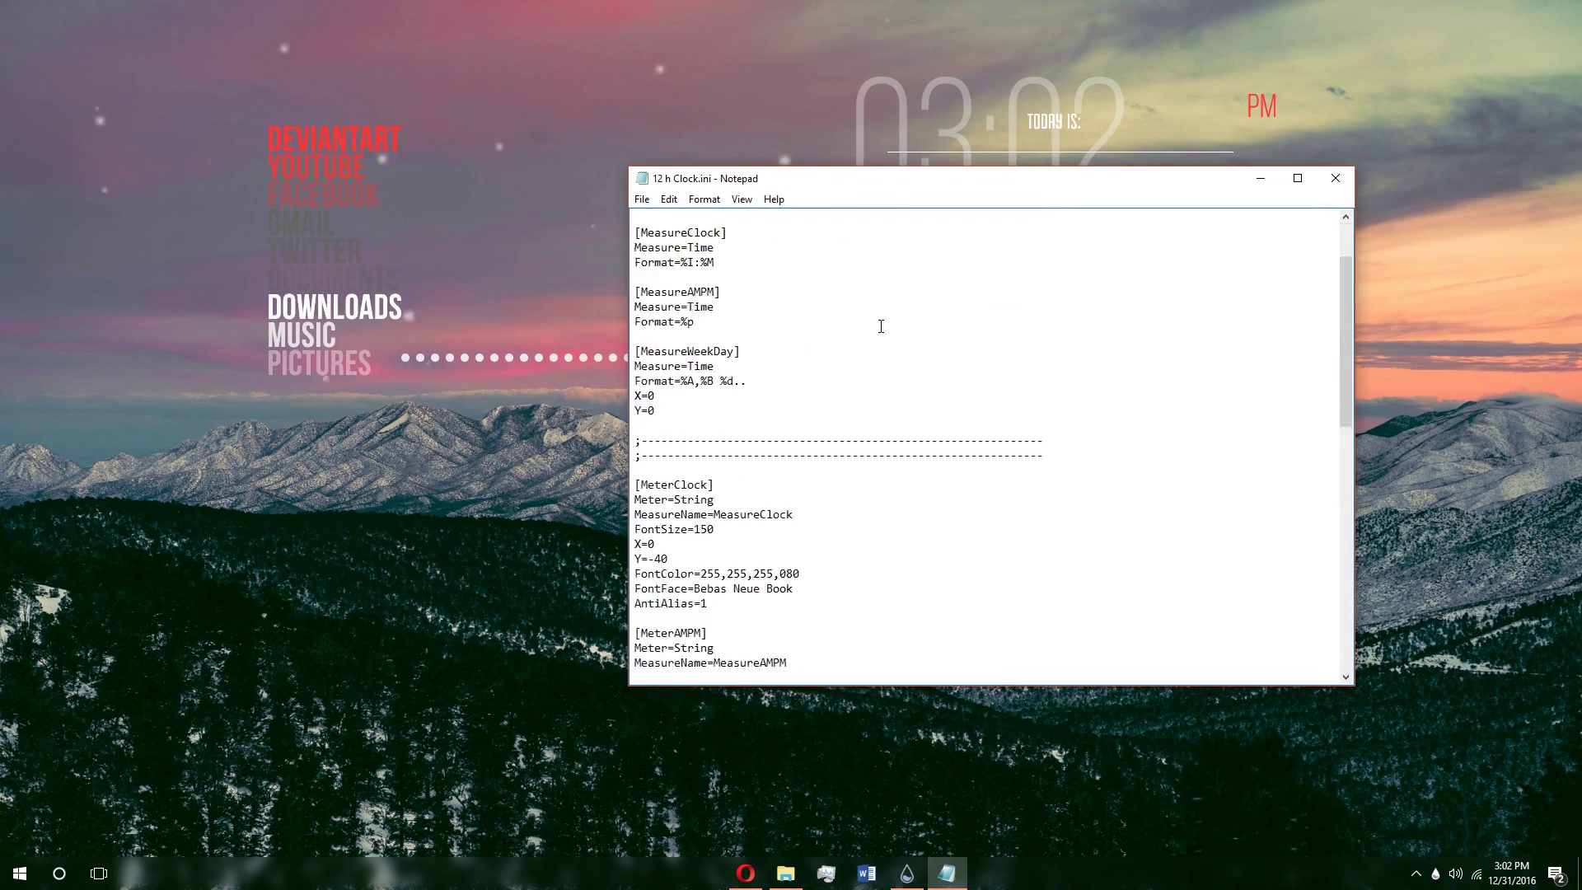
scroll(914, 337, "up", 17)
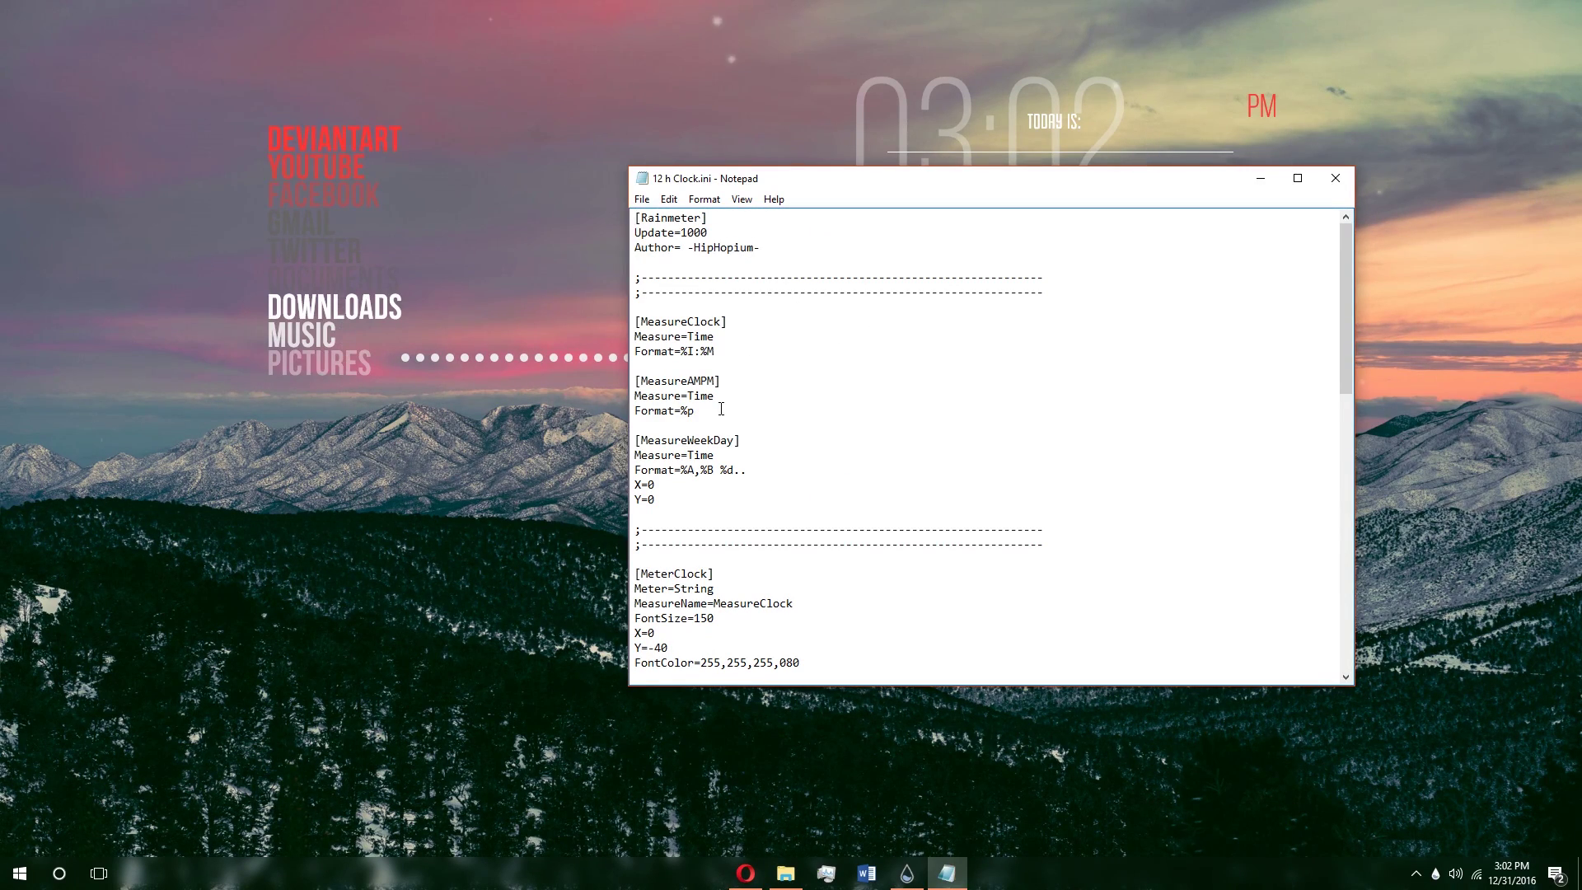
scroll(726, 429, "down", 4)
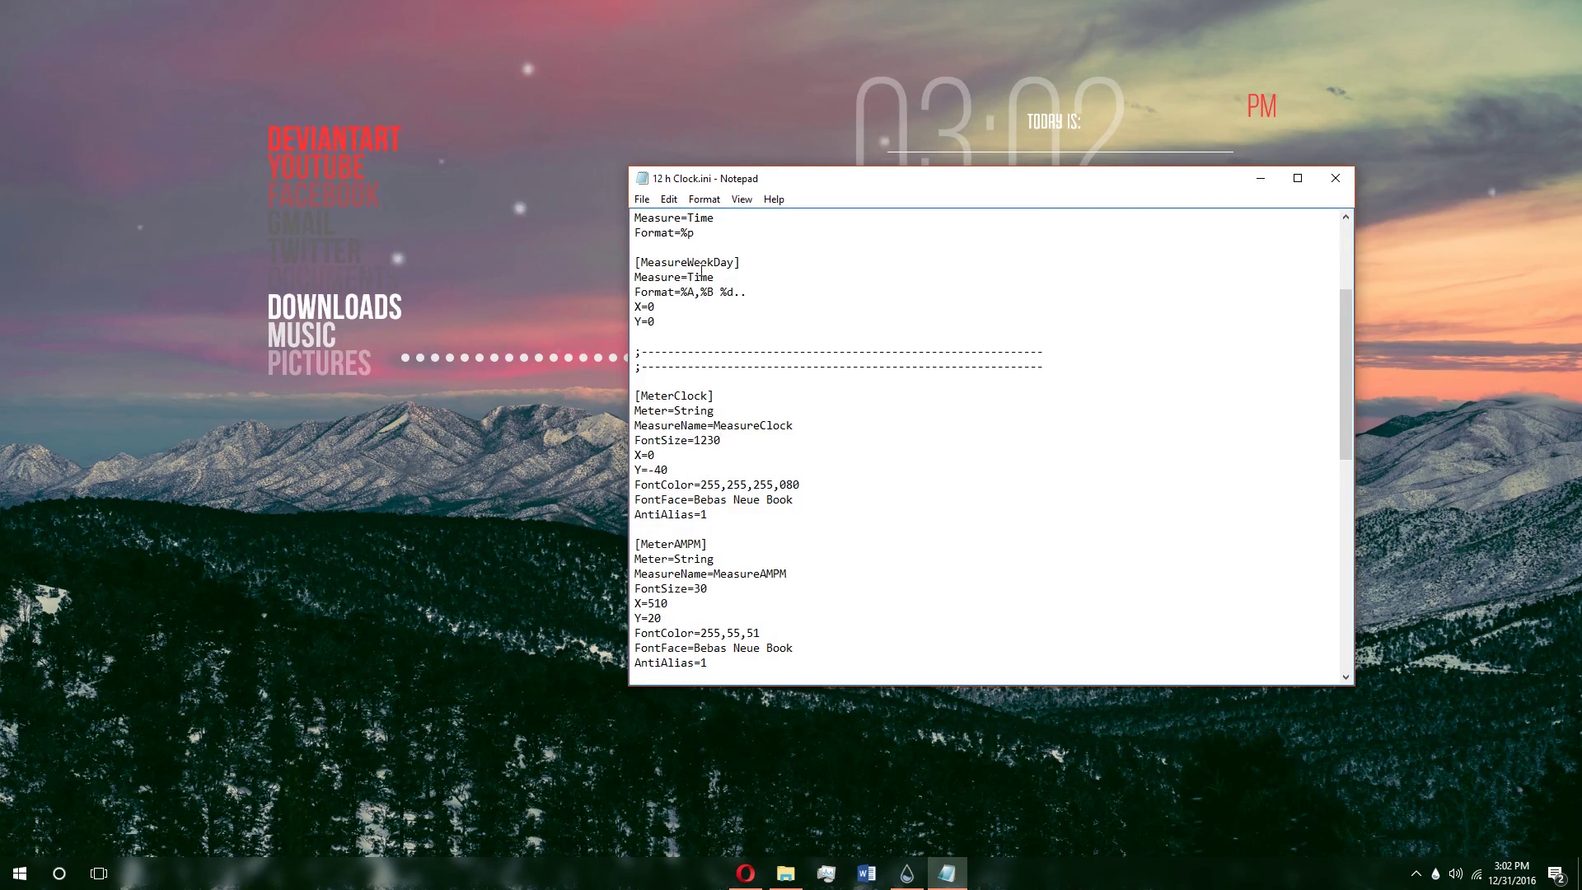
left_click(641, 199)
left_click(666, 254)
right_click(906, 125)
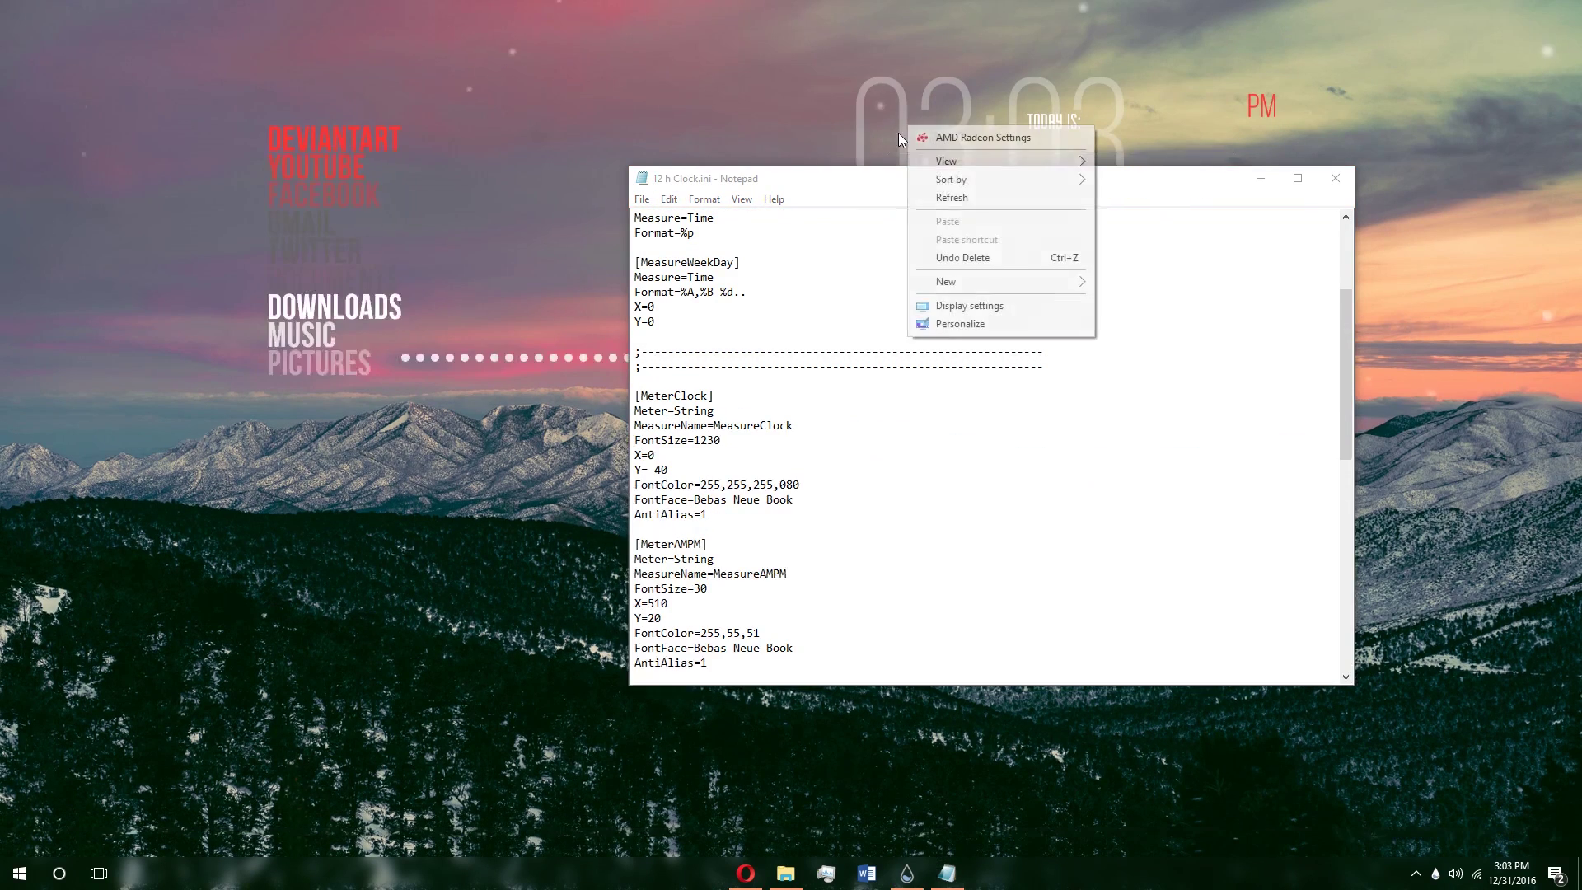
left_click(950, 198)
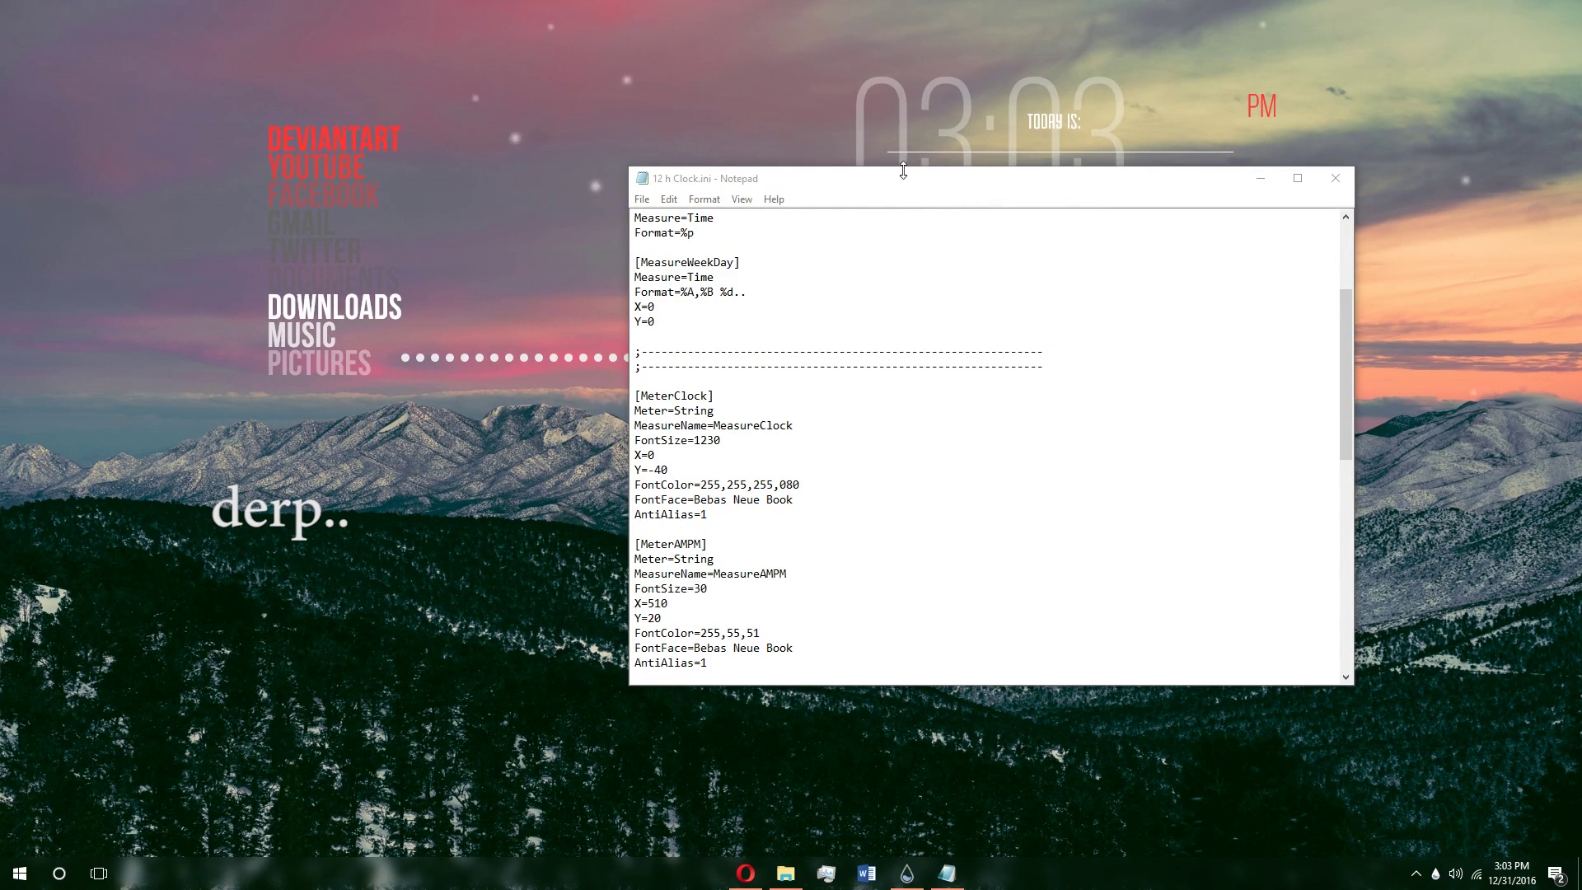
left_click_drag(904, 178, 932, 276)
right_click(918, 187)
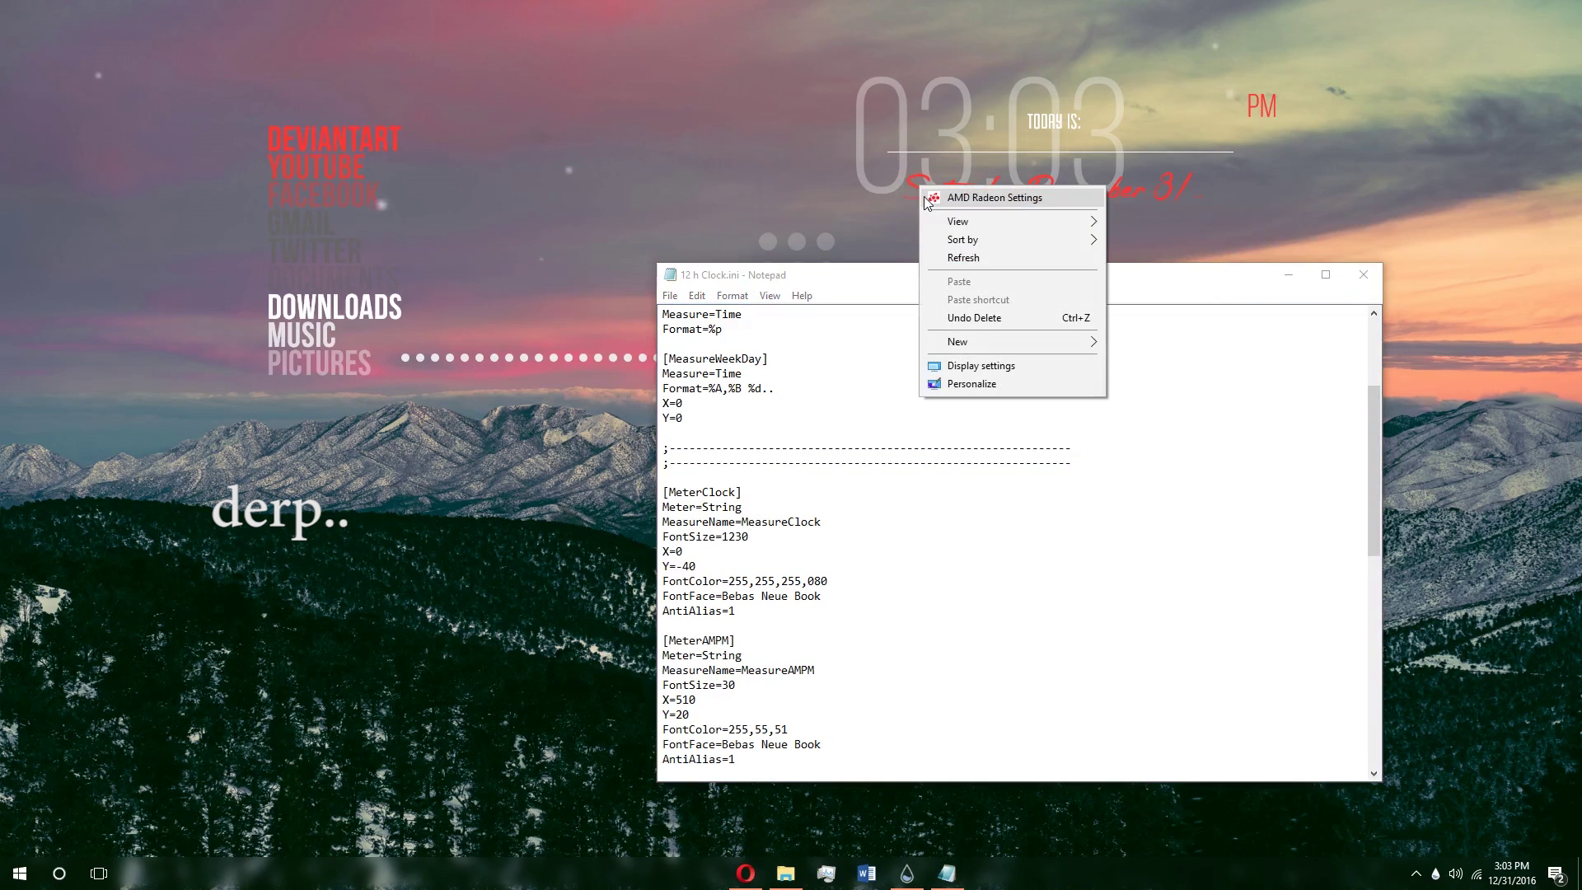
right_click(909, 170)
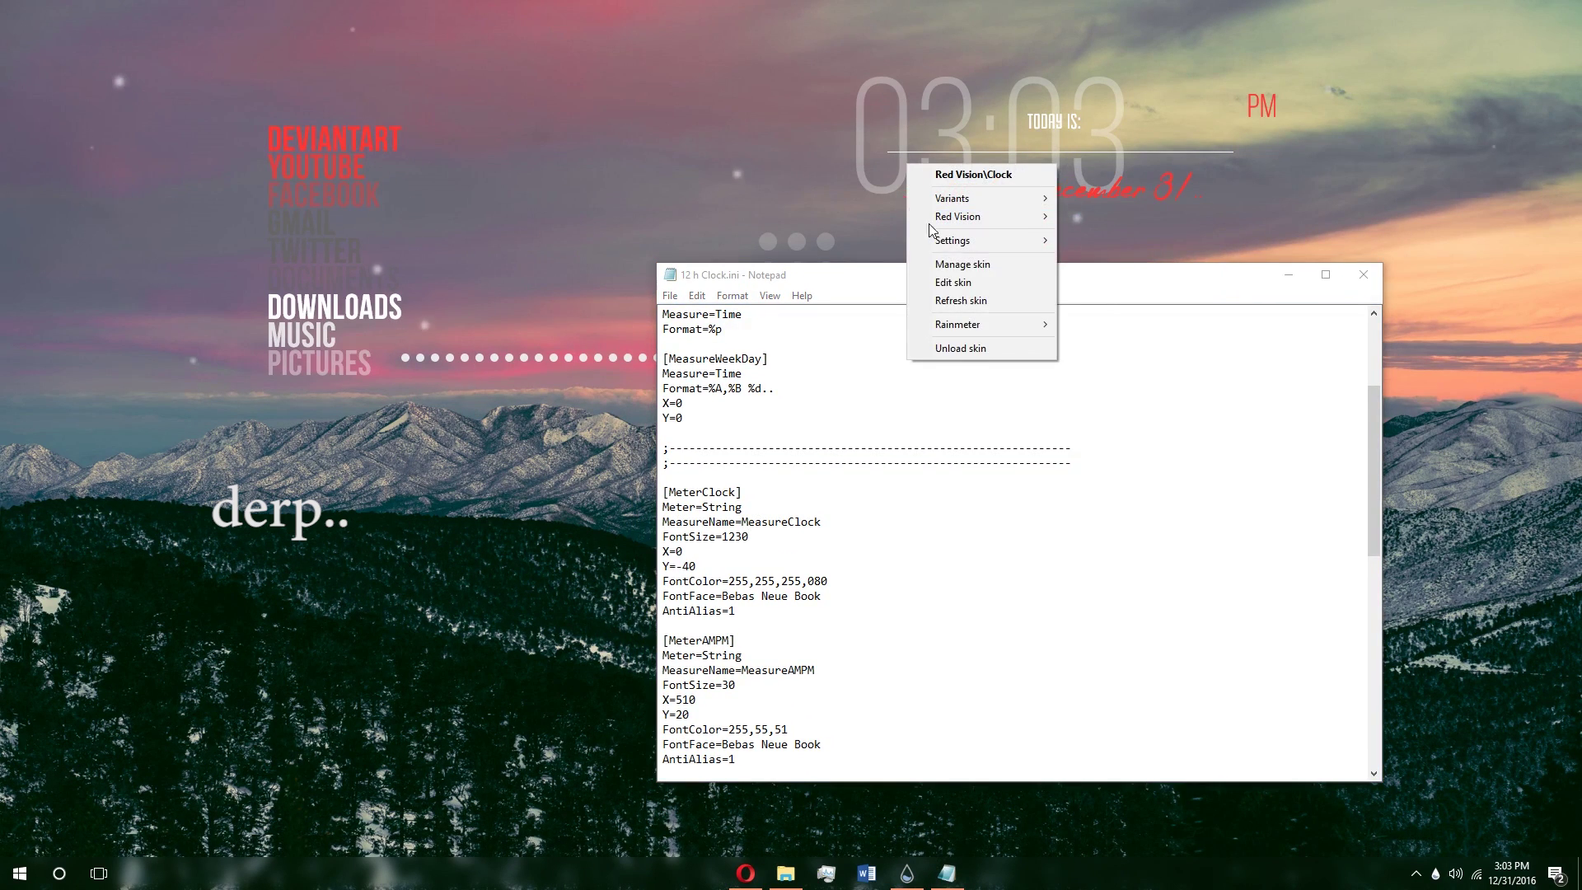
left_click(947, 300)
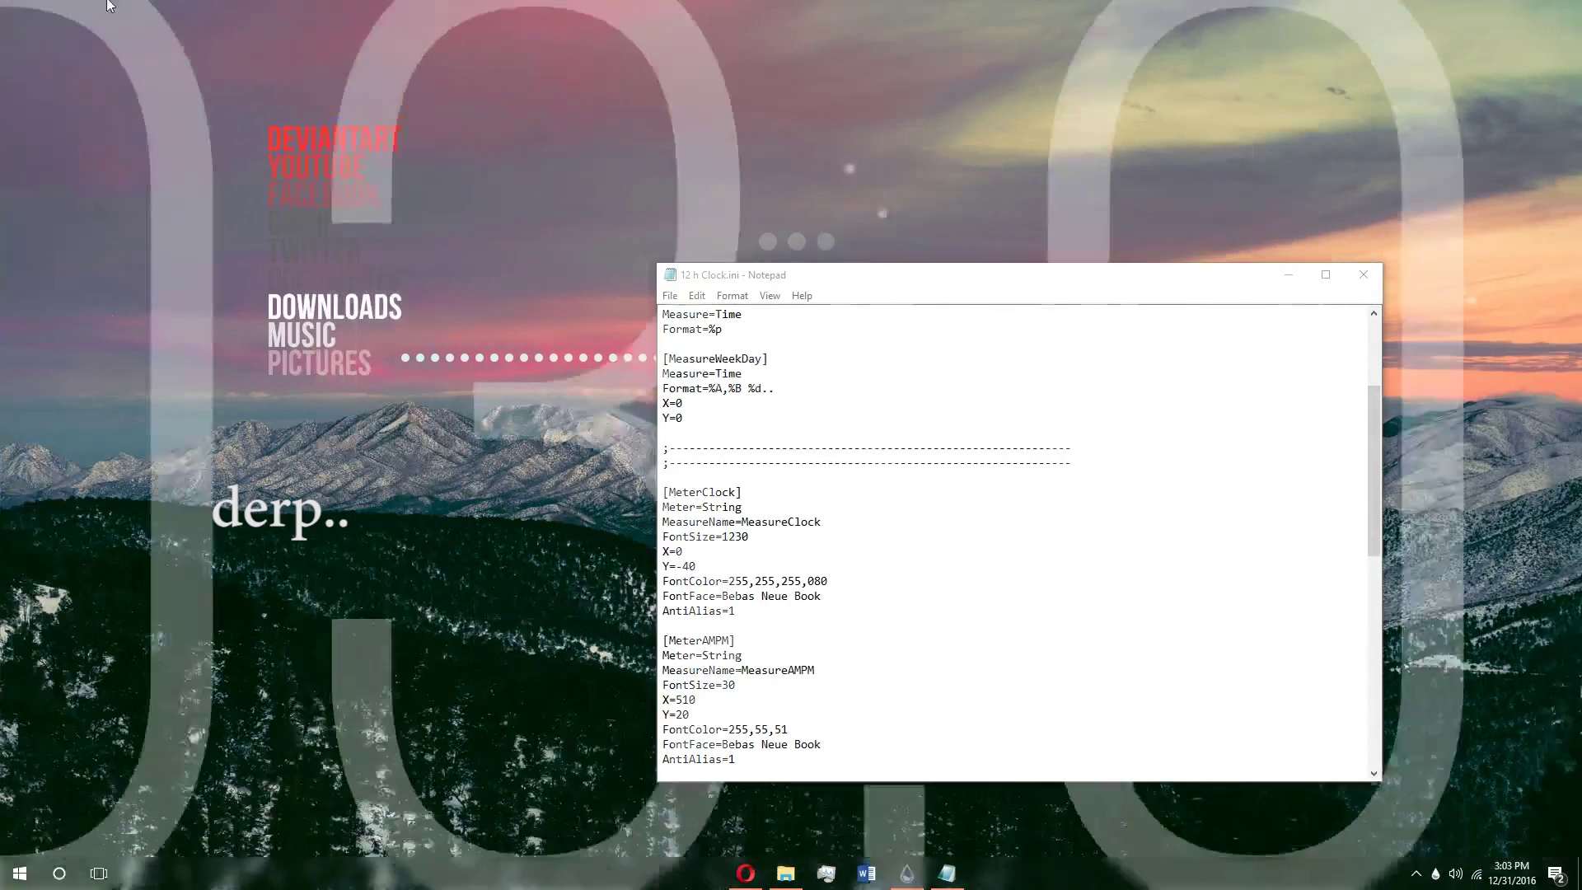
Step: Change MeterClock FontSize from 1230 to 120, save, and refresh the clock skin
scroll(699, 521, "down", 1)
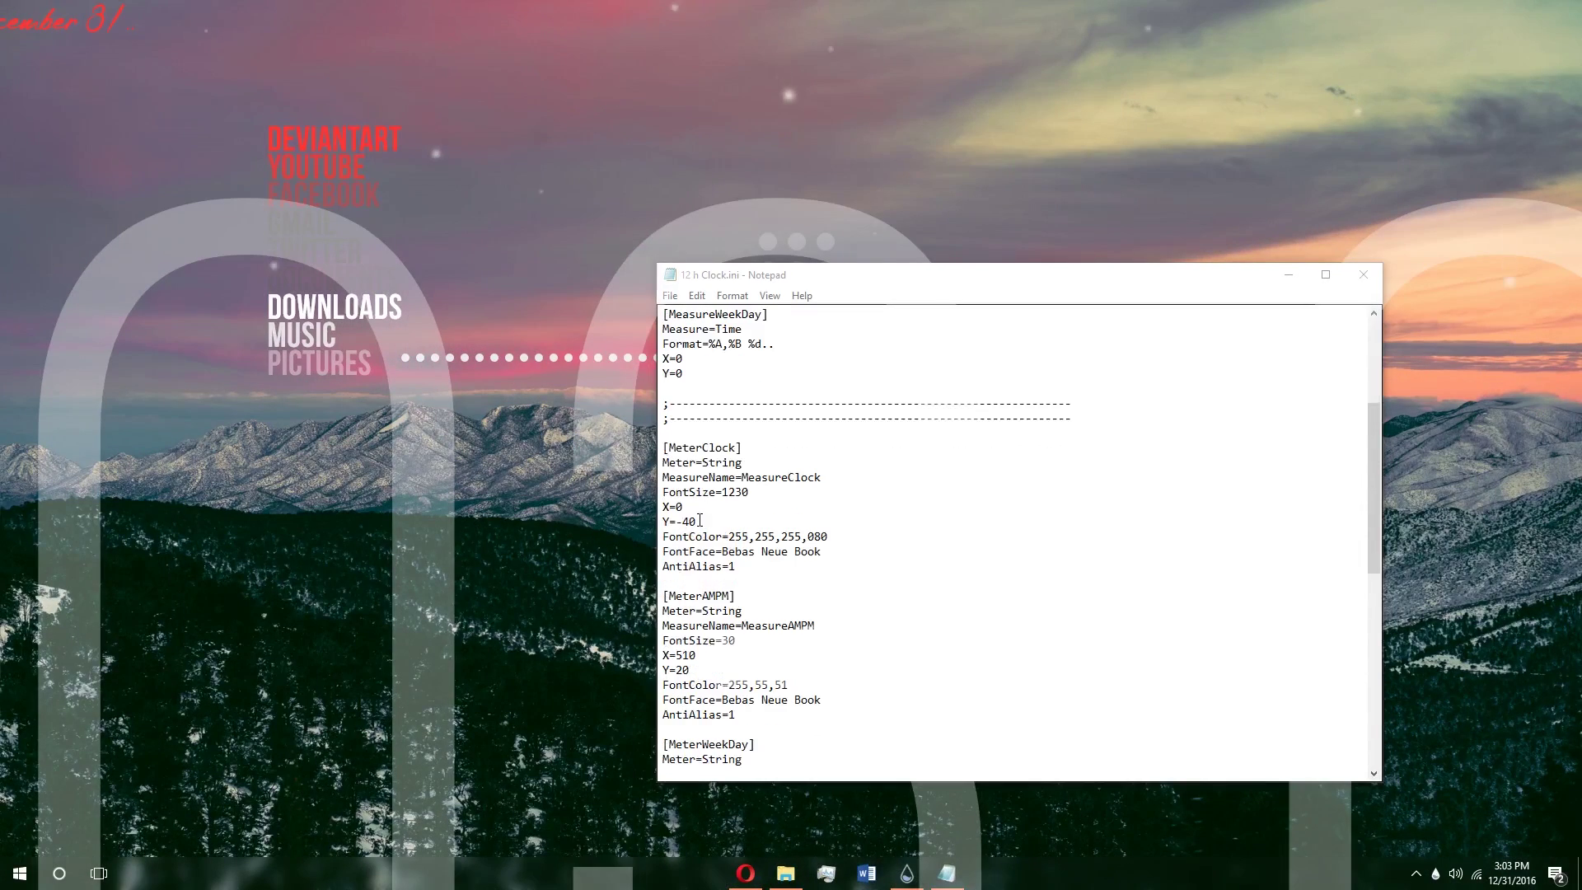
left_click_drag(755, 492, 724, 492)
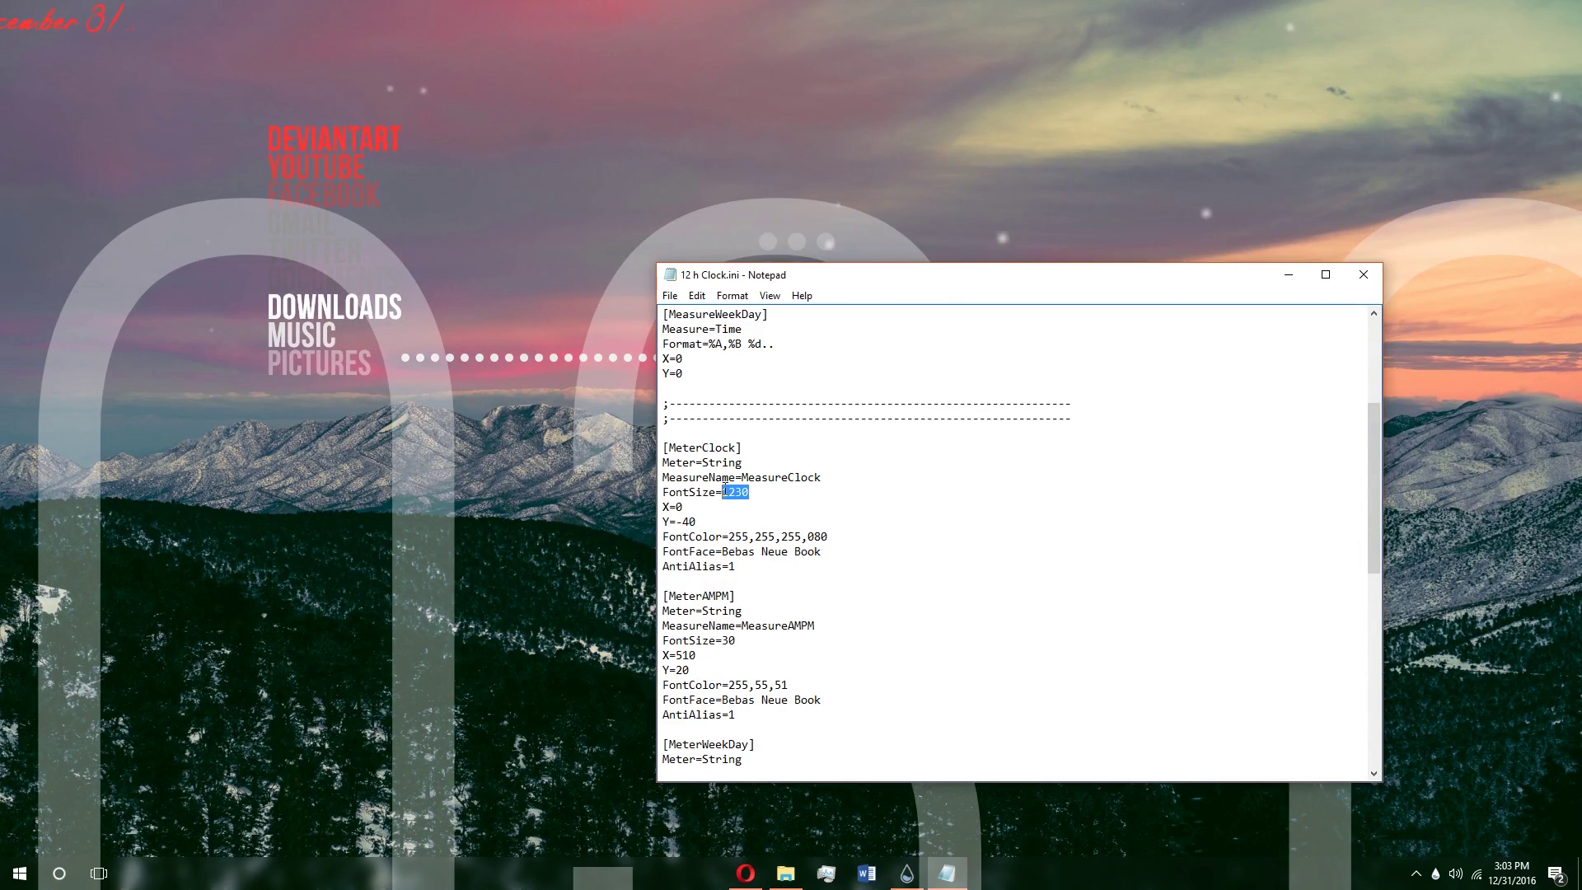
type("120")
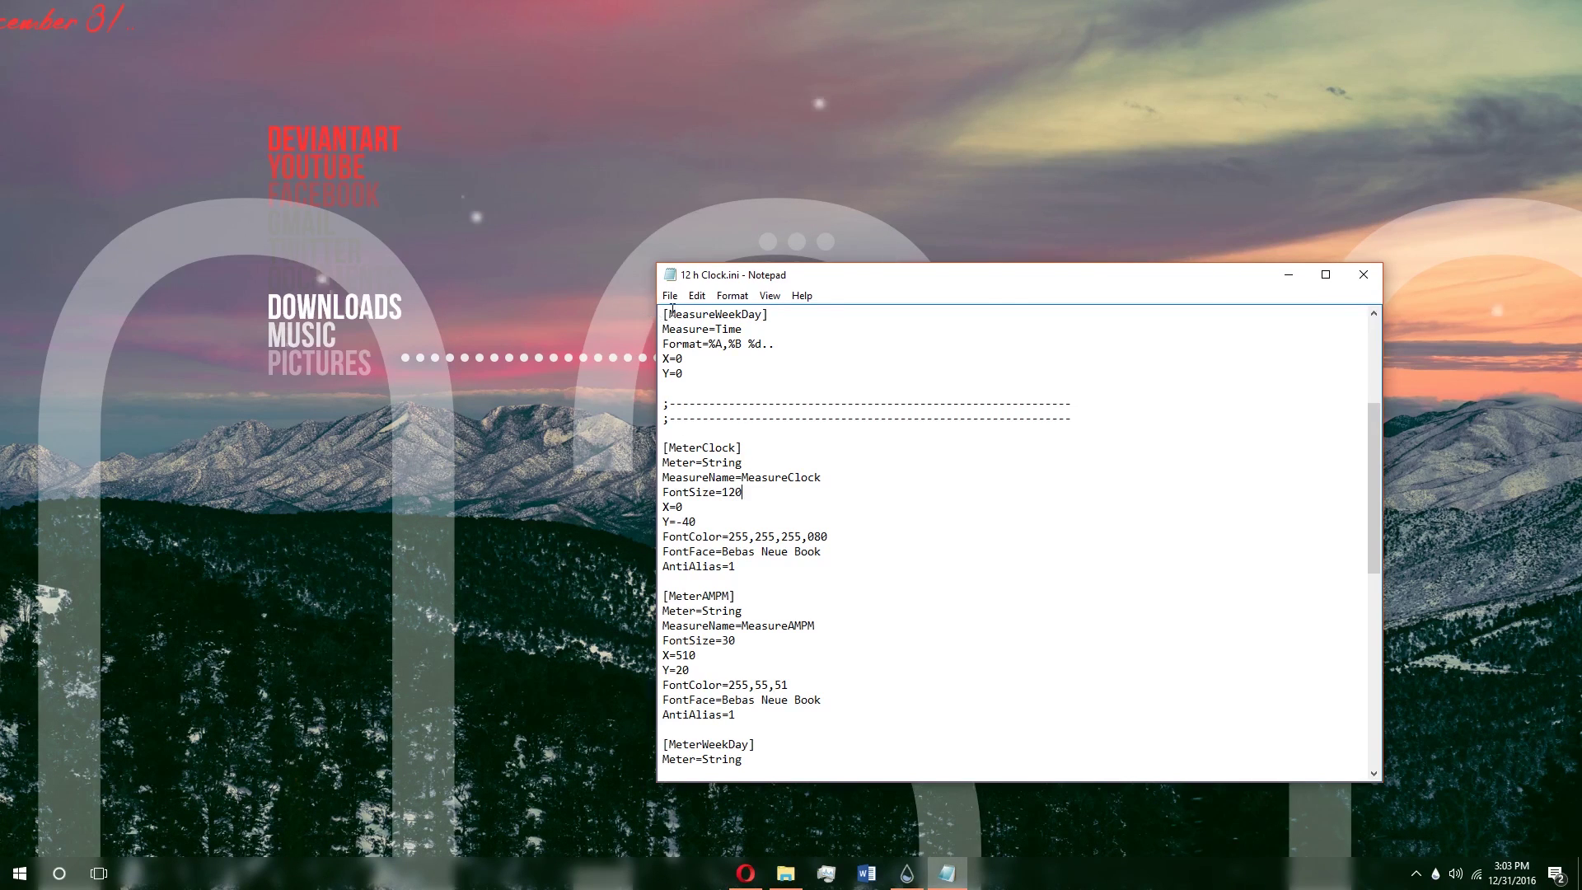
left_click(670, 295)
left_click(684, 351)
right_click(642, 315)
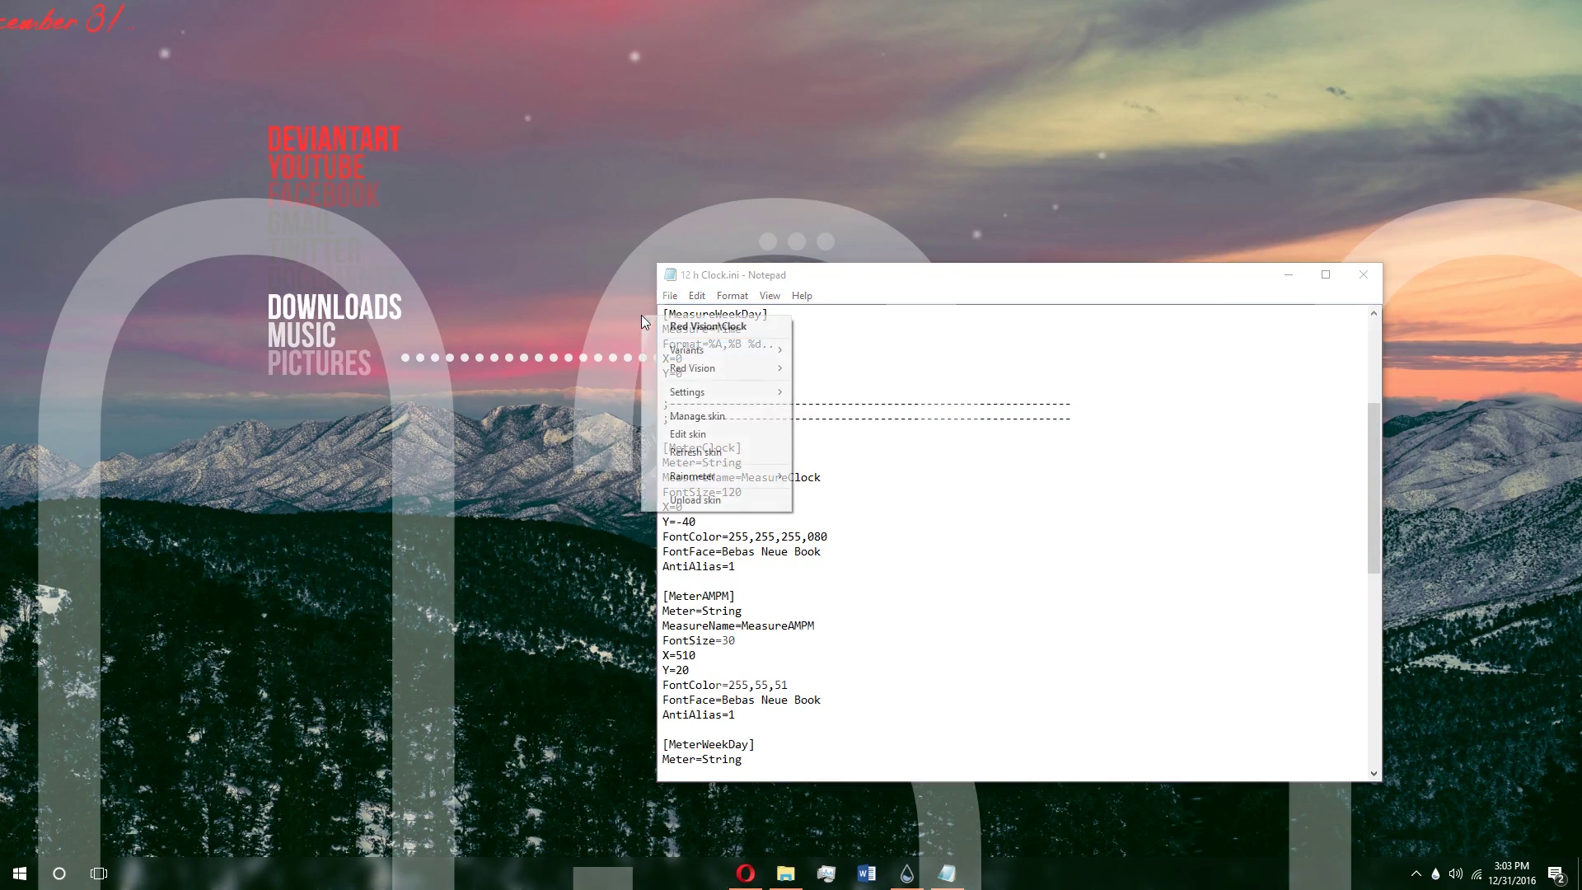
left_click(685, 459)
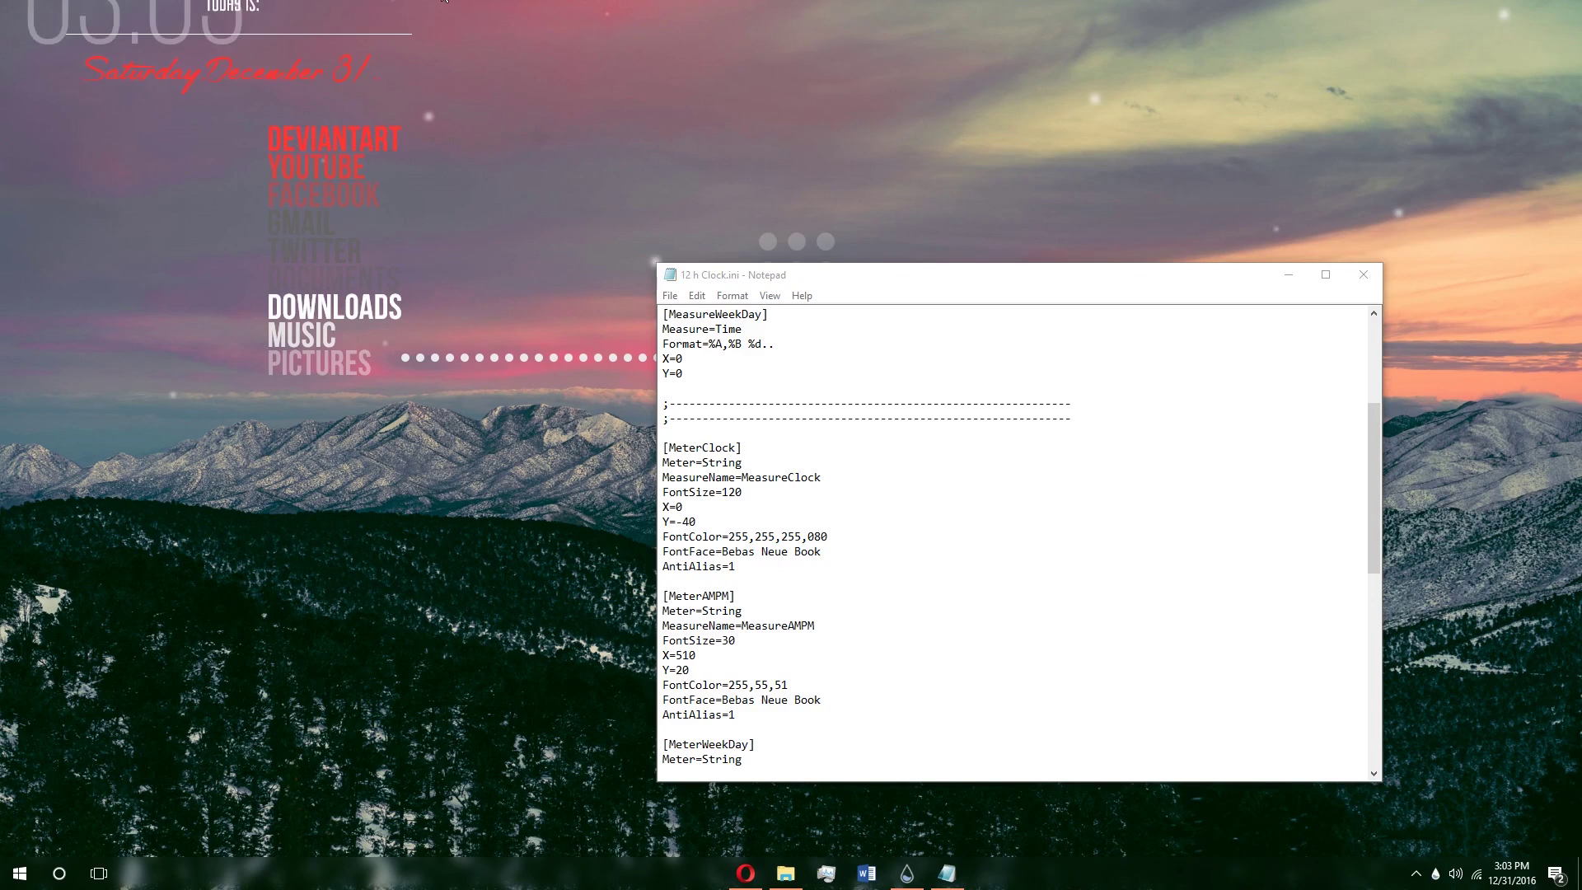
Step: Open the clock skin's menu, then clear the desktop with Win+D
right_click(1020, 97)
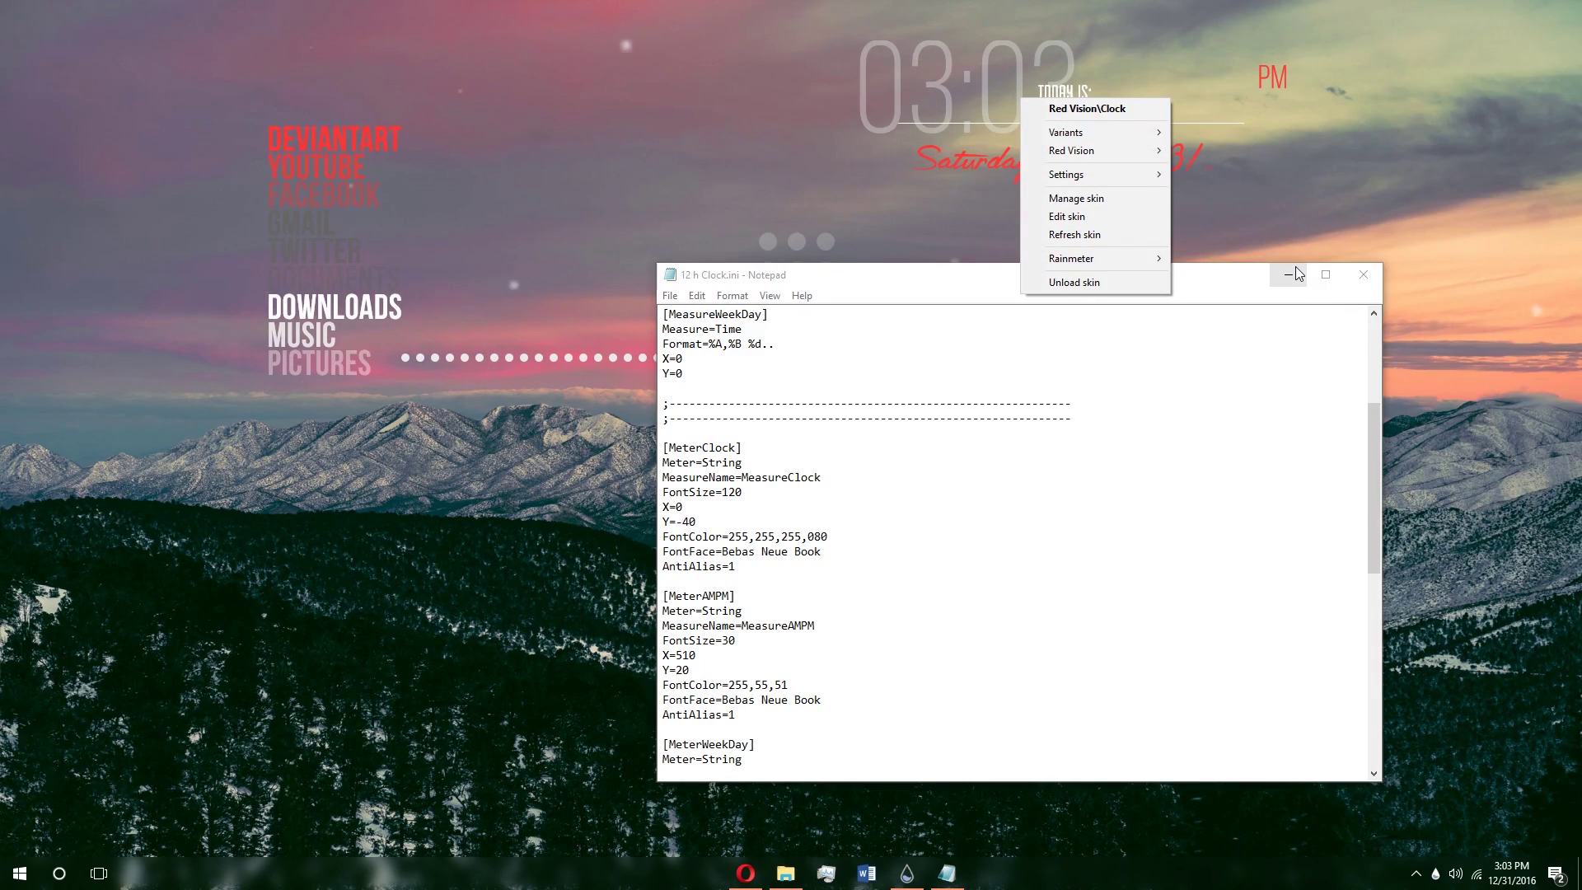
scroll(1072, 346, "down", 6)
scroll(1071, 347, "up", 4)
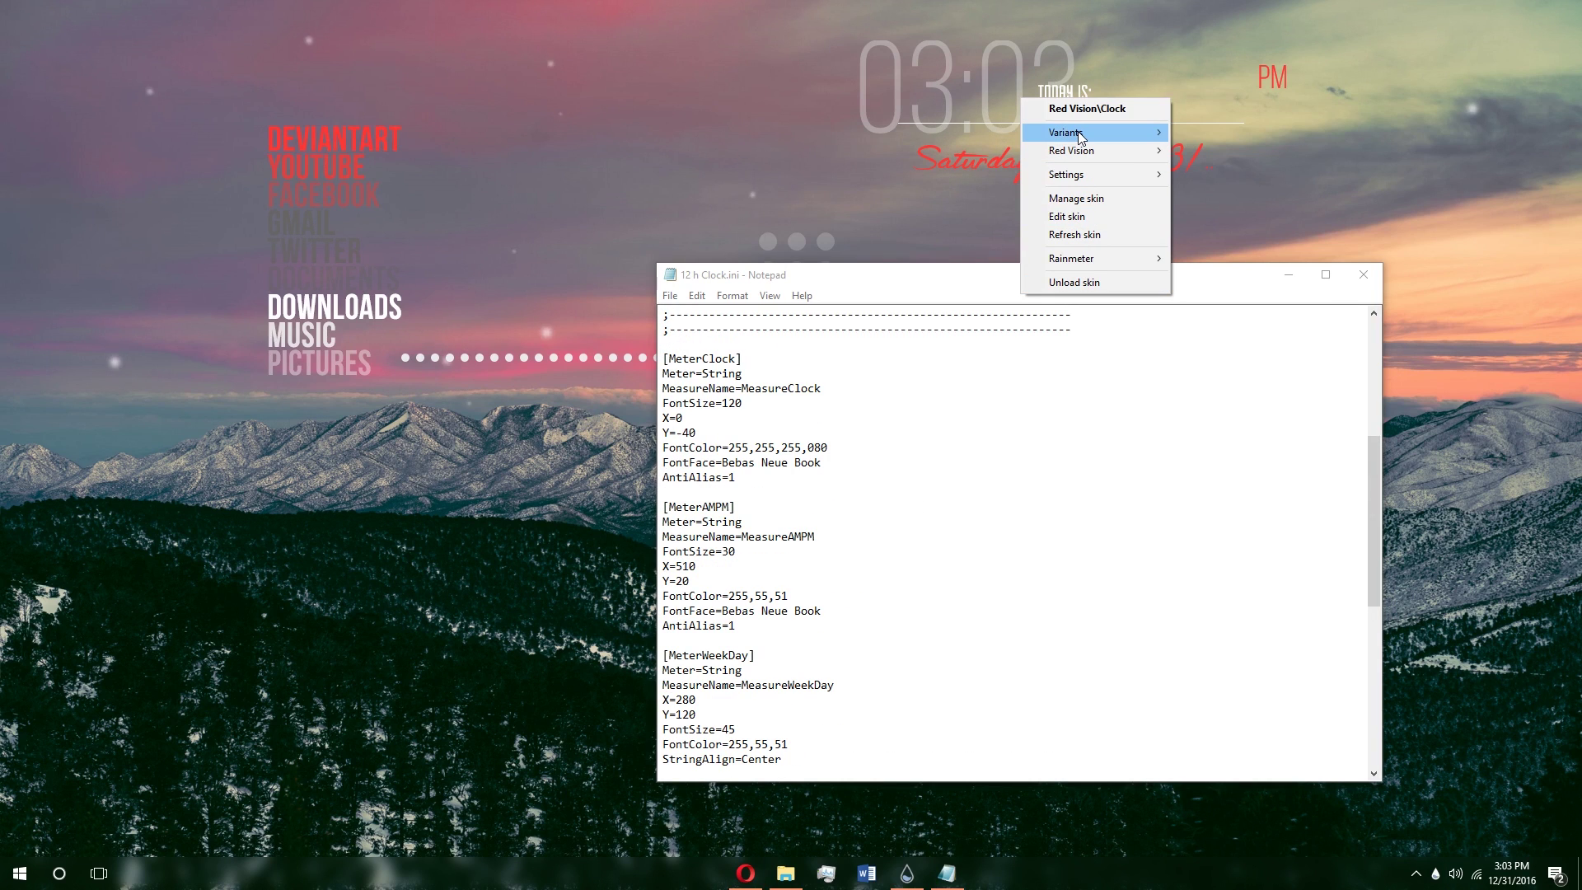
mouse_move(1104, 137)
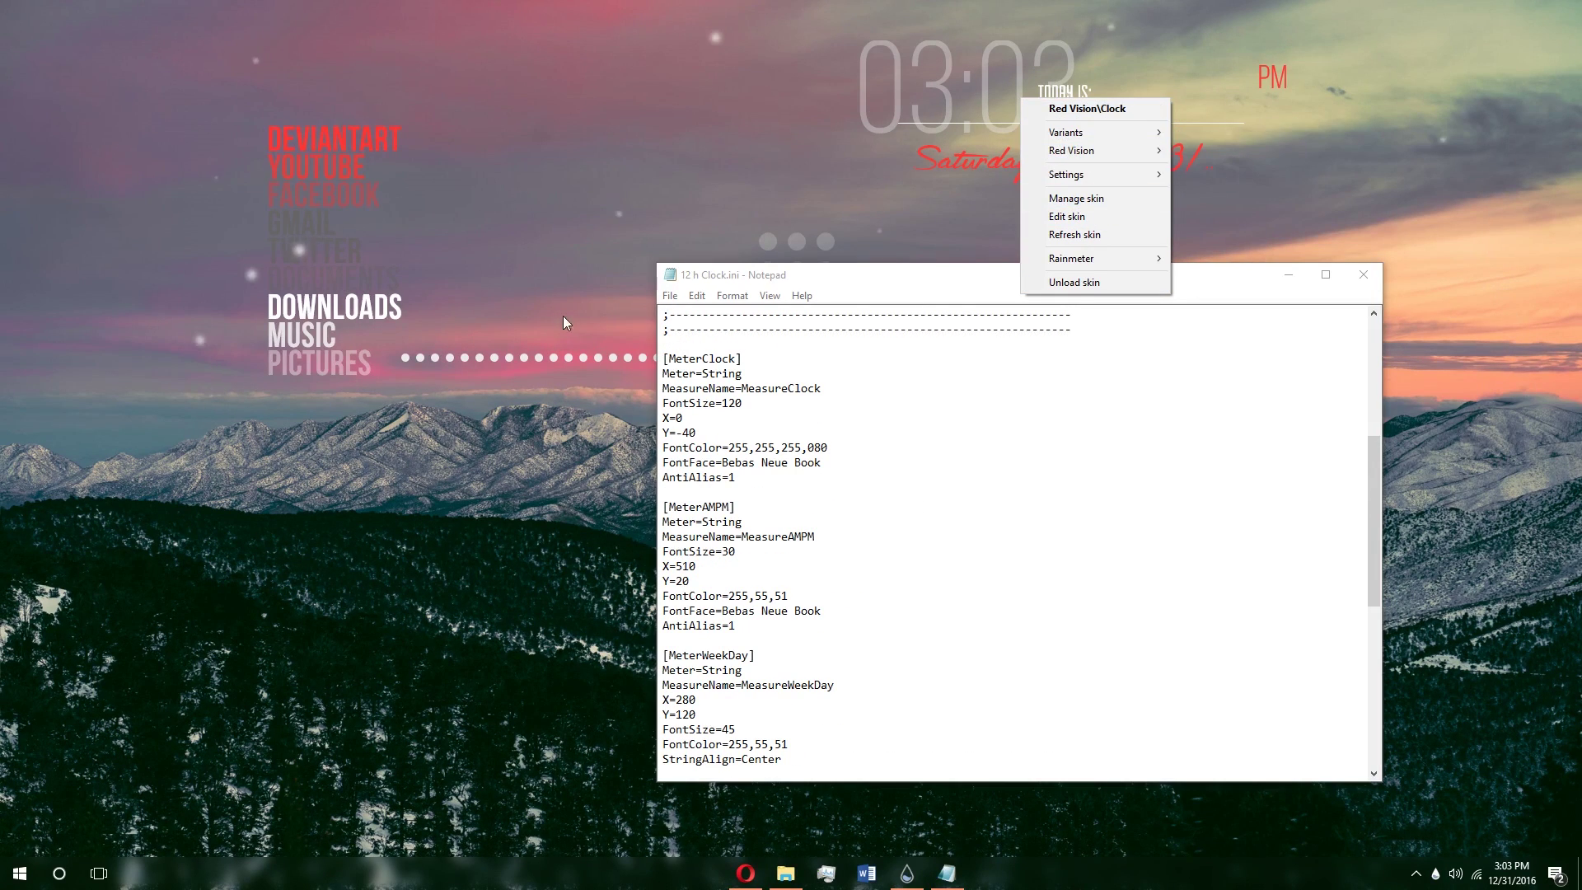
key("super+d")
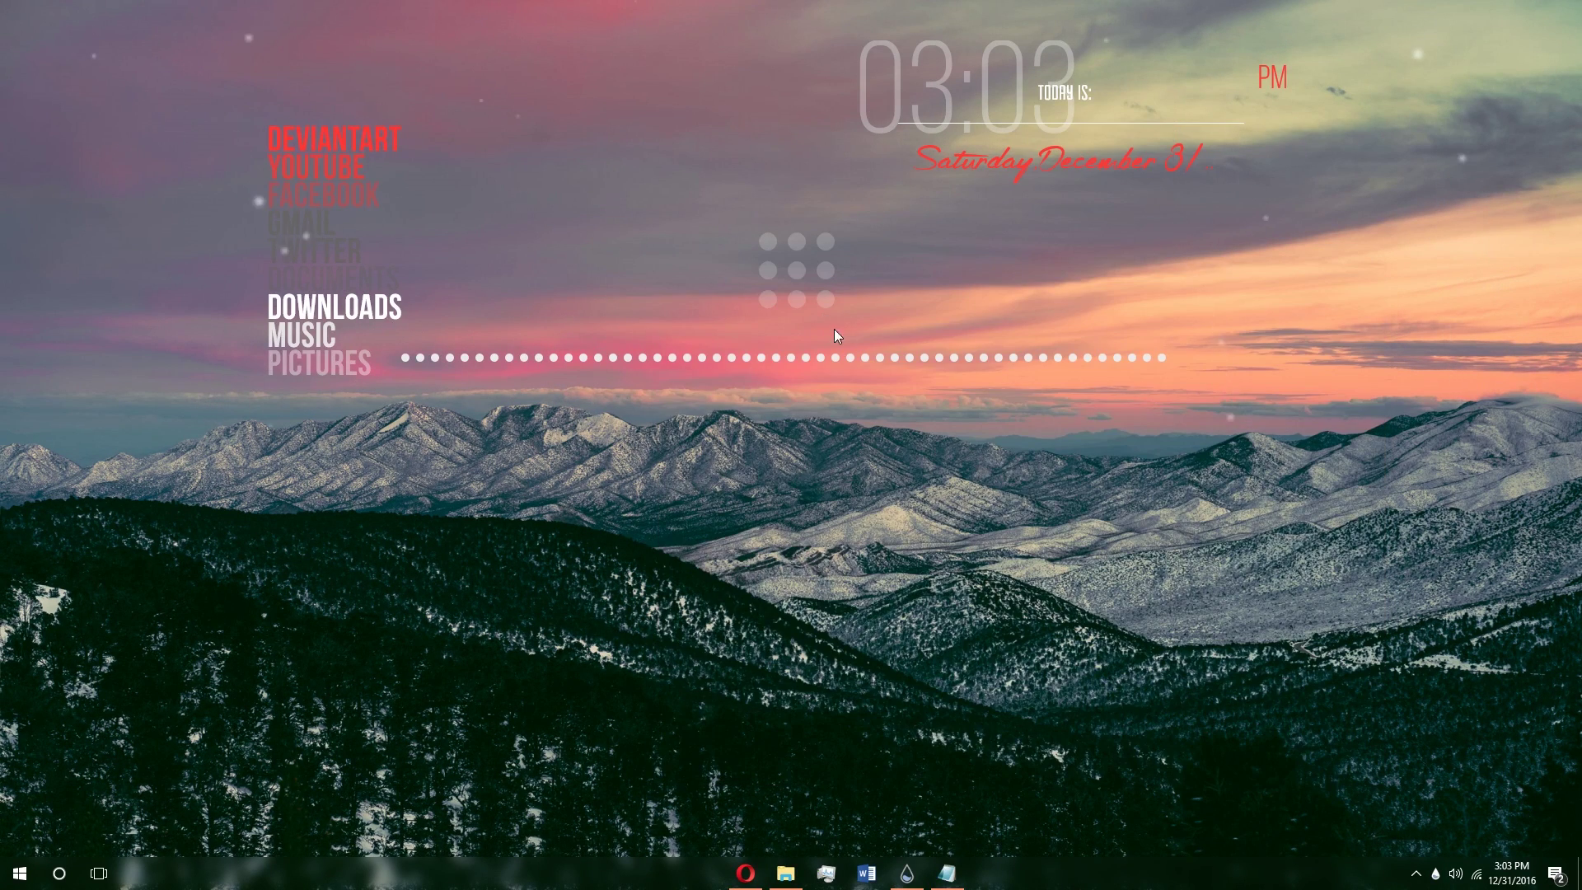
Step: Open the visualizer's Variables.ini and save it with BarCount=60
right_click(926, 358)
left_click(965, 410)
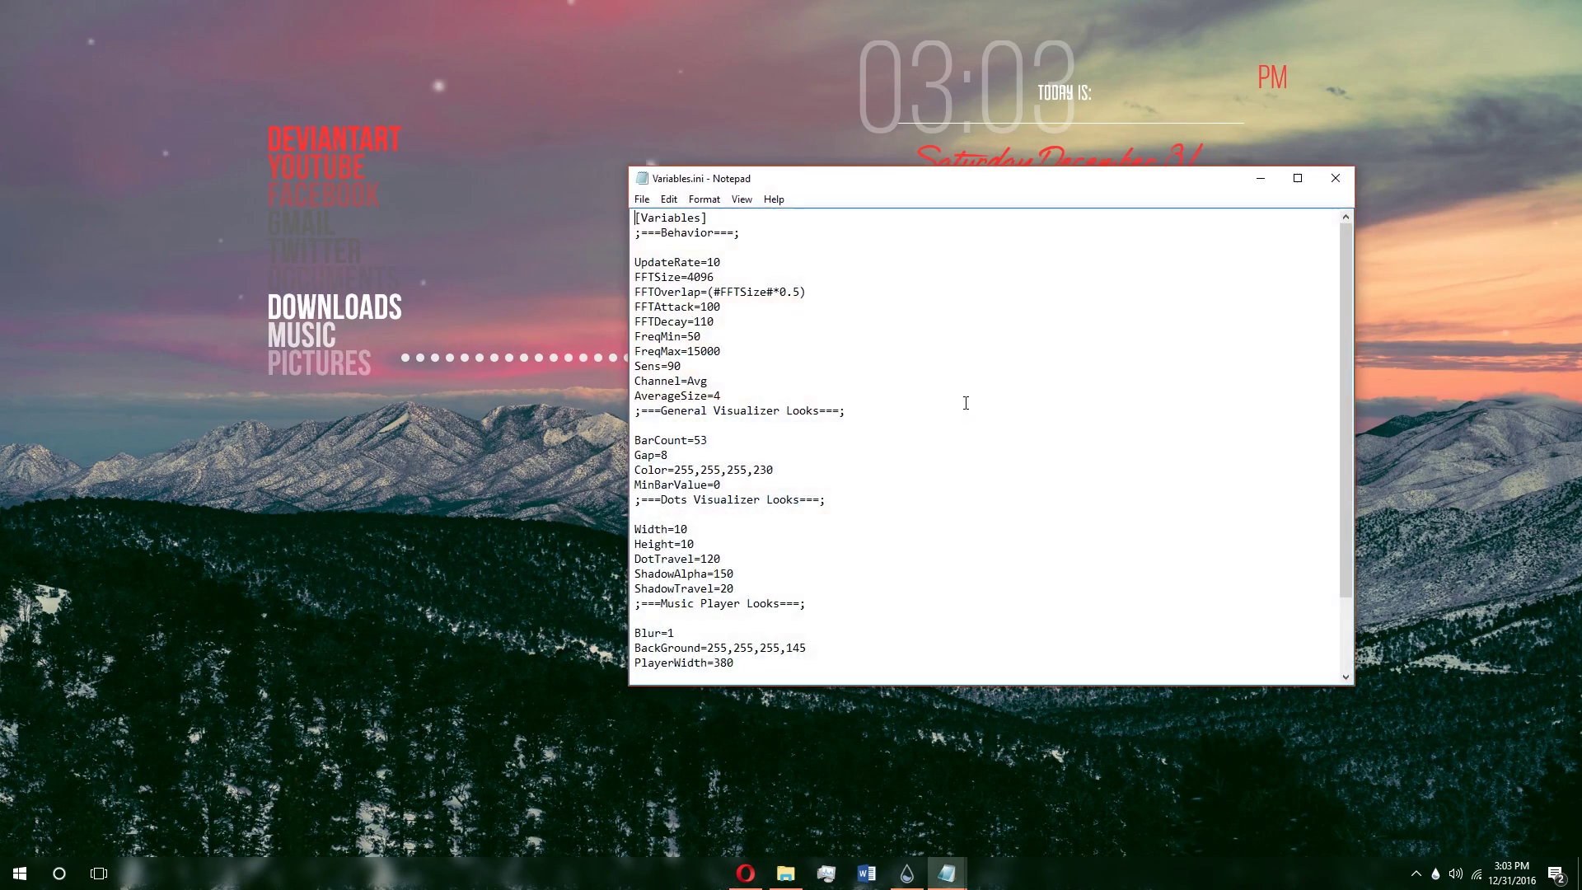
scroll(793, 378, "up", 2)
type("60")
left_click(642, 199)
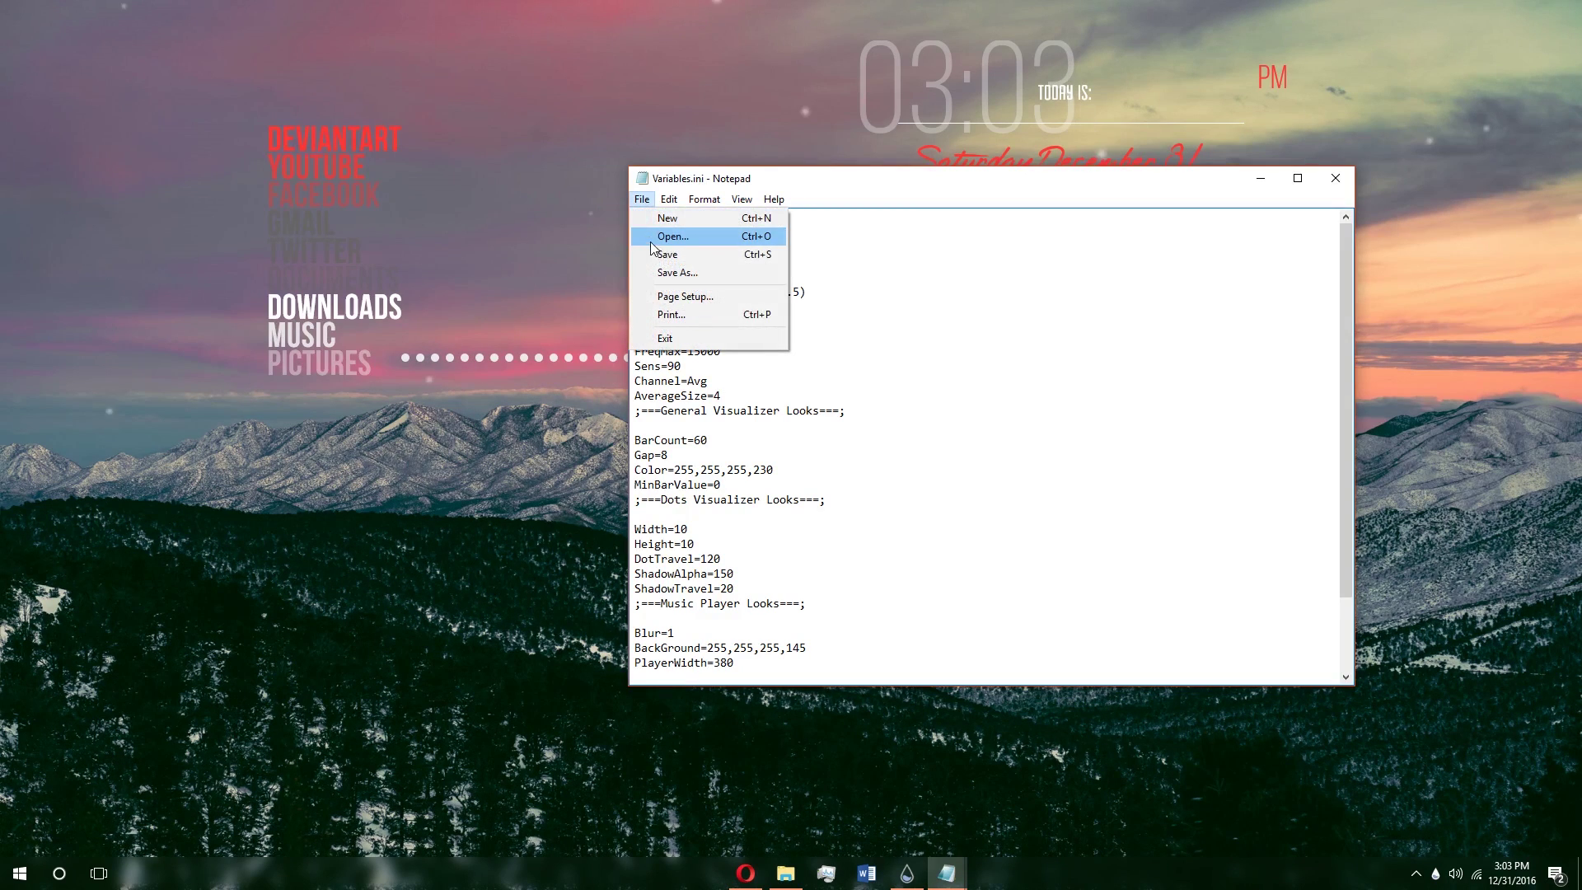
left_click(659, 254)
Step: Refresh the visualizer so it shows 60 dots, then minimize Notepad
left_click_drag(1128, 182, 1047, 454)
right_click(1025, 358)
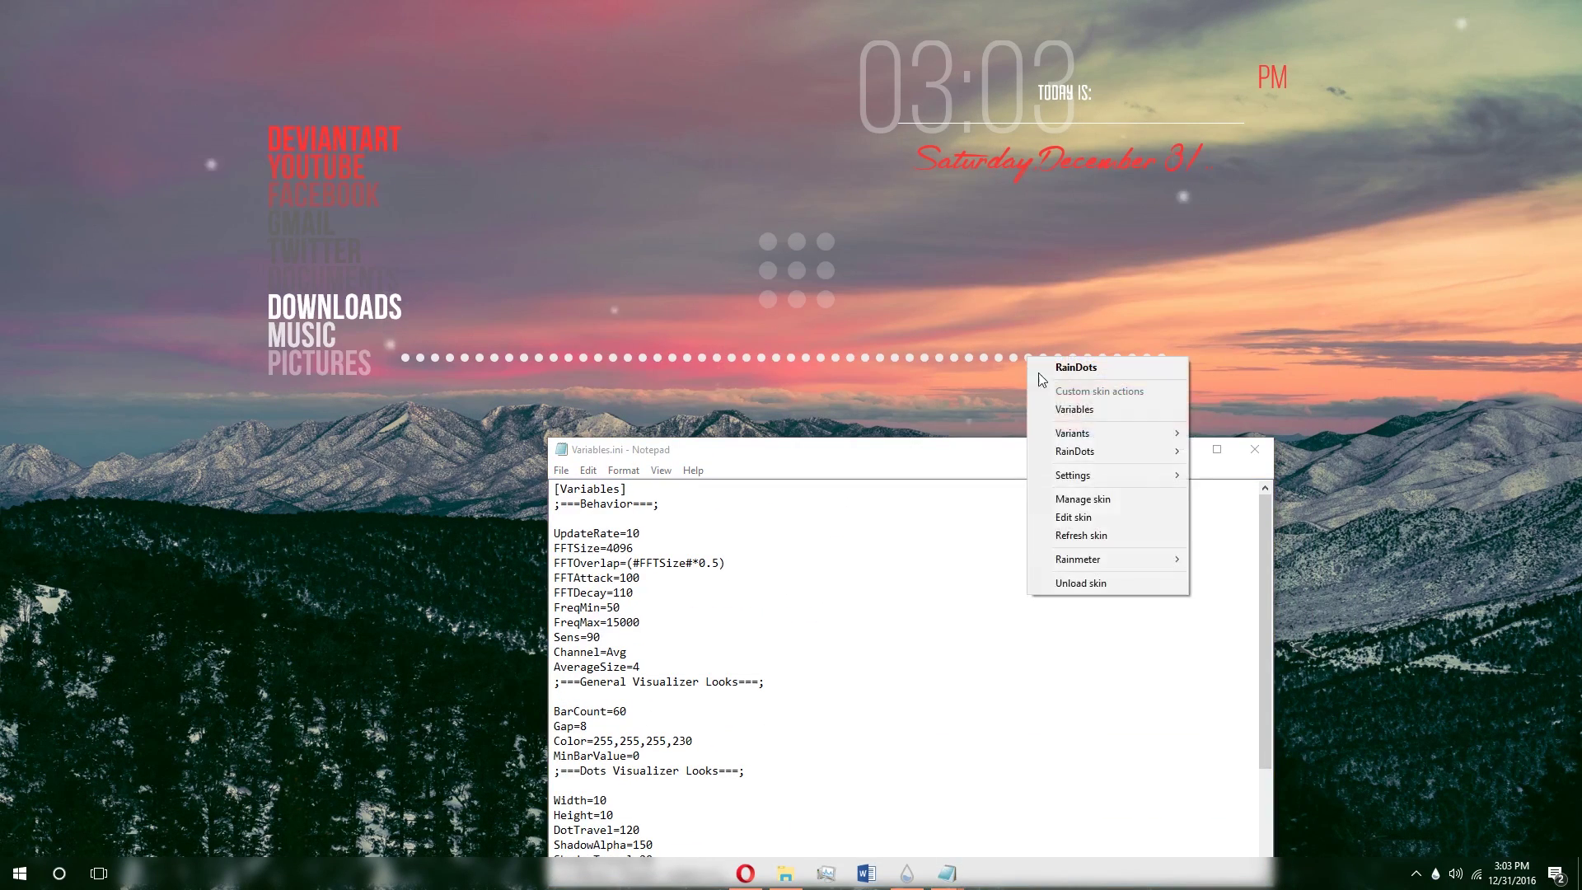
left_click(1072, 533)
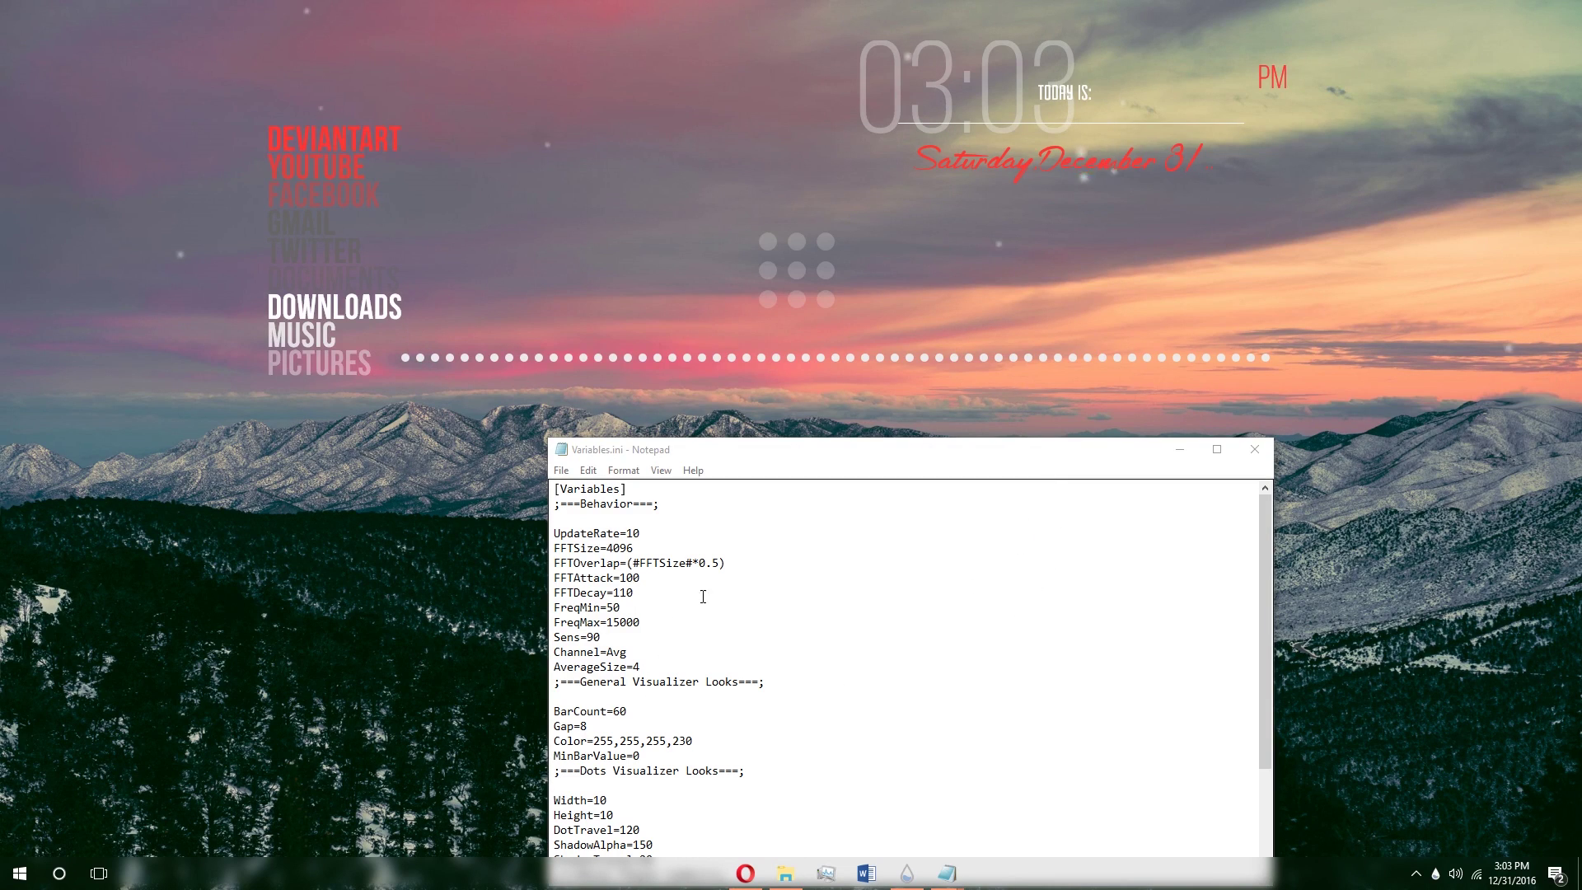
left_click(1183, 448)
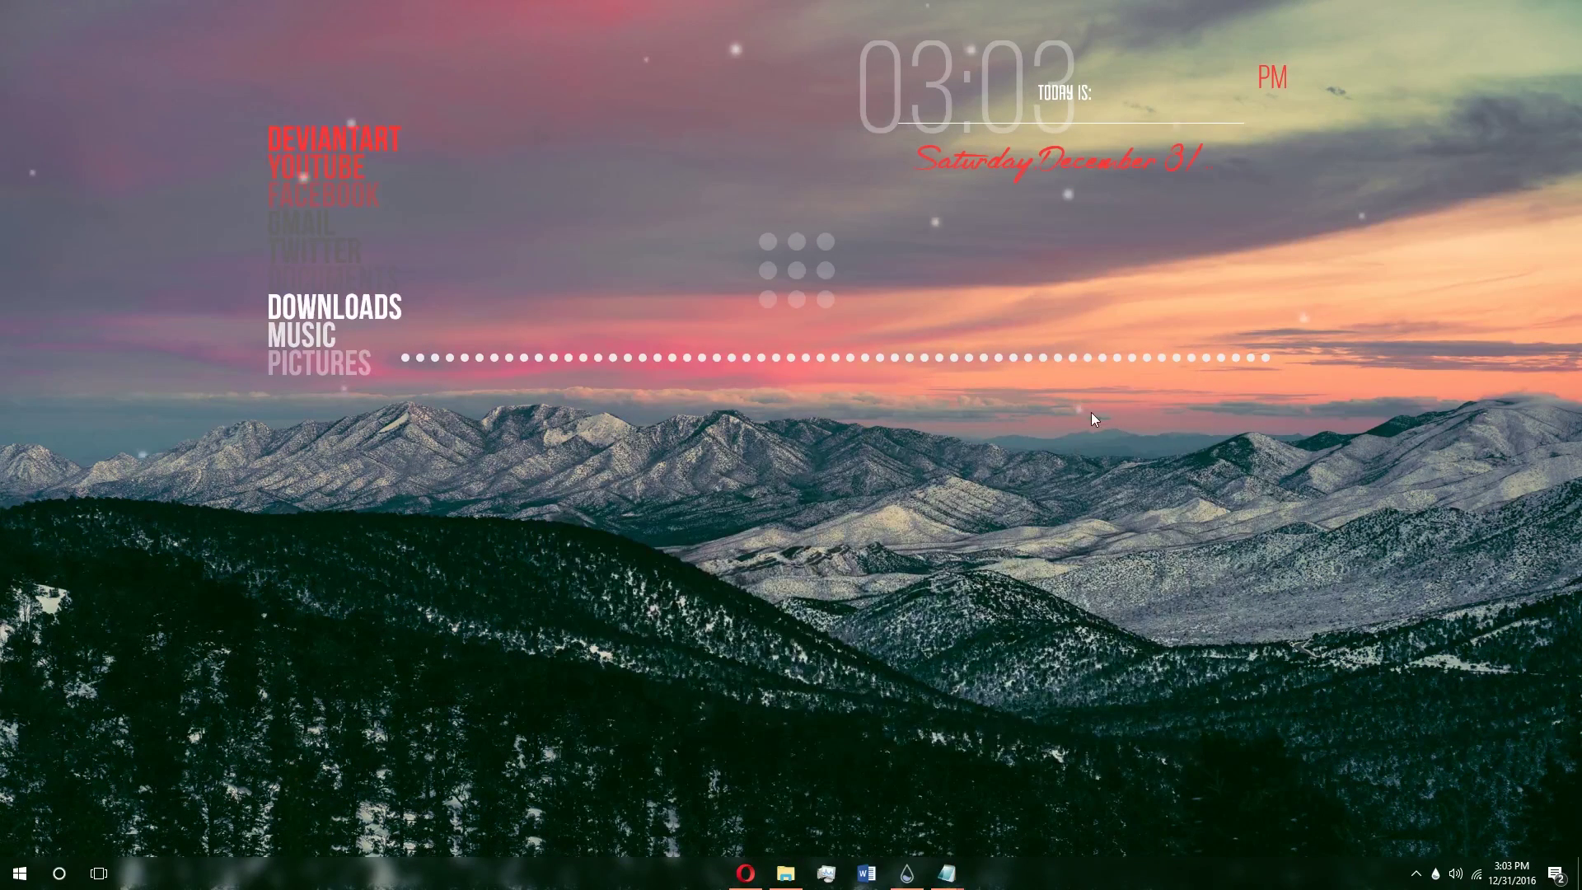
Step: Open Manage Rainmeter from the taskbar on its Layouts tab and reposition the window
left_click(907, 872)
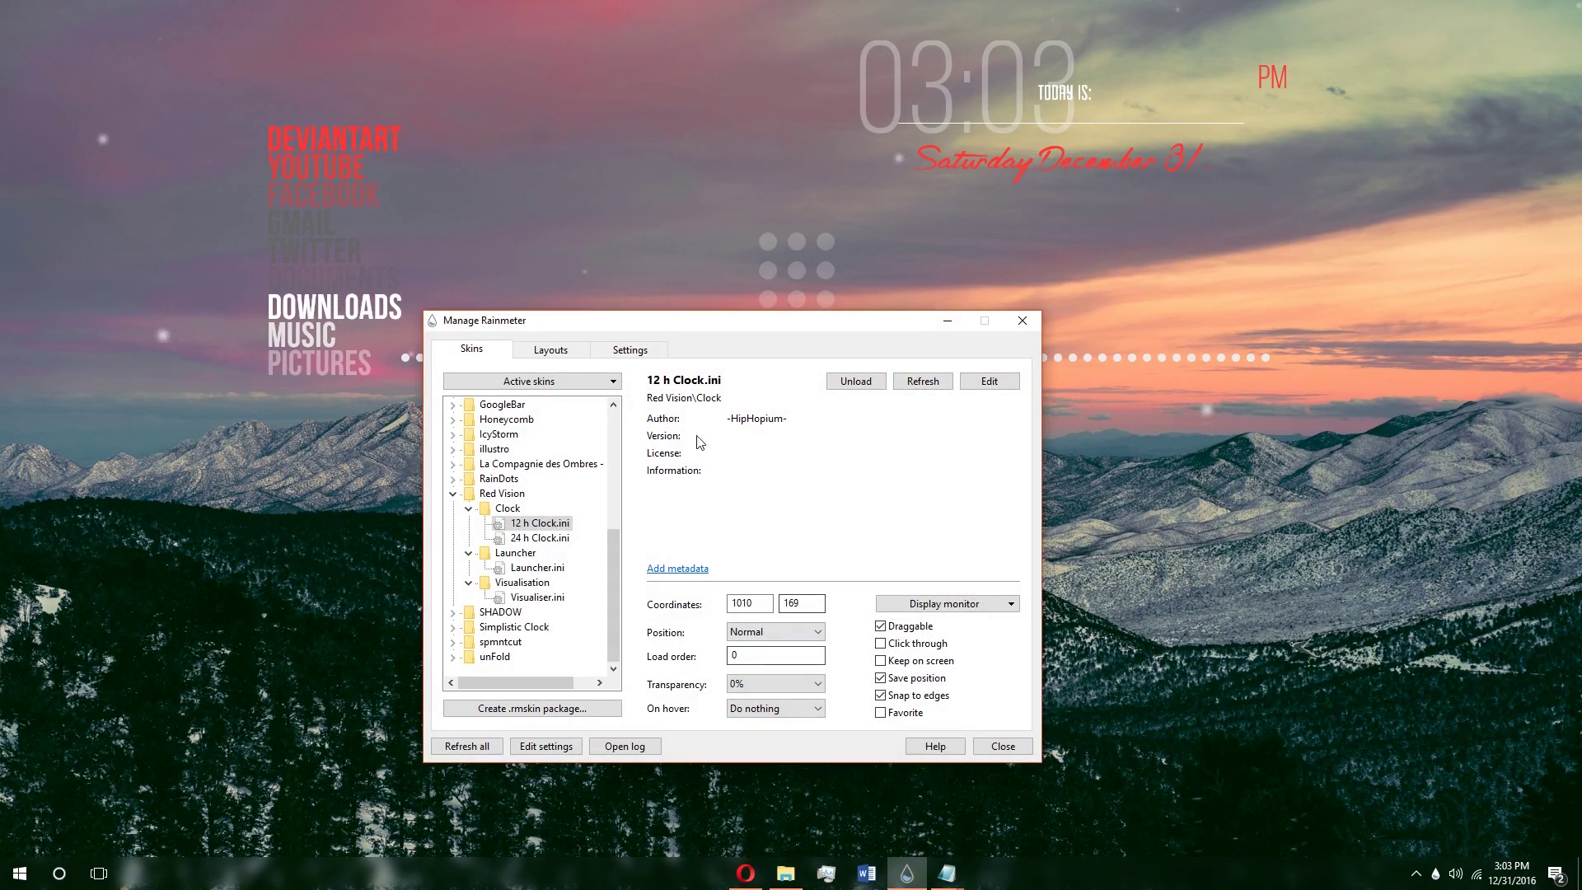
left_click(559, 352)
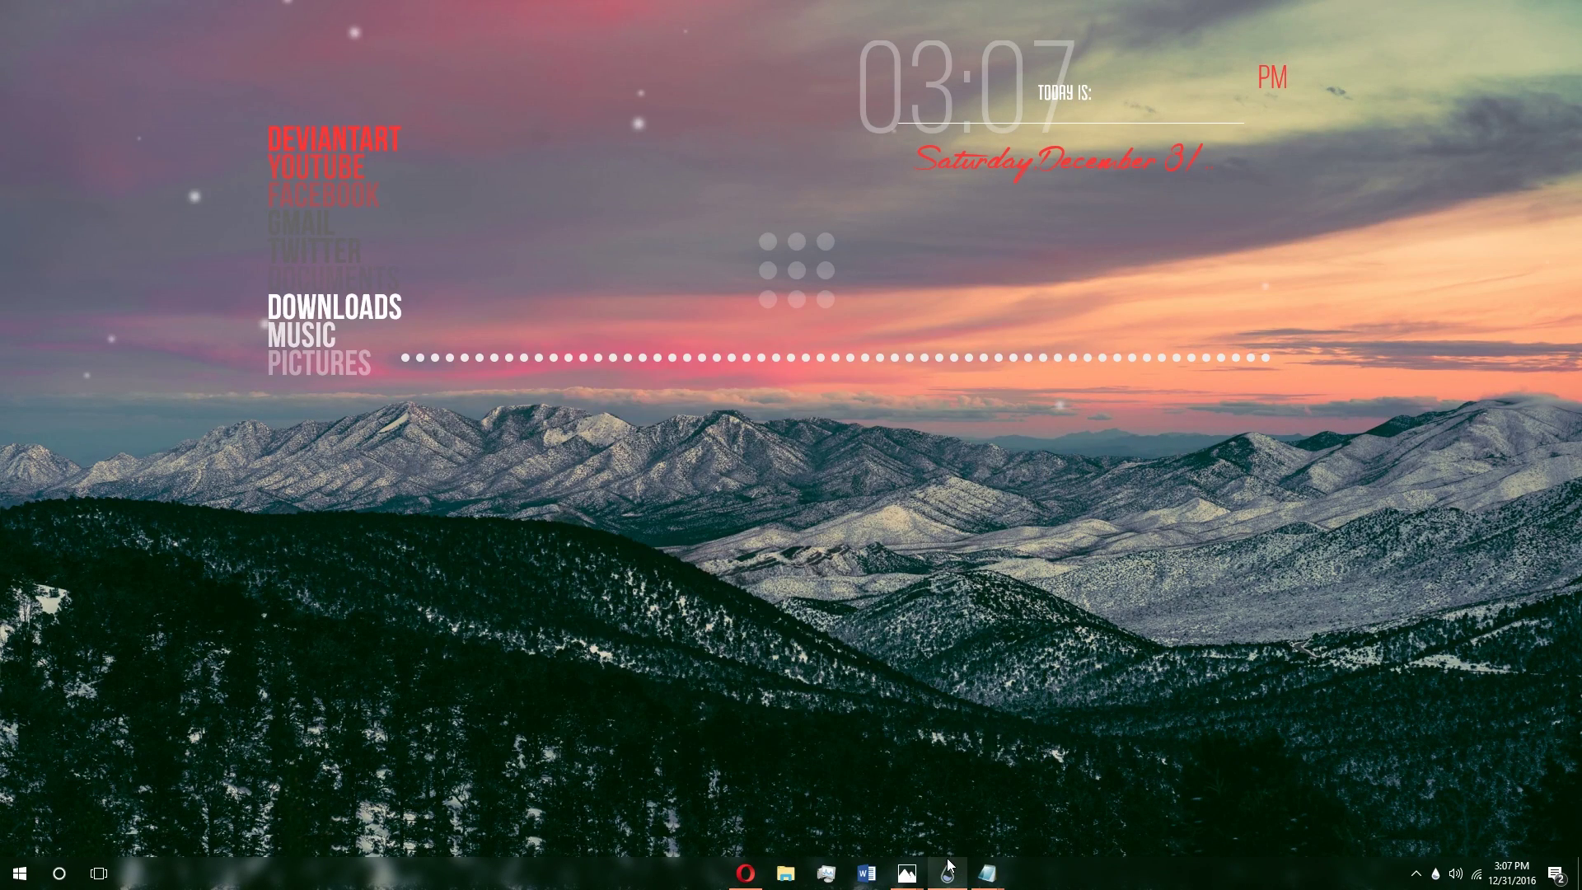
left_click(544, 433)
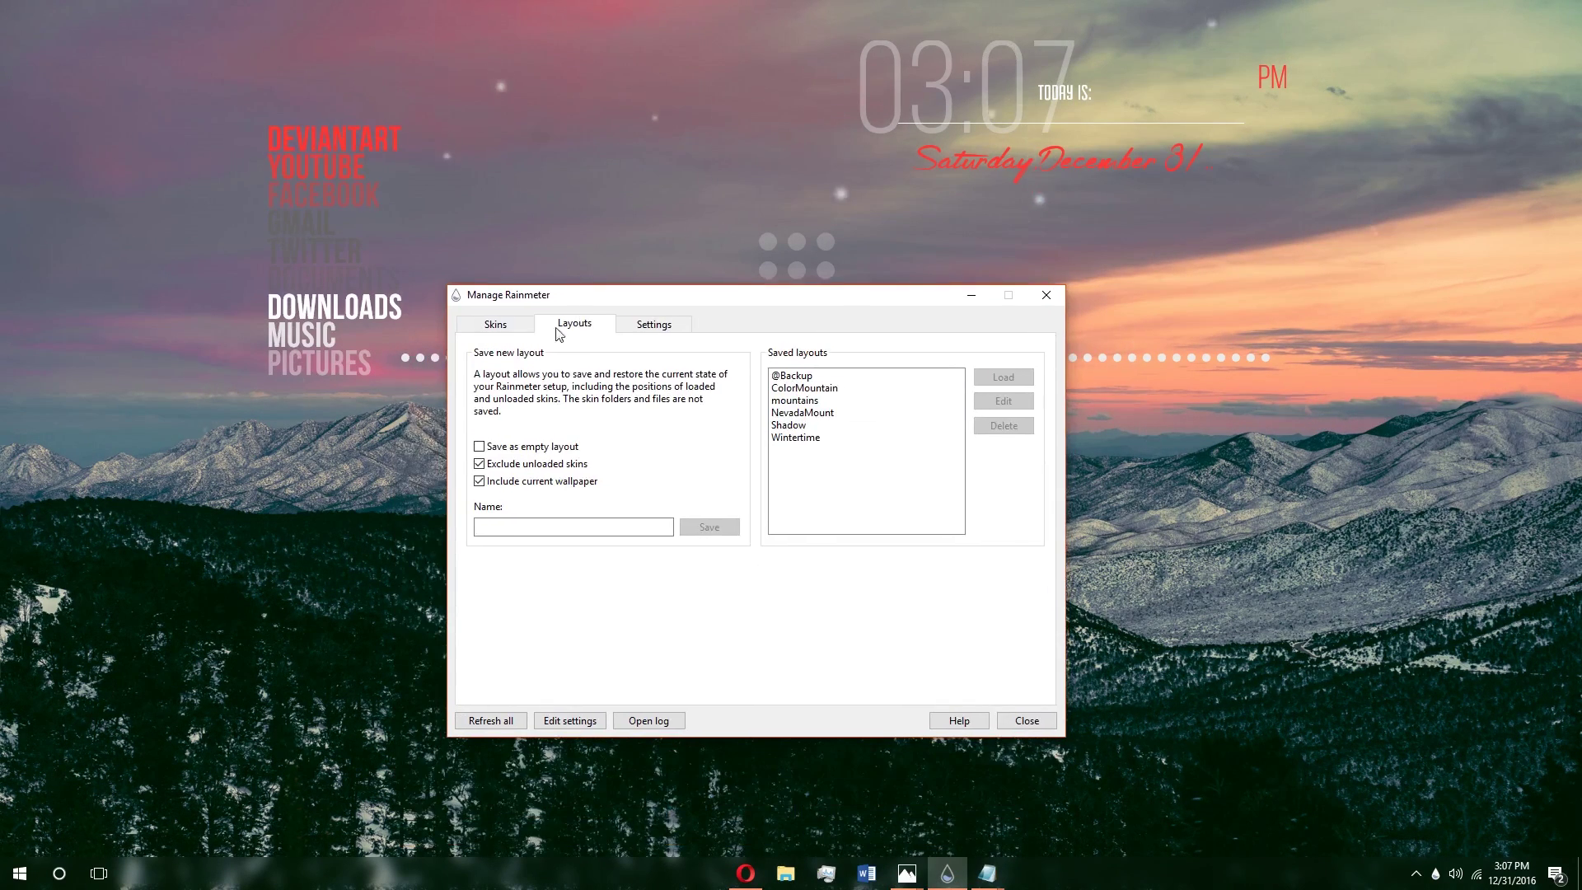
left_click(514, 326)
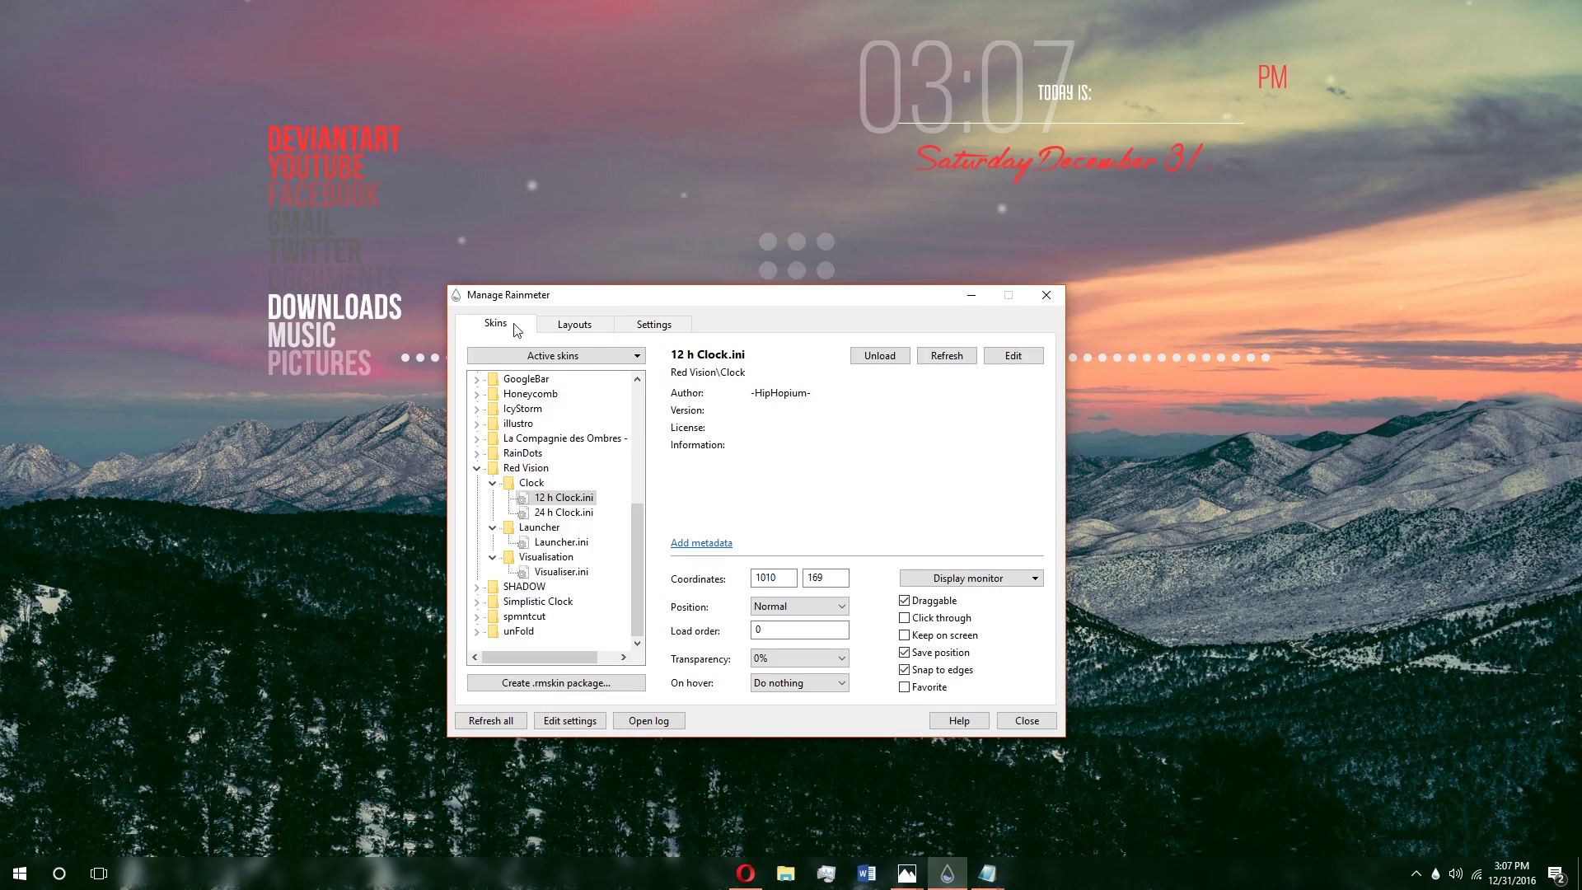
left_click(558, 320)
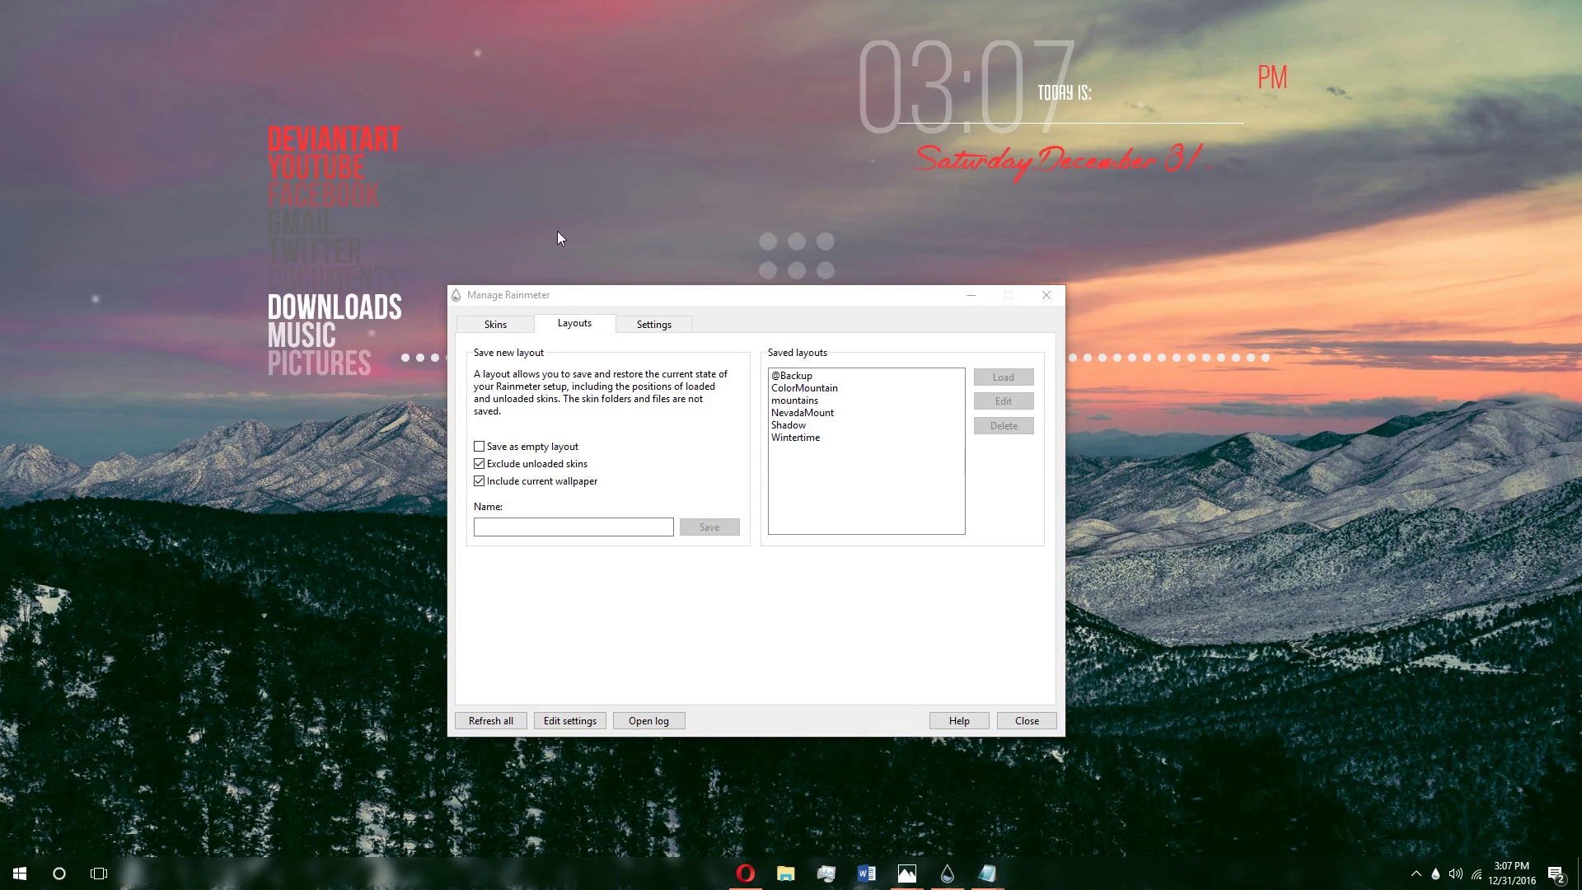
left_click_drag(558, 303, 559, 238)
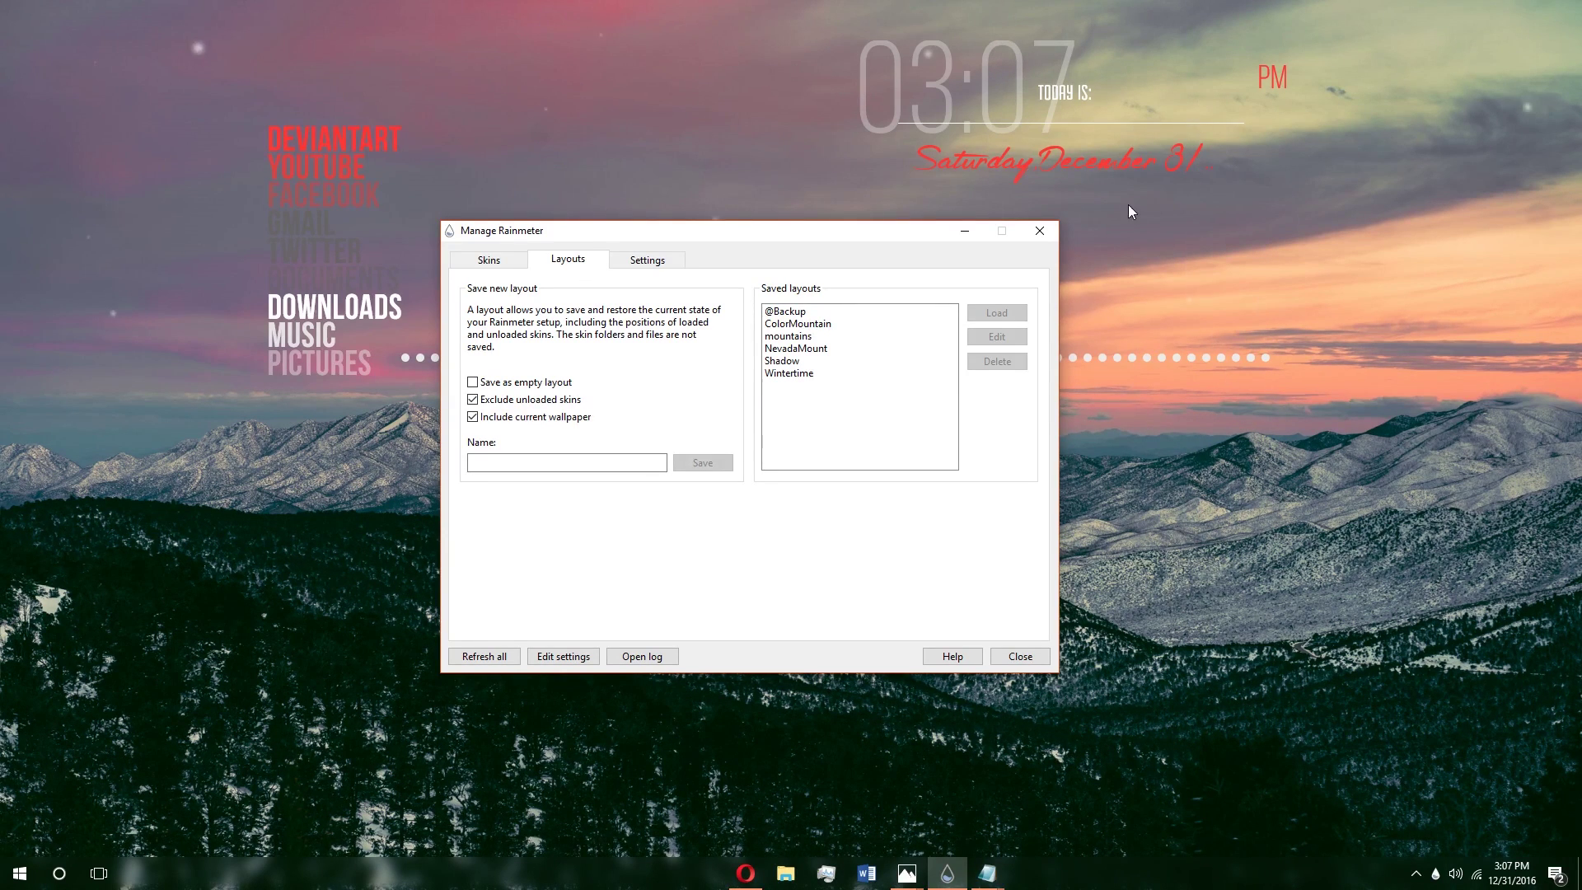
left_click_drag(918, 234, 1093, 396)
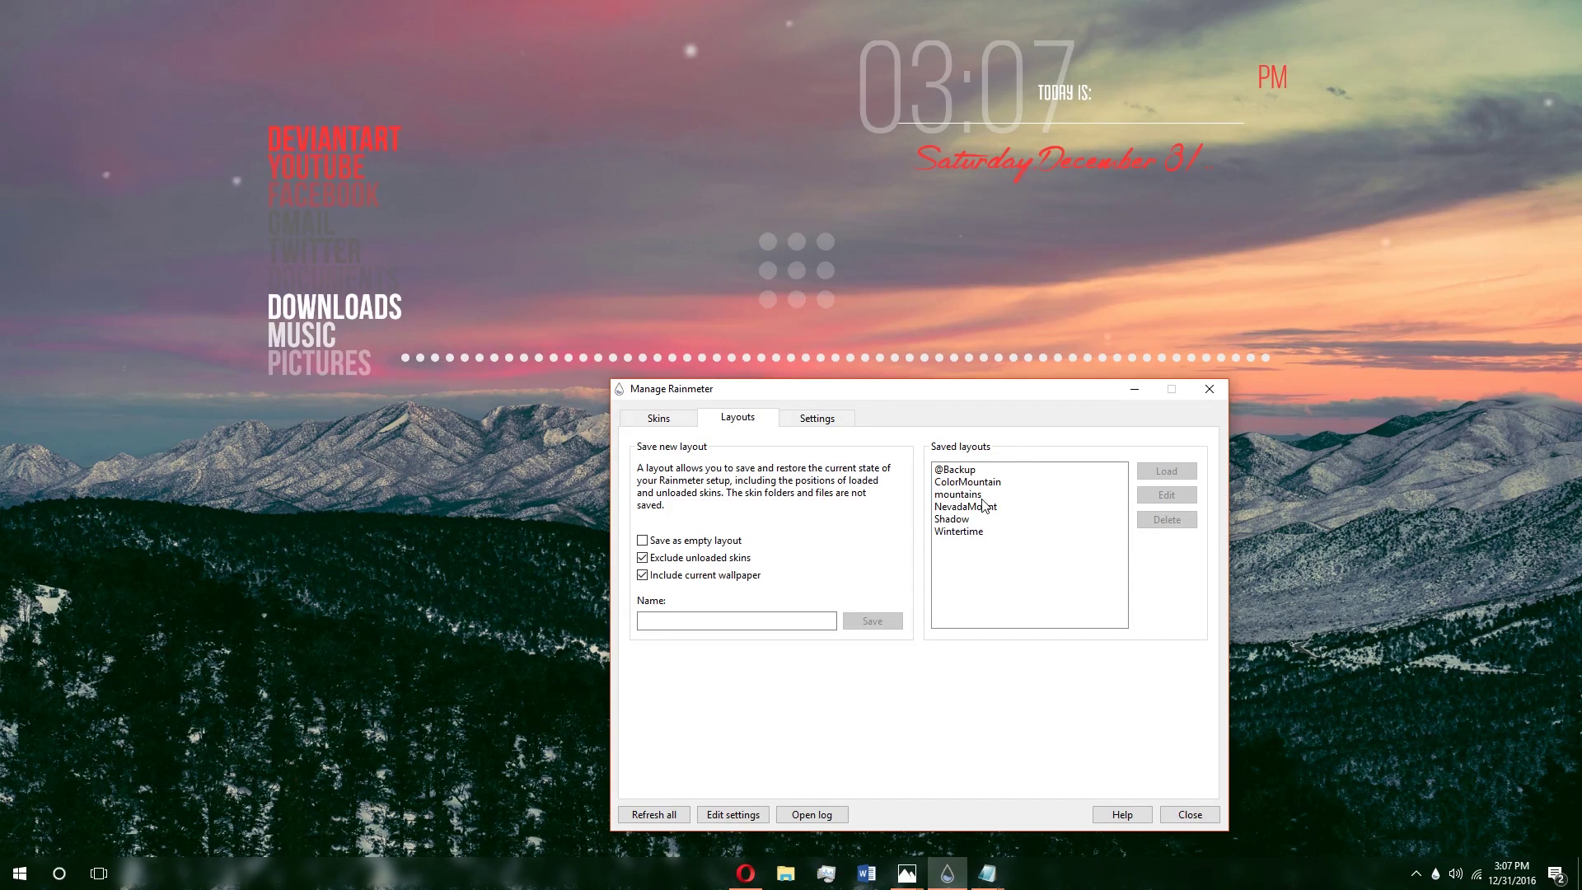
Step: Load the ColorMountain layout
left_click(1030, 482)
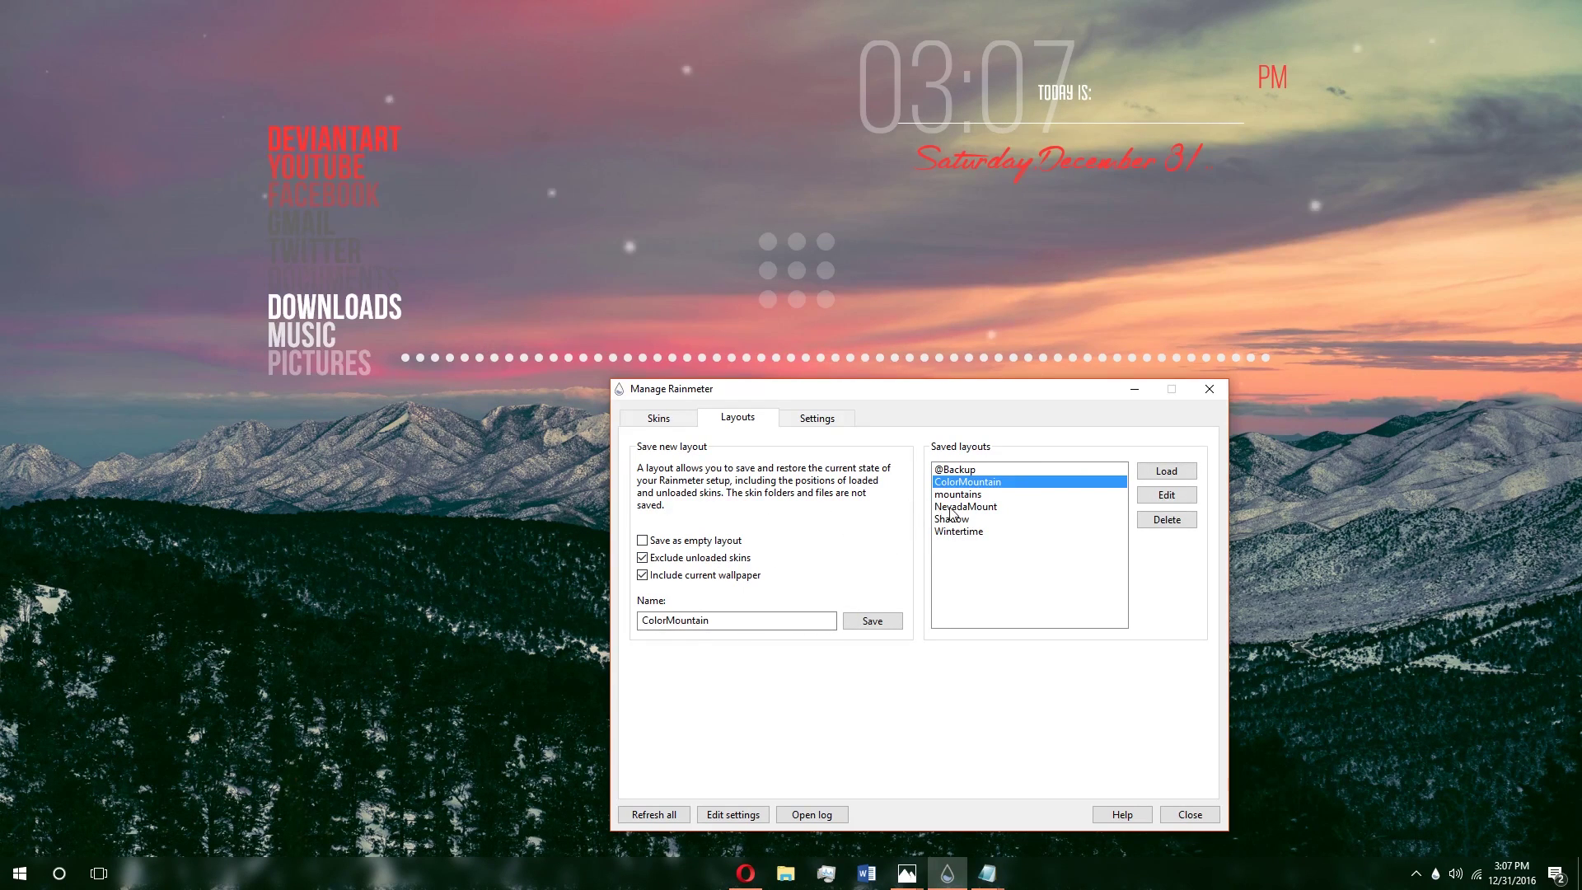
key("Down")
key("Down")
left_click(1043, 483)
double_click(1043, 483)
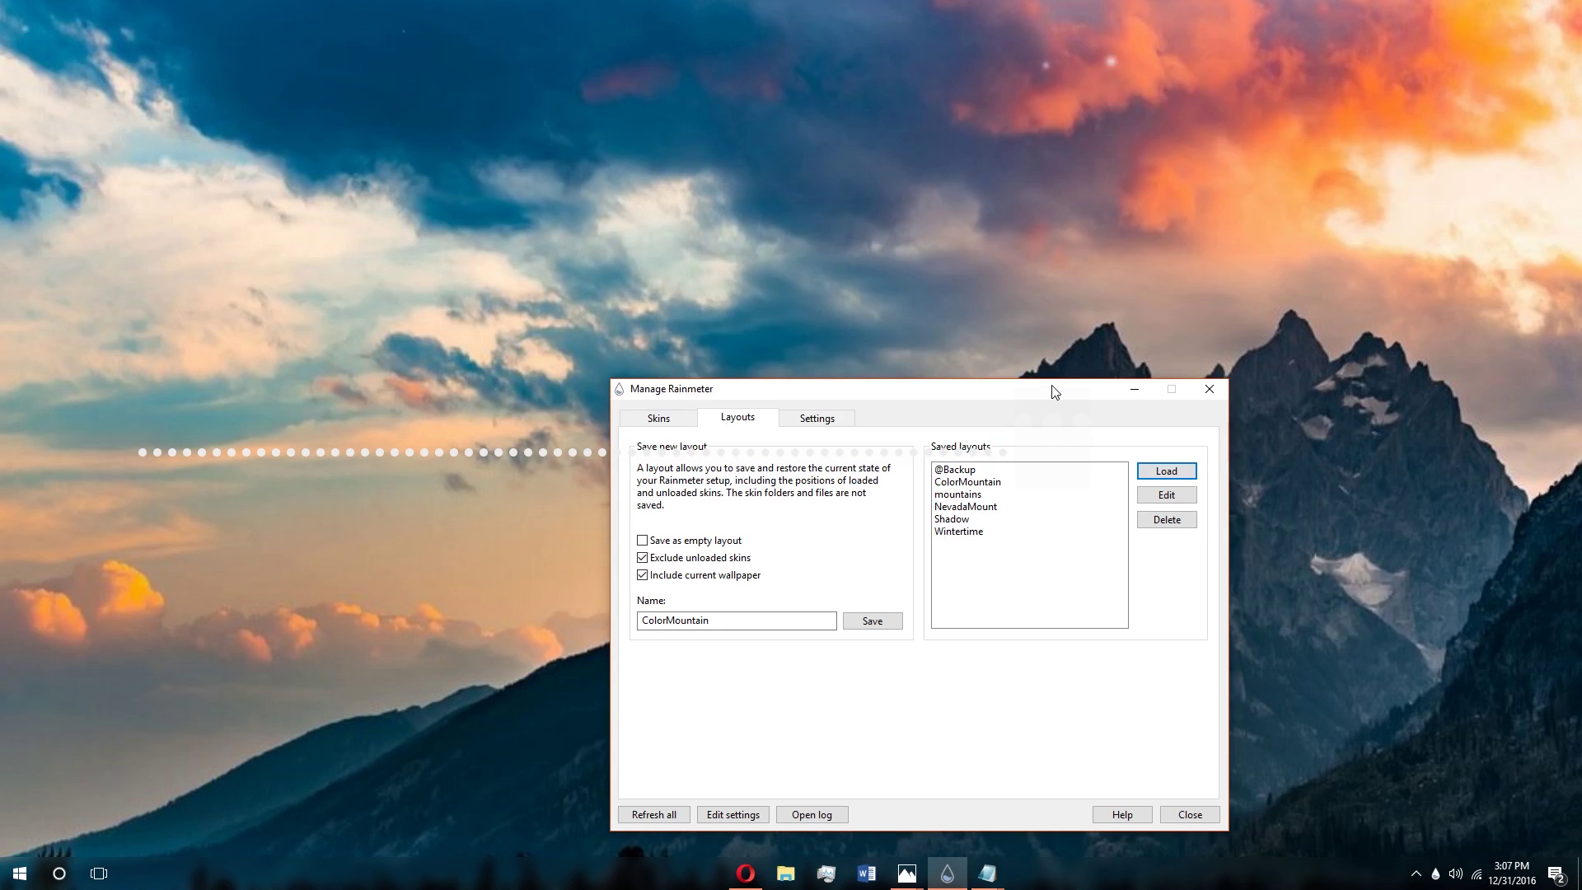
left_click_drag(1055, 391, 997, 251)
Step: Select and load the Wintertime layout
left_click(919, 393)
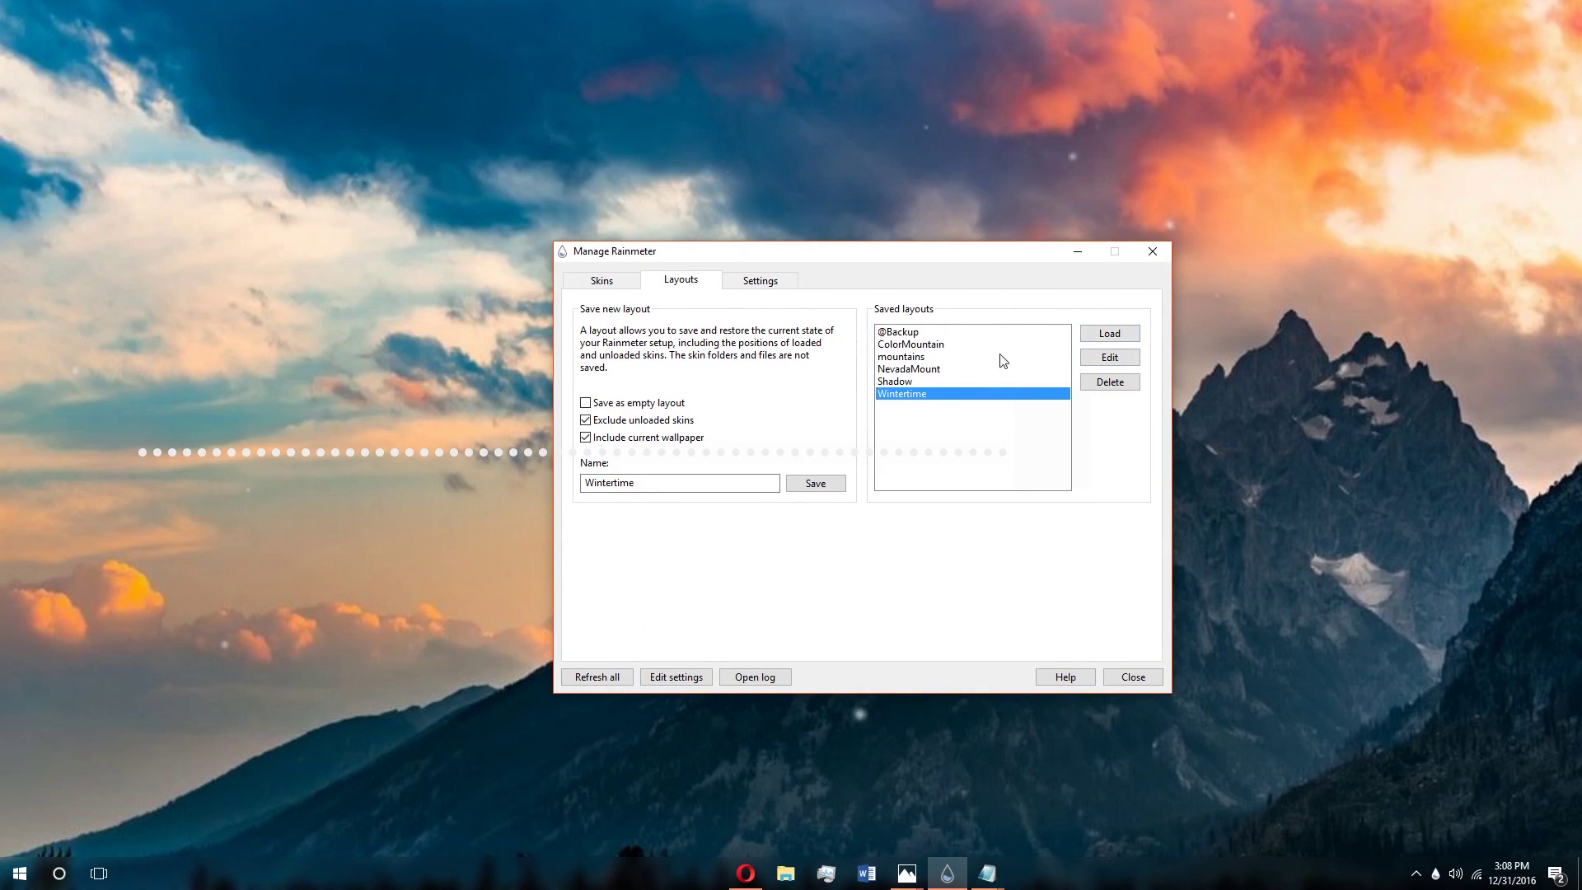
left_click(1109, 333)
left_click_drag(1021, 264, 1109, 318)
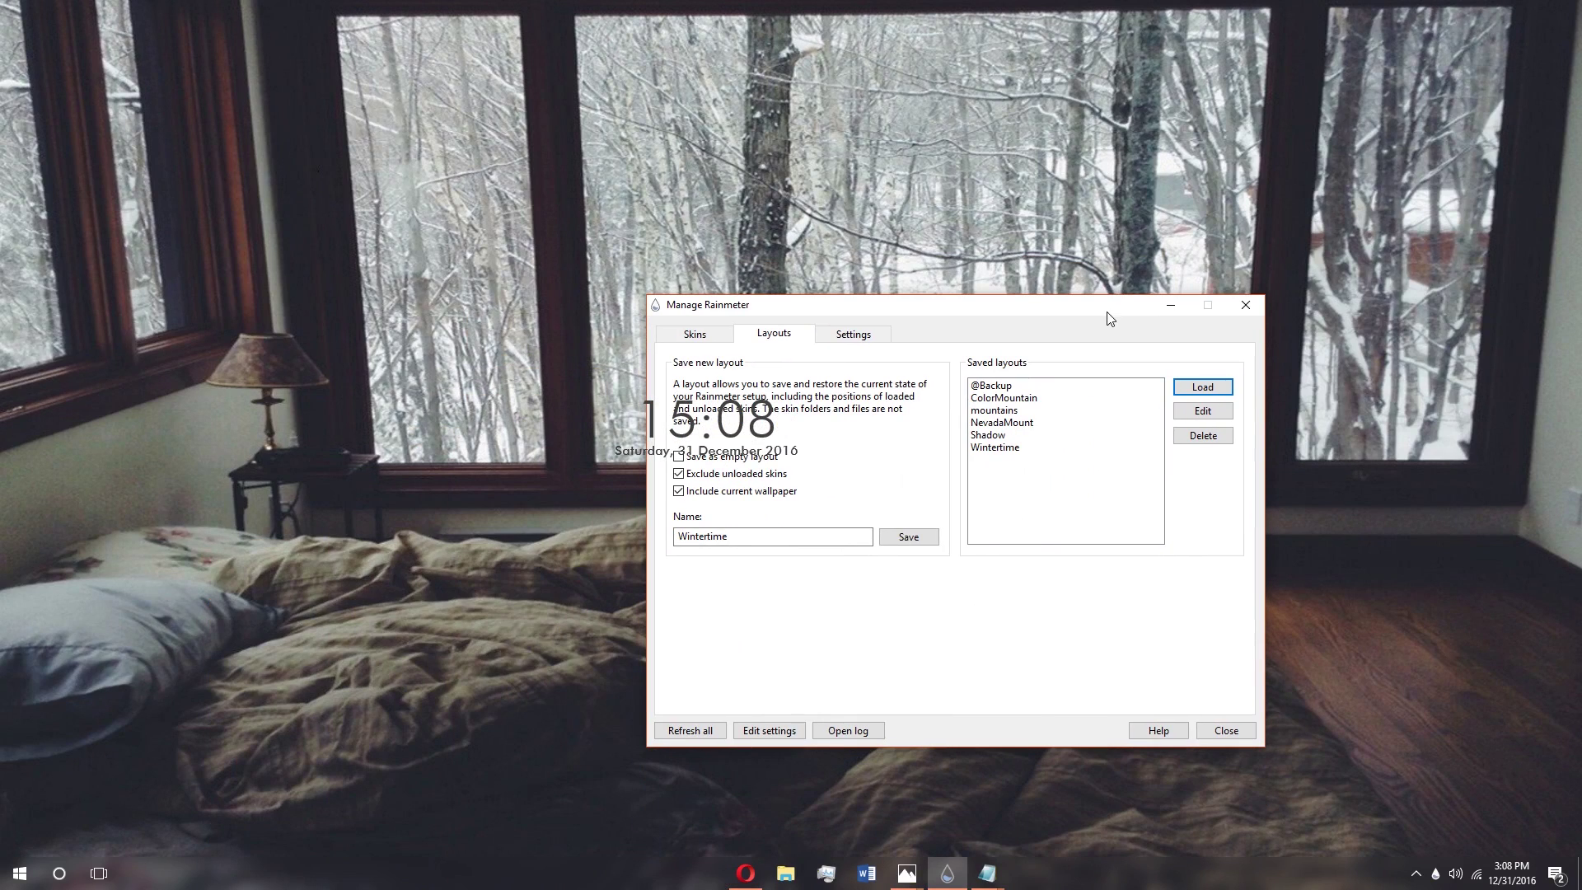
Step: Load the NevadaMount layout, moving the manager window aside
left_click(1045, 434)
left_click(1076, 422)
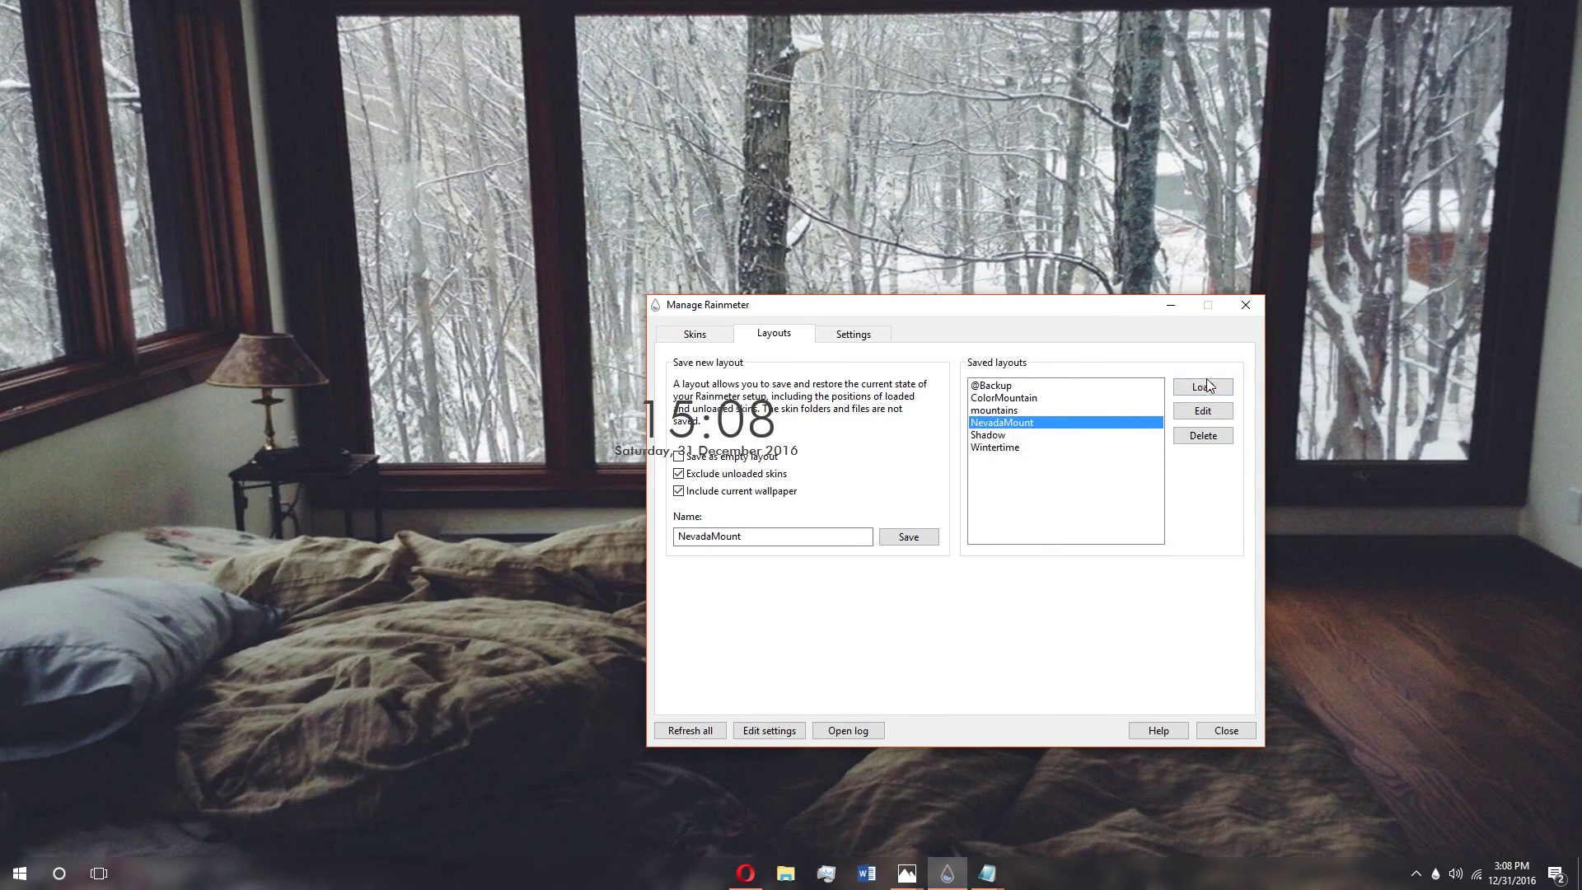
left_click(1205, 387)
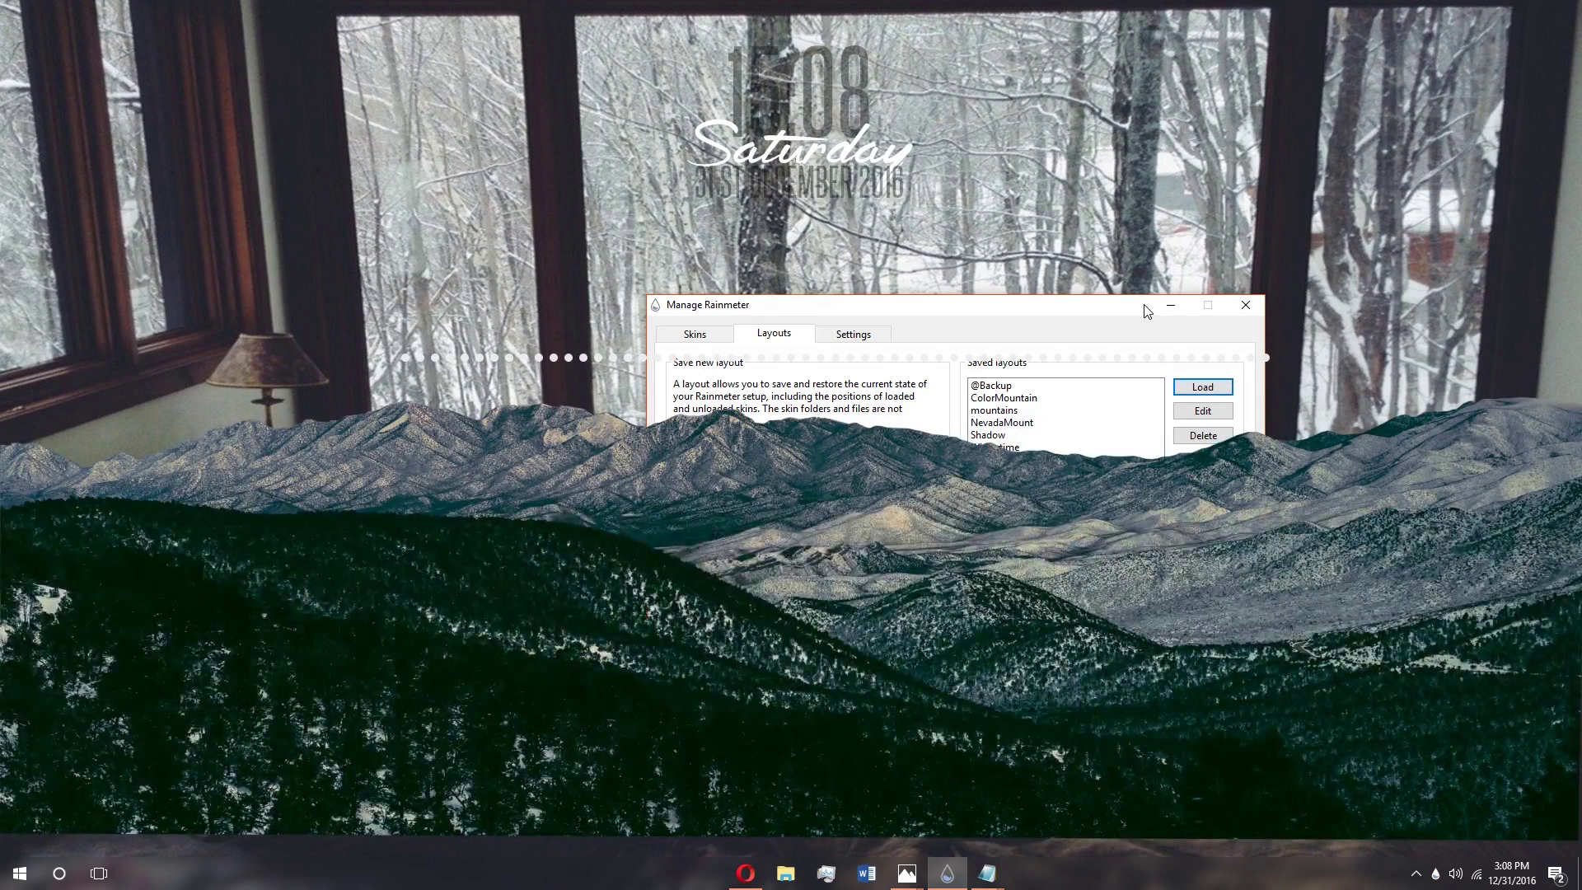
left_click_drag(1153, 311, 1201, 158)
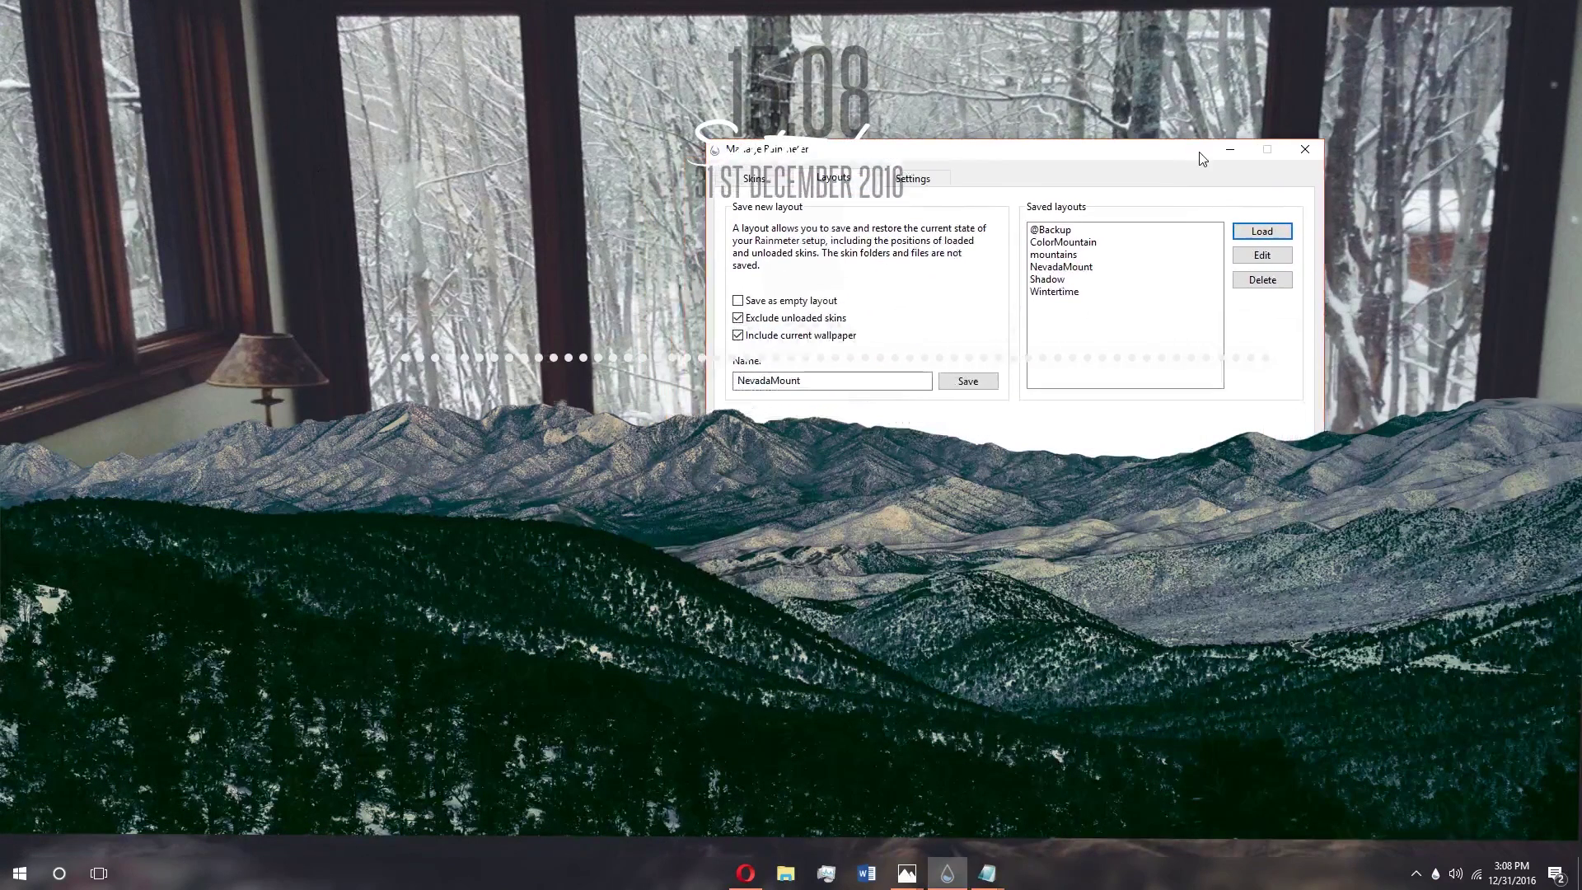
left_click(1100, 267)
left_click_drag(1071, 162, 1165, 154)
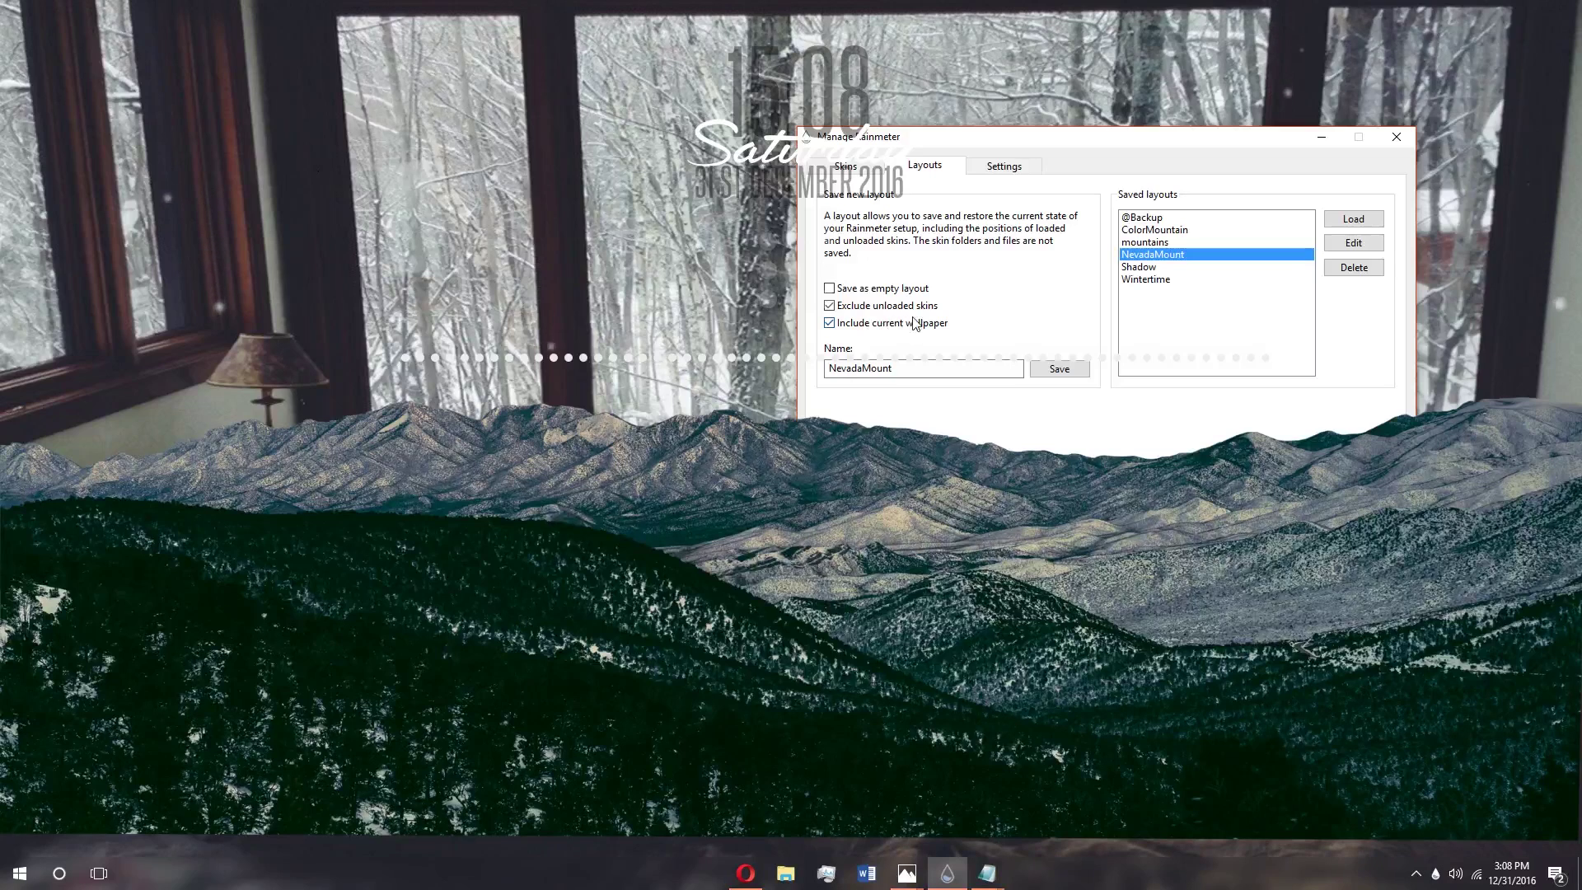
left_click_drag(1069, 146, 1127, 147)
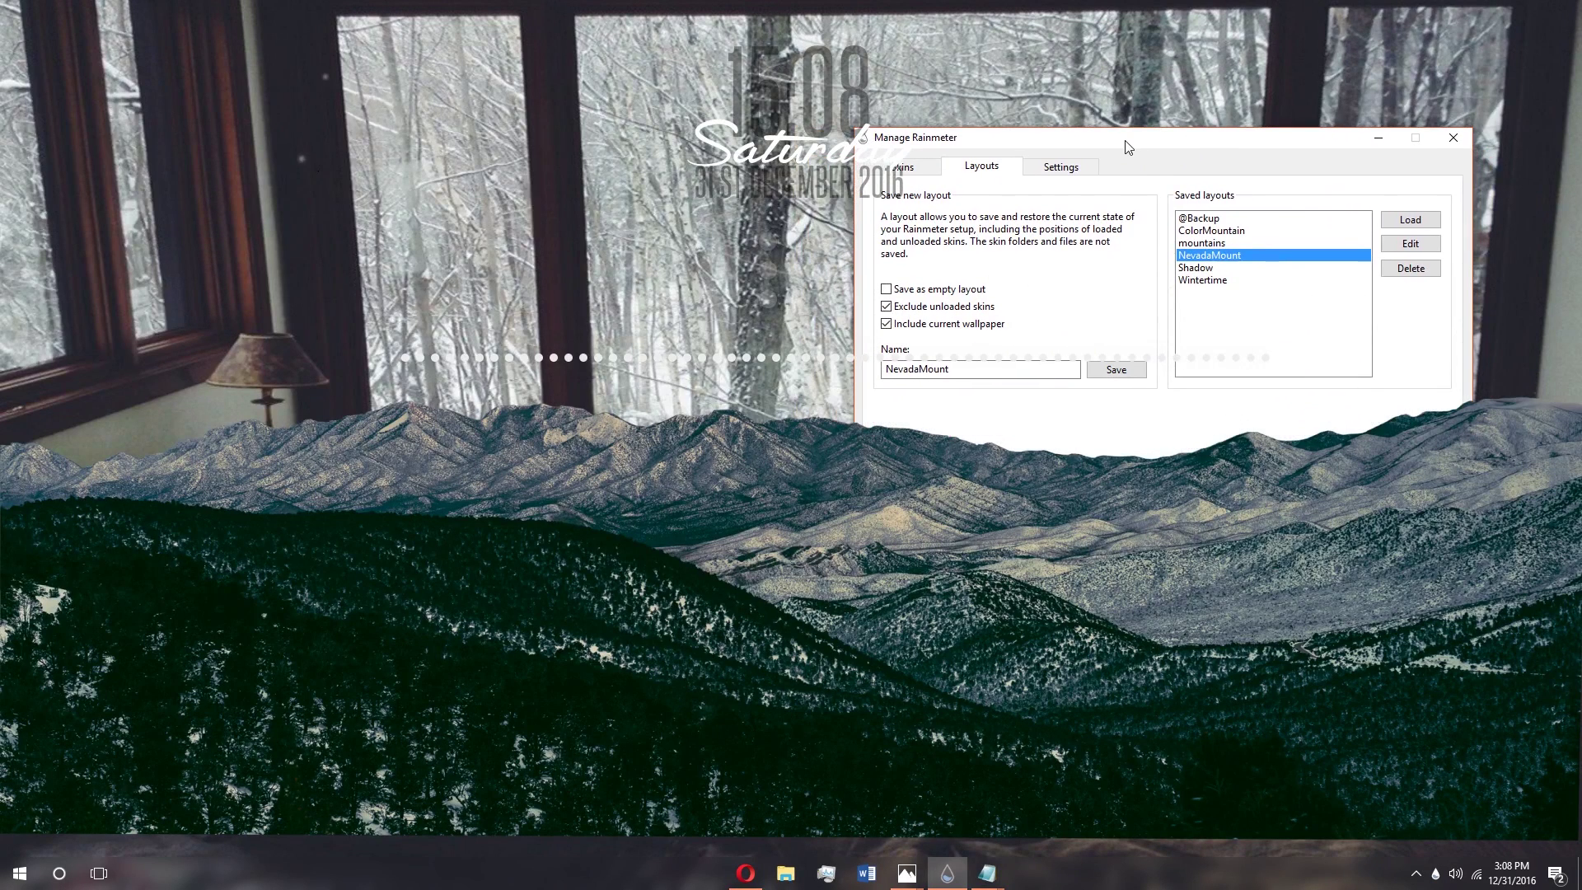
Step: Load Wintertime again, then minimize and restore the manager window
left_click(1236, 280)
left_click(1389, 223)
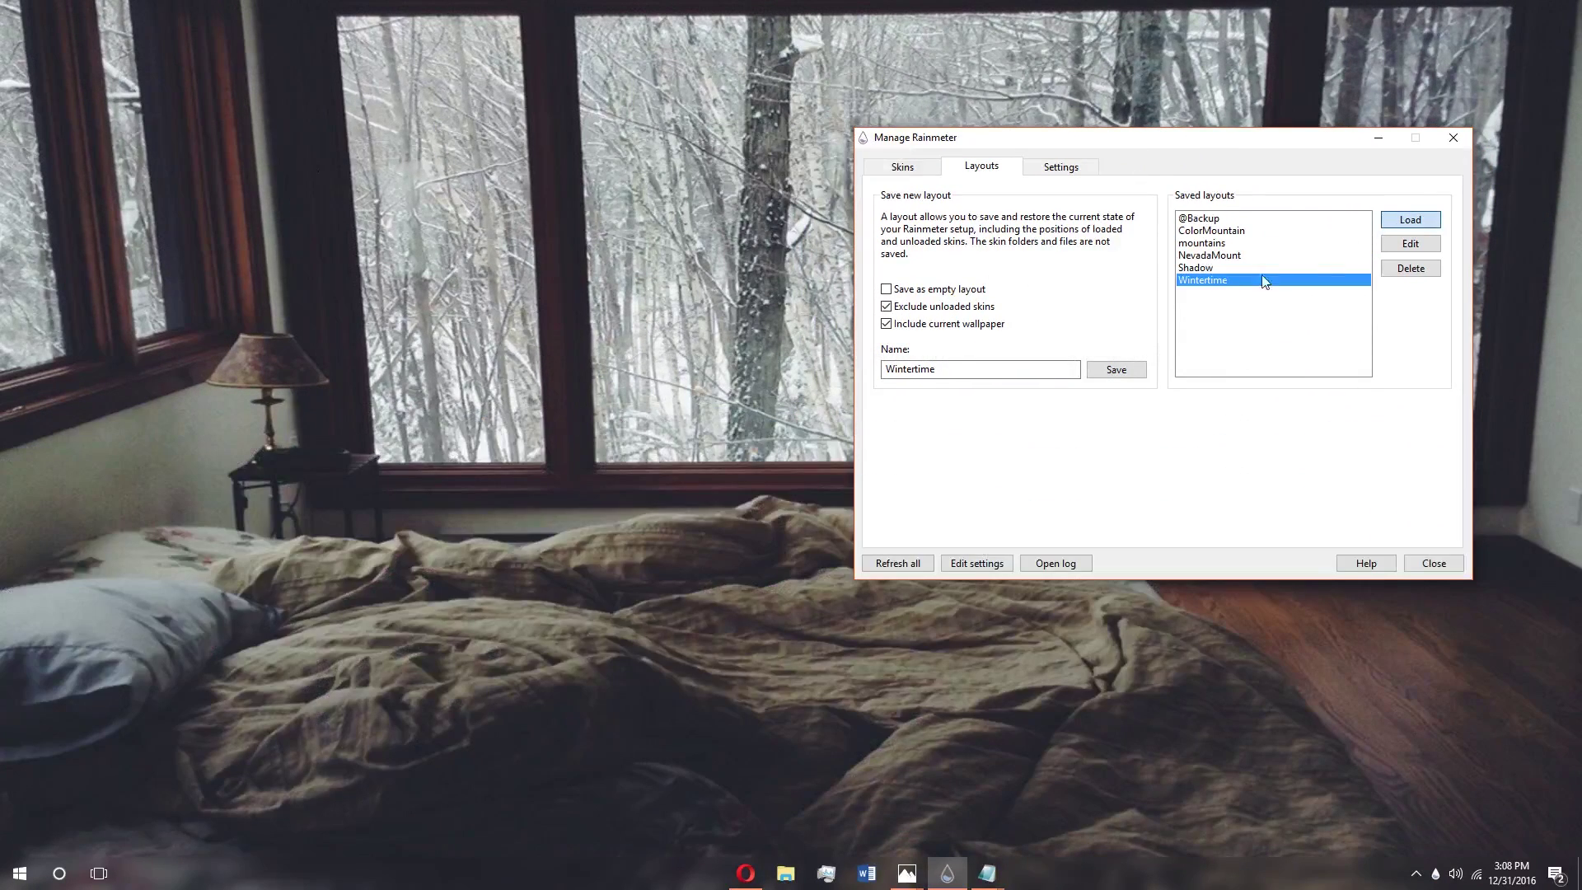
left_click(1368, 138)
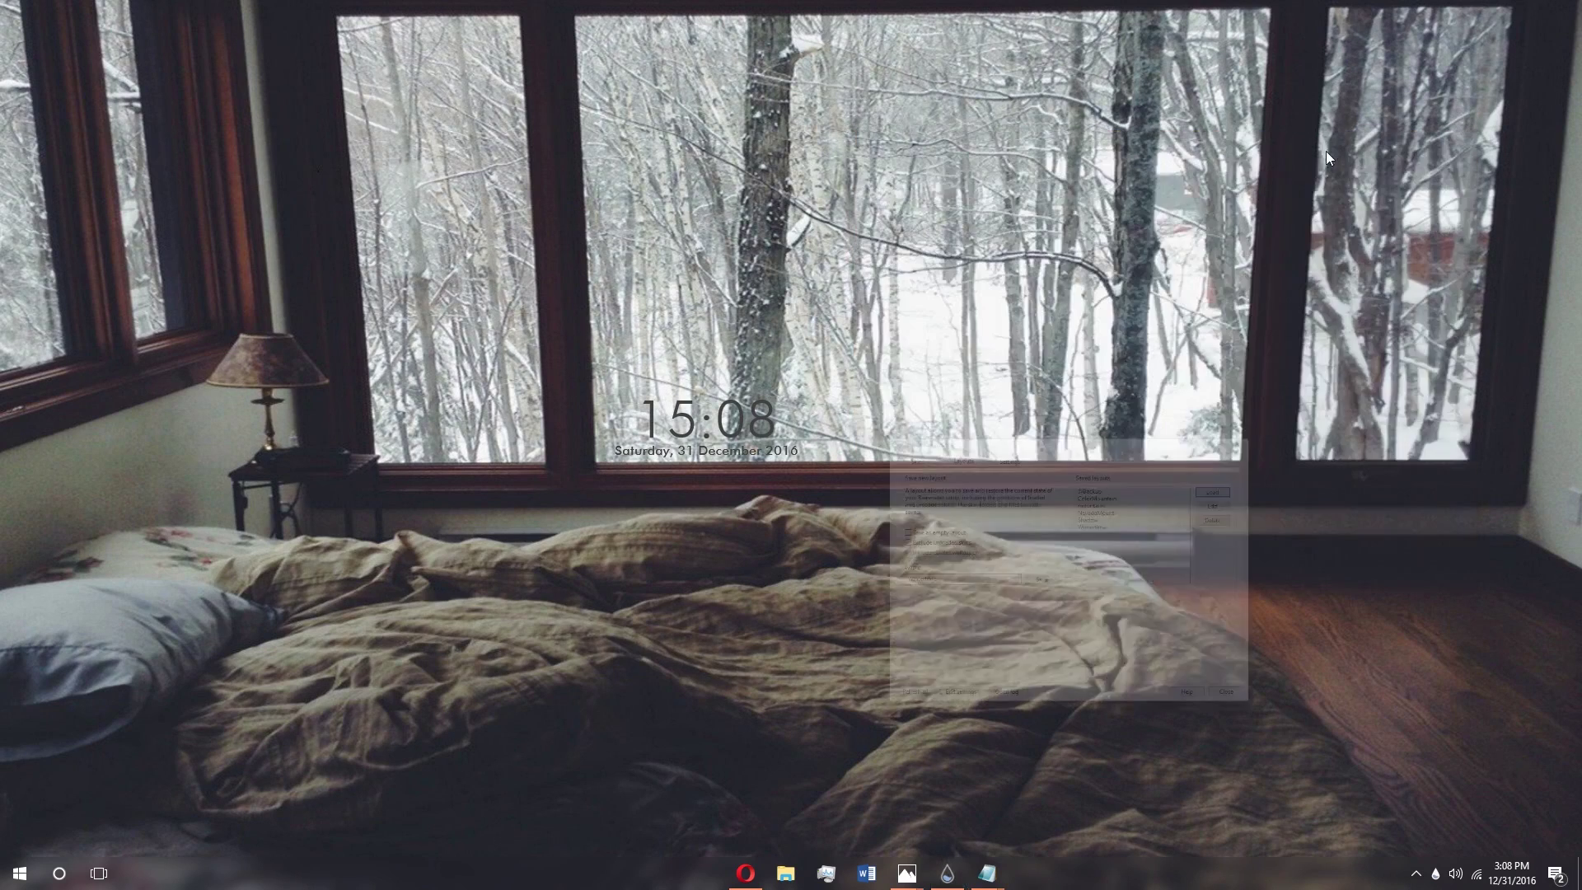
left_click(947, 872)
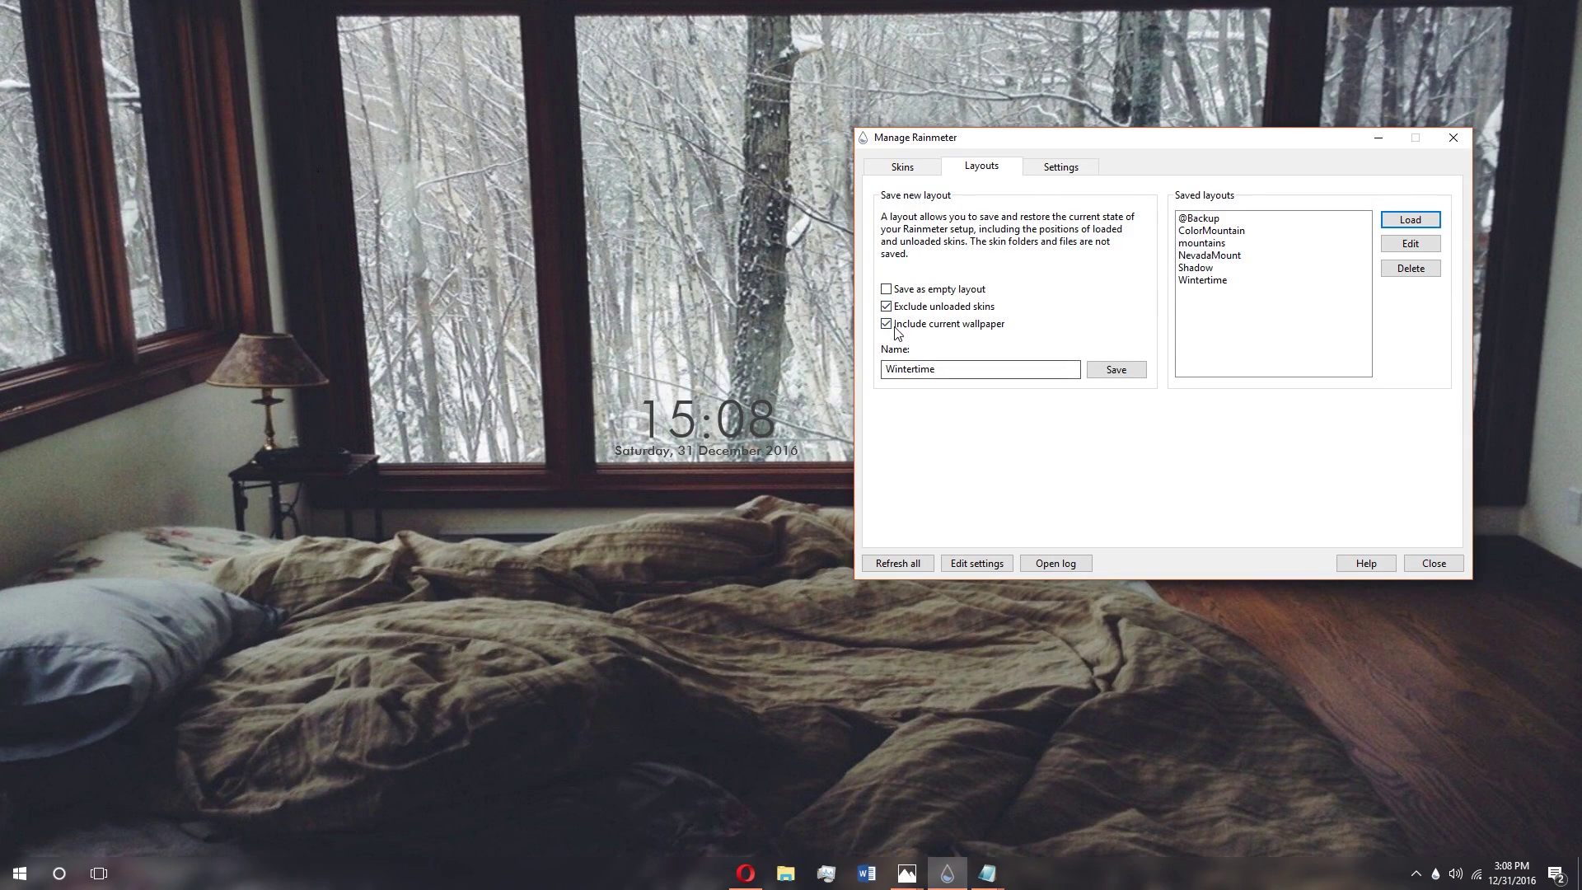
Step: Toggle 'Save as empty layout' on and off and reselect the Wintertime layout
left_click(888, 291)
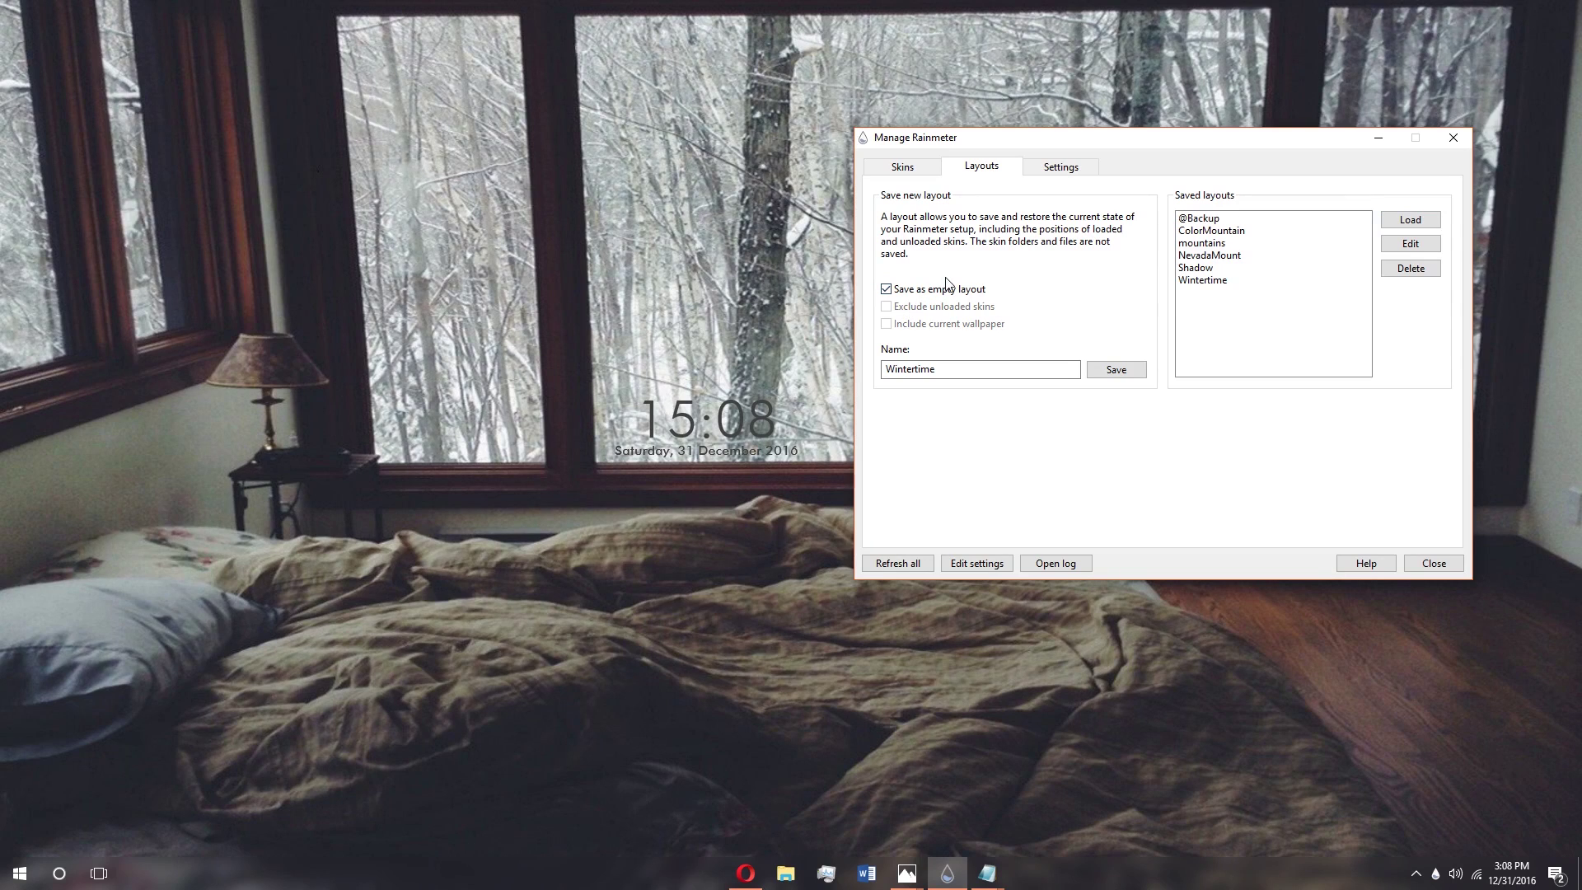
left_click(885, 290)
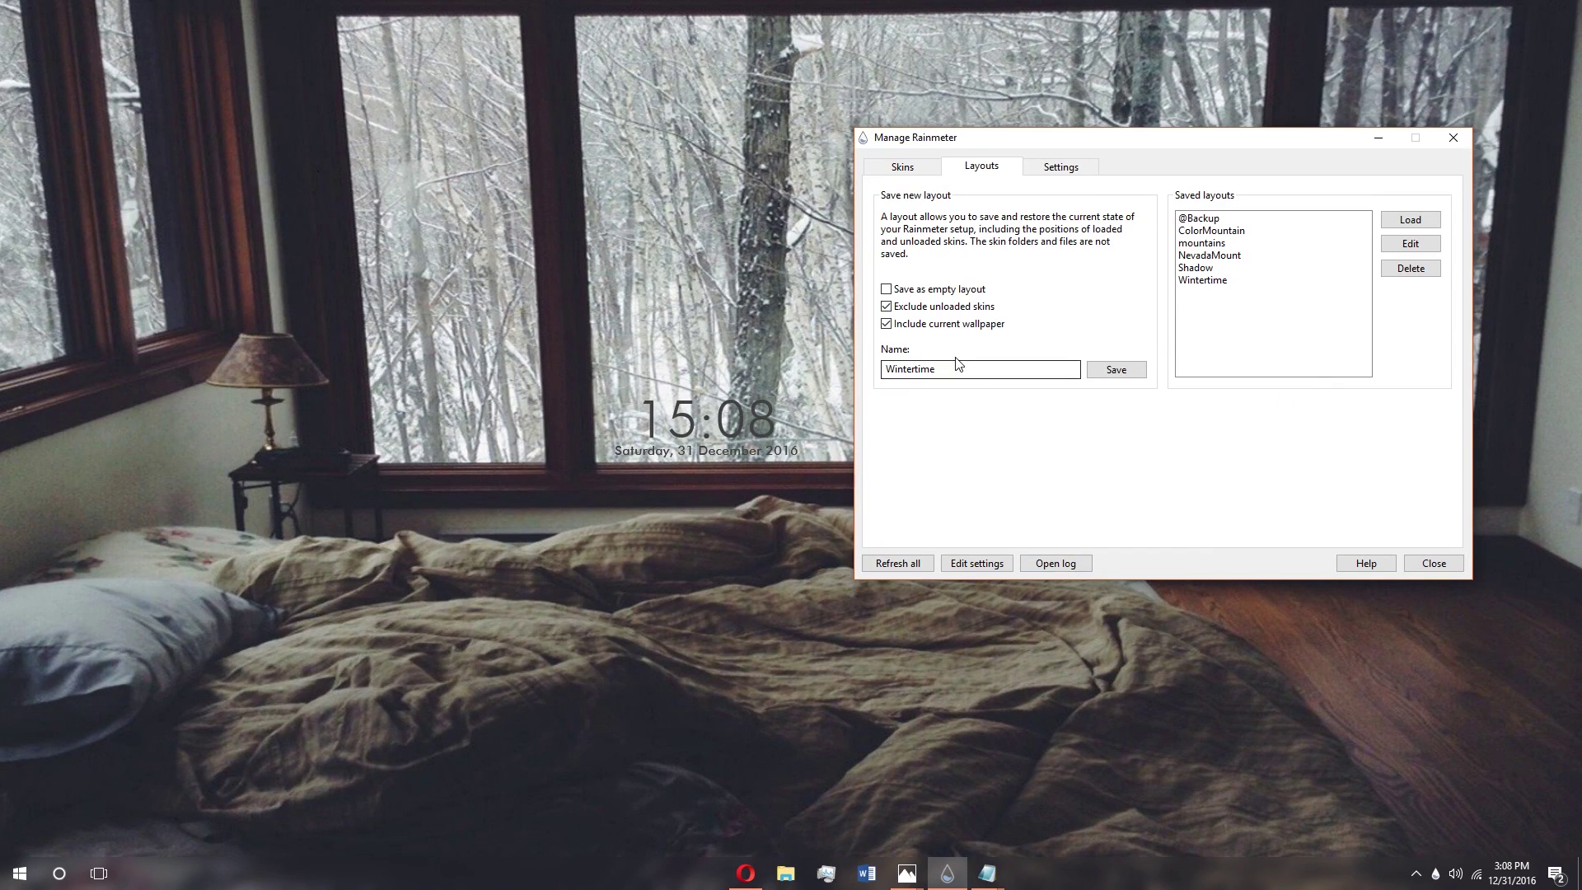
left_click_drag(964, 368, 852, 369)
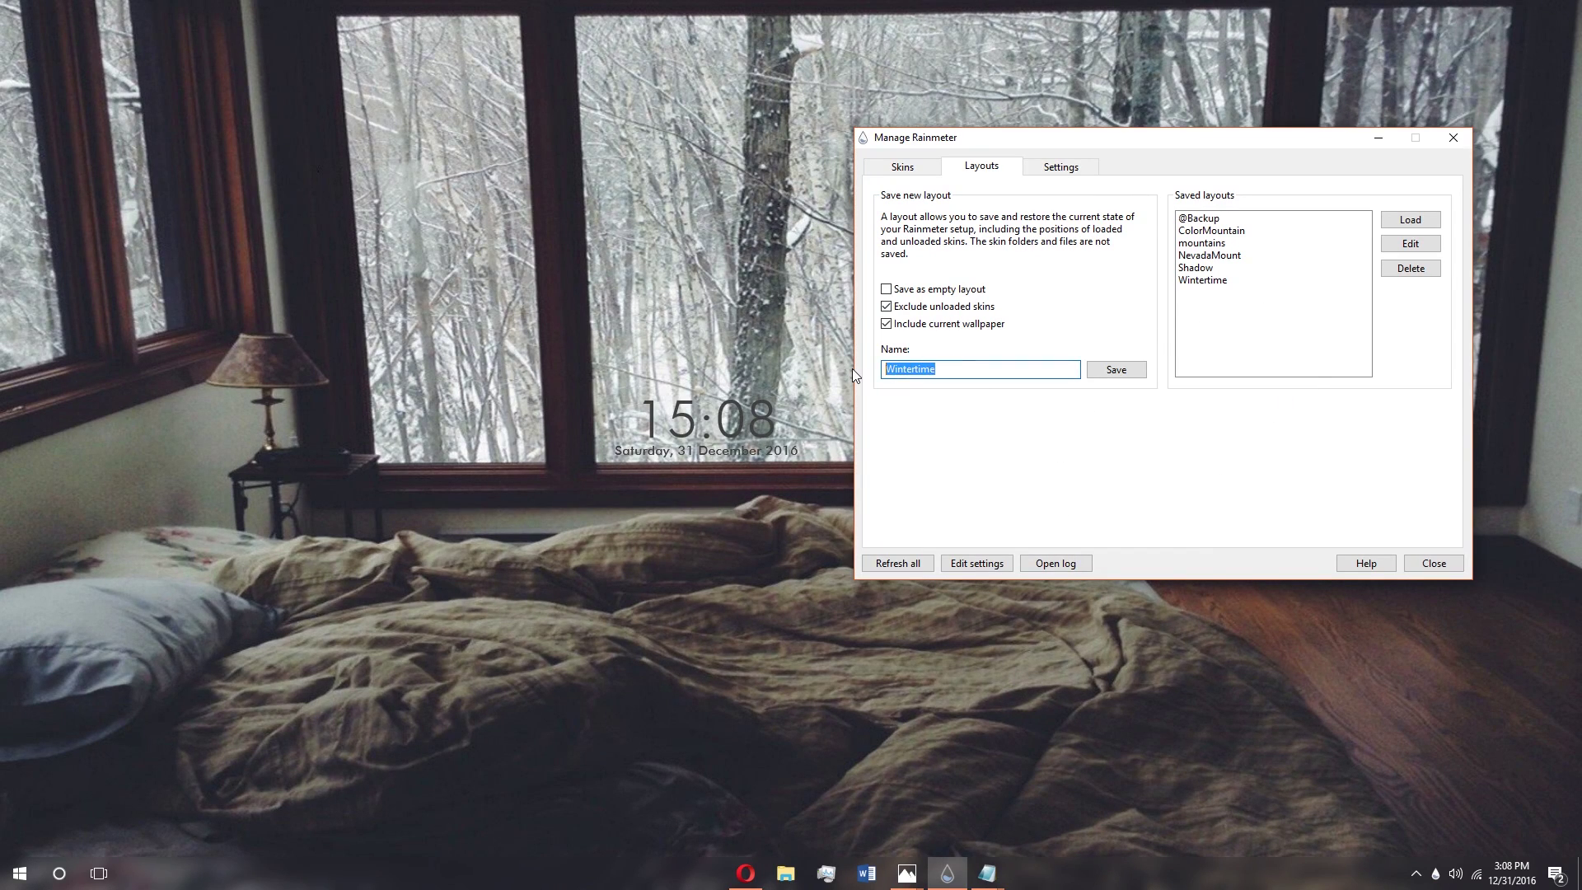
left_click(1200, 270)
left_click(1236, 280)
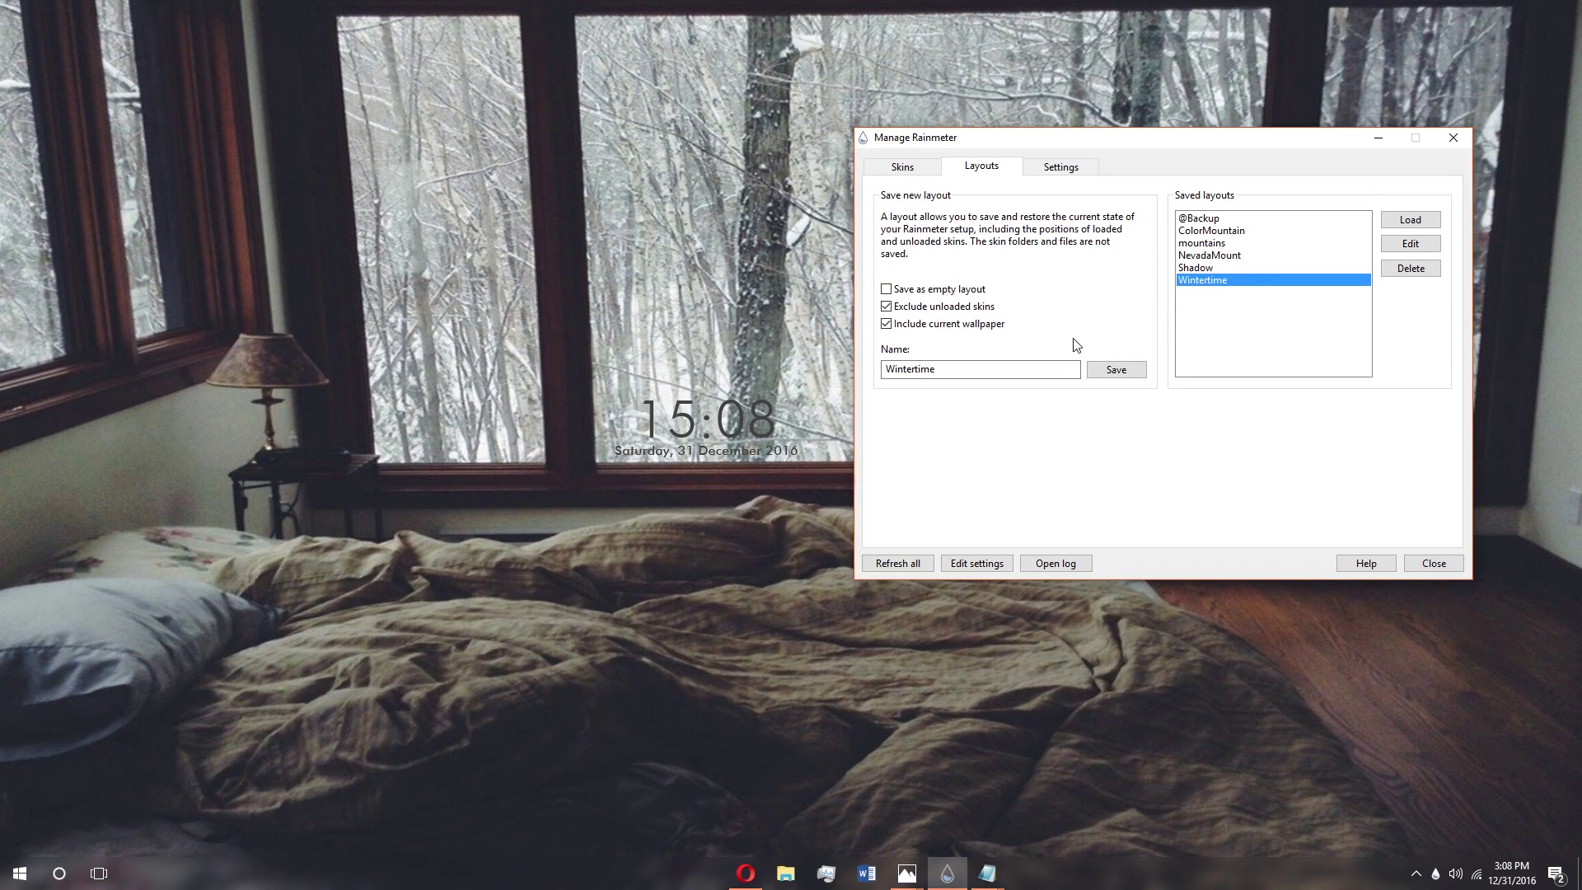
Step: Switch back and forth between the Skins and Layouts tabs twice
left_click(898, 168)
left_click(983, 168)
left_click(907, 169)
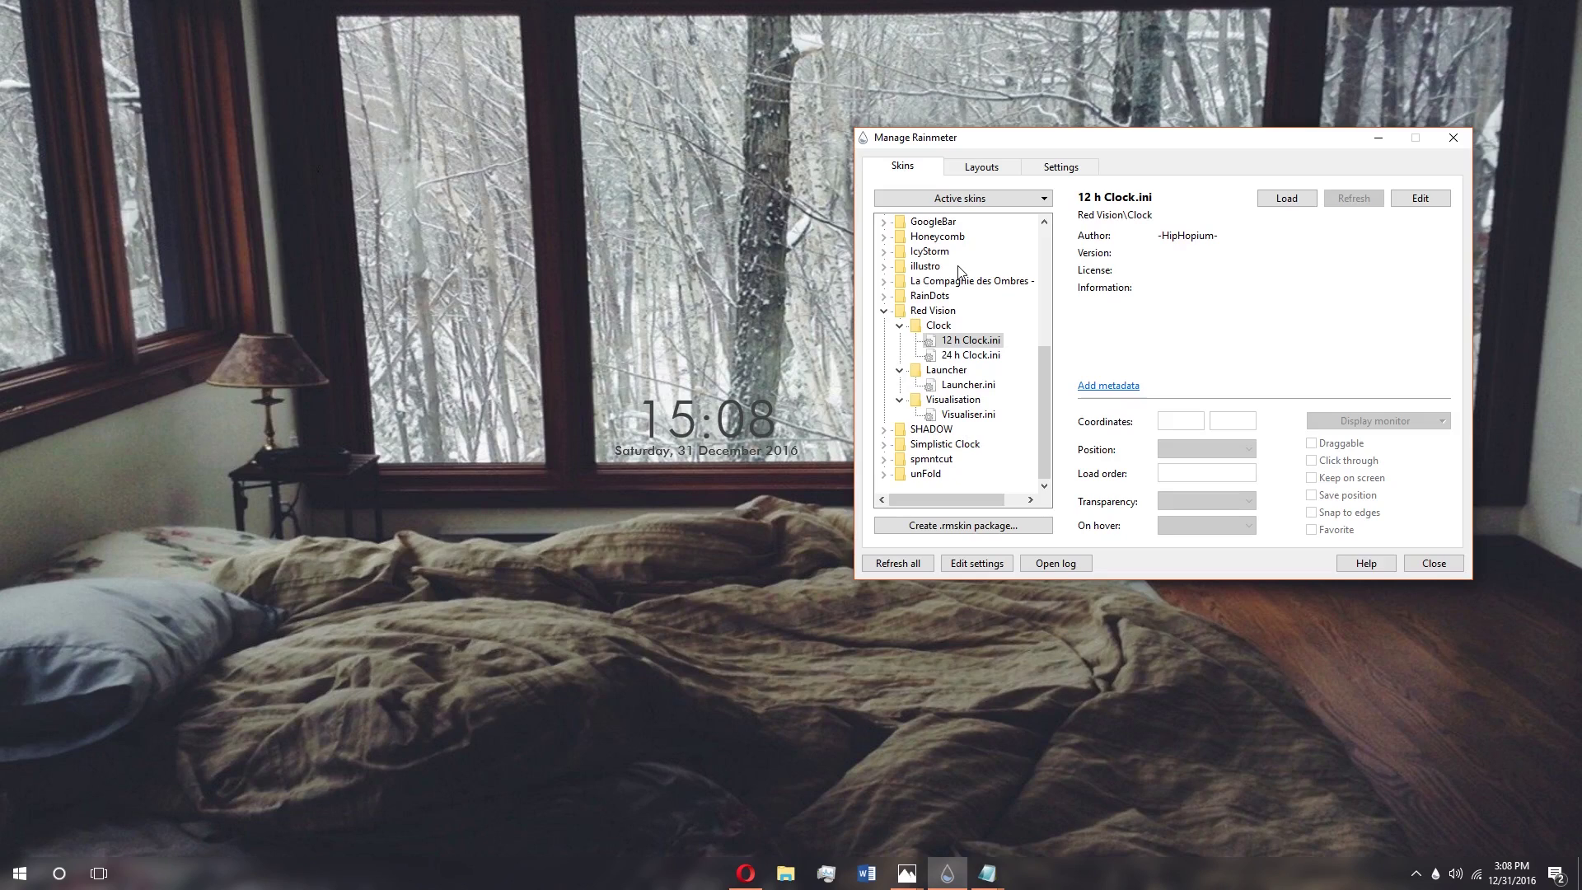
left_click(981, 165)
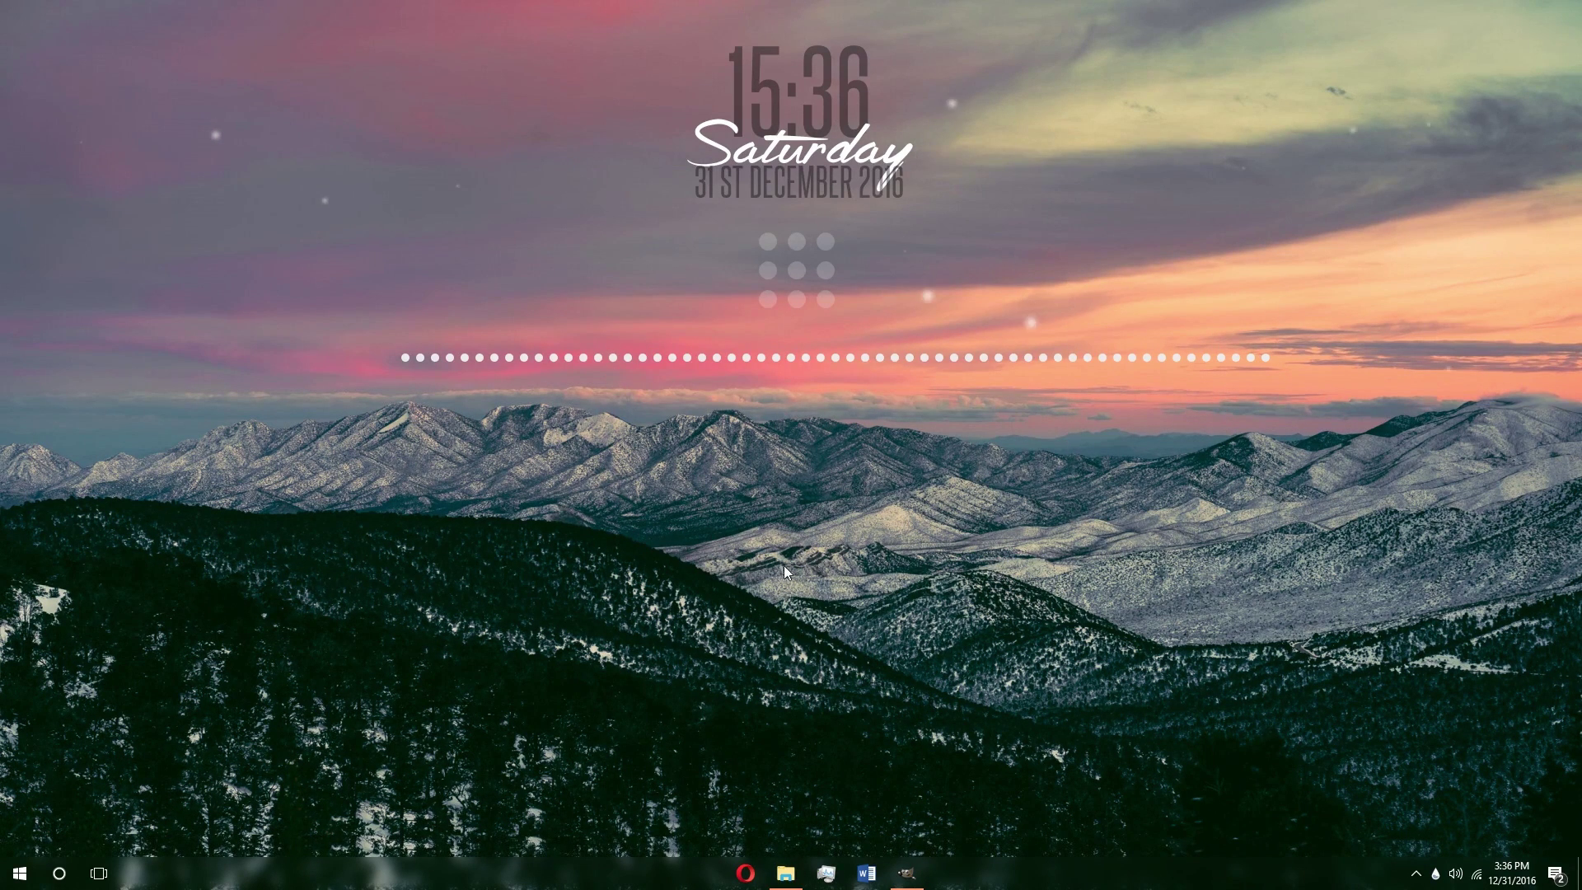
Step: Unload the mountain cutout skin from the desktop
right_click(919, 579)
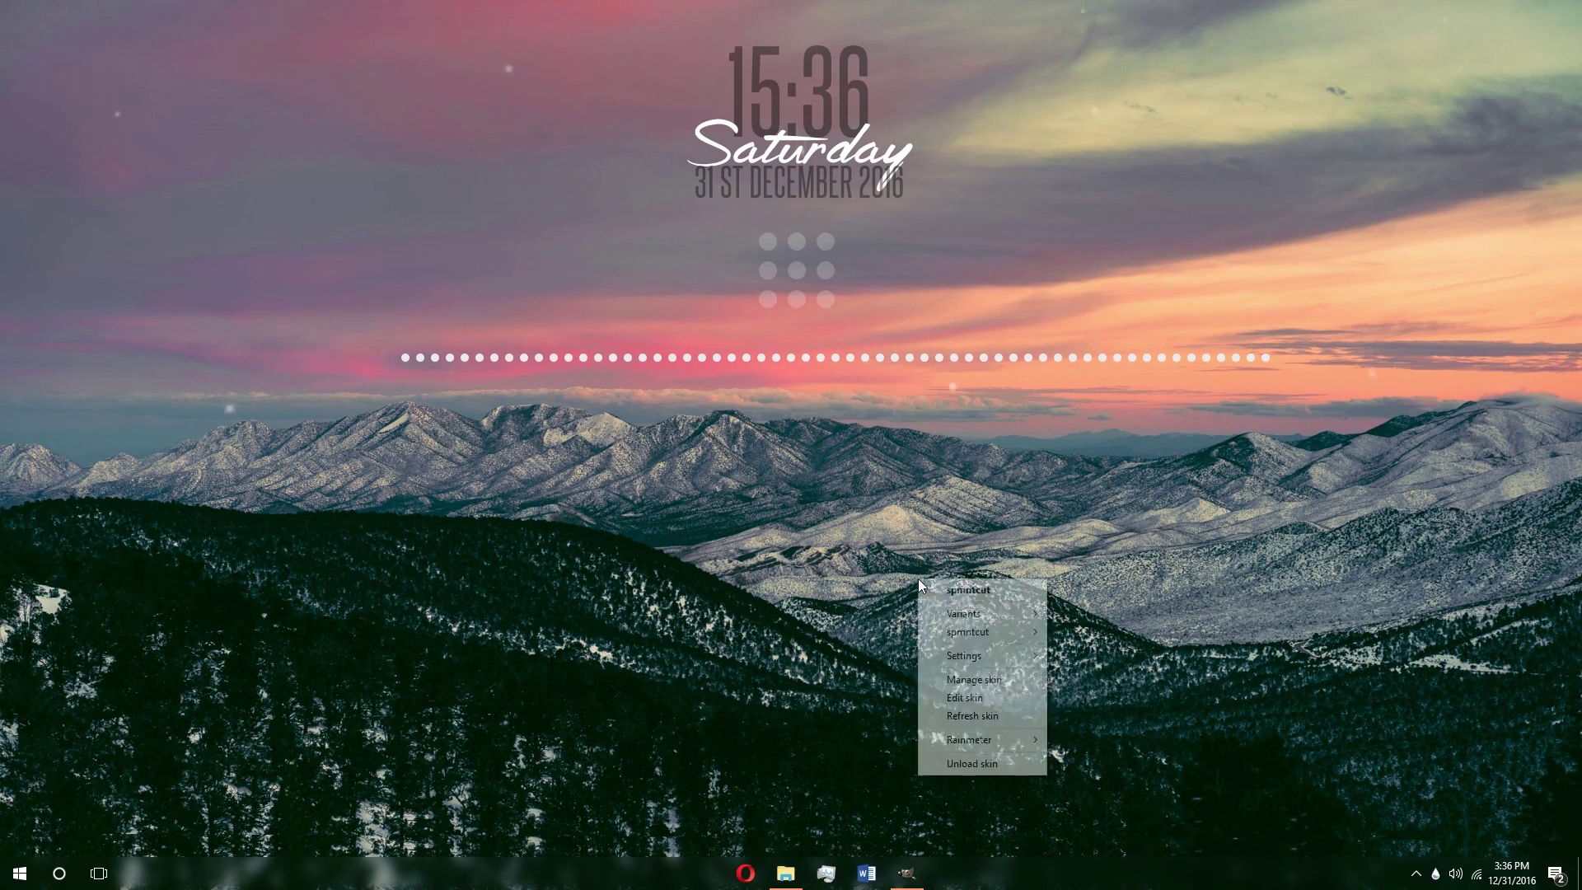
left_click(962, 755)
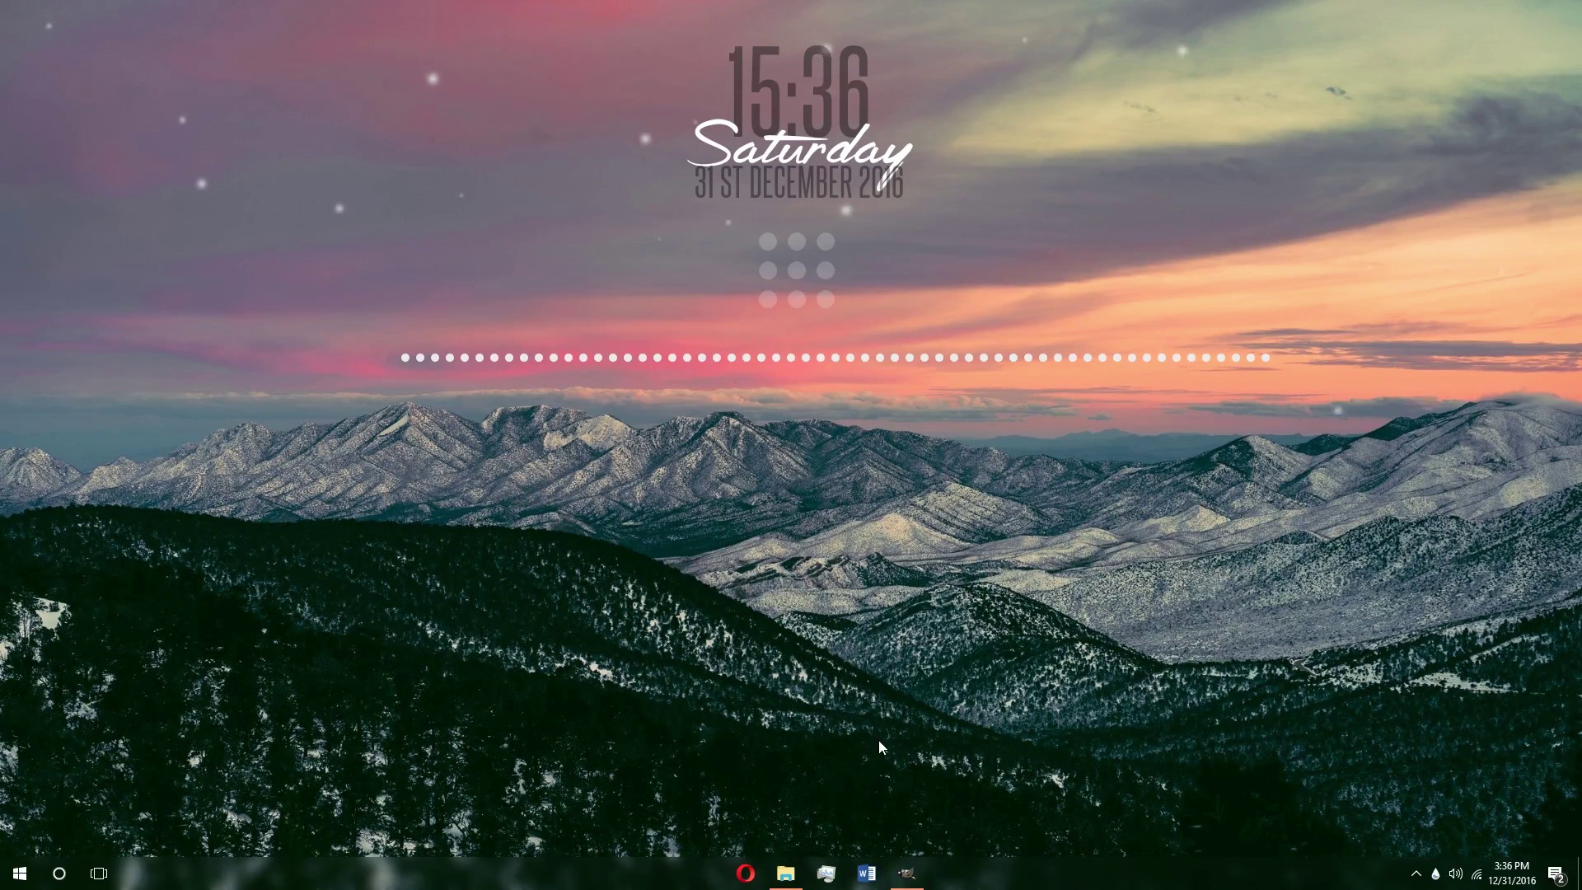
Step: Open spmntcut's cut3.ini in Notepad from the skin manager and minimize the manager
mouse_move(903, 867)
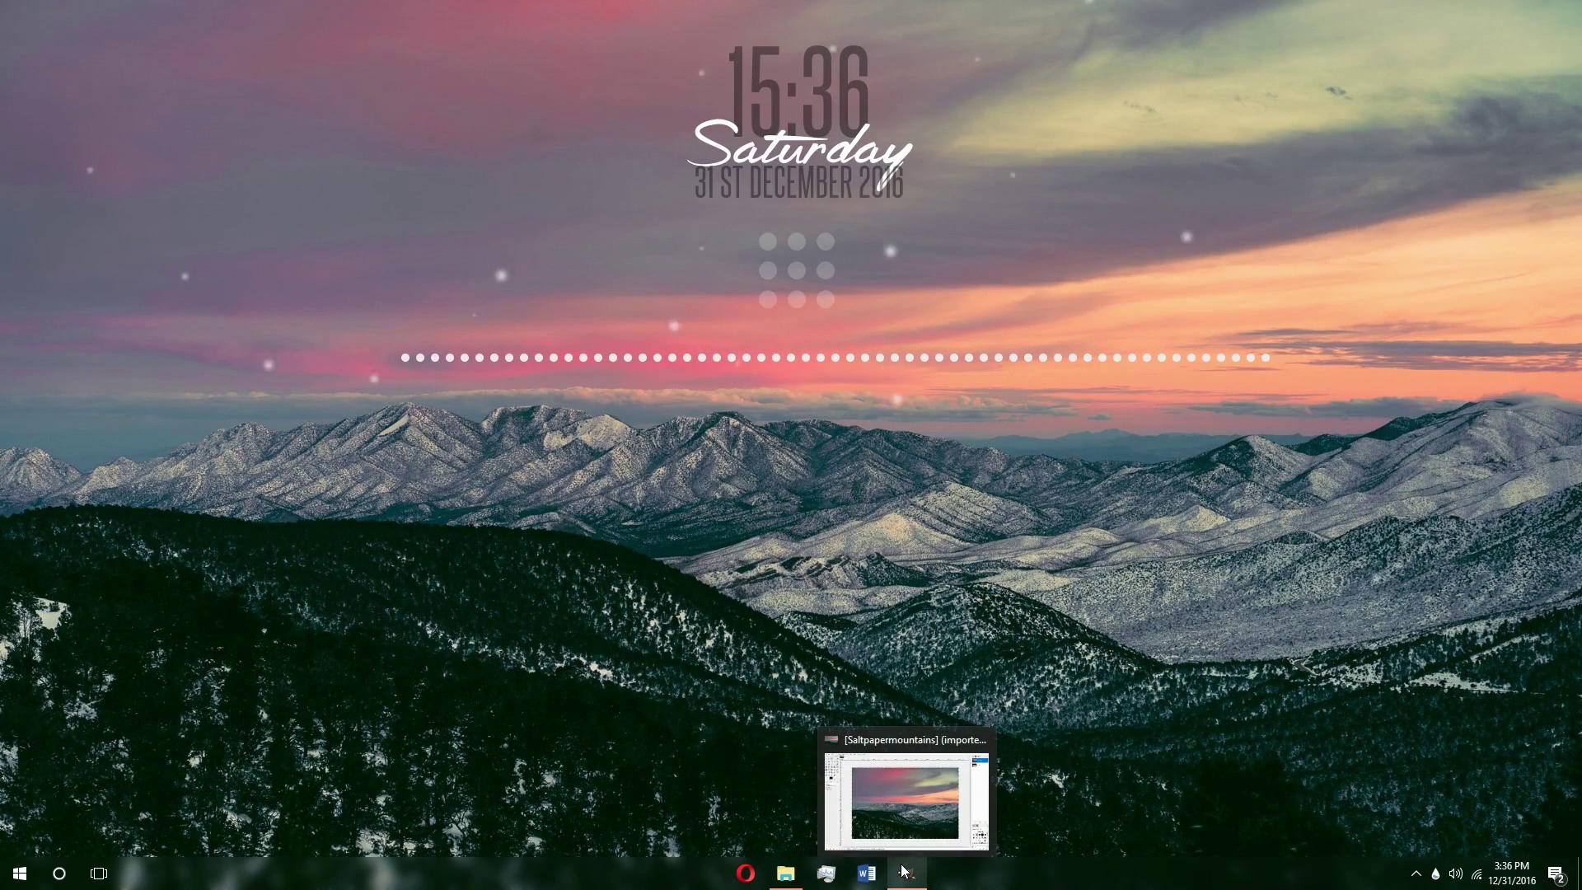
left_click(1436, 874)
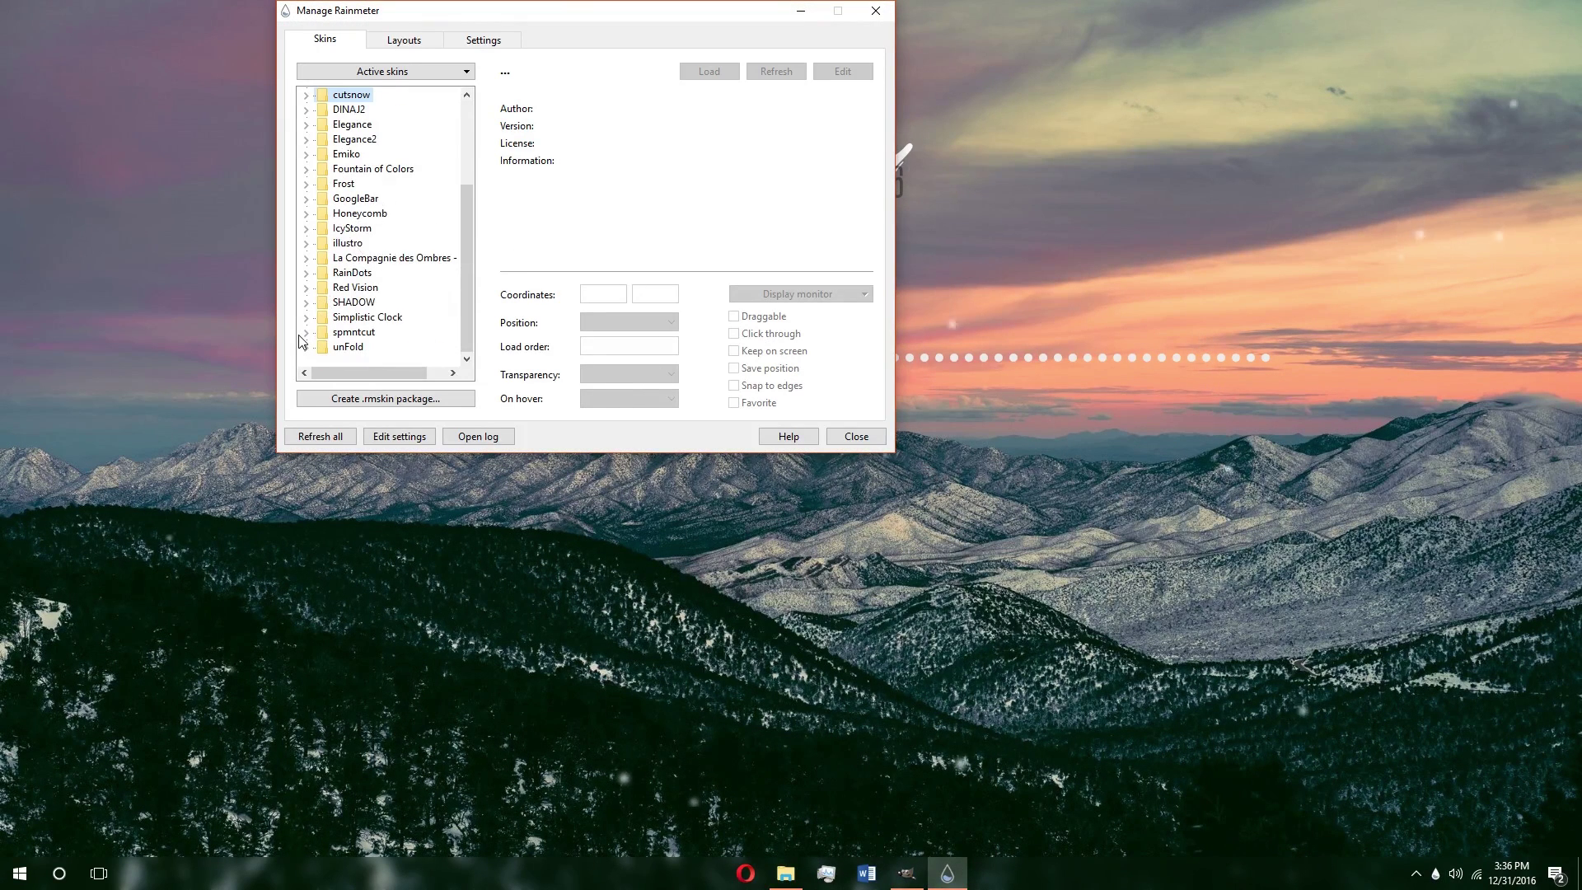
left_click(306, 332)
left_click(354, 347)
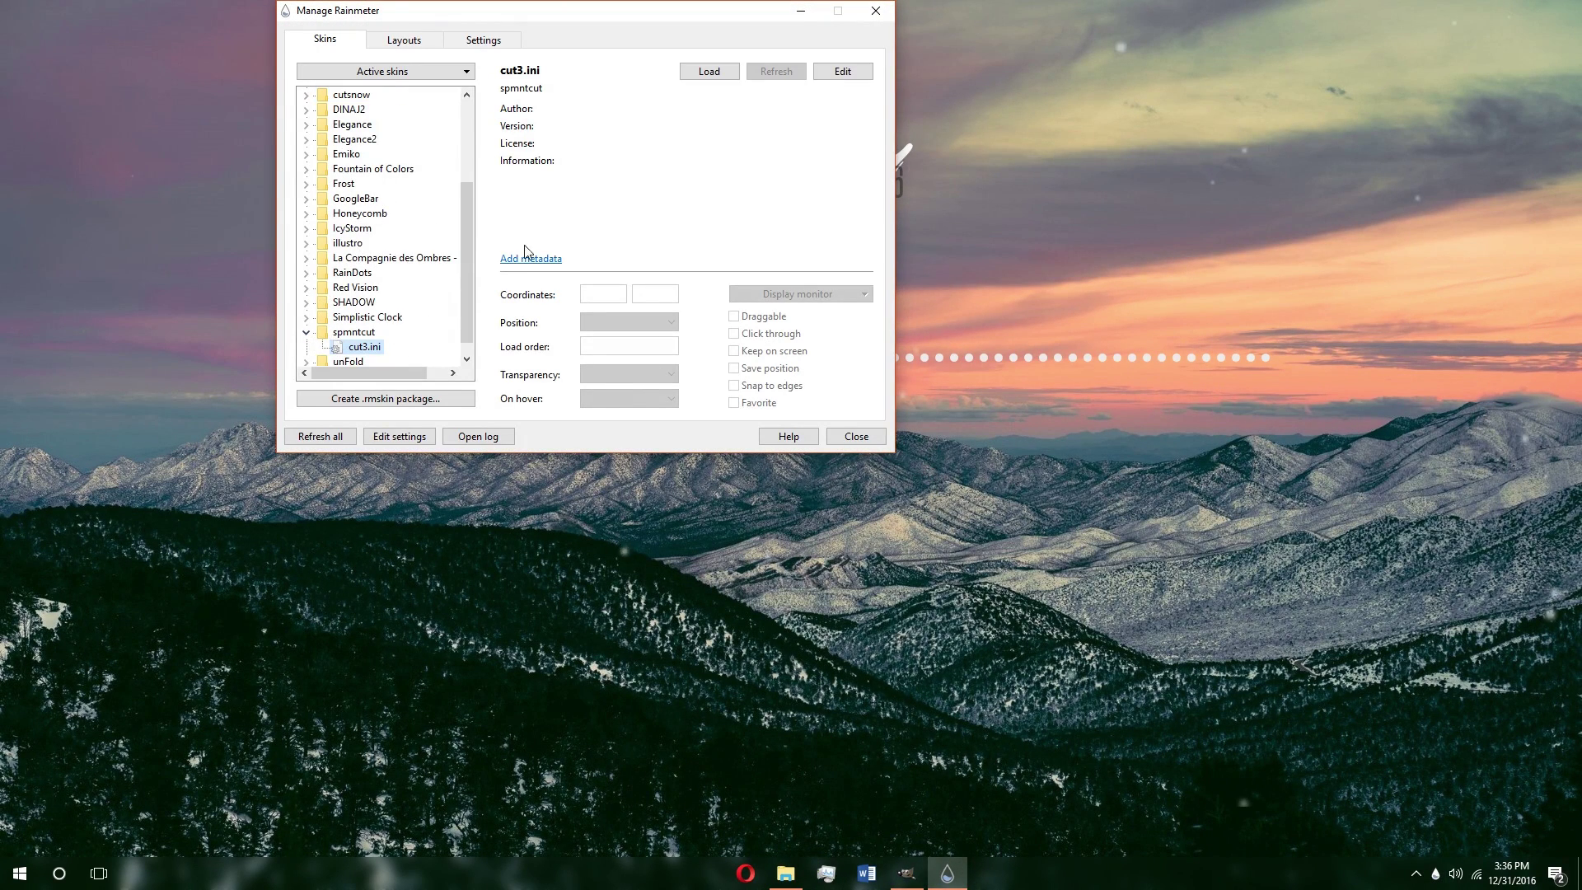
left_click(841, 71)
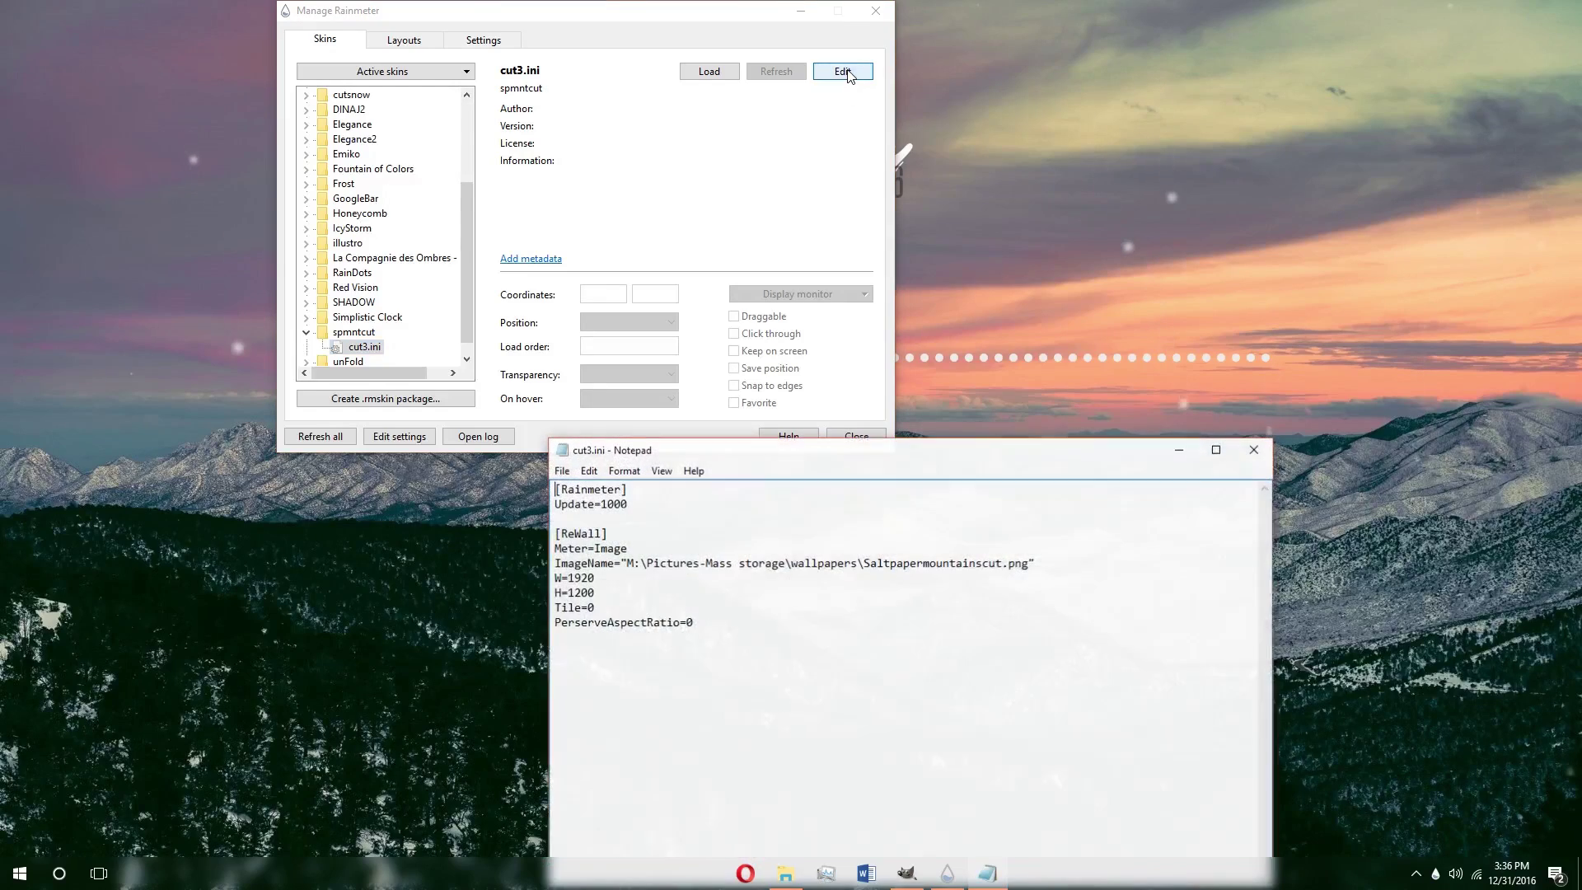
left_click(799, 9)
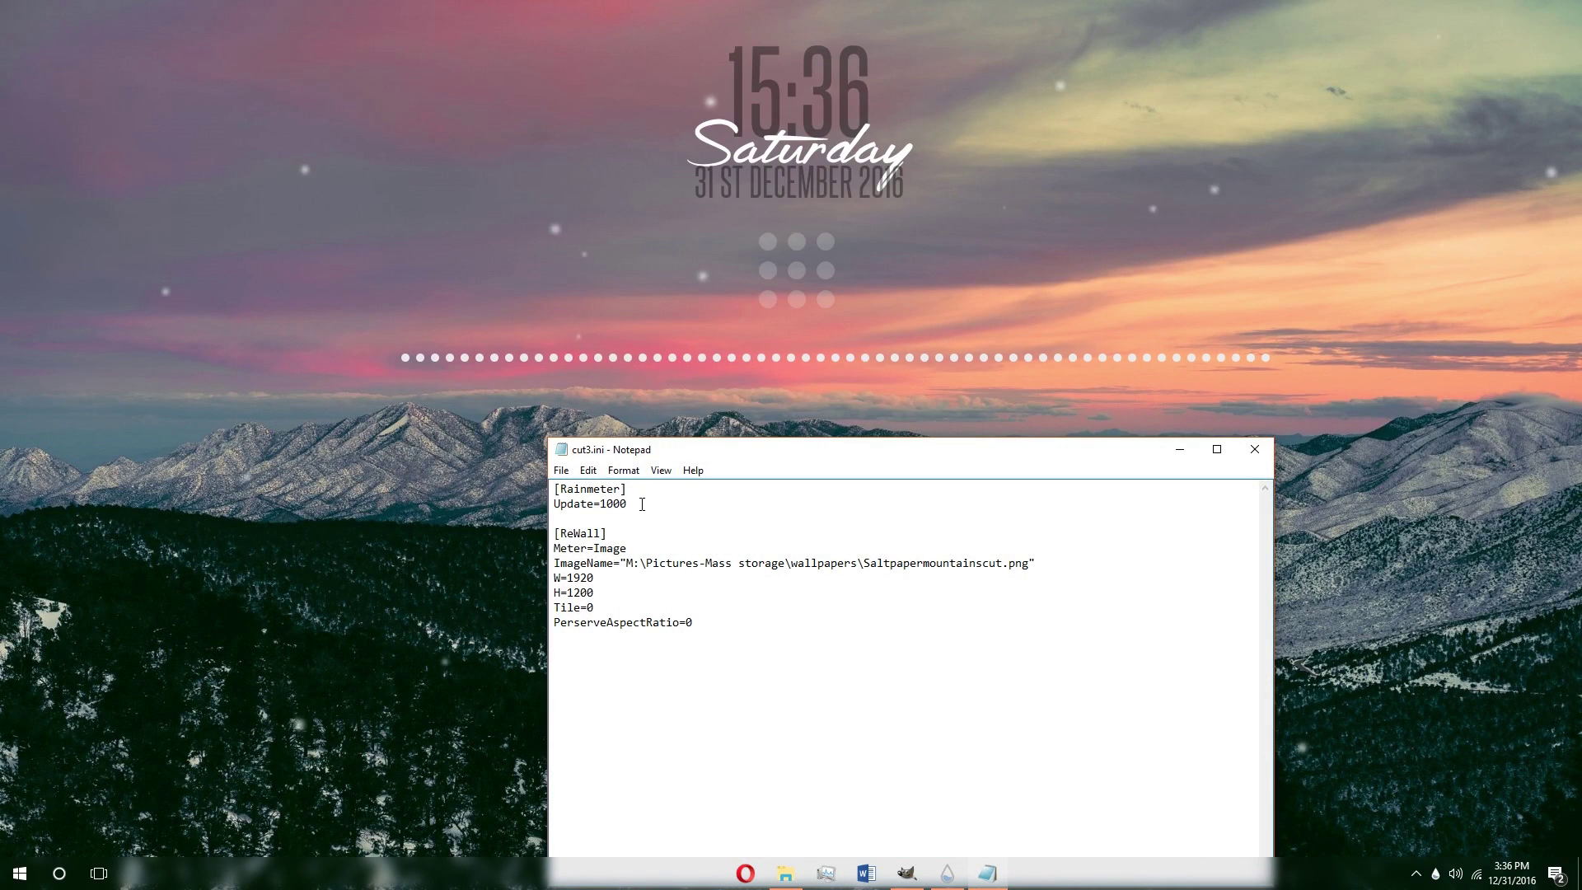
left_click_drag(732, 462, 693, 42)
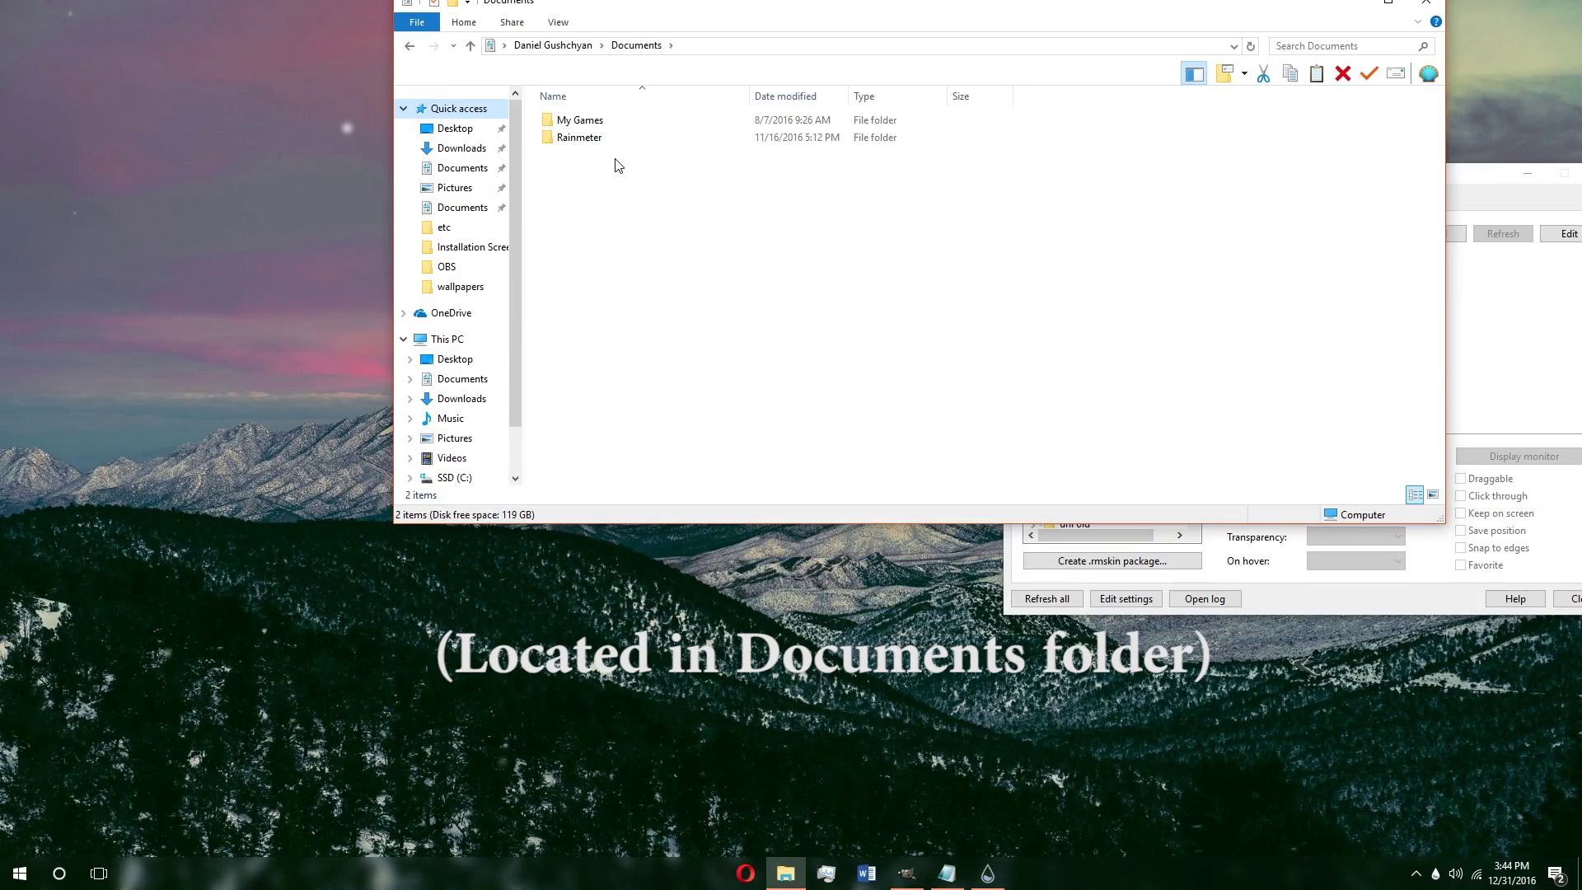
Step: Open the Documents\Rainmeter\Skins folder
double_click(577, 138)
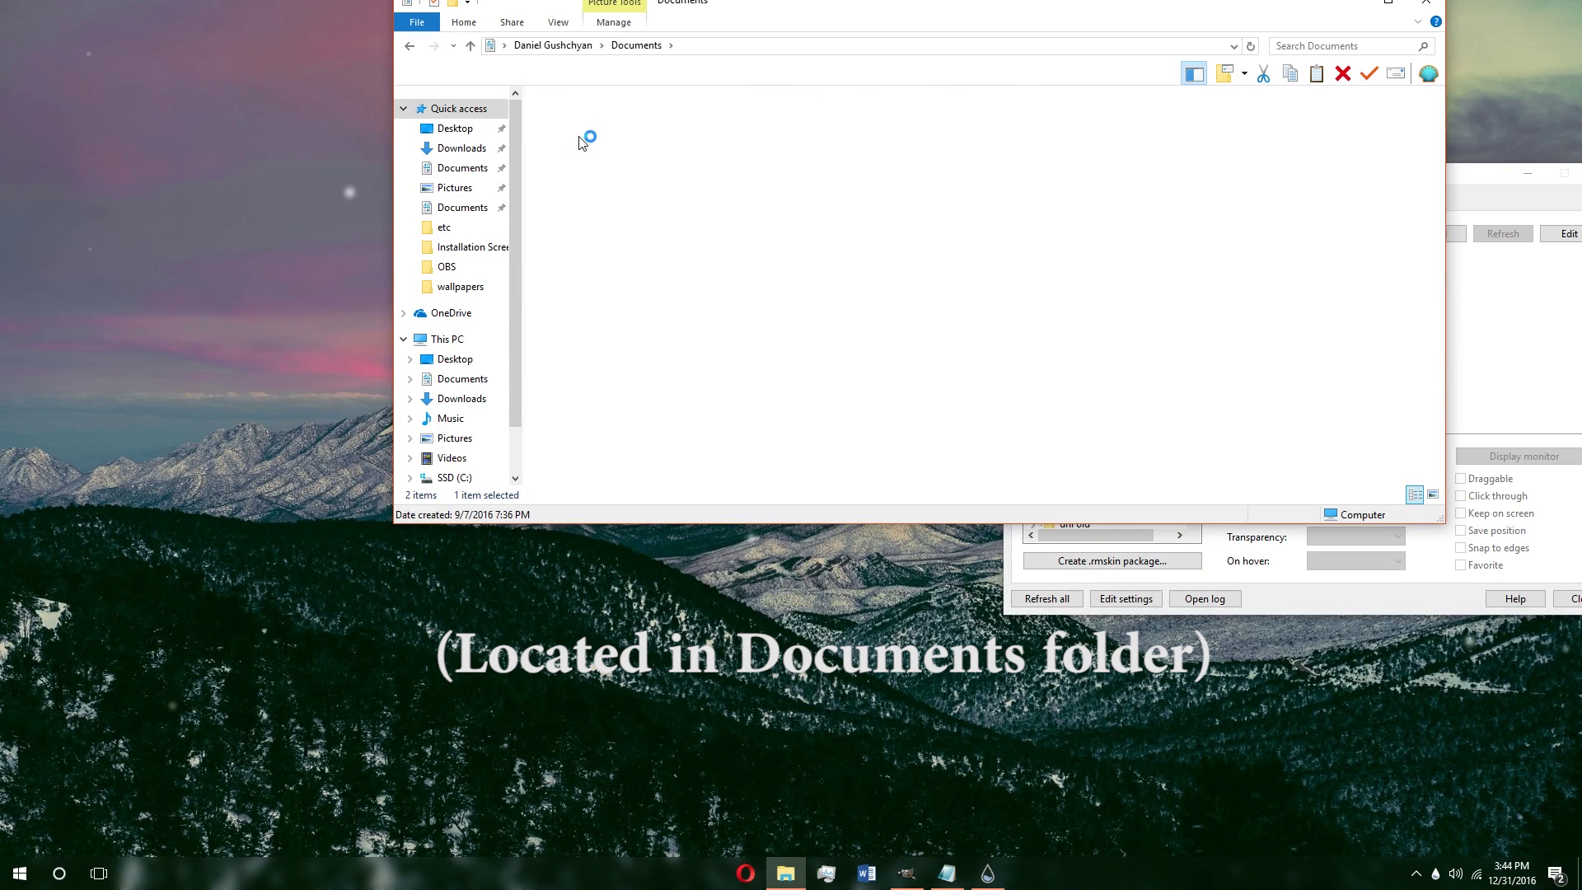
double_click(581, 140)
scroll(580, 141, "down", 2)
scroll(629, 212, "up", 2)
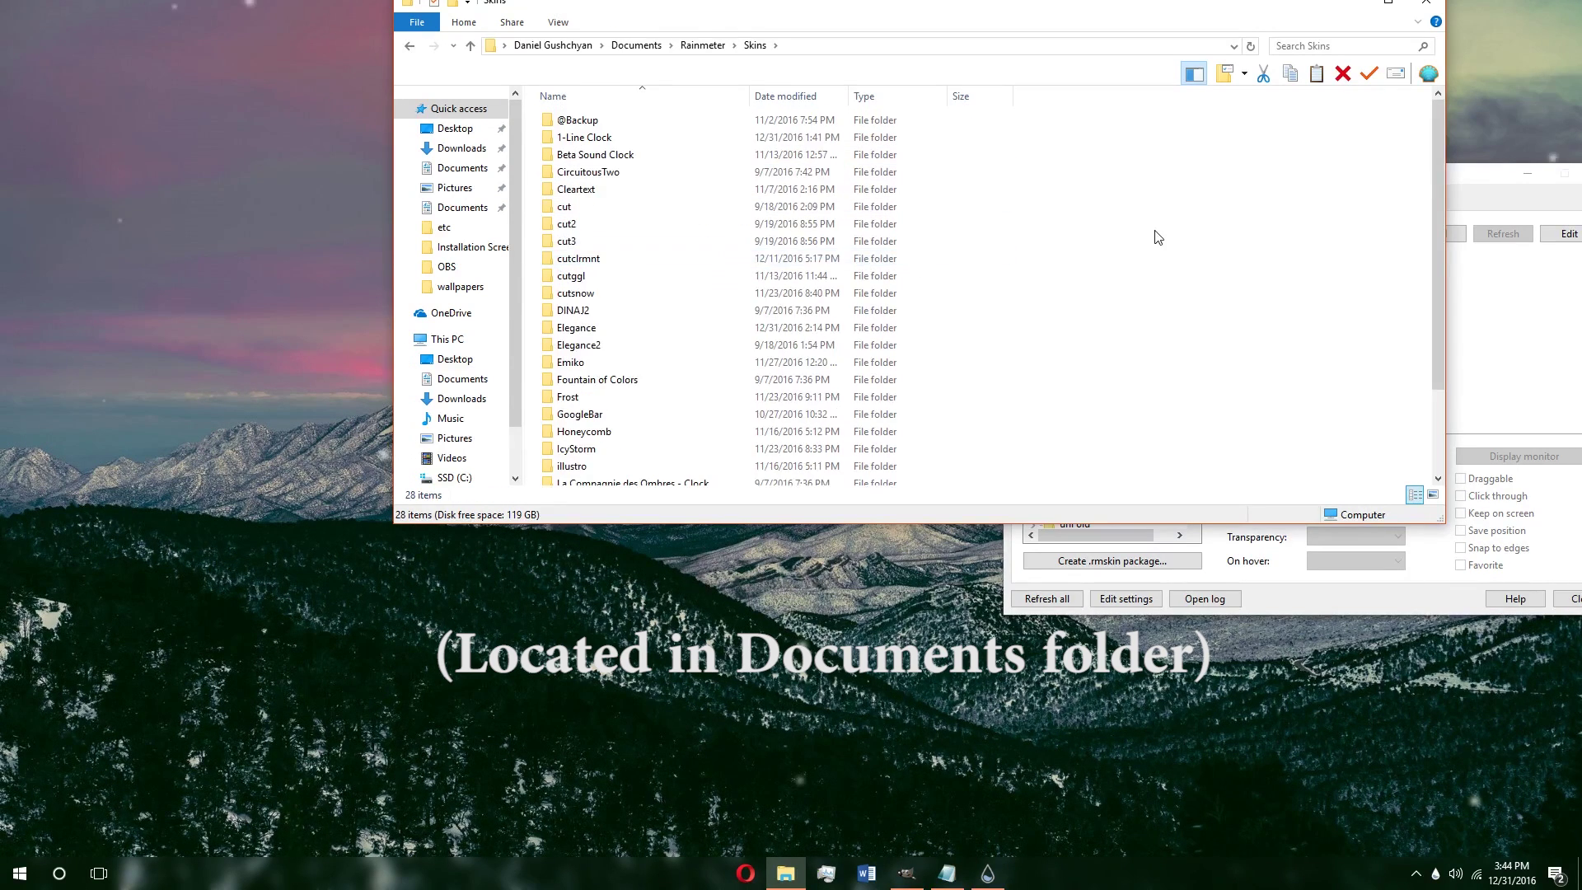
Step: Create a new folder named 'cut', decline merging, and start renaming it
right_click(1155, 234)
mouse_move(1205, 451)
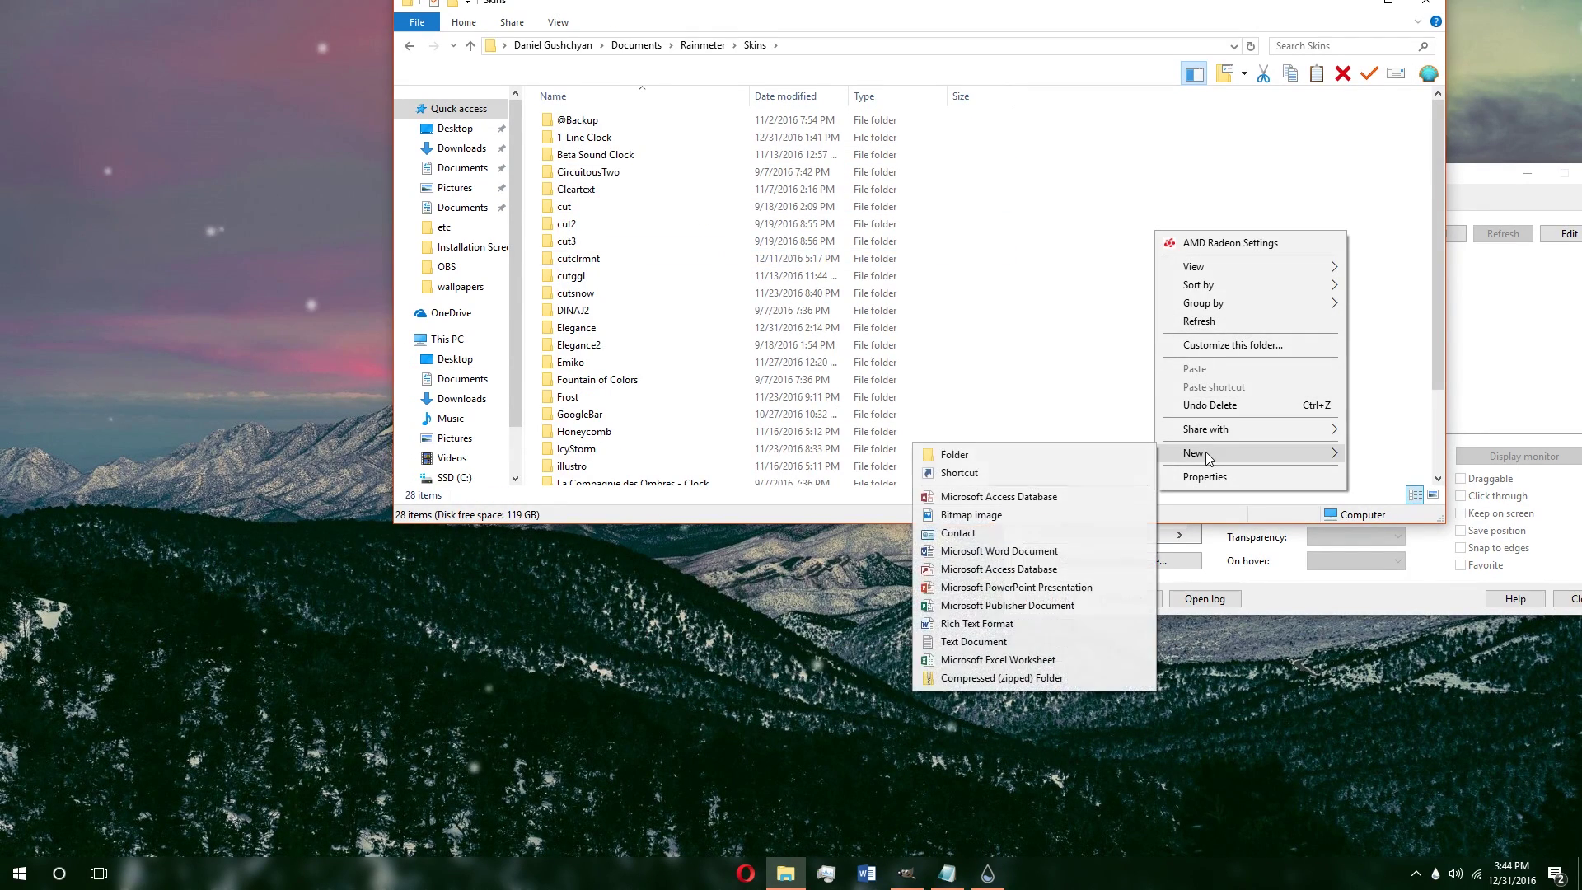
left_click(1101, 456)
type("cut")
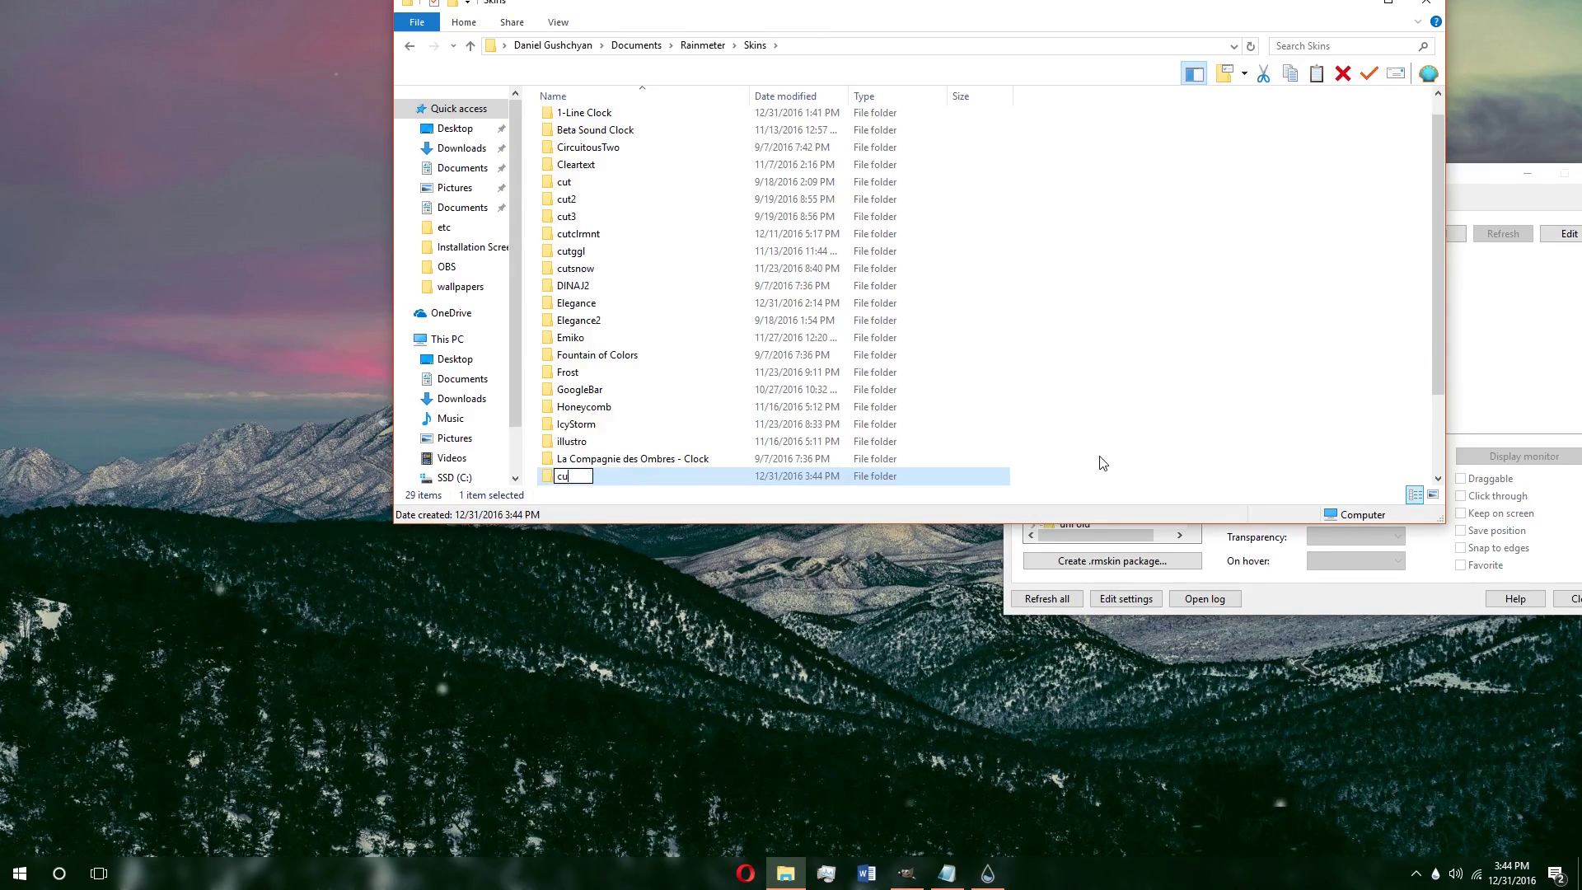
key("Return")
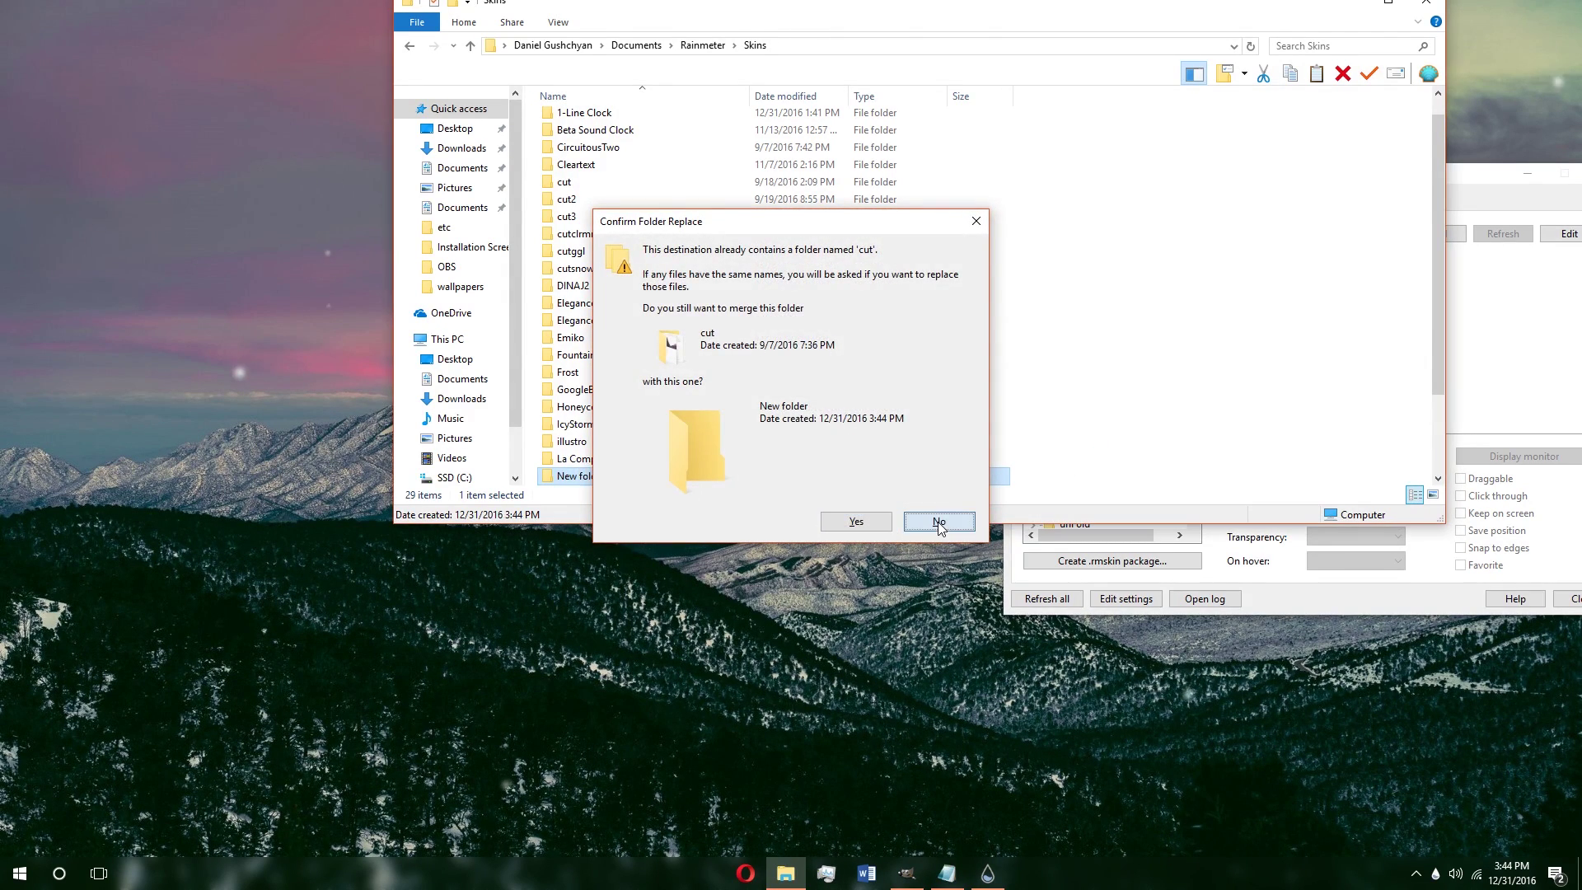
left_click(939, 521)
right_click(715, 484)
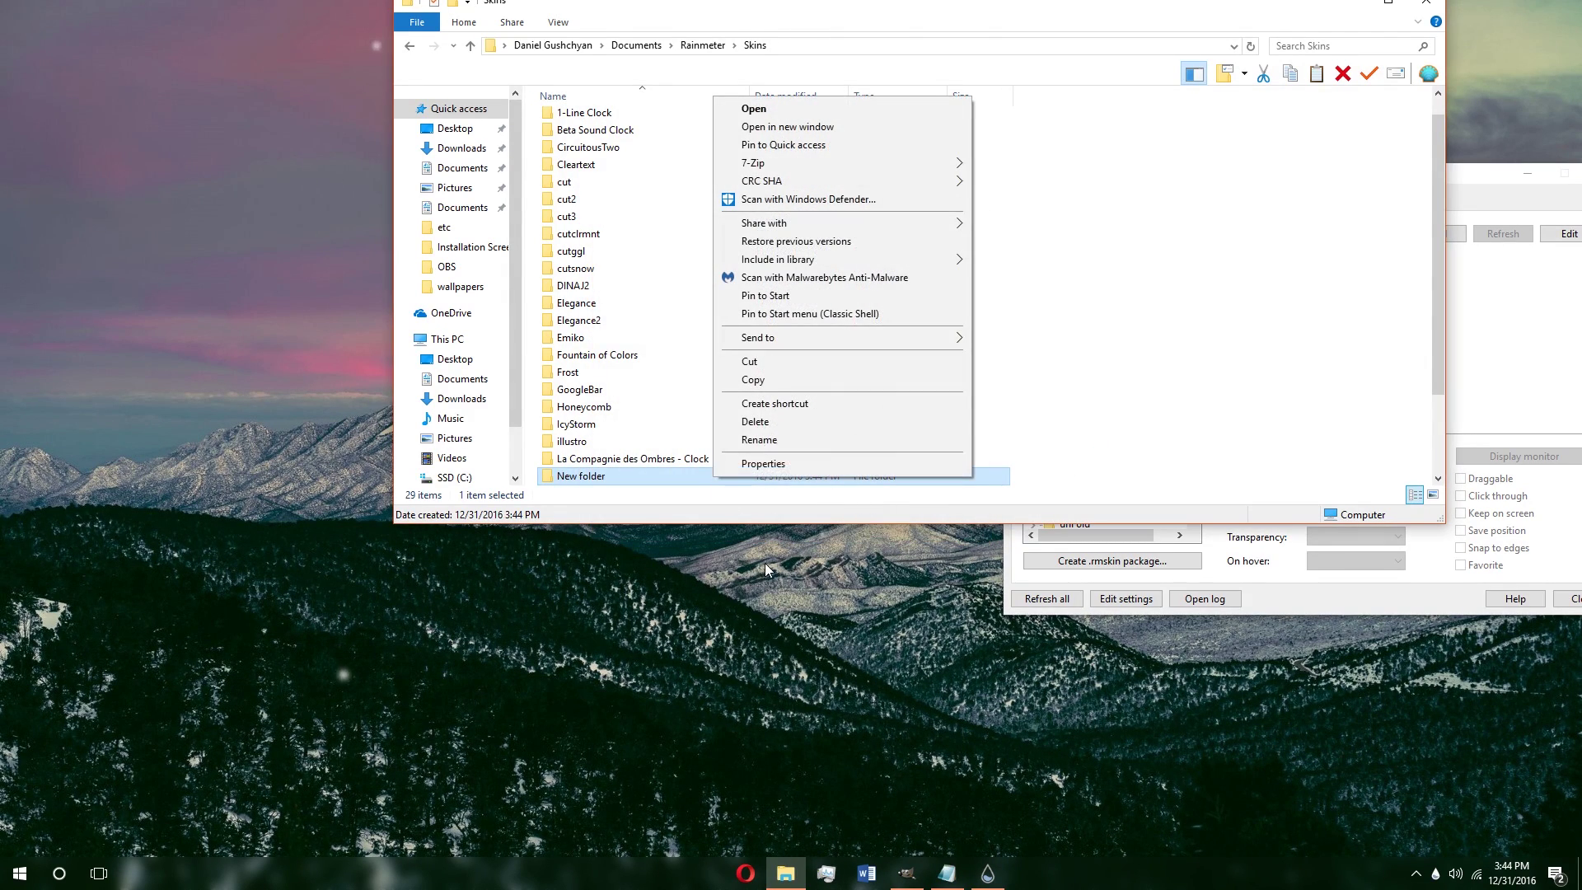
left_click(789, 429)
Step: Name the new skin folder mountaincut and open it
type("mountaincu")
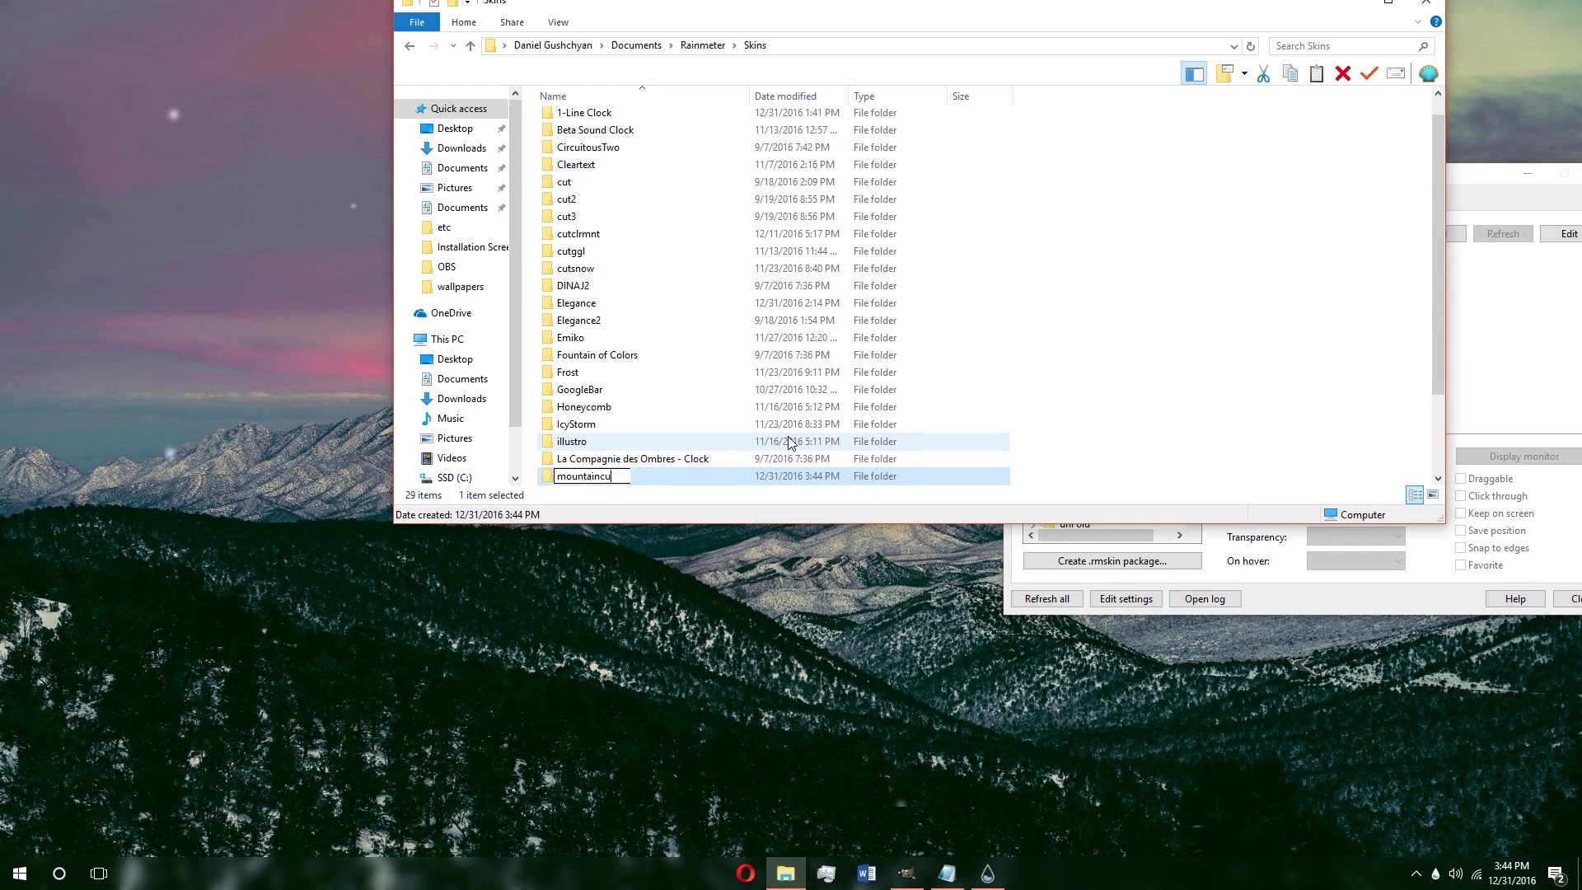
type("t")
key("Return")
double_click(709, 477)
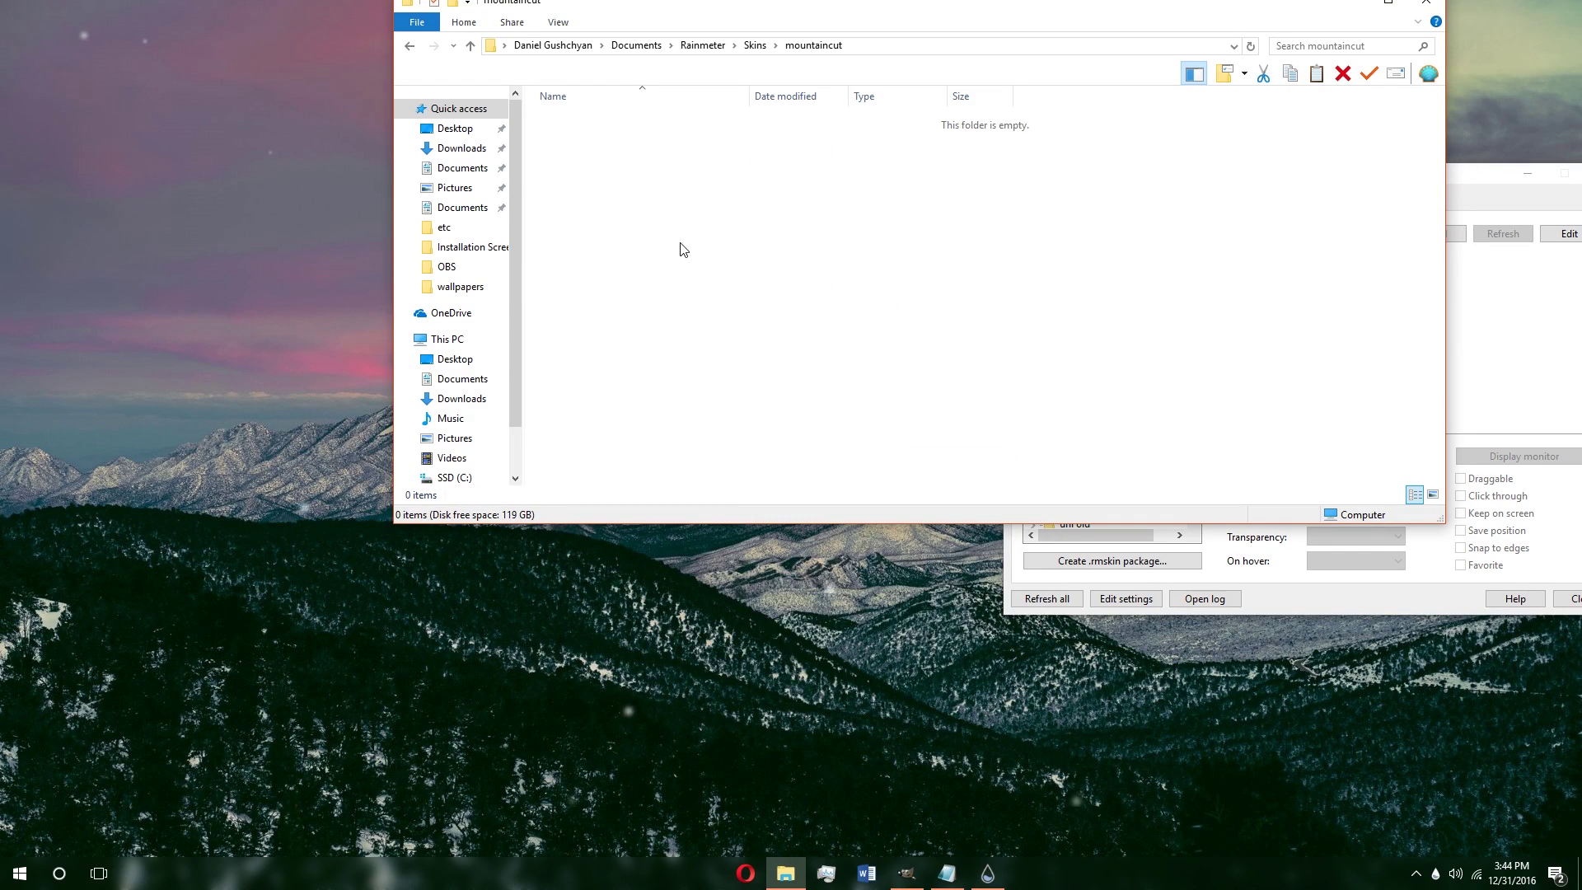
Step: Create a new text document and rename it mountaincut.ini, accepting the extension change
right_click(680, 249)
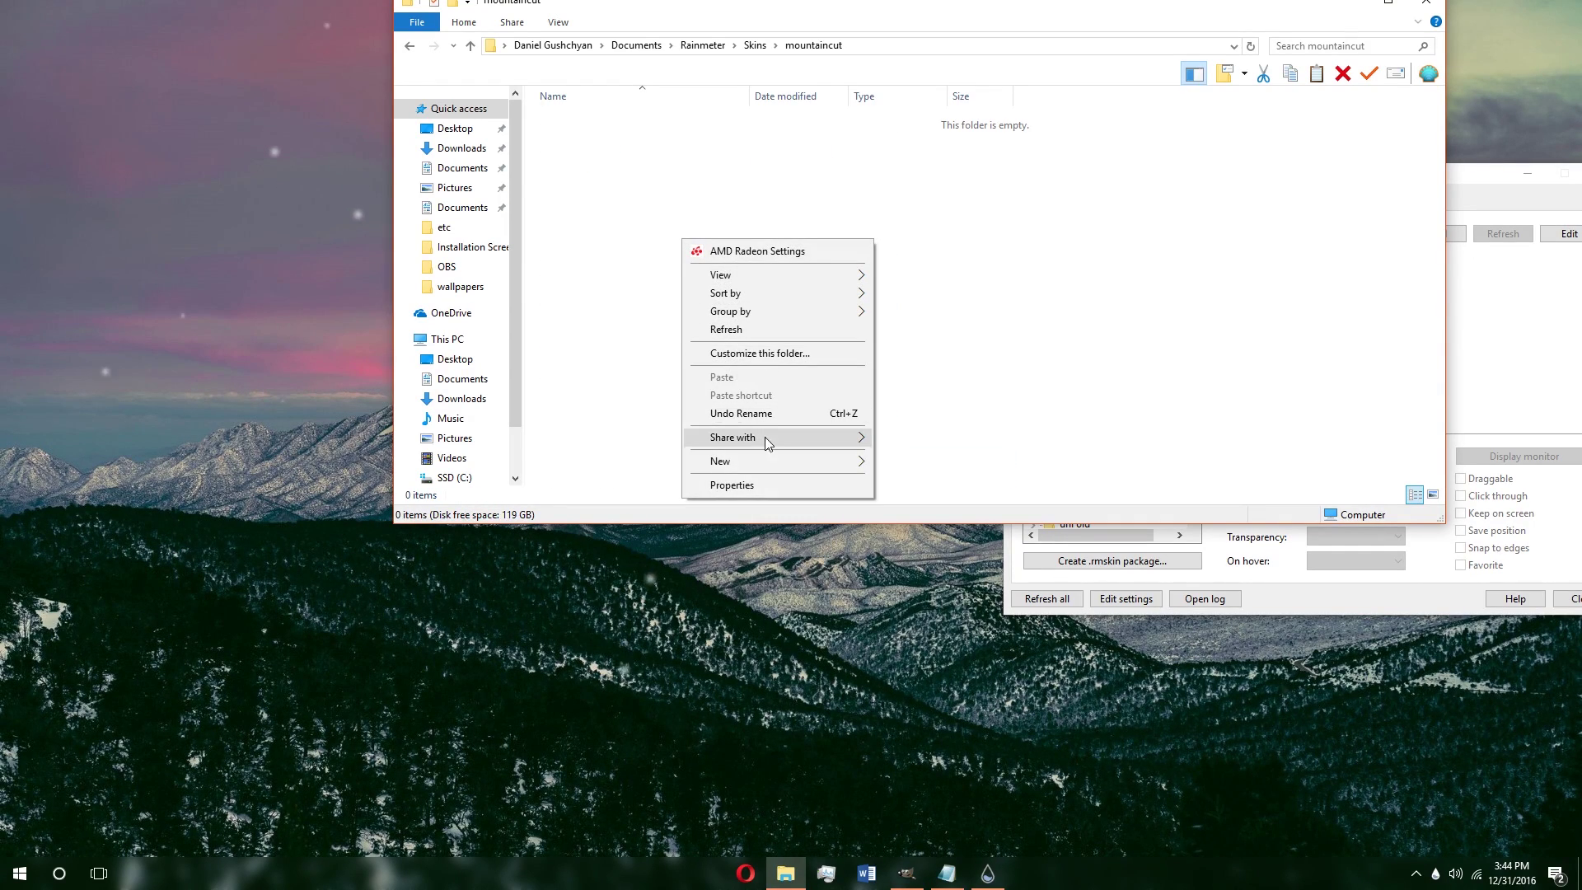
mouse_move(771, 463)
left_click(898, 651)
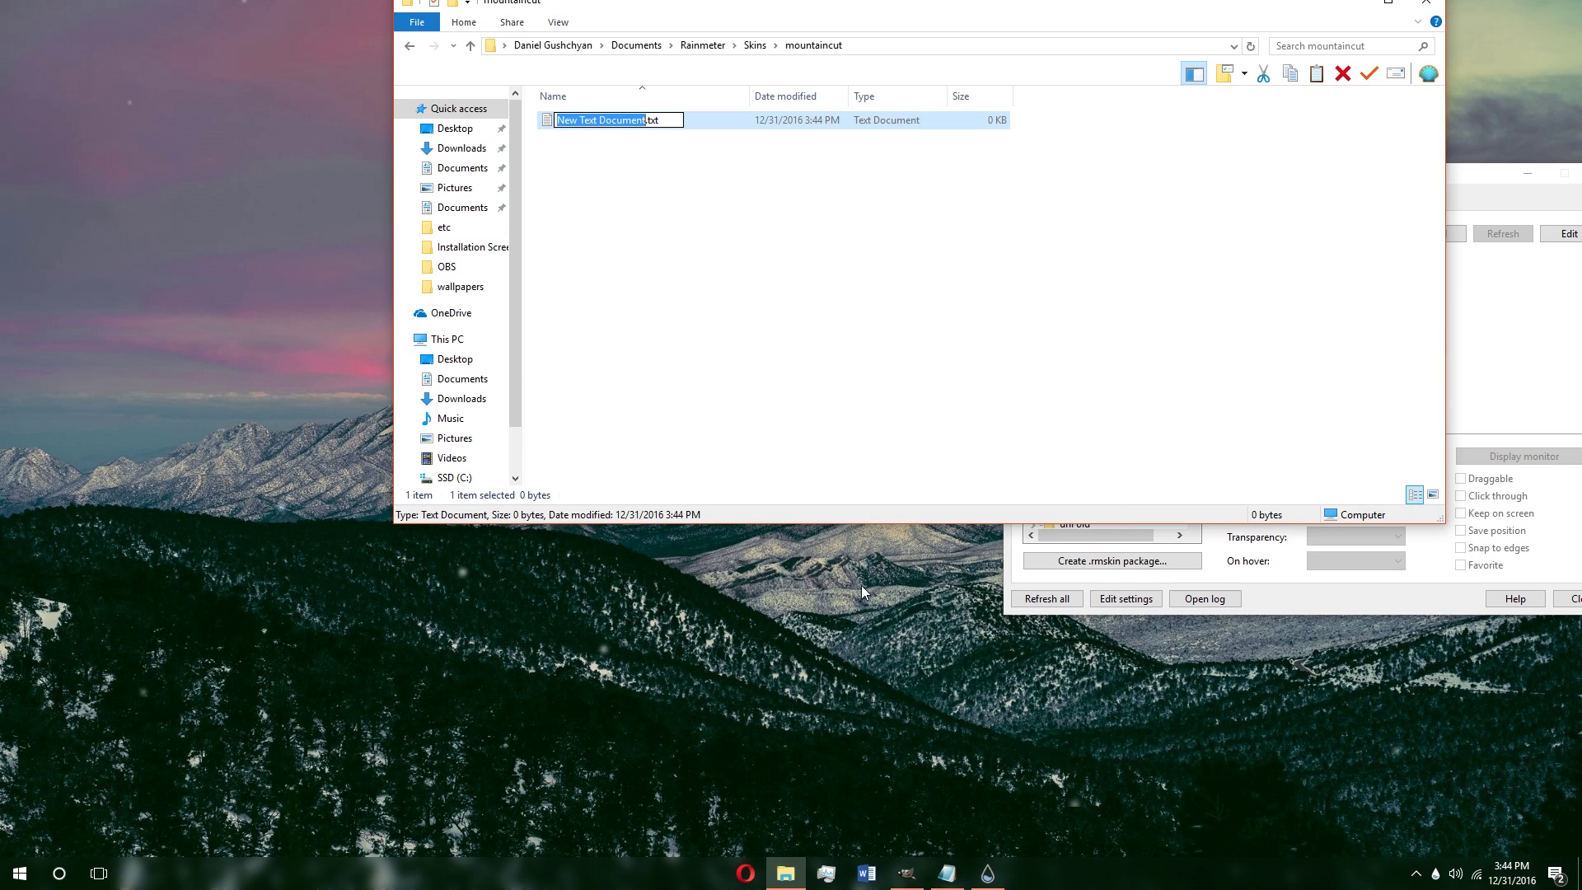
type("mountain")
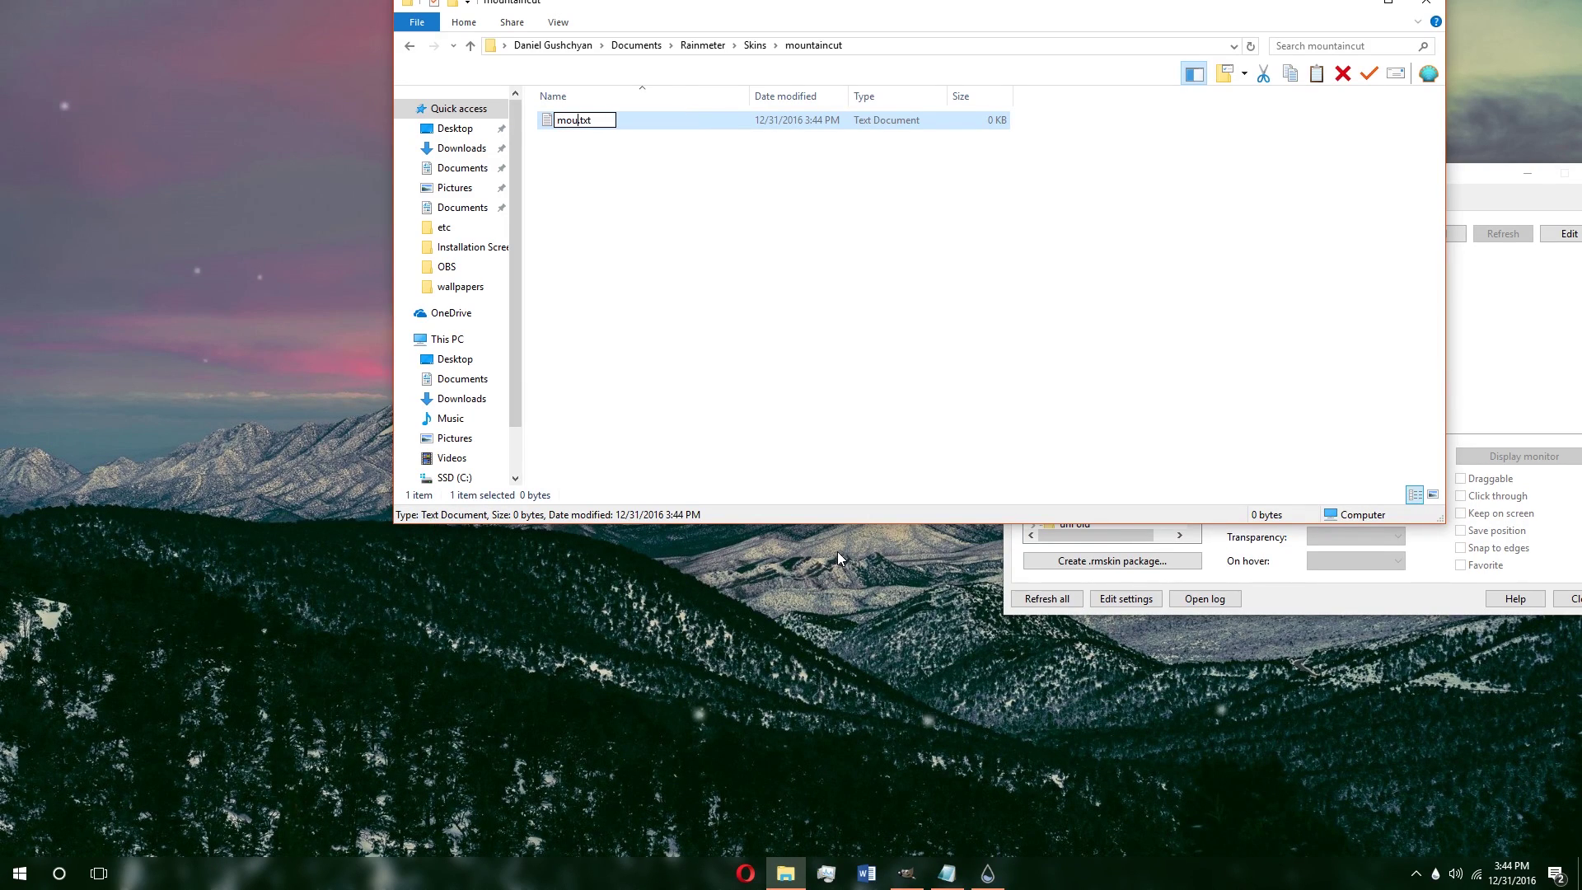
type("cut")
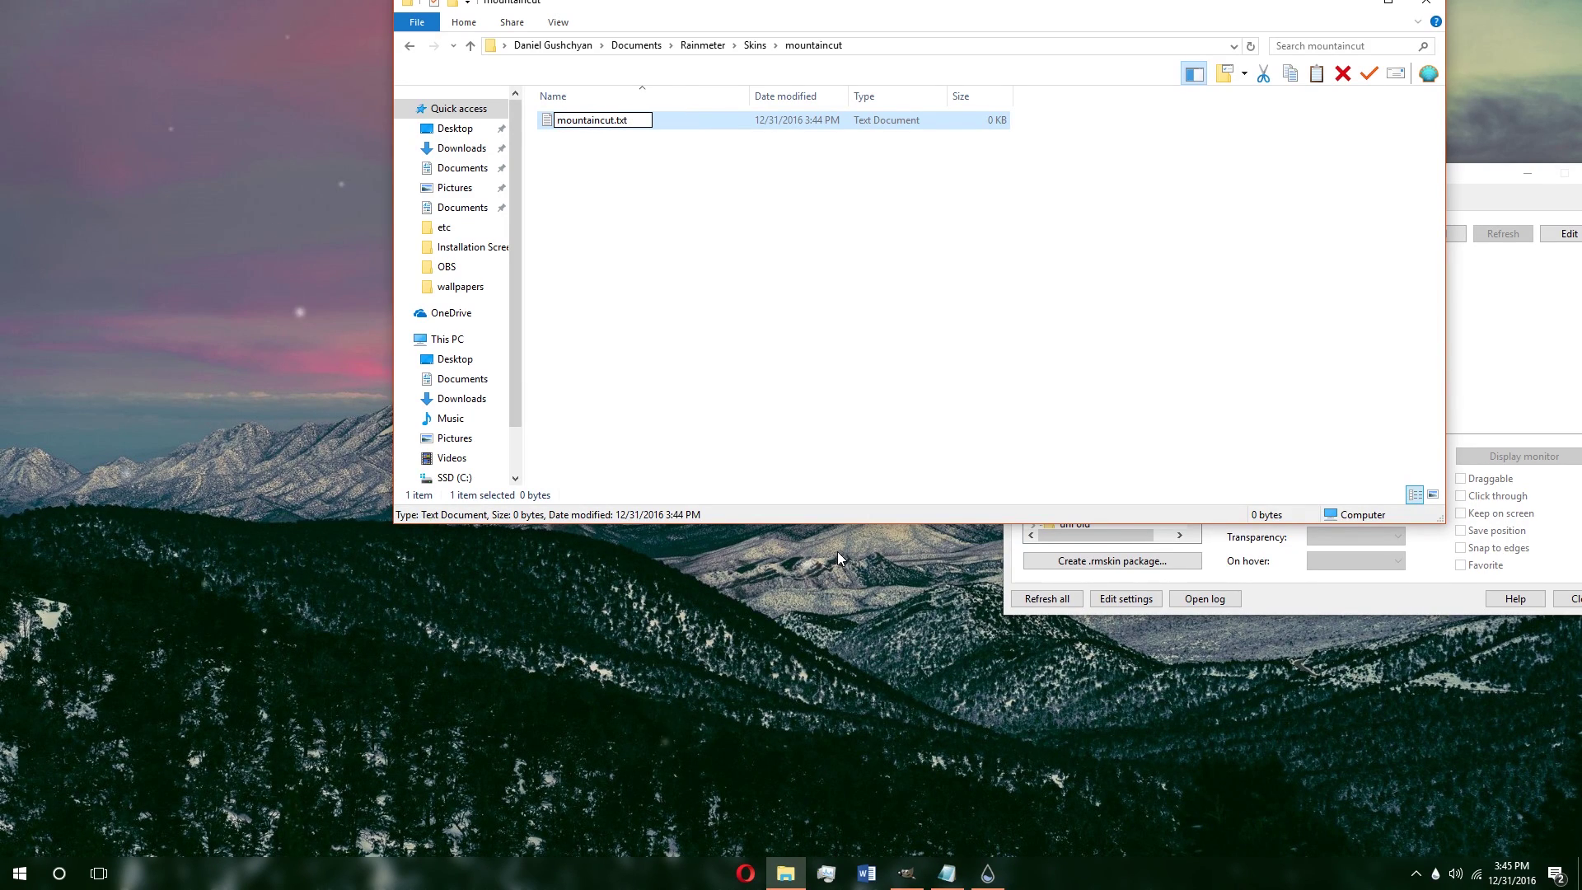
key("End")
key("BackSpace")
key("BackSpace")
type("ini")
key("Return")
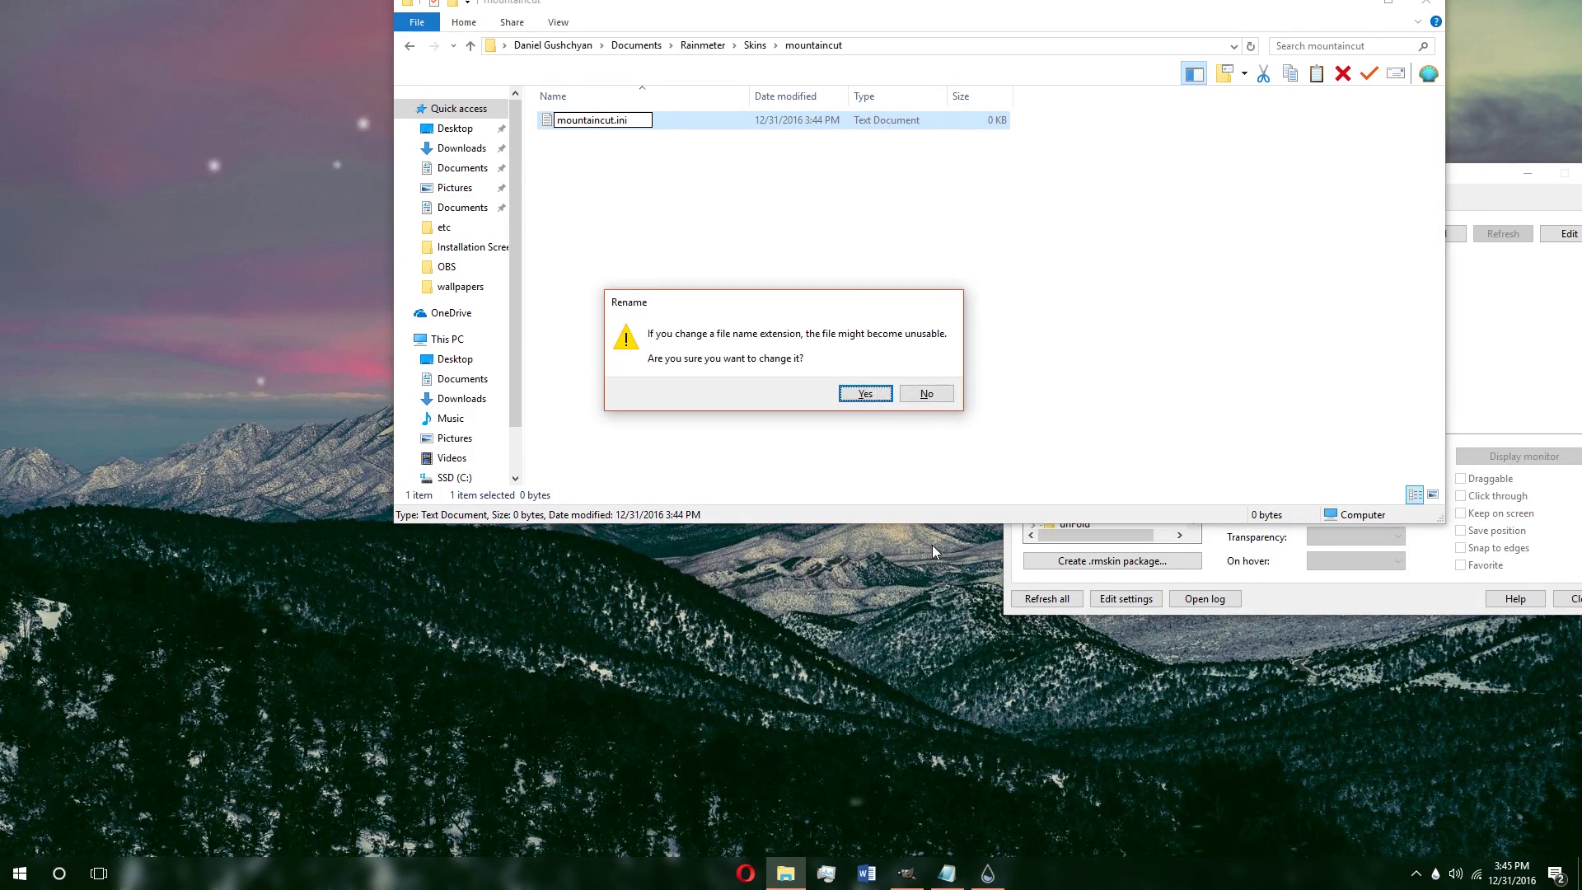
left_click(864, 394)
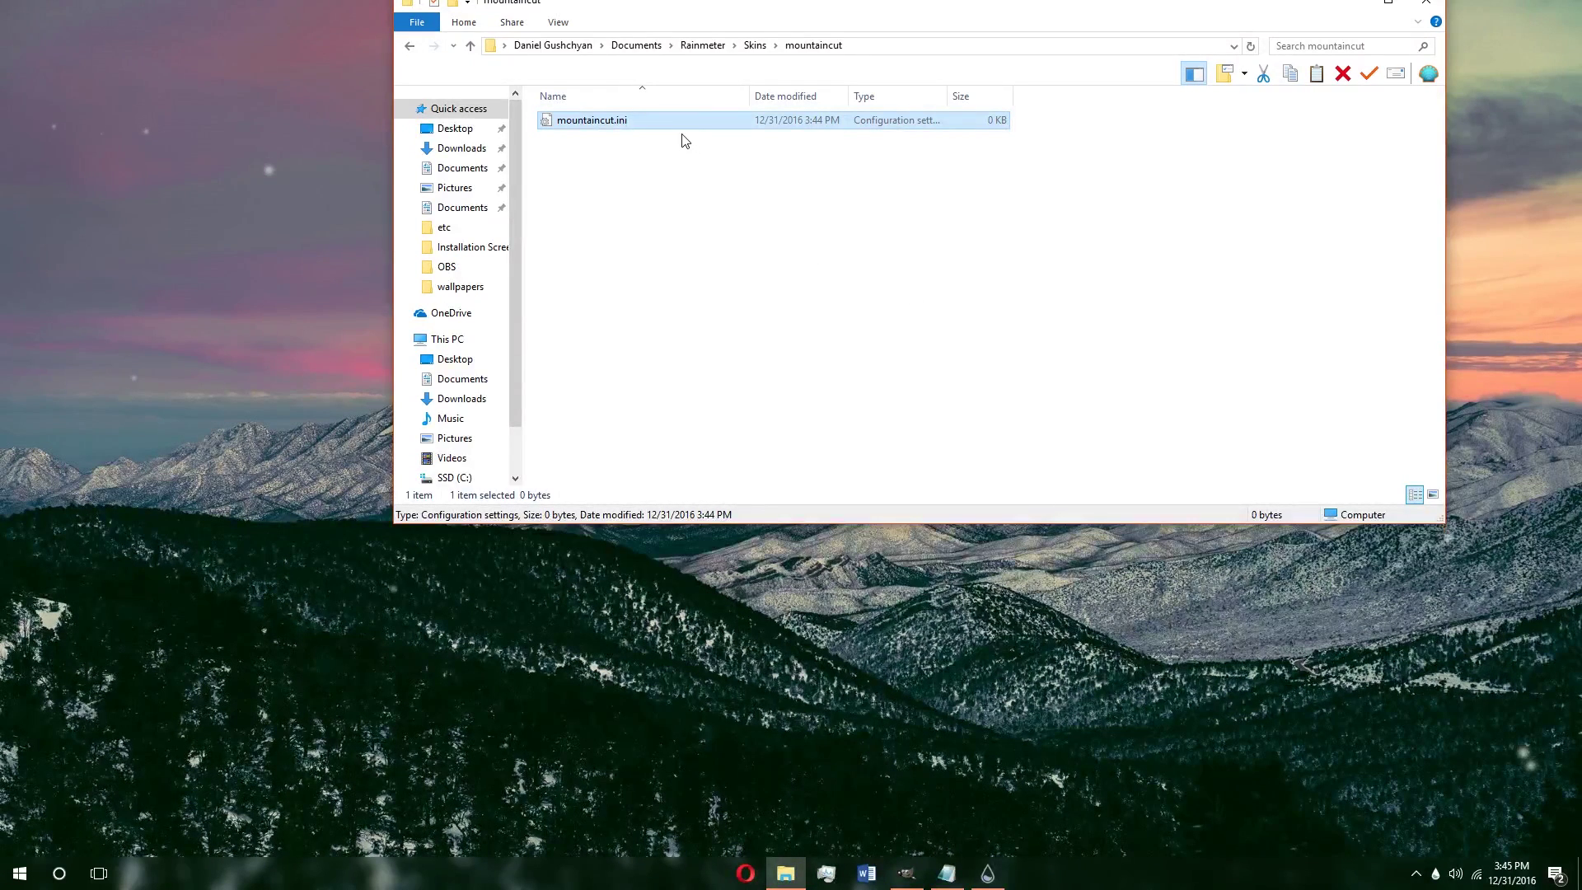
Step: Open mountaincut.ini in Notepad and paste in the full skin code copied from cut3.ini
double_click(664, 122)
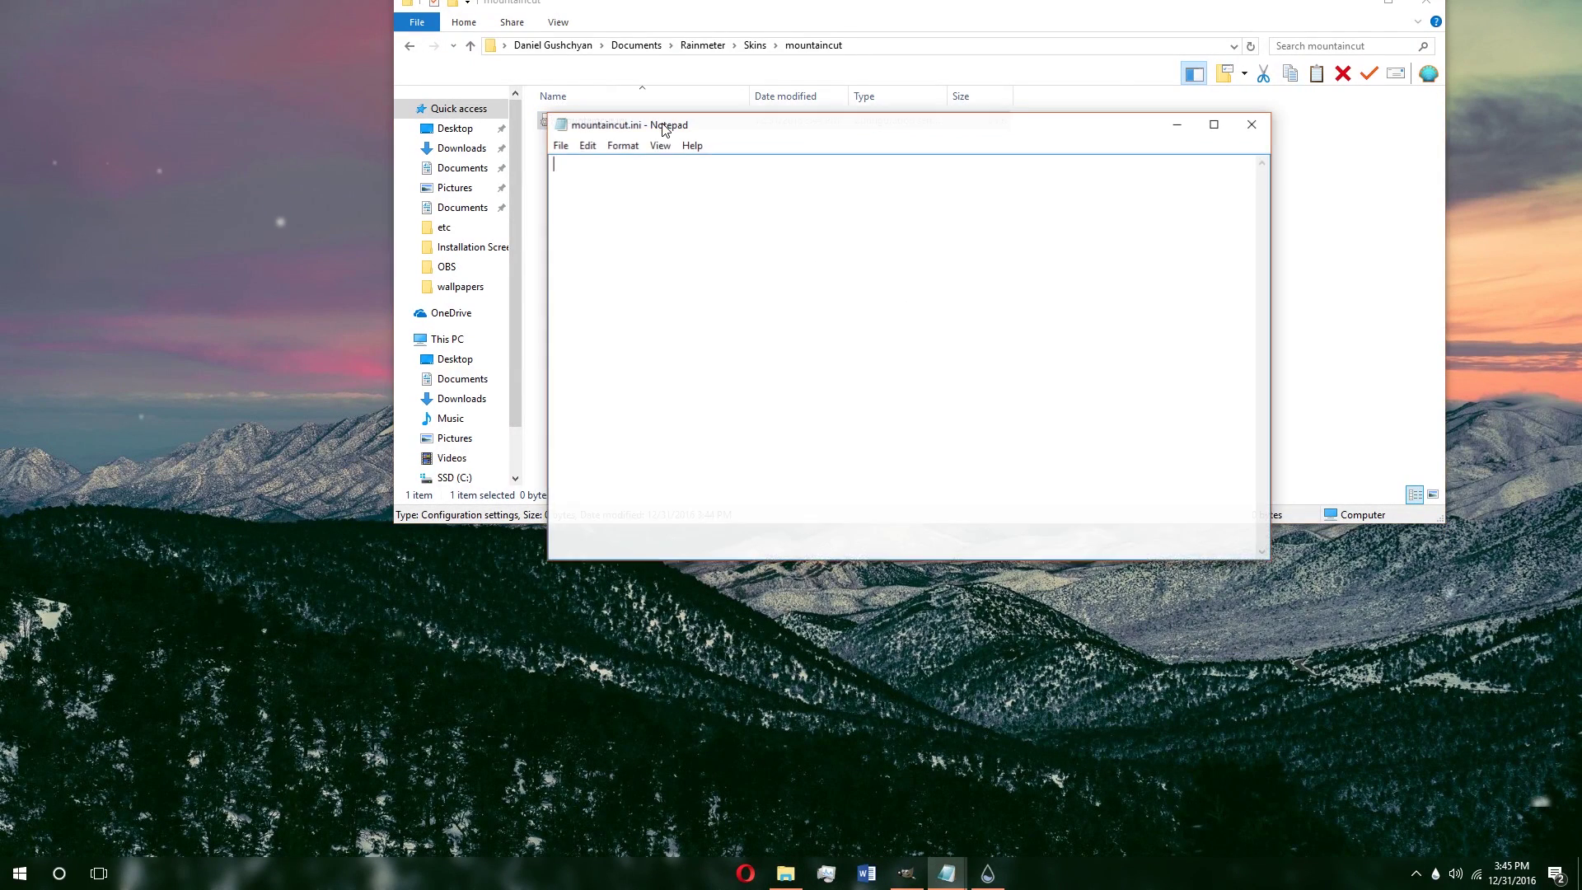
left_click(986, 872)
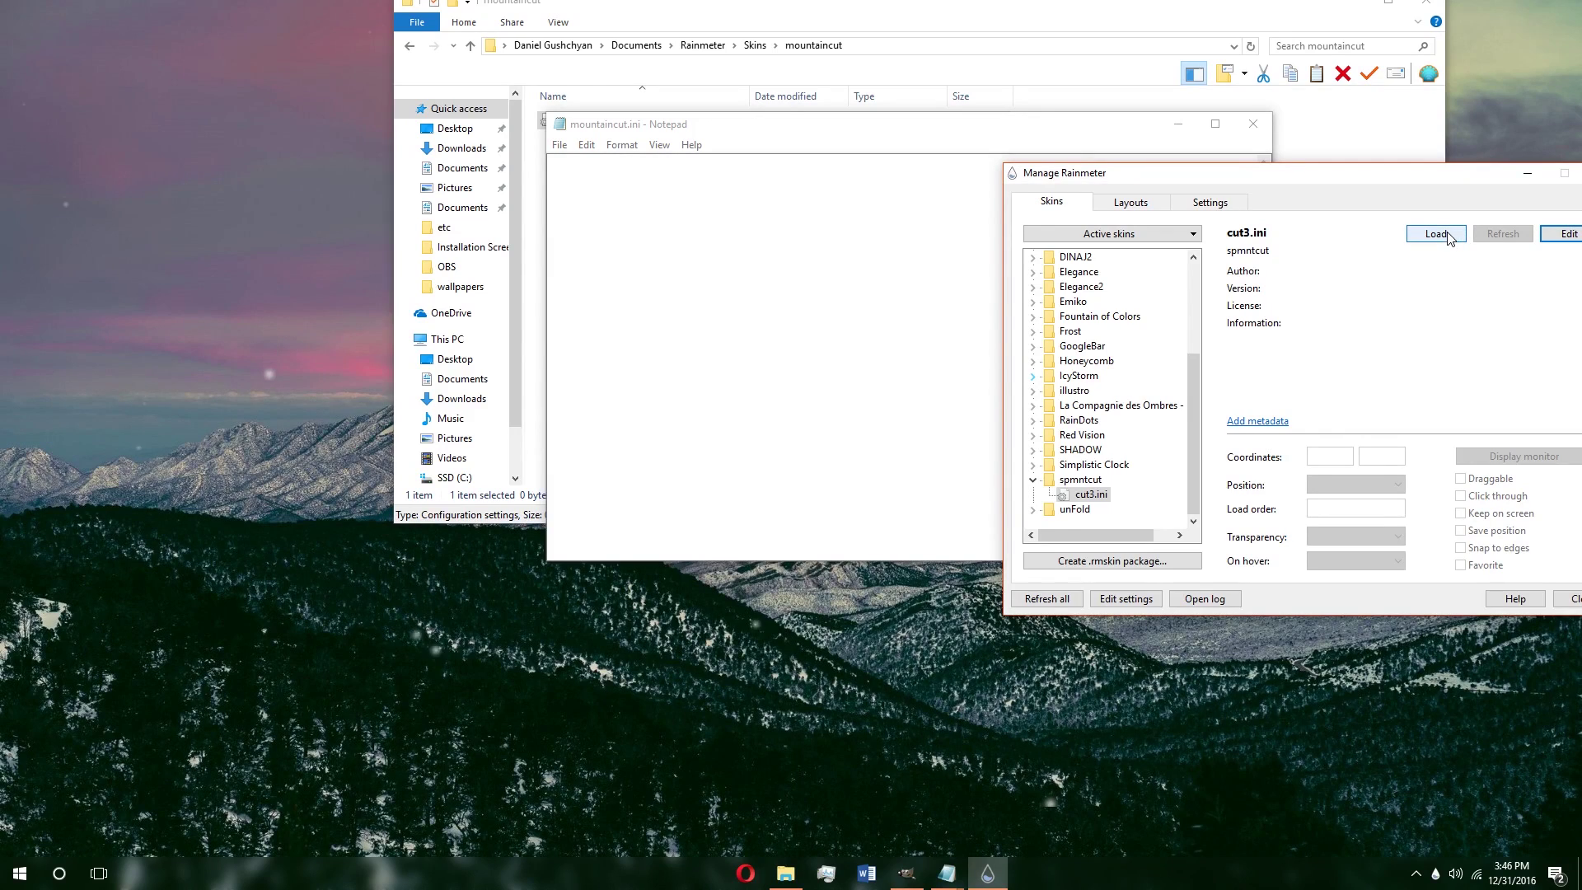
left_click(1550, 237)
left_click_drag(759, 119, 1066, 92)
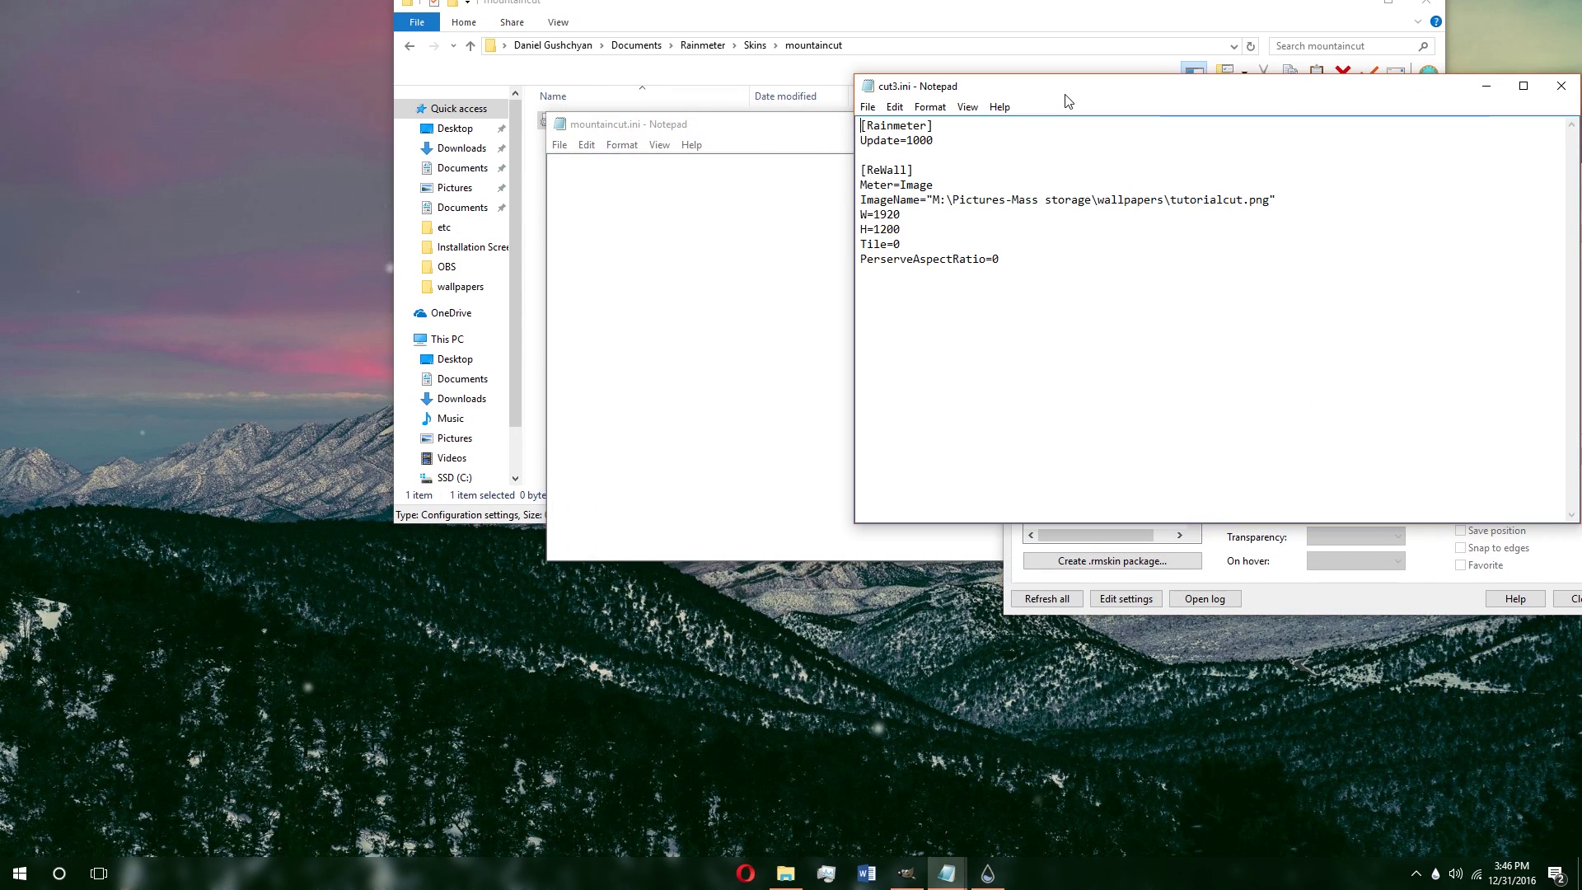
key("ctrl+a")
right_click(927, 198)
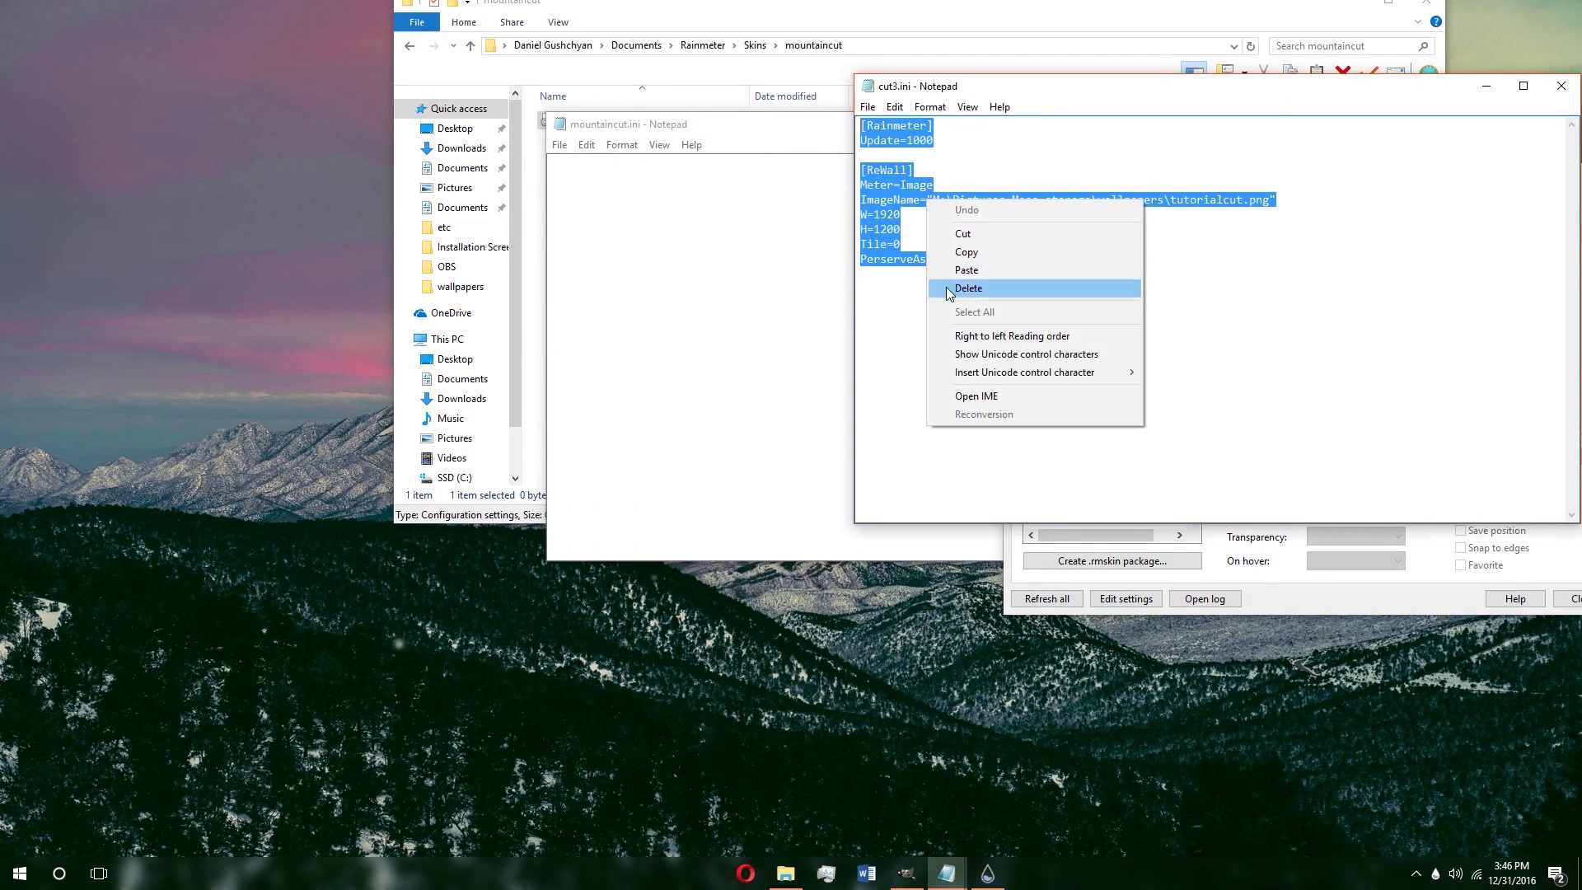
left_click(966, 252)
right_click(638, 185)
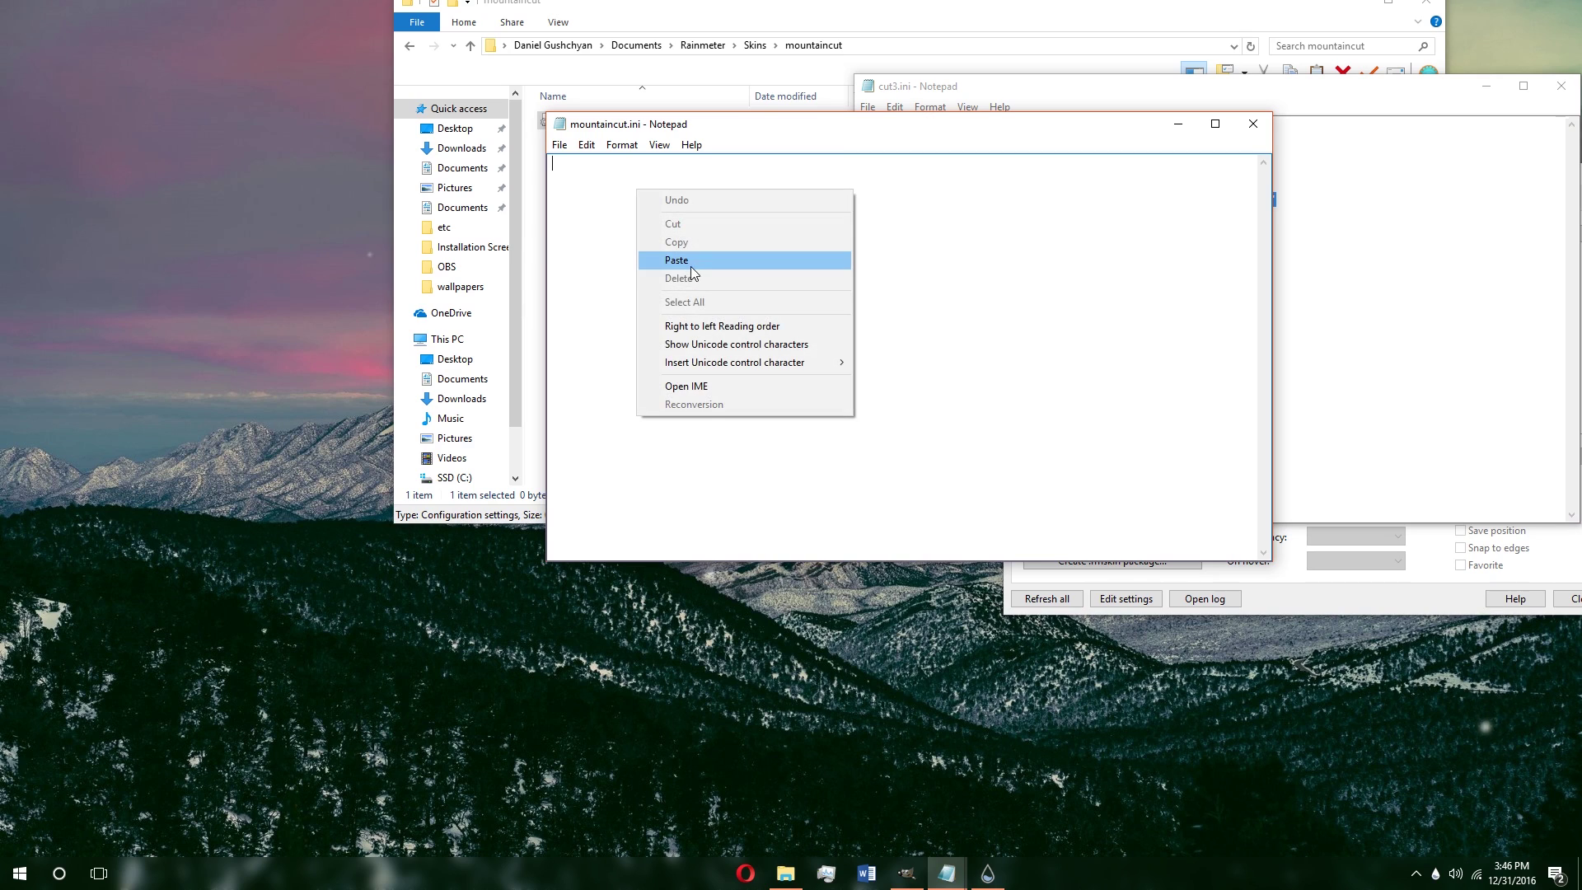
left_click(660, 257)
Step: Review the [Rainmeter] section, ReWall name, tutorialcut.png path and Tile lines in the pasted code
left_click_drag(626, 178, 500, 164)
left_click(559, 180)
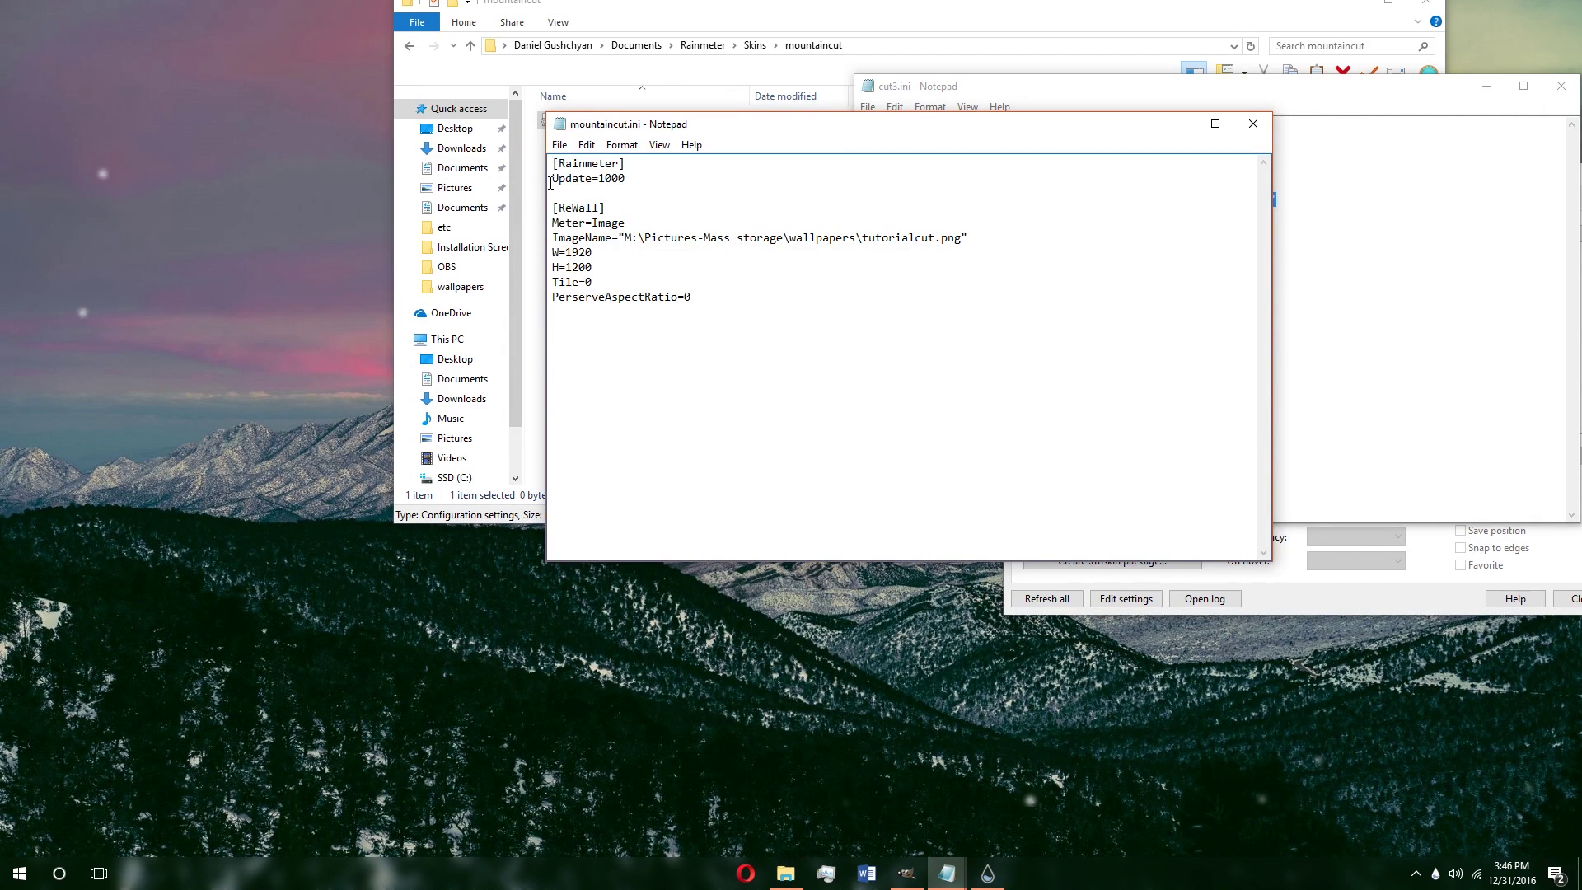
double_click(564, 206)
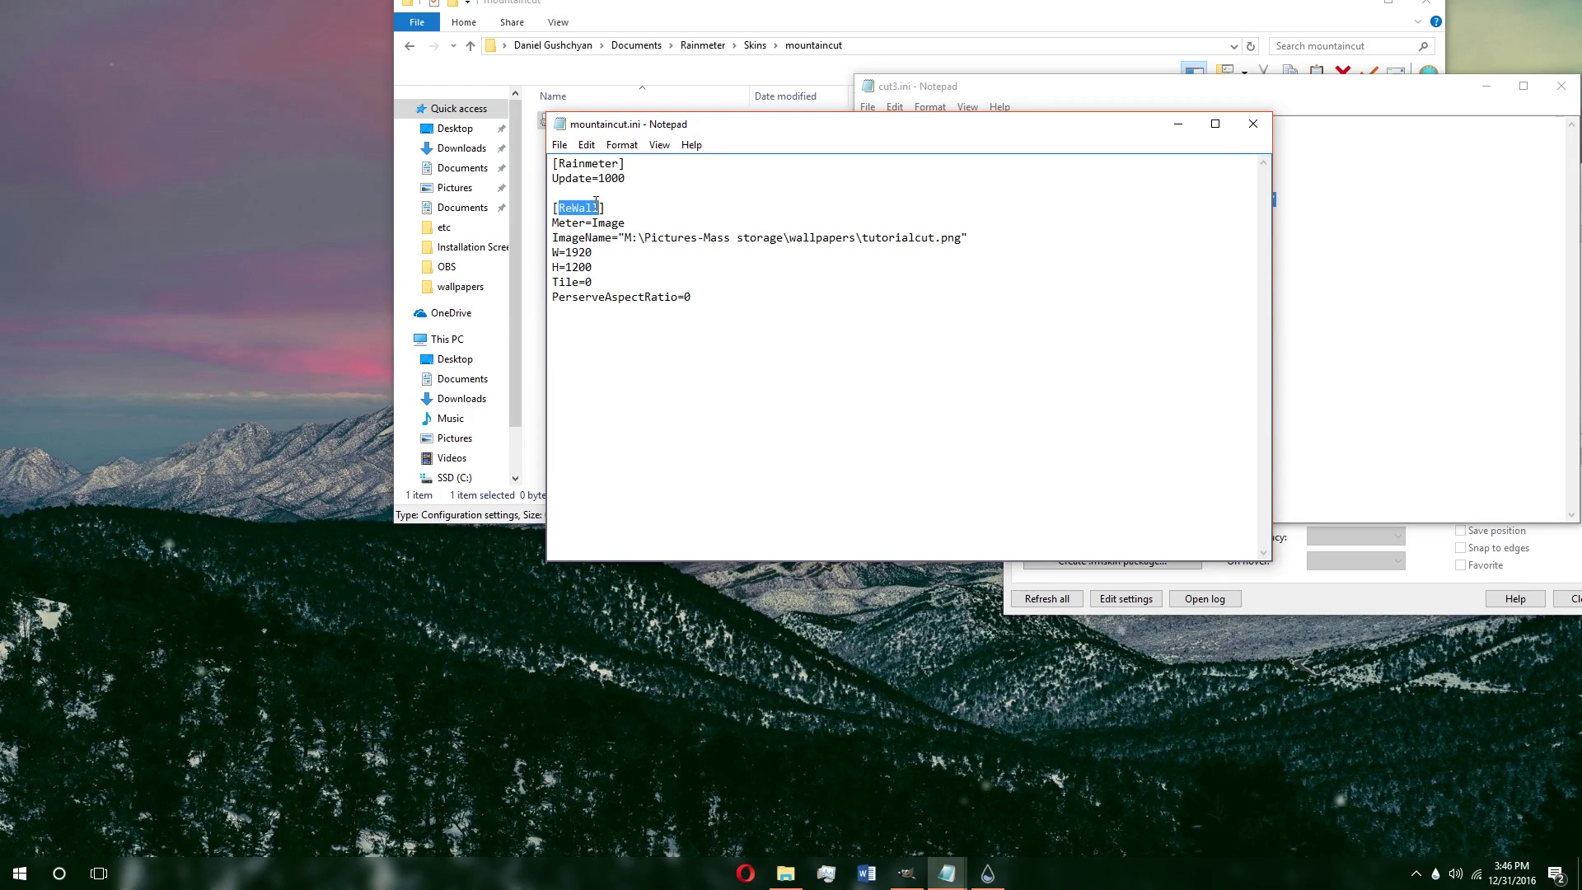
left_click(573, 205)
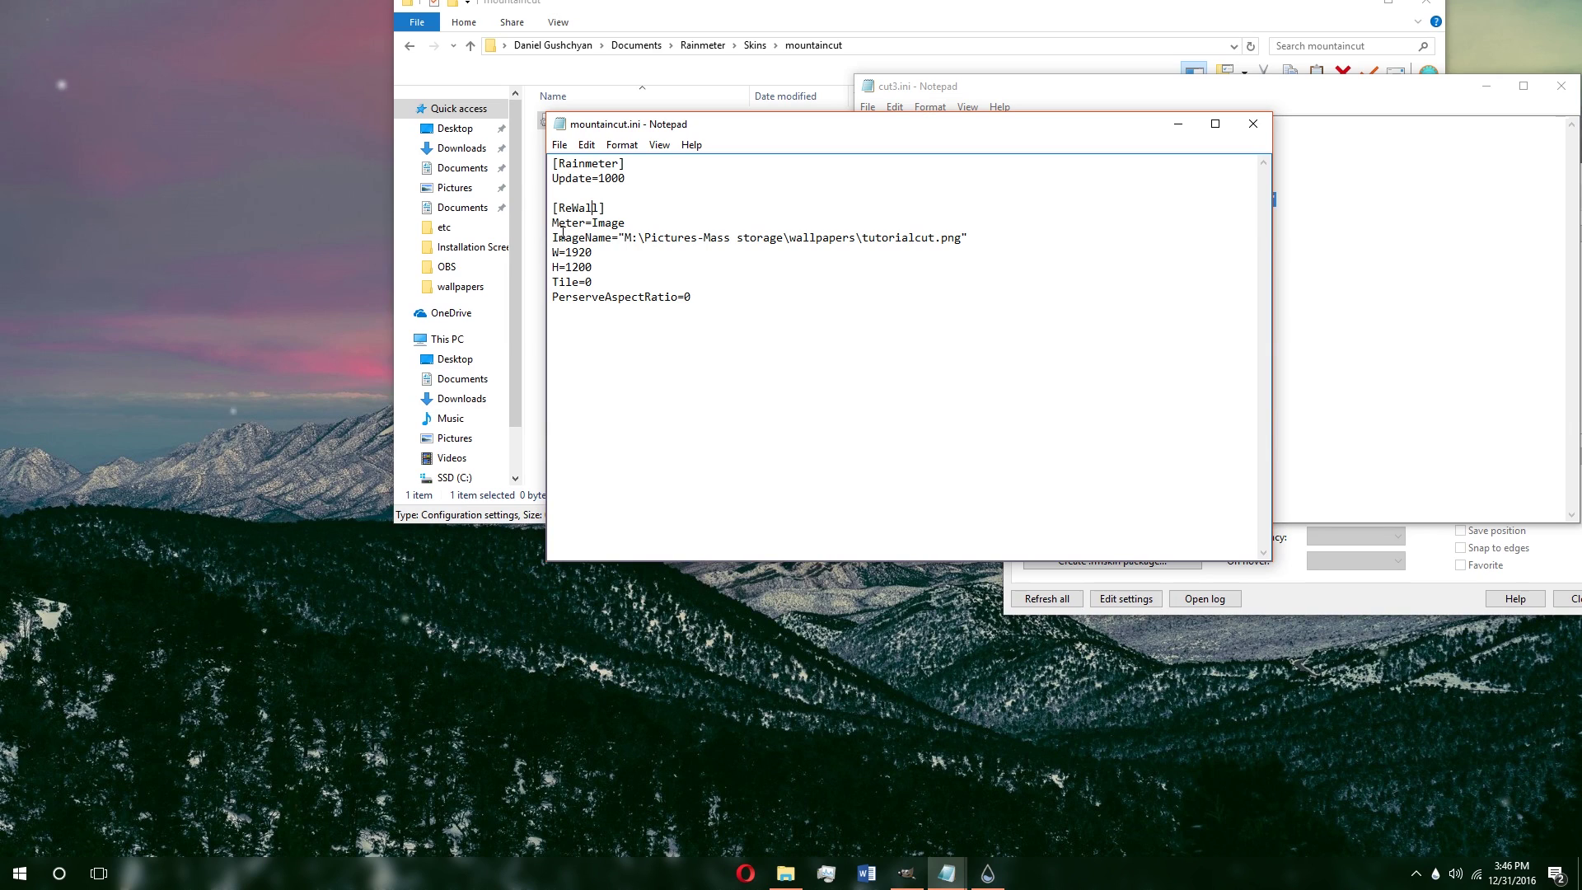
left_click_drag(647, 236, 968, 238)
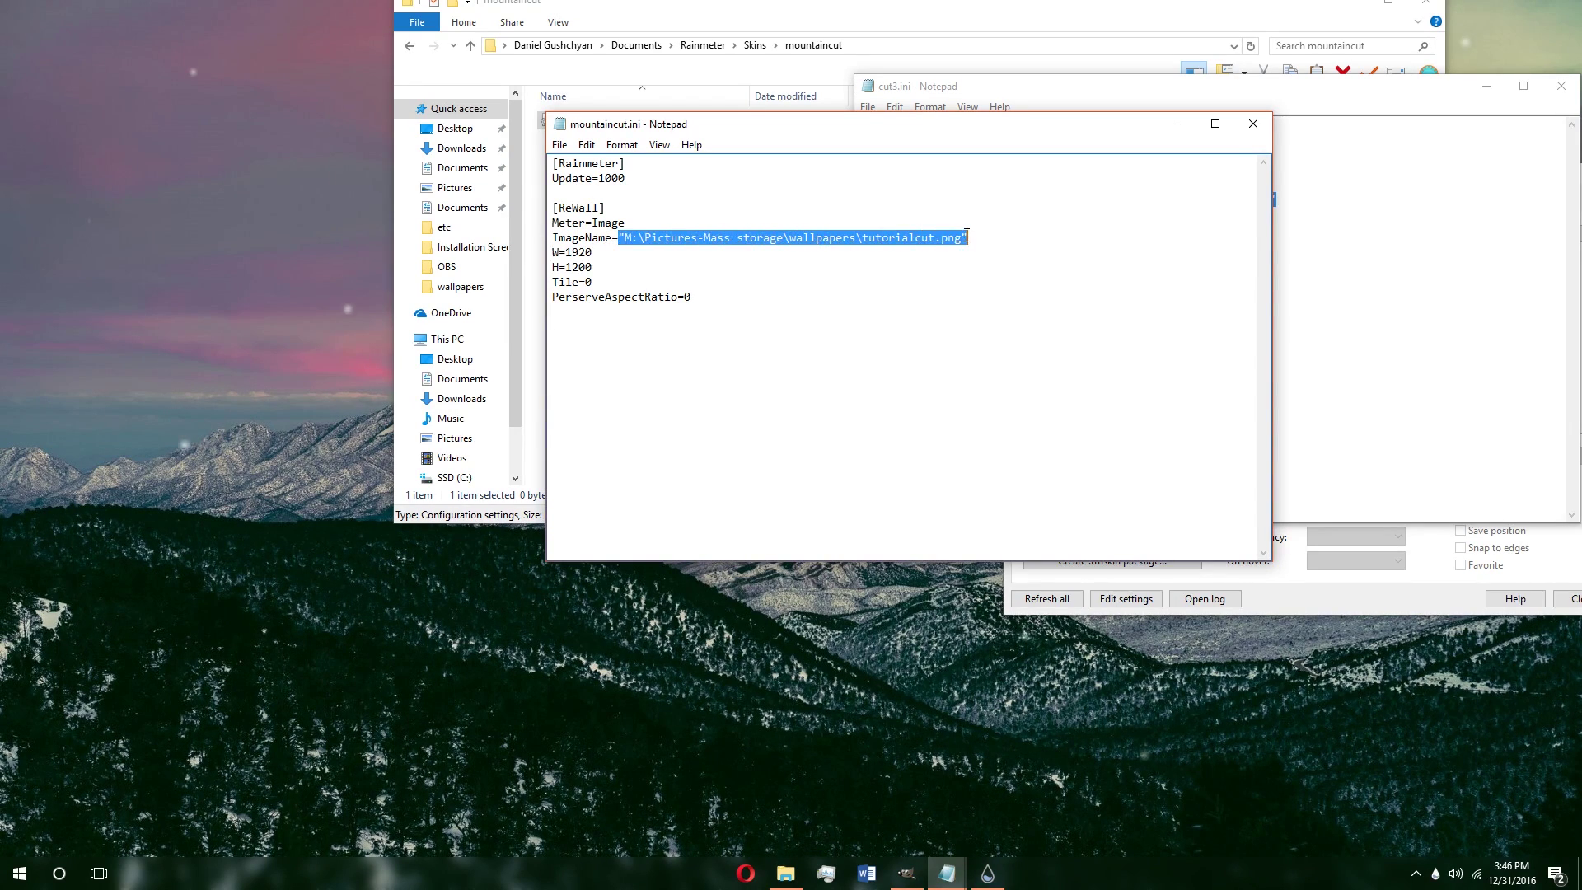
left_click(969, 238)
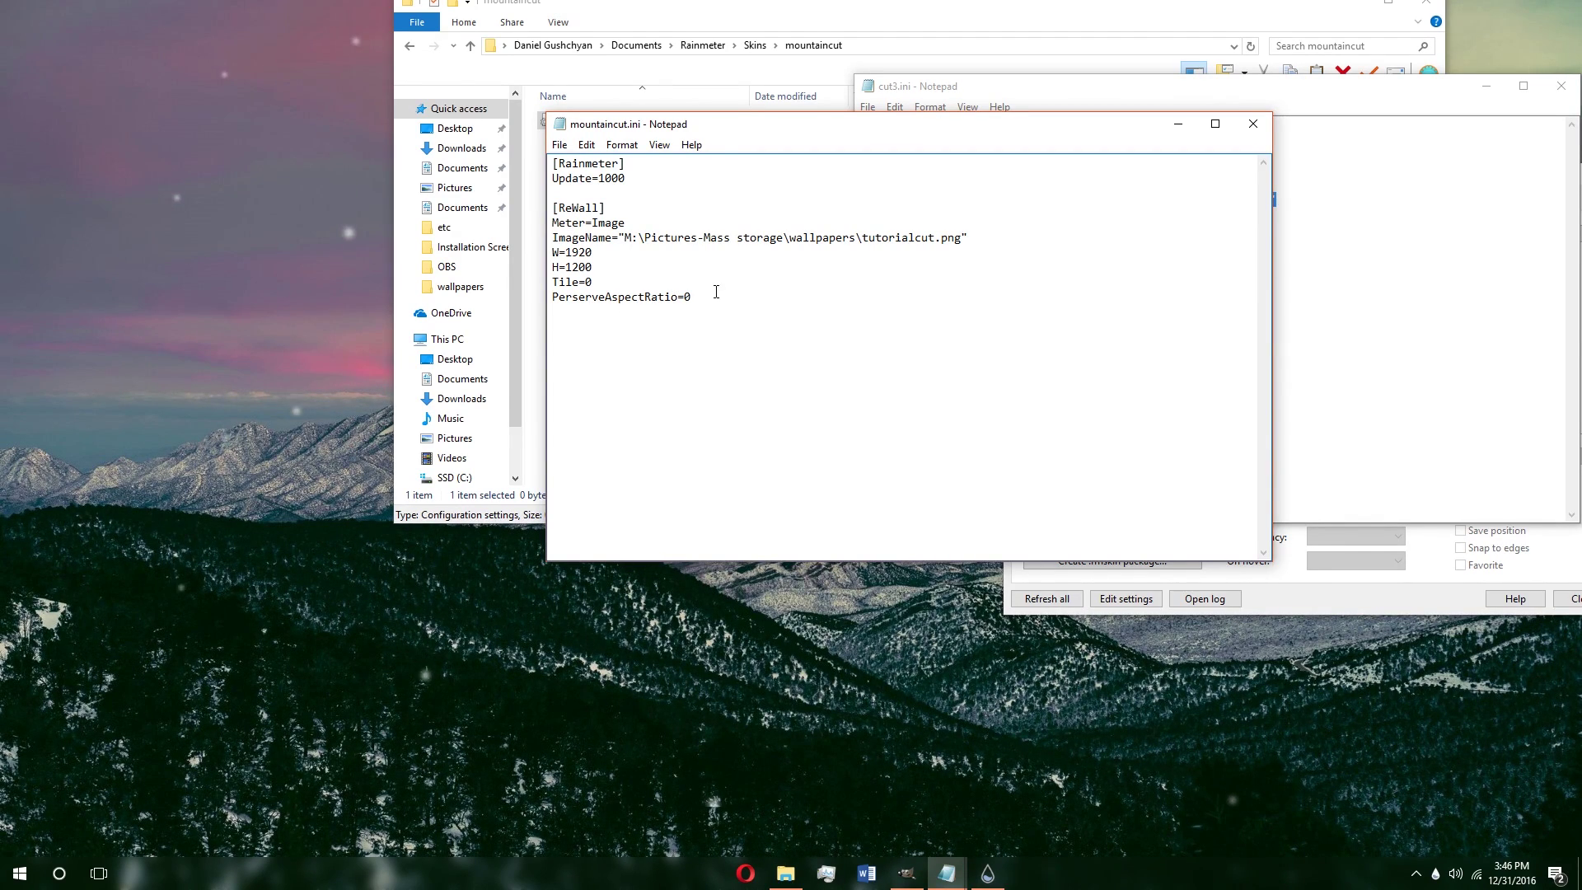
left_click_drag(692, 298, 553, 282)
left_click(568, 283)
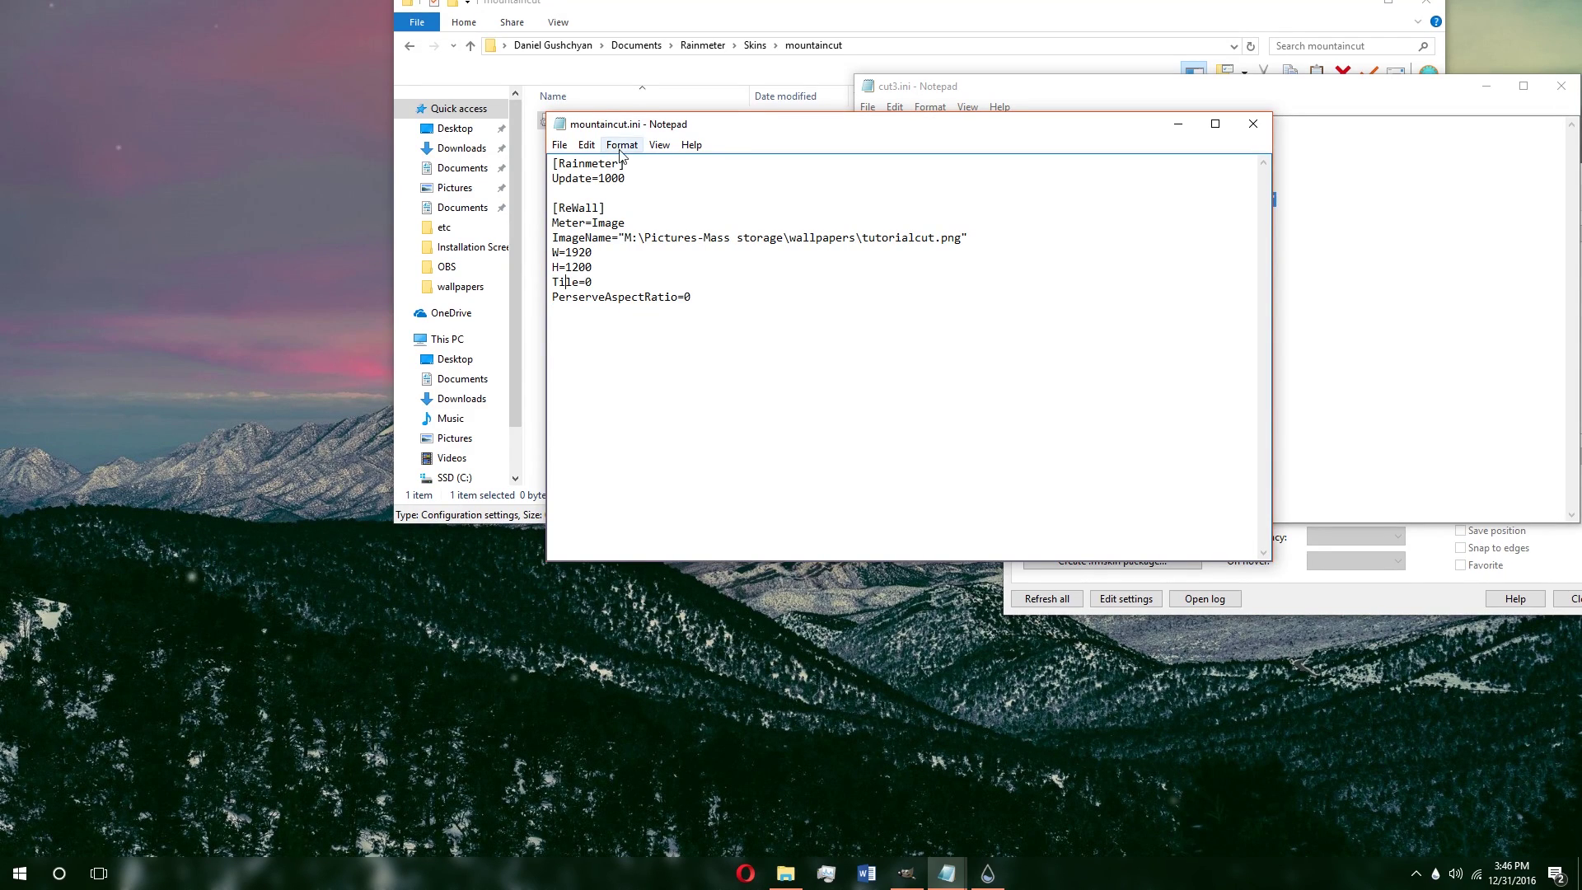
Step: Save mountaincut.ini, then close Notepad and the skin folder window
left_click(559, 145)
left_click(577, 199)
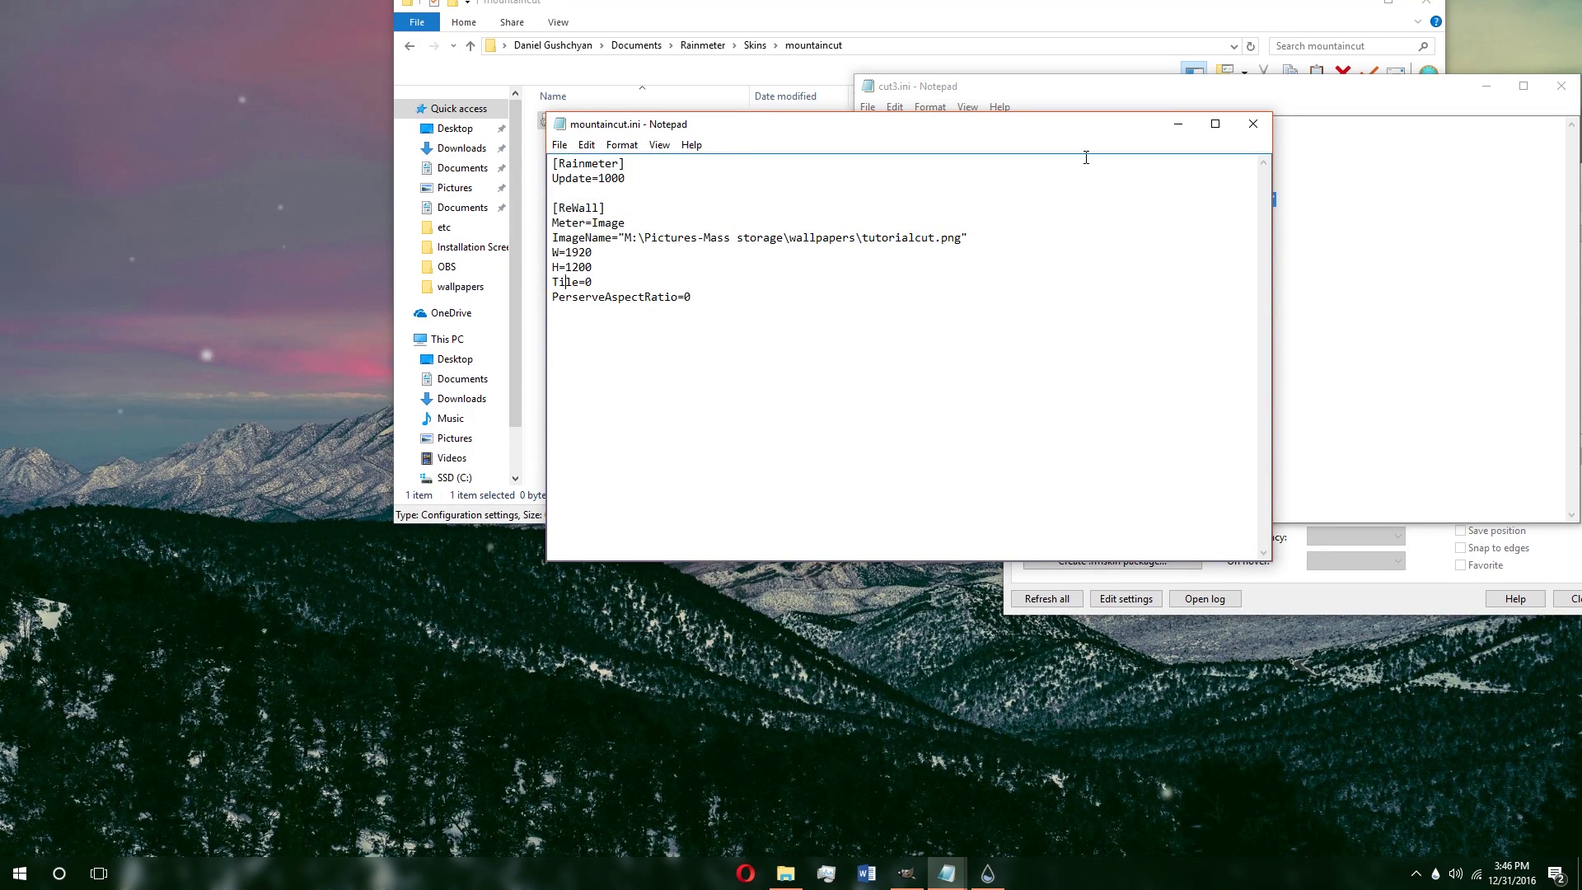
left_click(1254, 124)
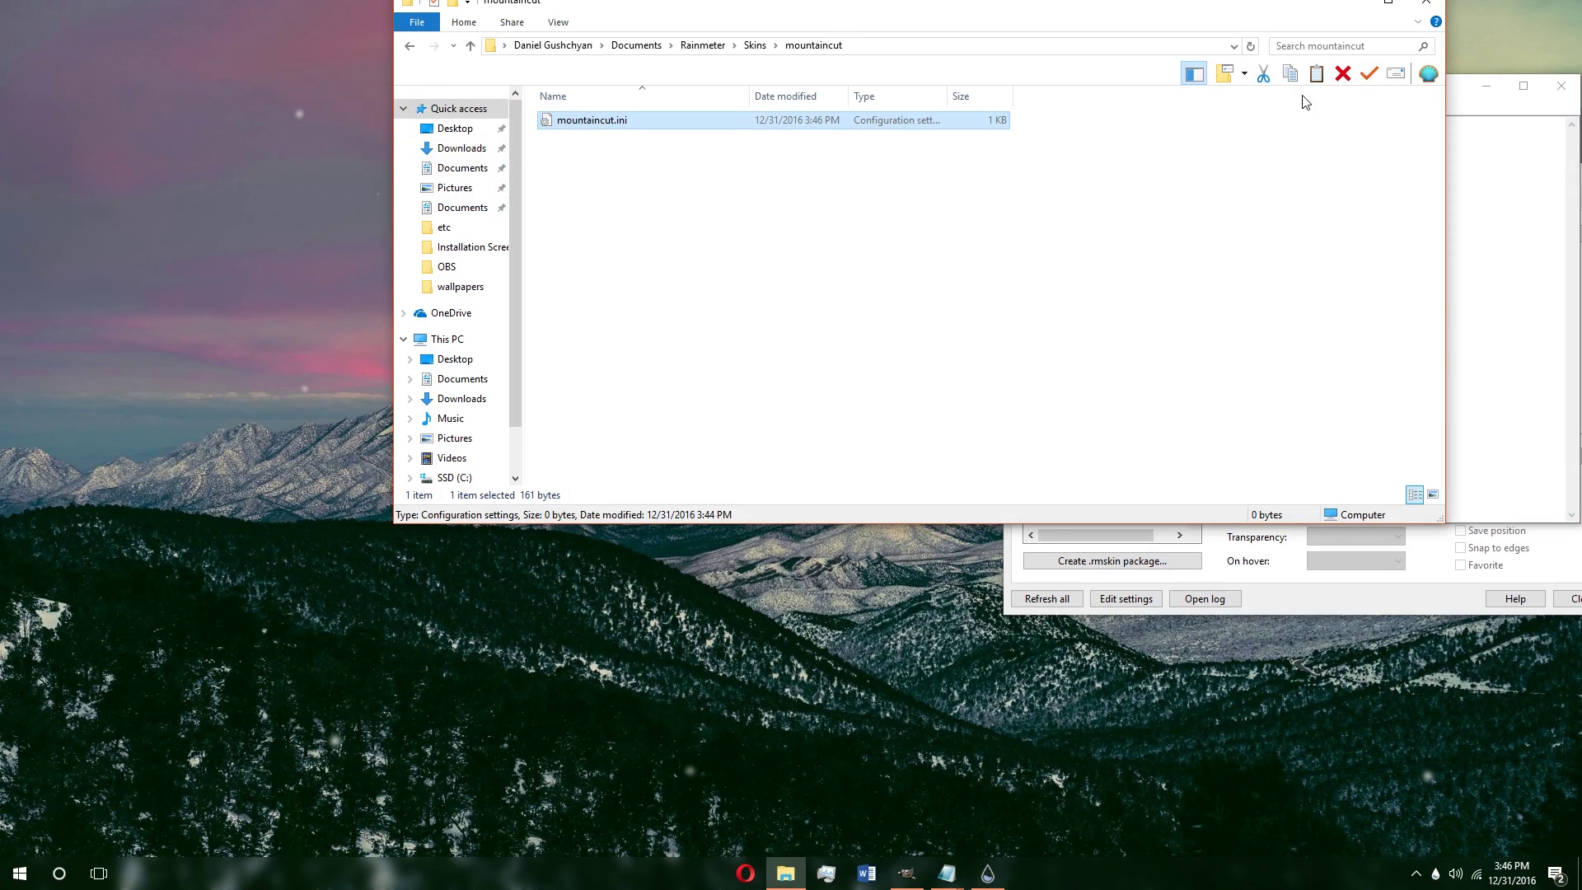
left_click(1427, 2)
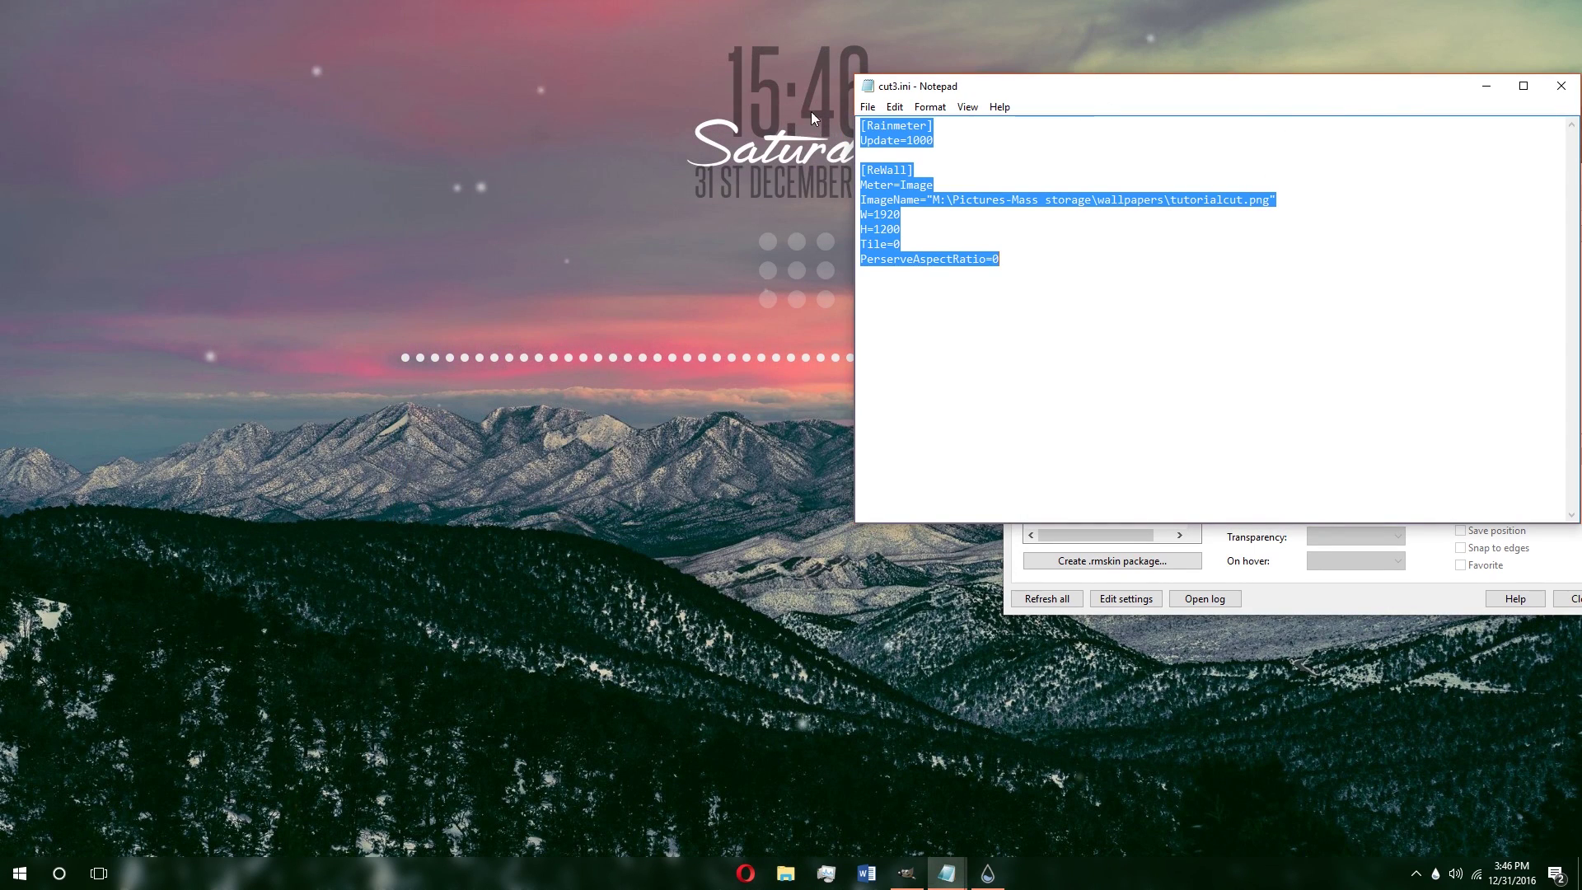
Step: Refresh all skins in Manage Rainmeter and select mountaincut.ini under the mountaincut folder
left_click(988, 872)
left_click_drag(1183, 179, 723, 111)
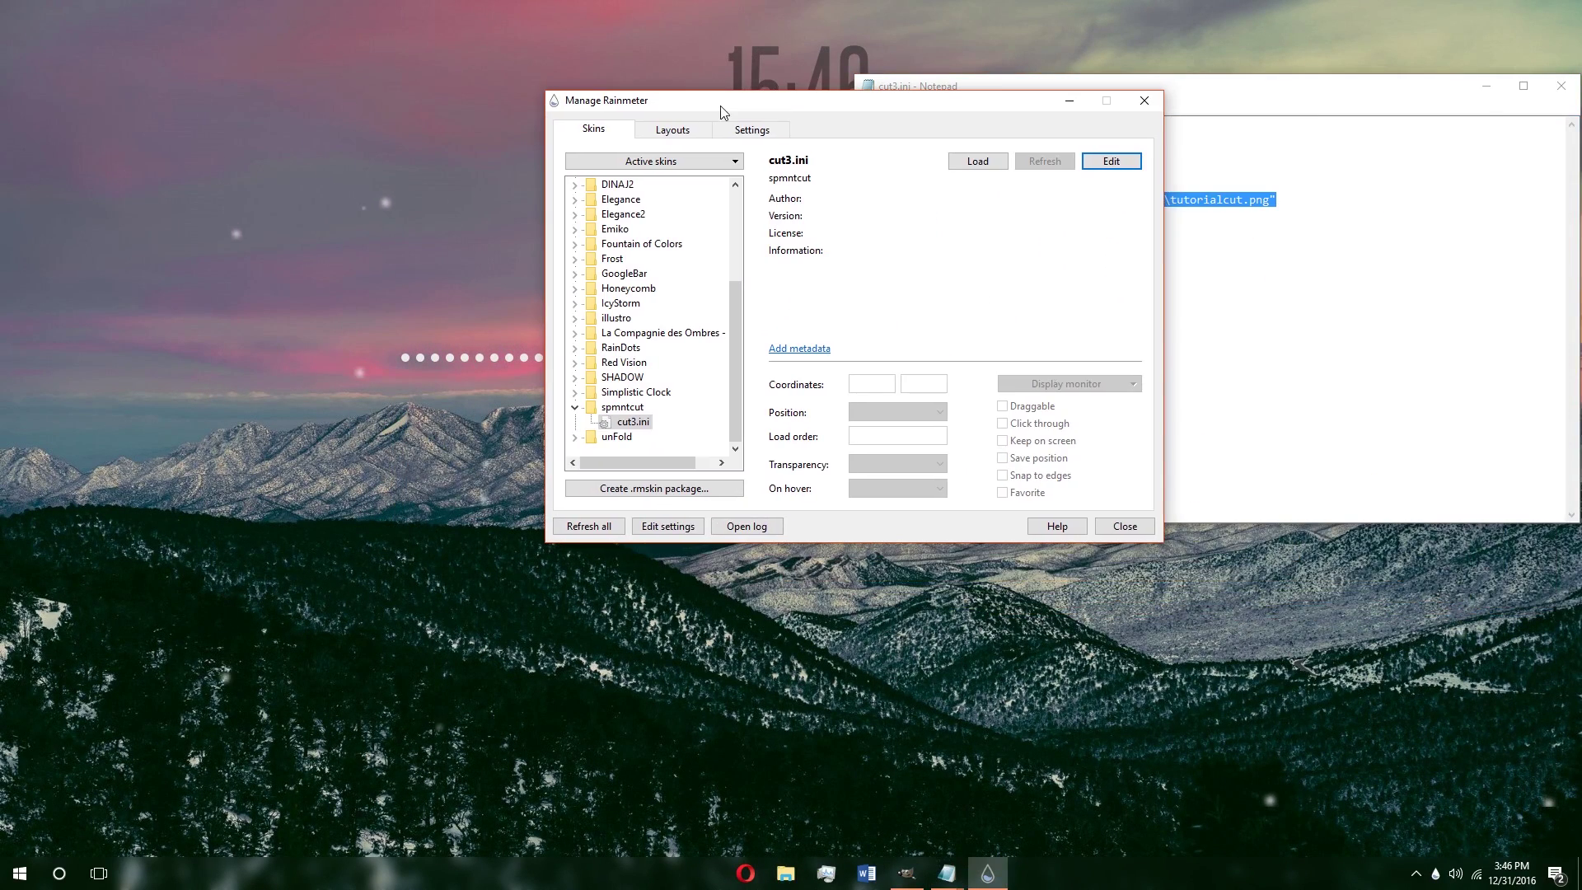
left_click(588, 526)
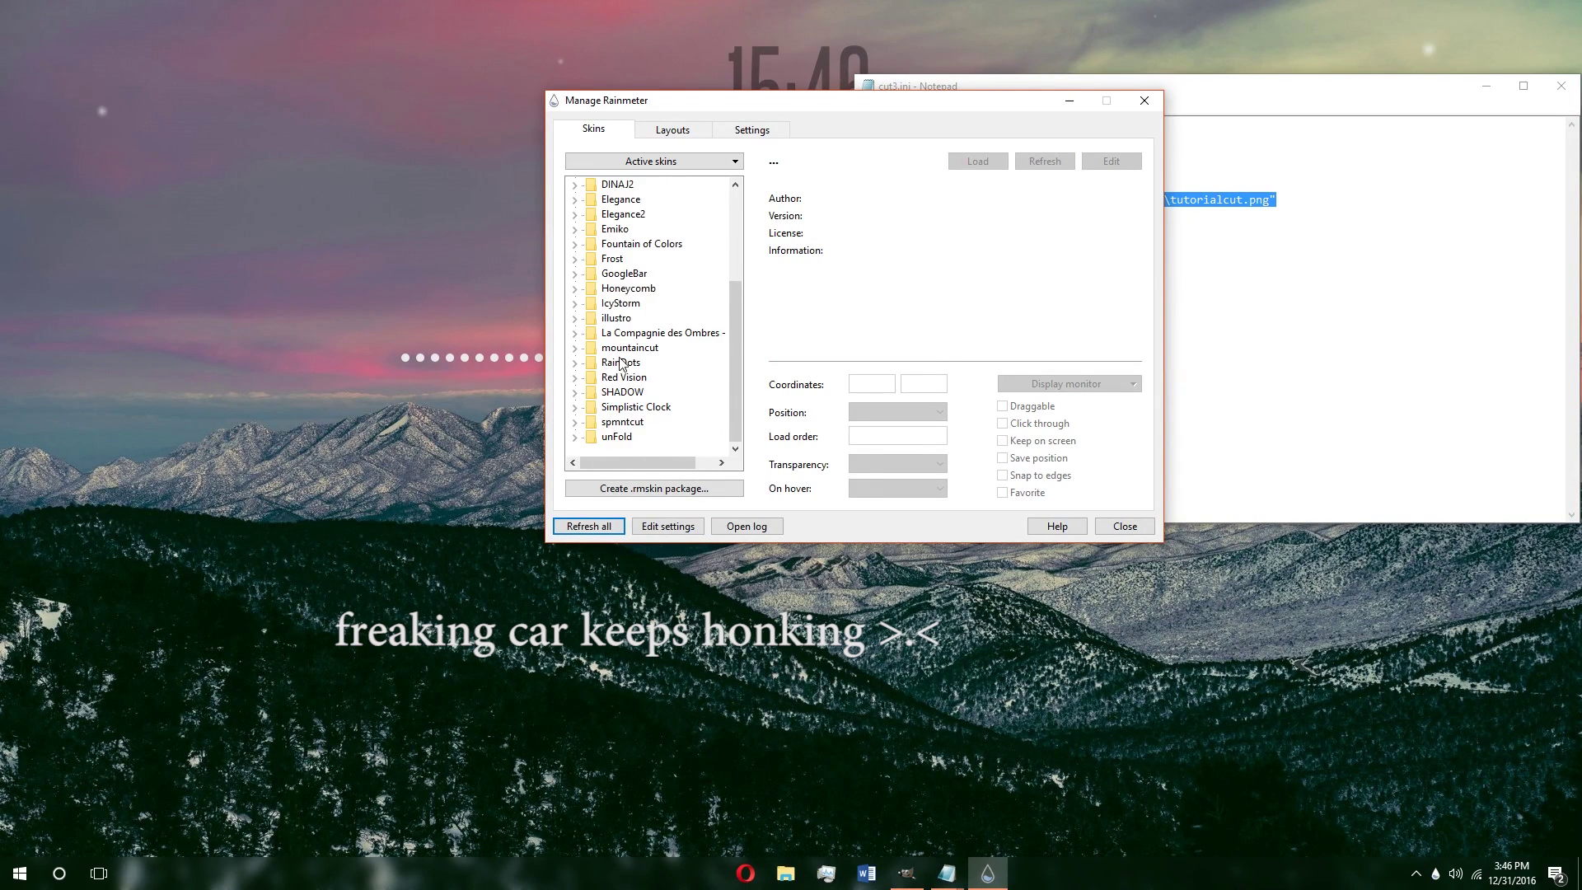
left_click(571, 353)
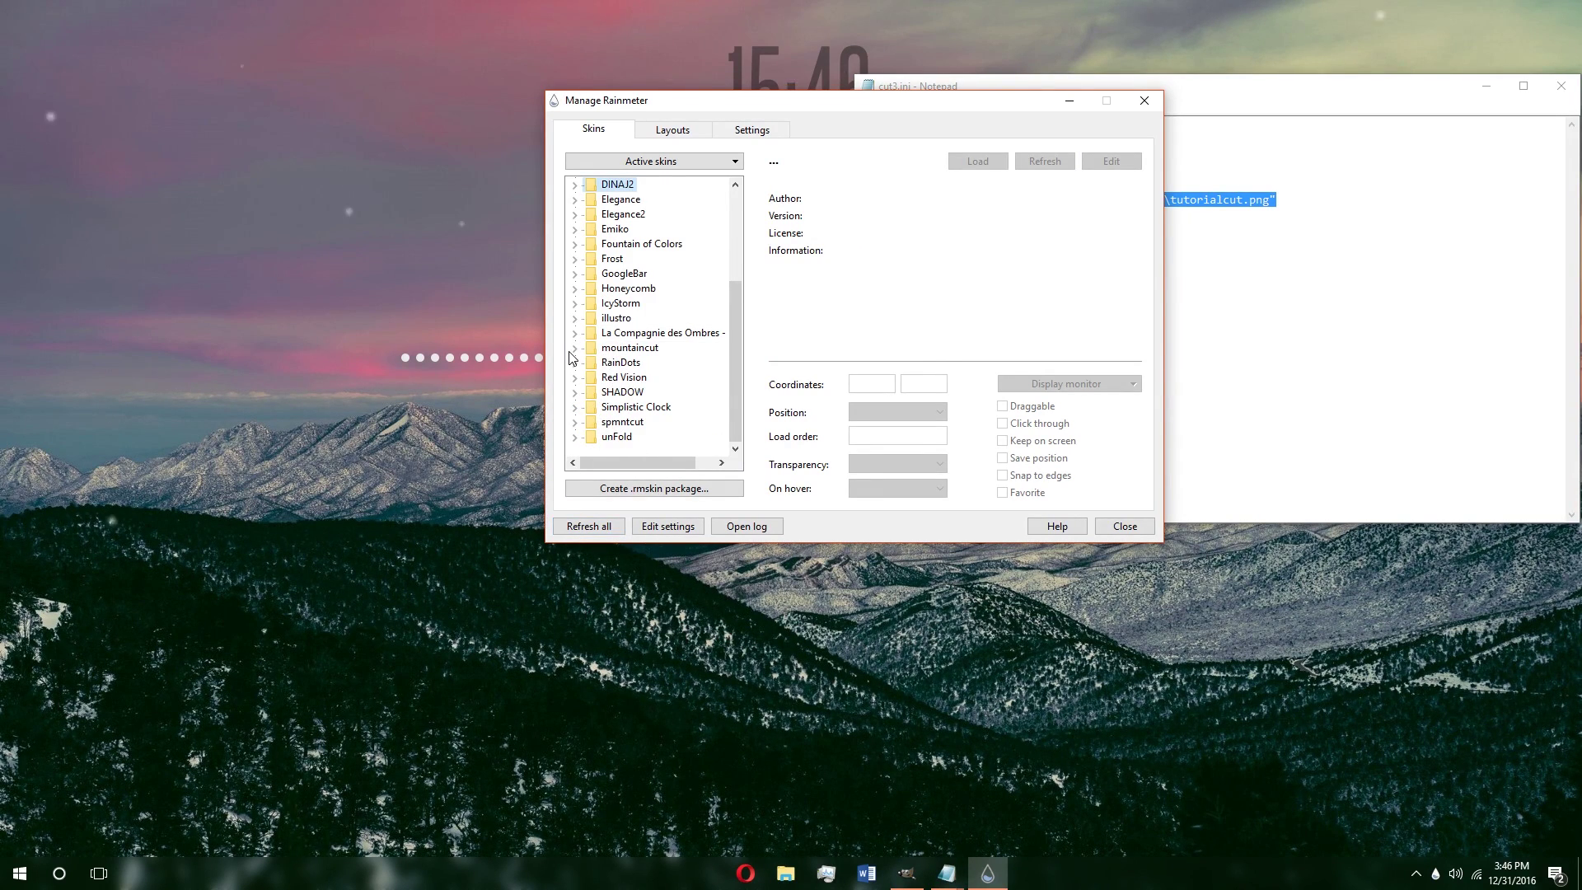
left_click(576, 348)
left_click(651, 363)
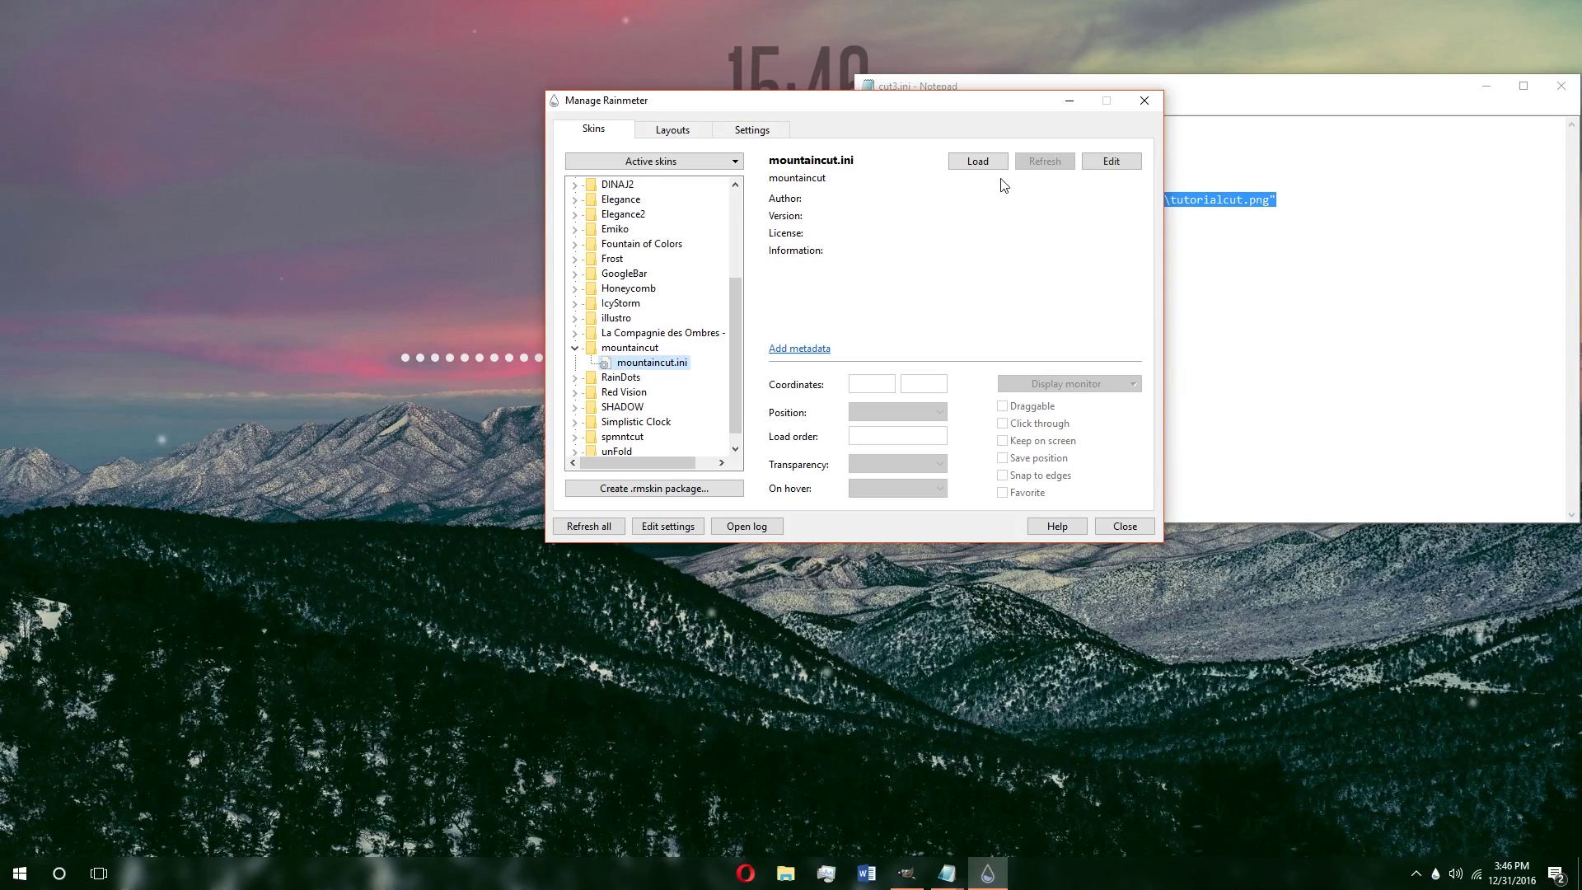
right_click(905, 672)
left_click(896, 213)
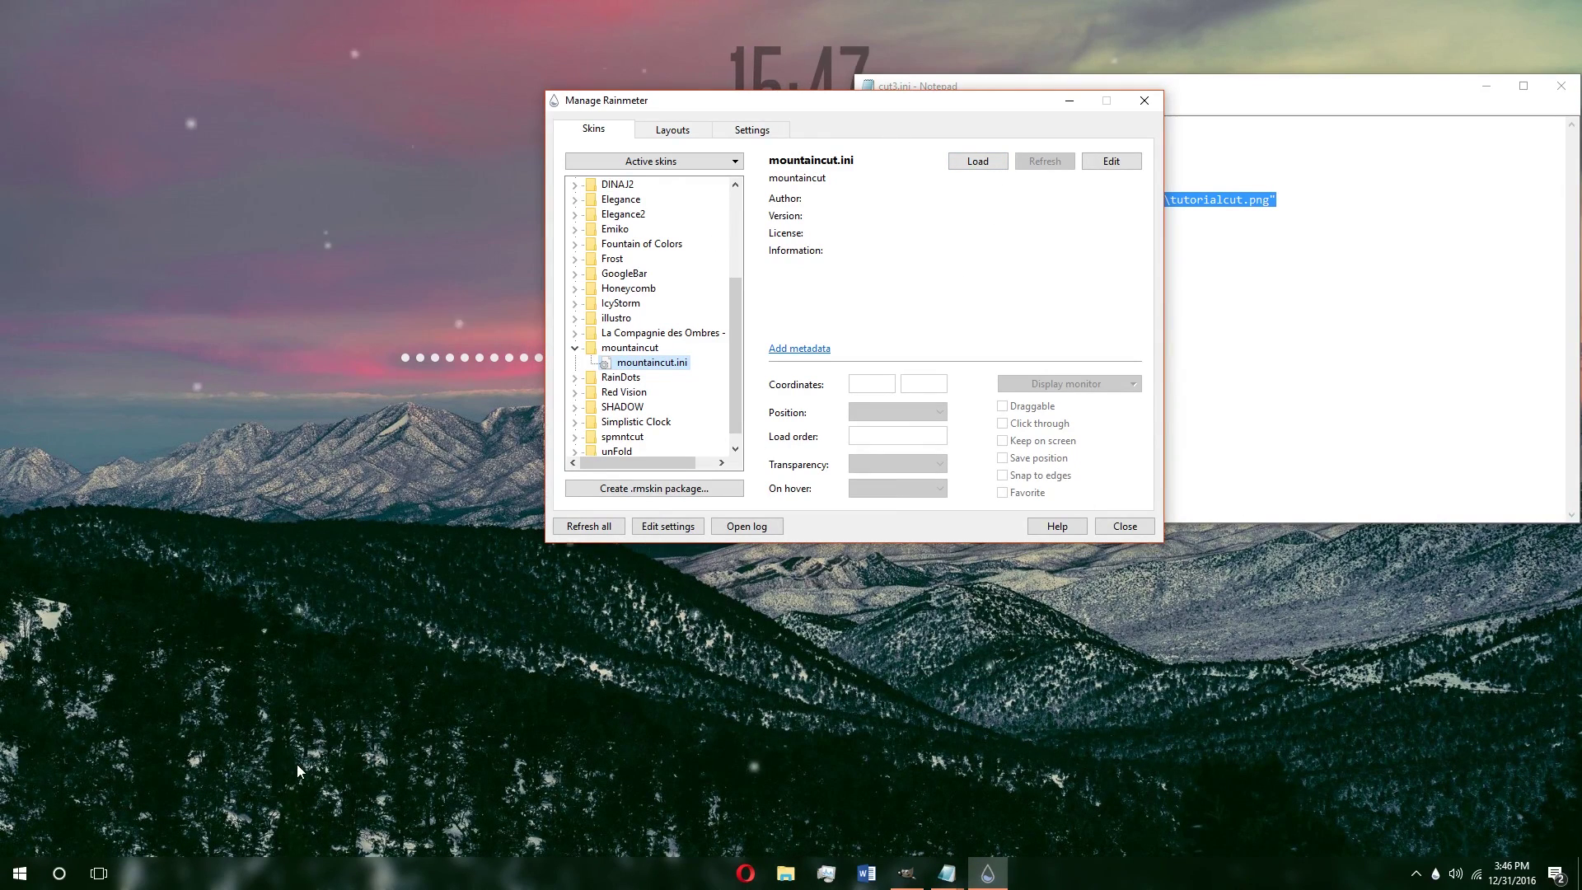
Step: Load the mountaincut skin, minimize the cut3.ini editor and move the manager to the top
left_click(975, 162)
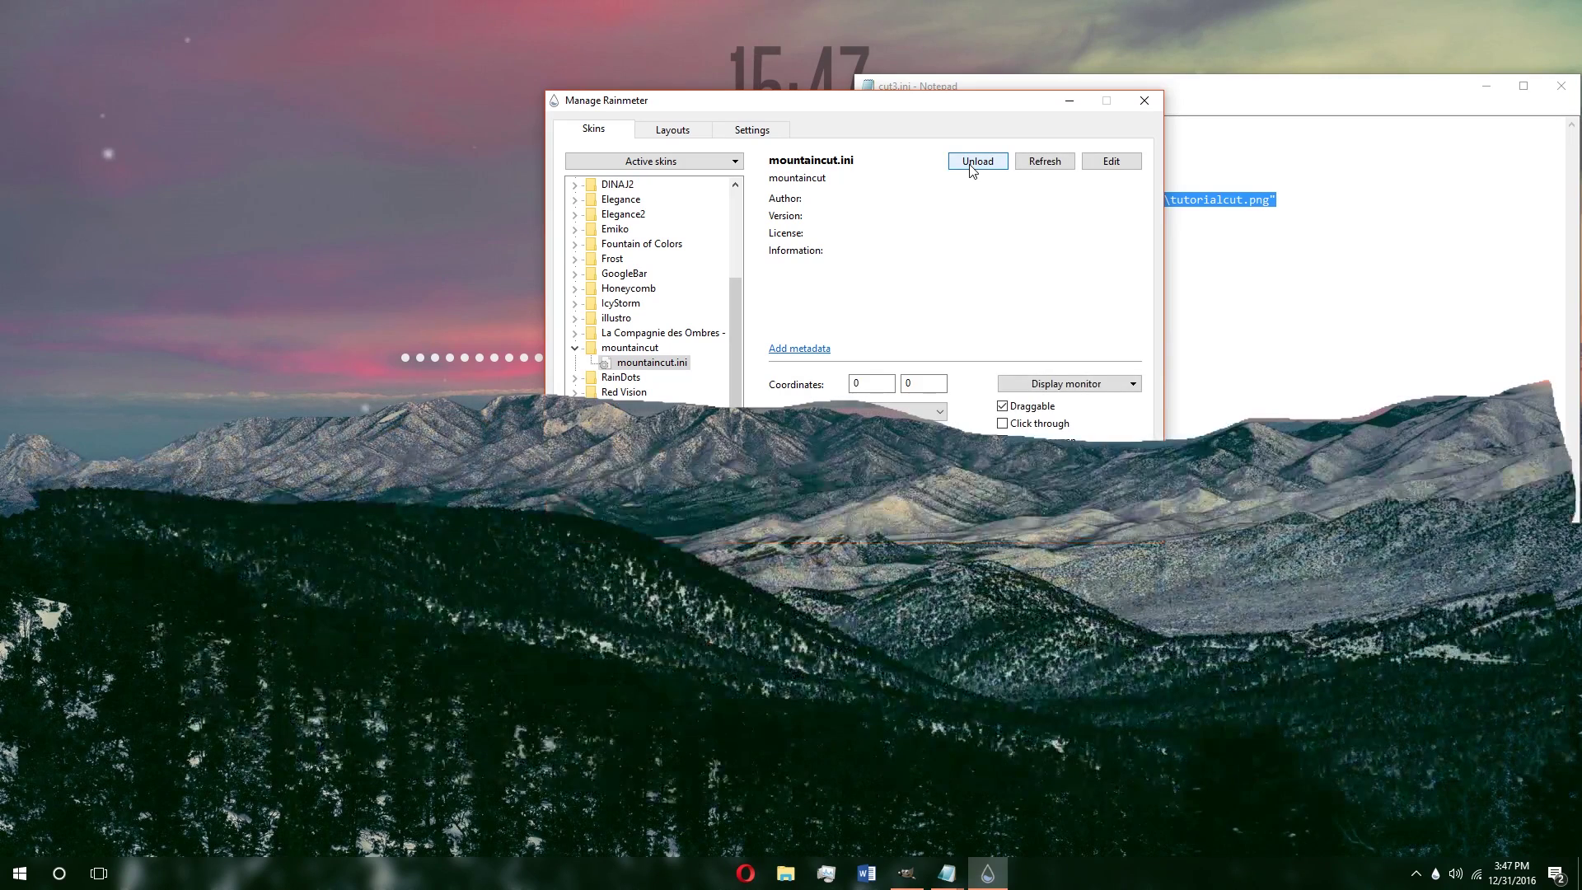
left_click(348, 622)
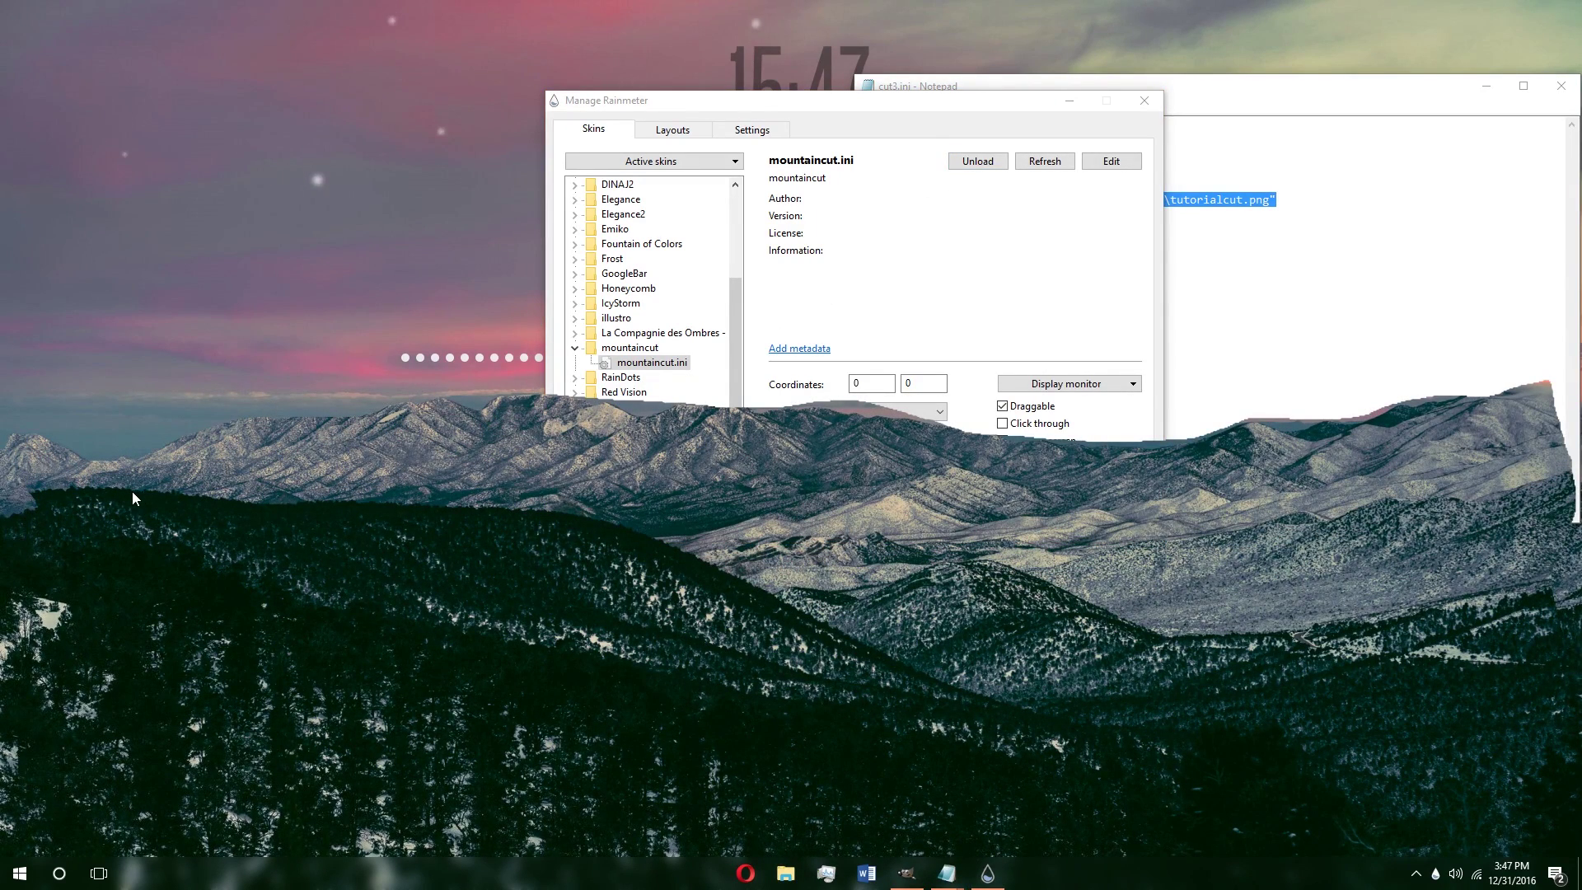
left_click(960, 117)
left_click(1487, 88)
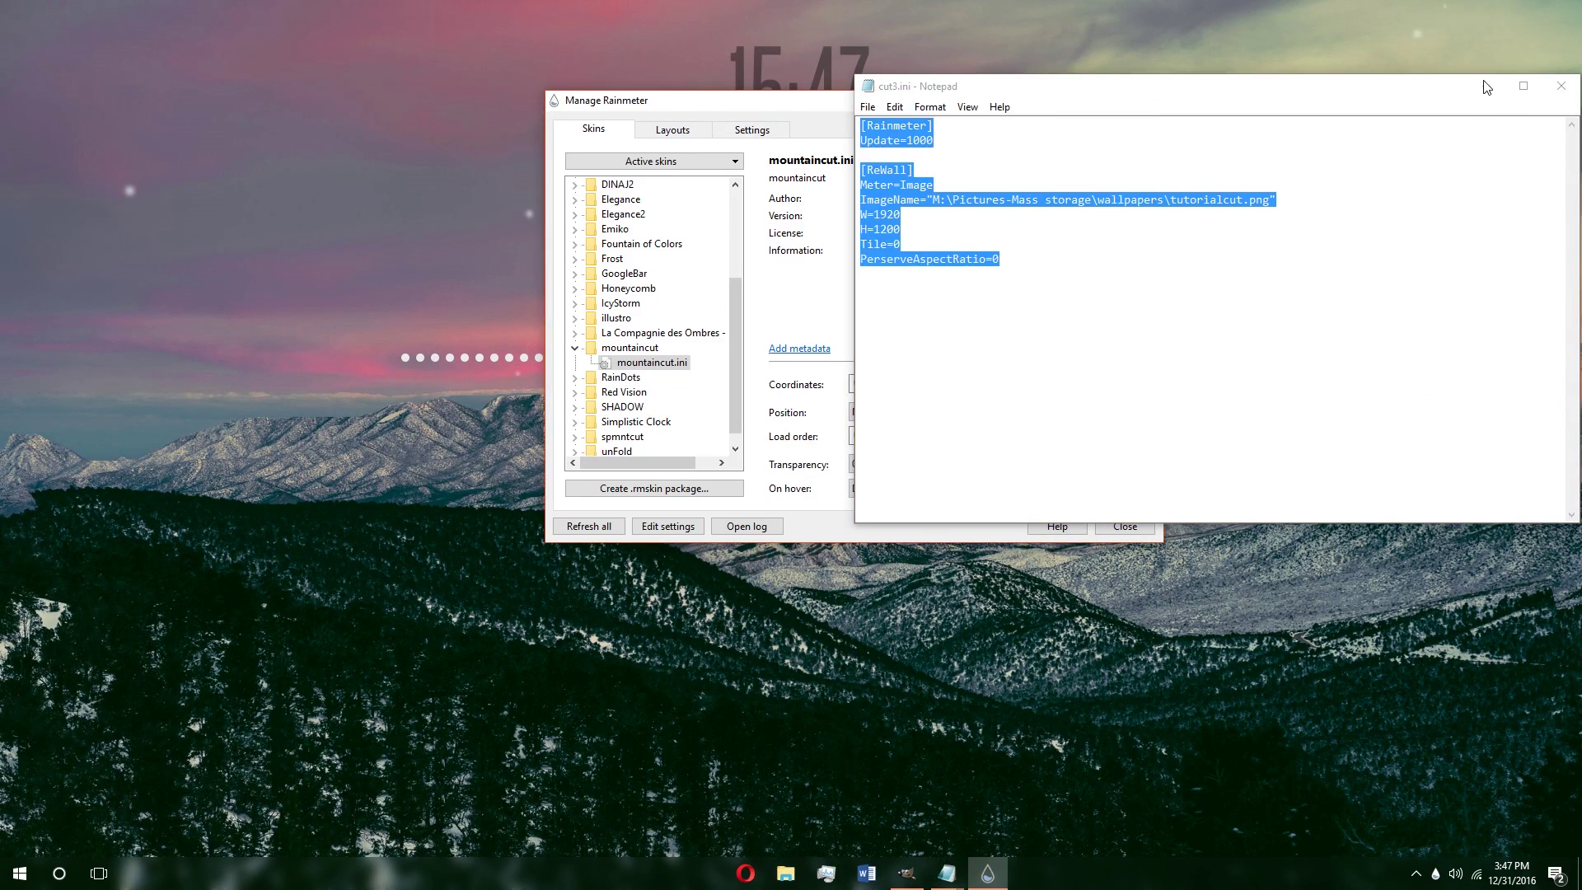
left_click(1485, 87)
left_click_drag(863, 109, 926, 24)
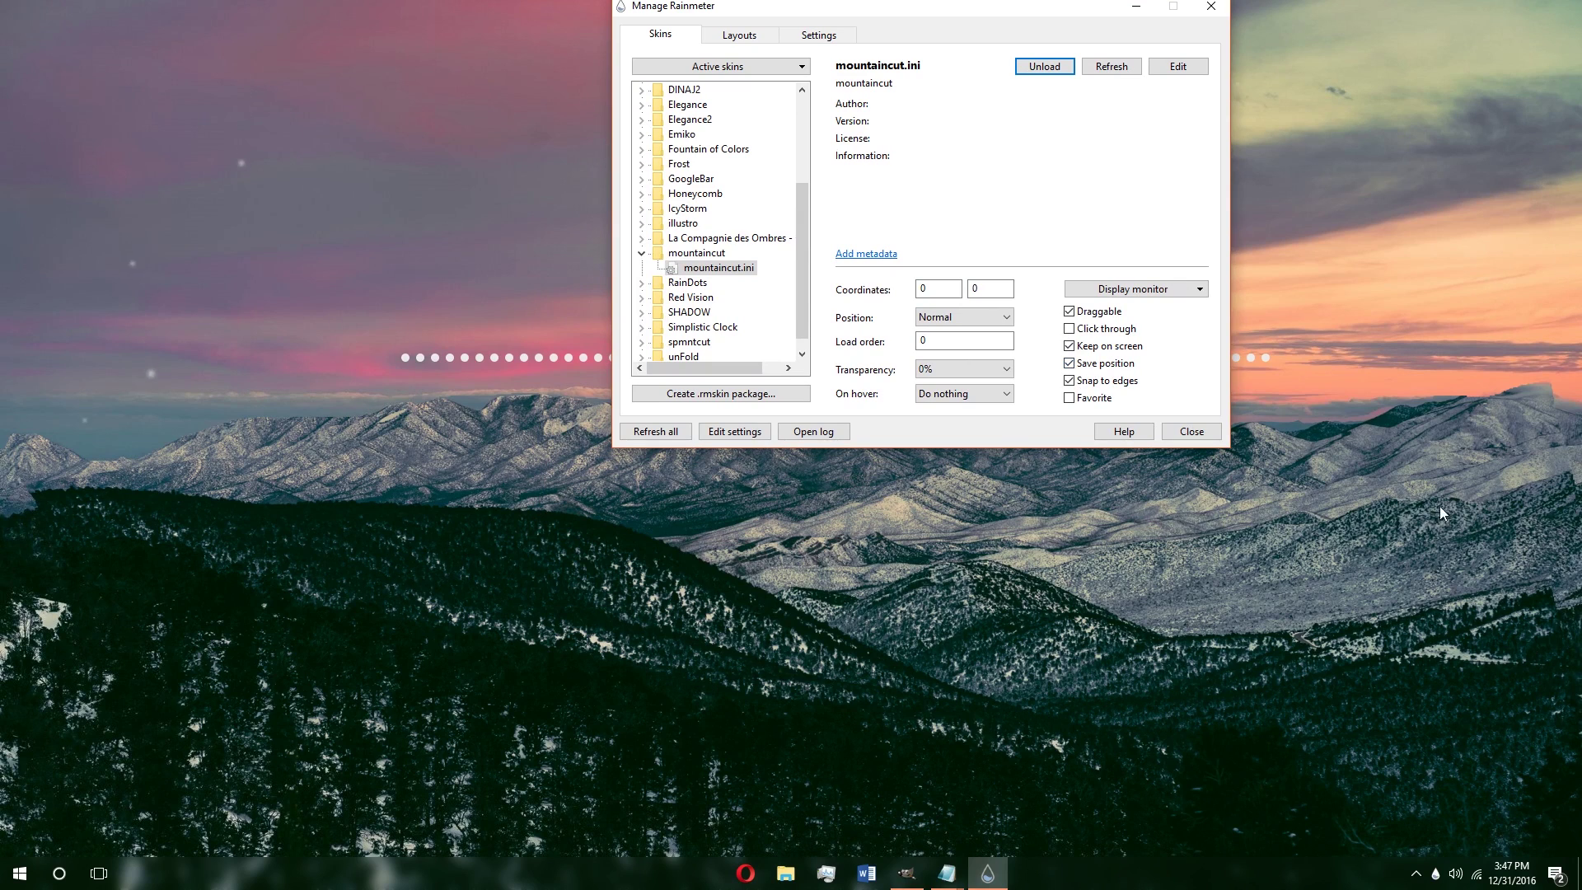
Step: Turn off Keep on screen and drag the cutout to line up with the wallpaper mountains
left_click(1339, 543)
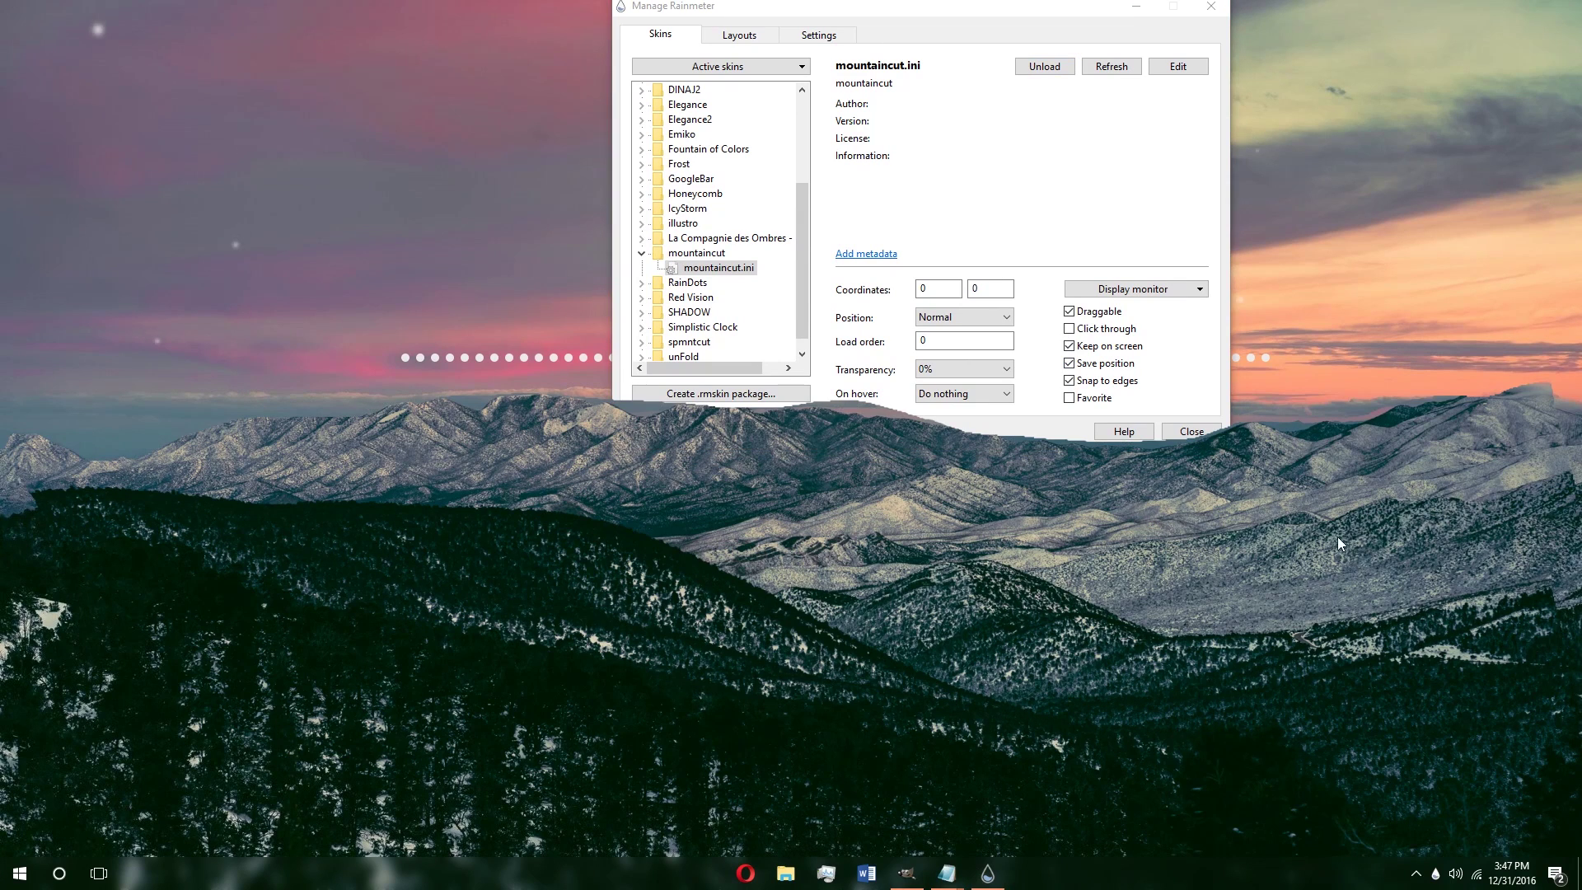
left_click(932, 28)
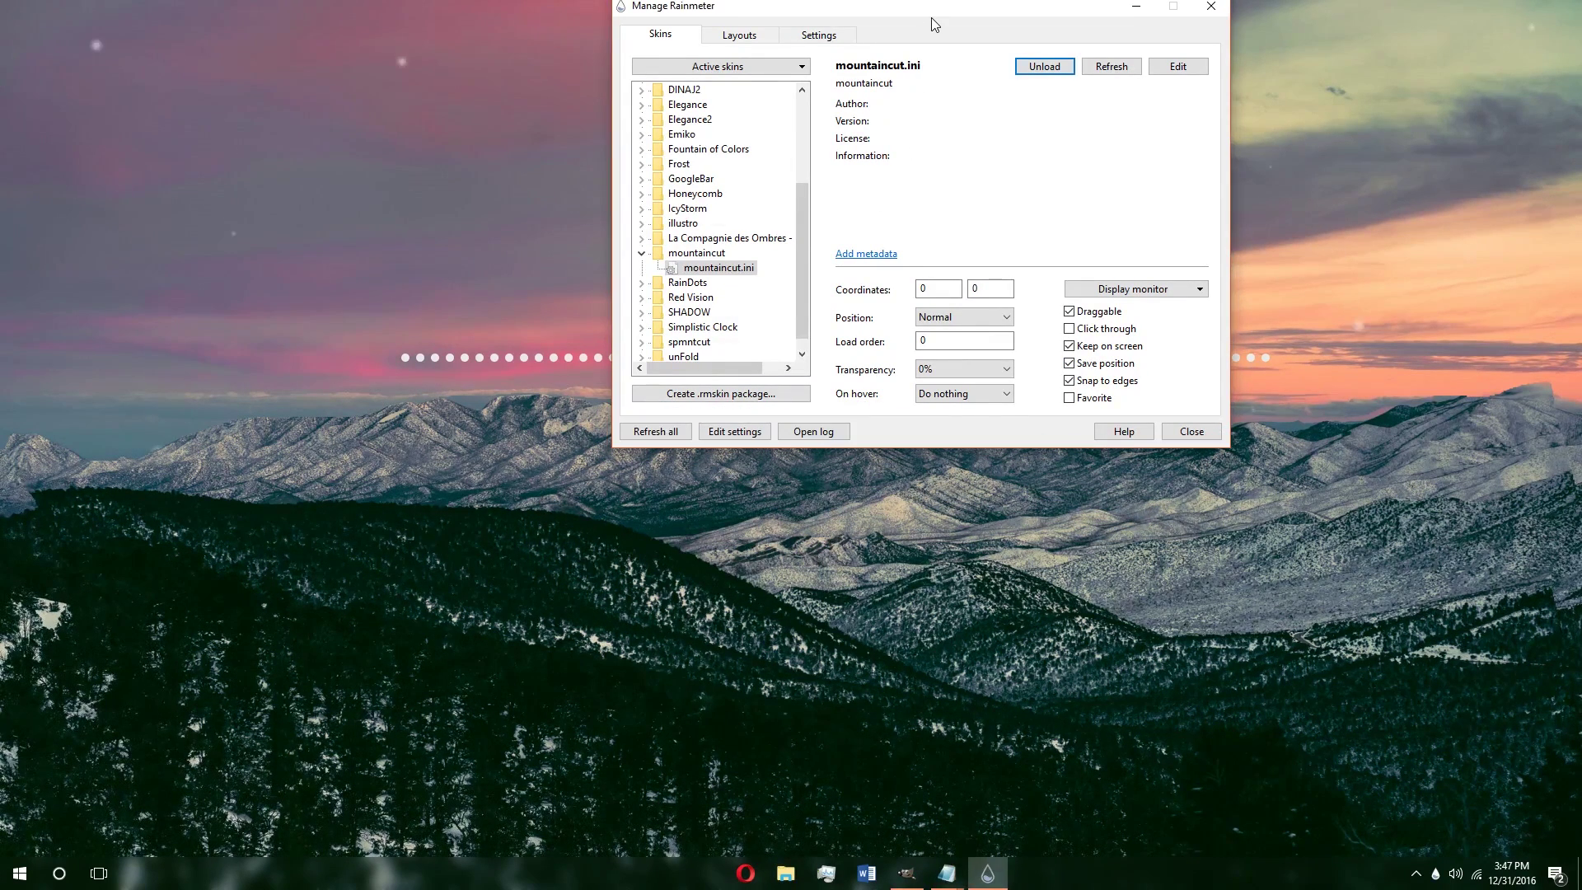
left_click(1070, 347)
left_click_drag(1322, 598, 1269, 623)
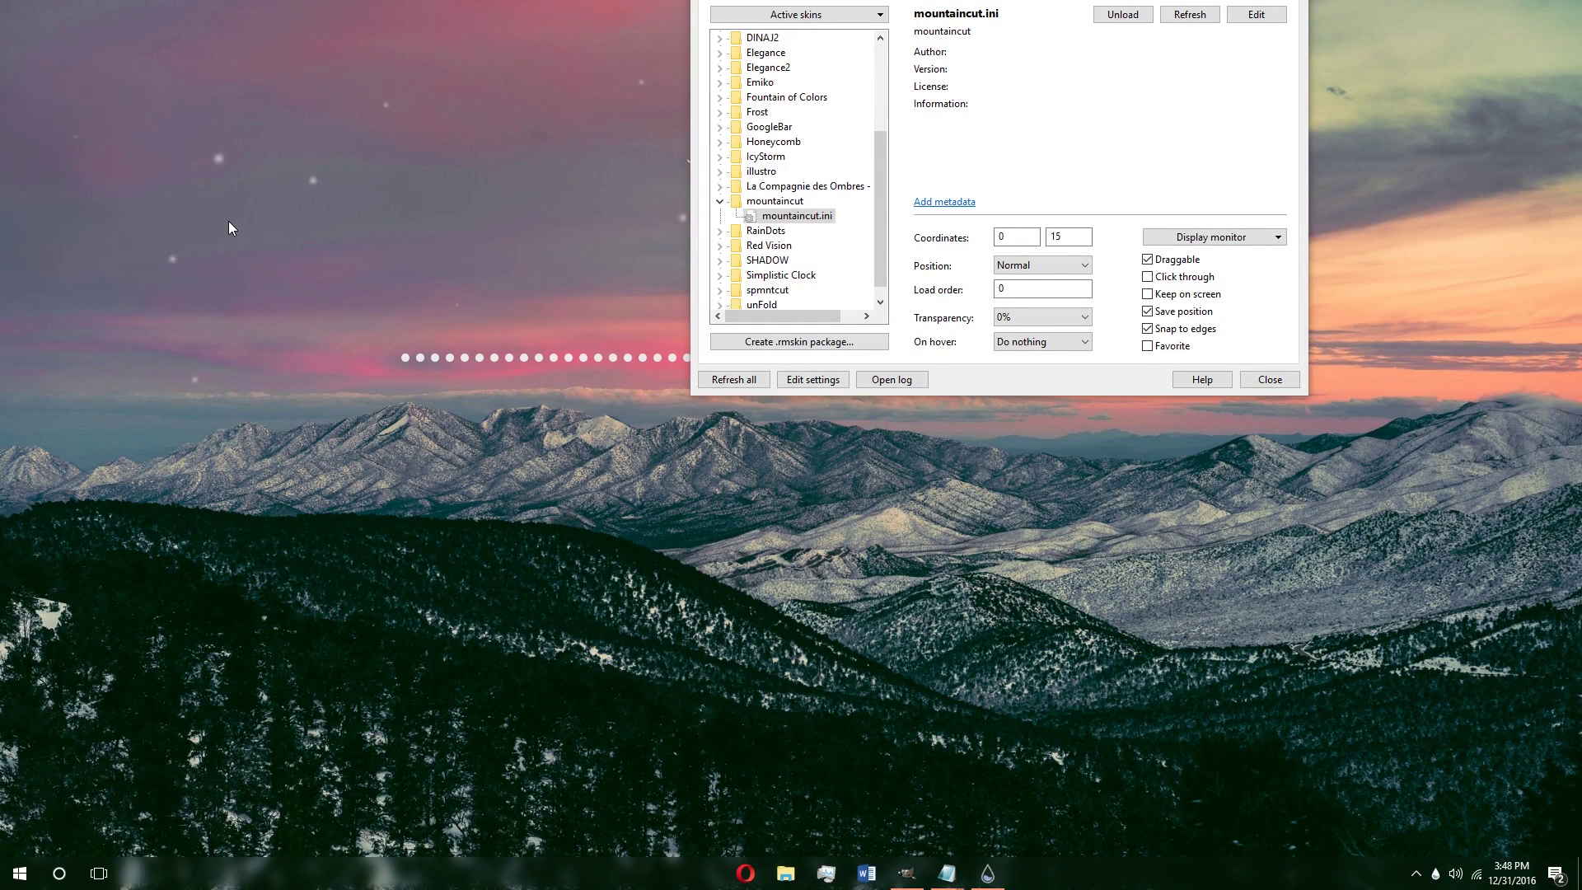
Step: Minimize Rainmeter and turn on taskbar auto-hide in desktop mode, returning to the desktop
left_click(988, 874)
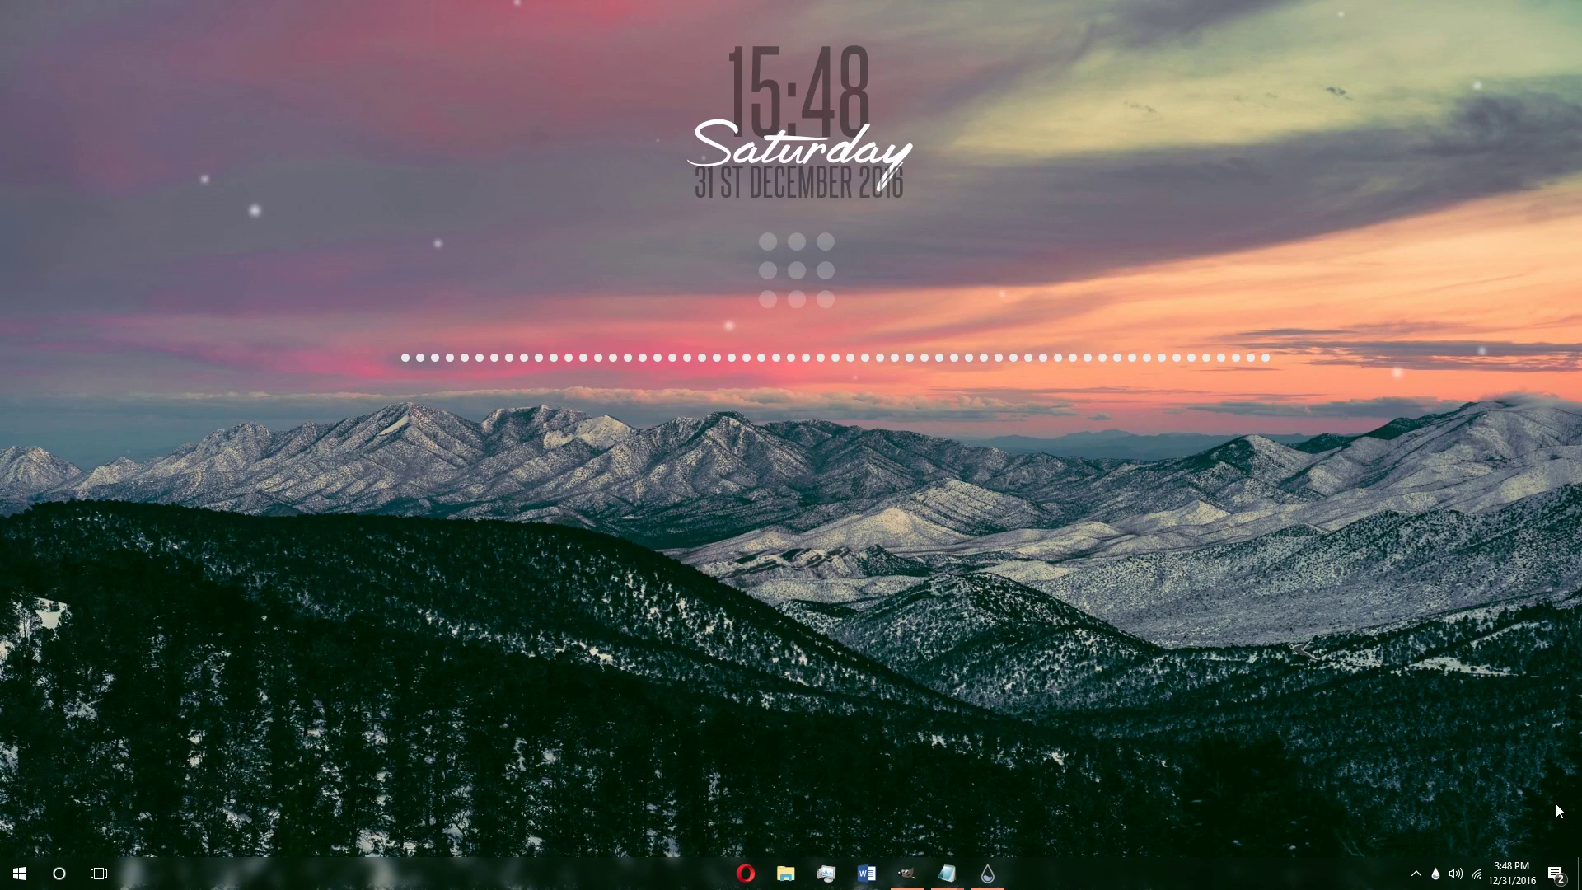
right_click(1260, 872)
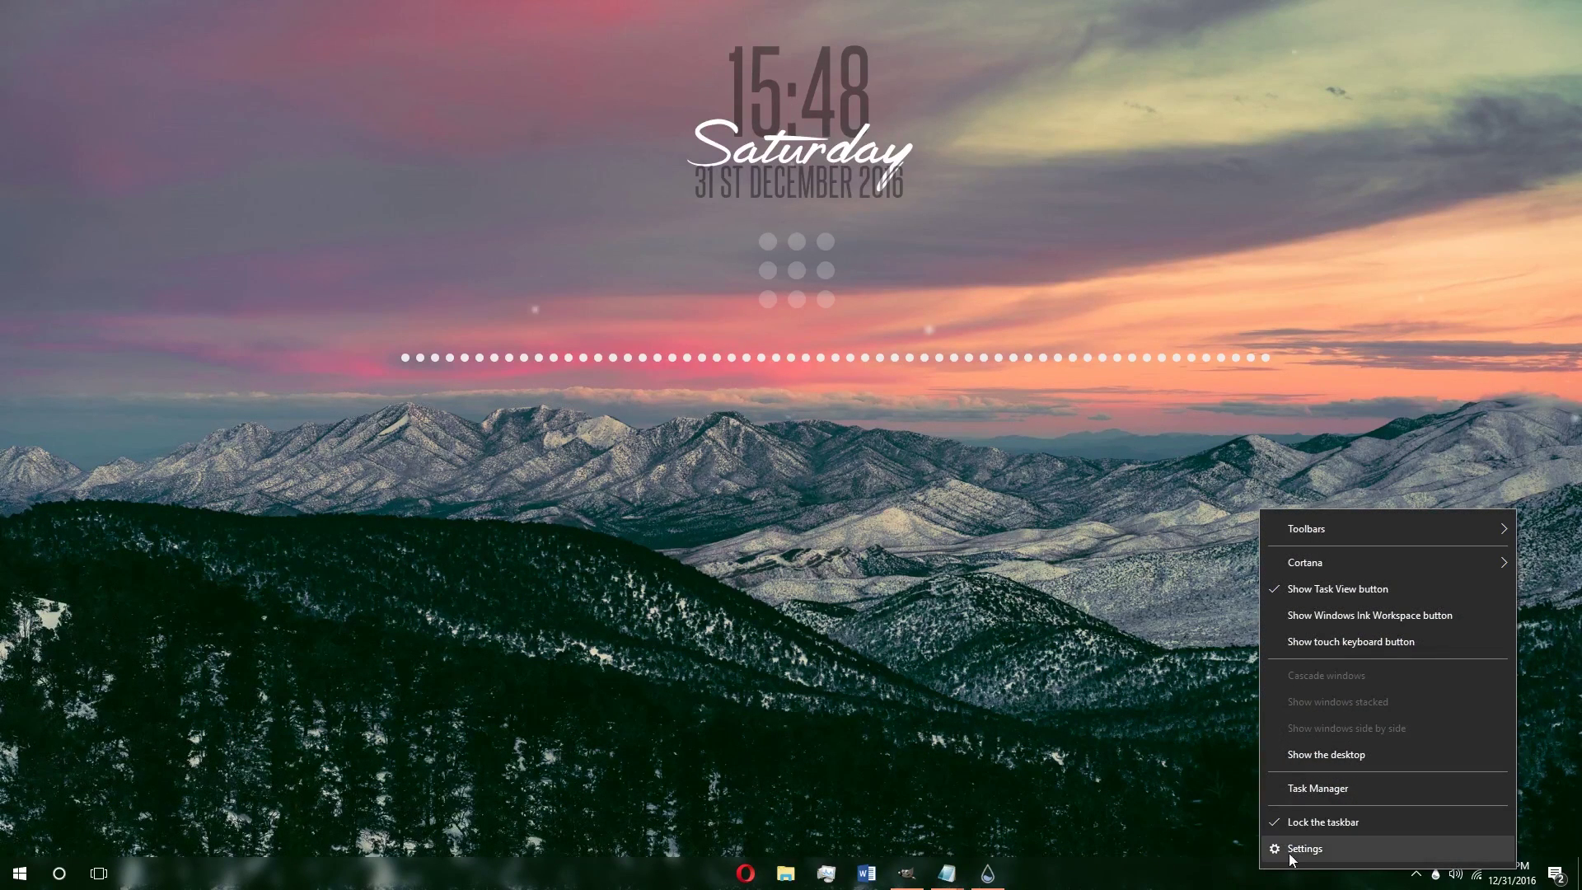
left_click(1296, 850)
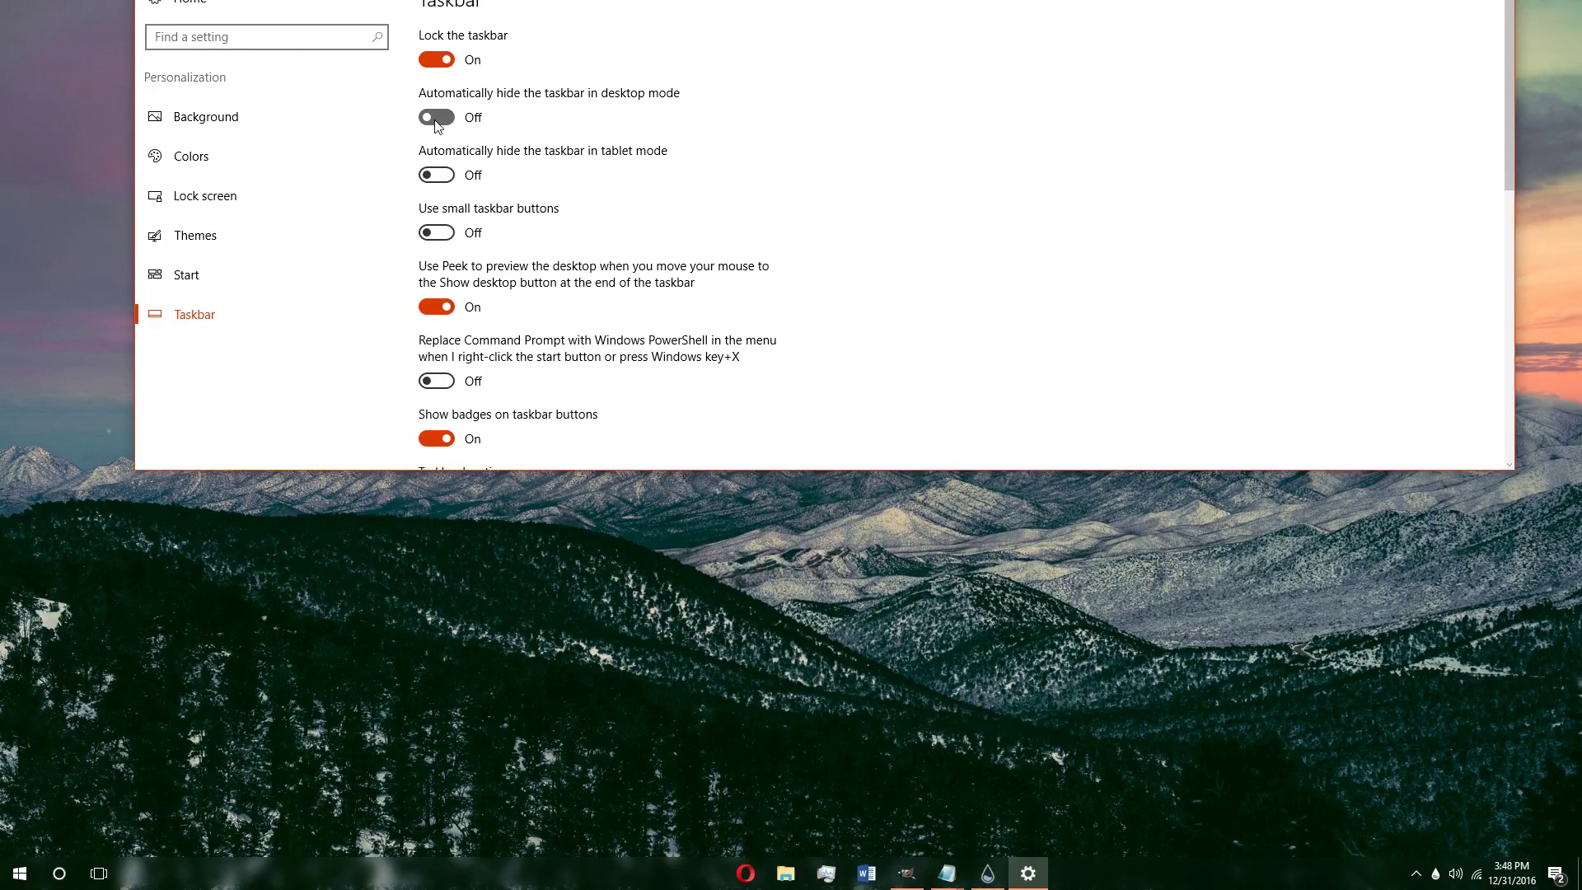
left_click(437, 120)
key("super+d")
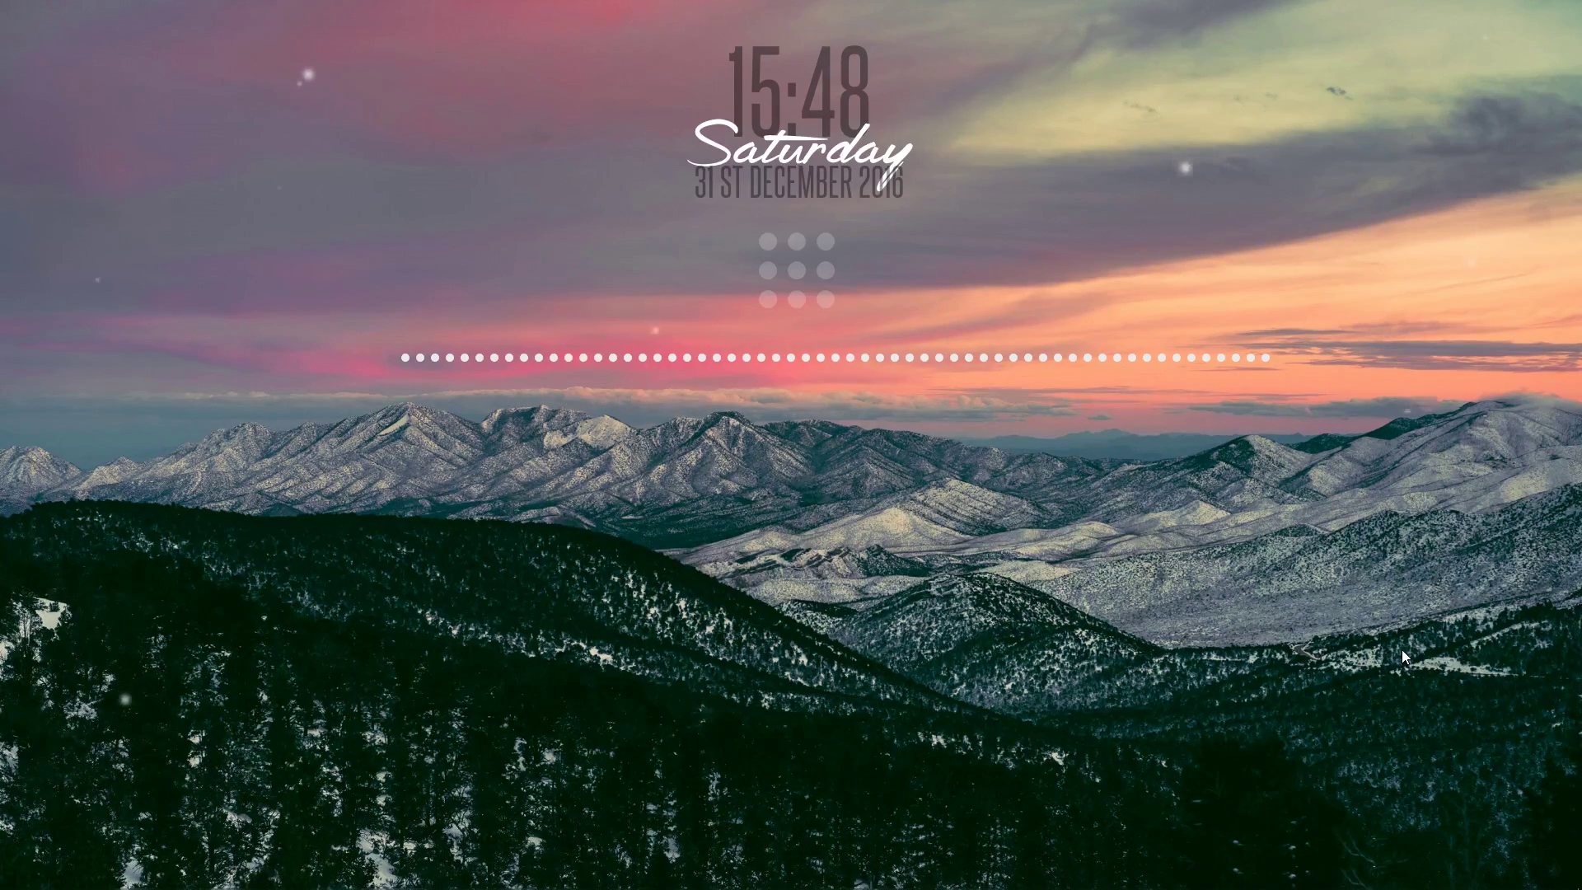
Step: Unload the mountain cutout skin and the dot launcher grid from their right-click menus
right_click(1200, 561)
left_click(1241, 748)
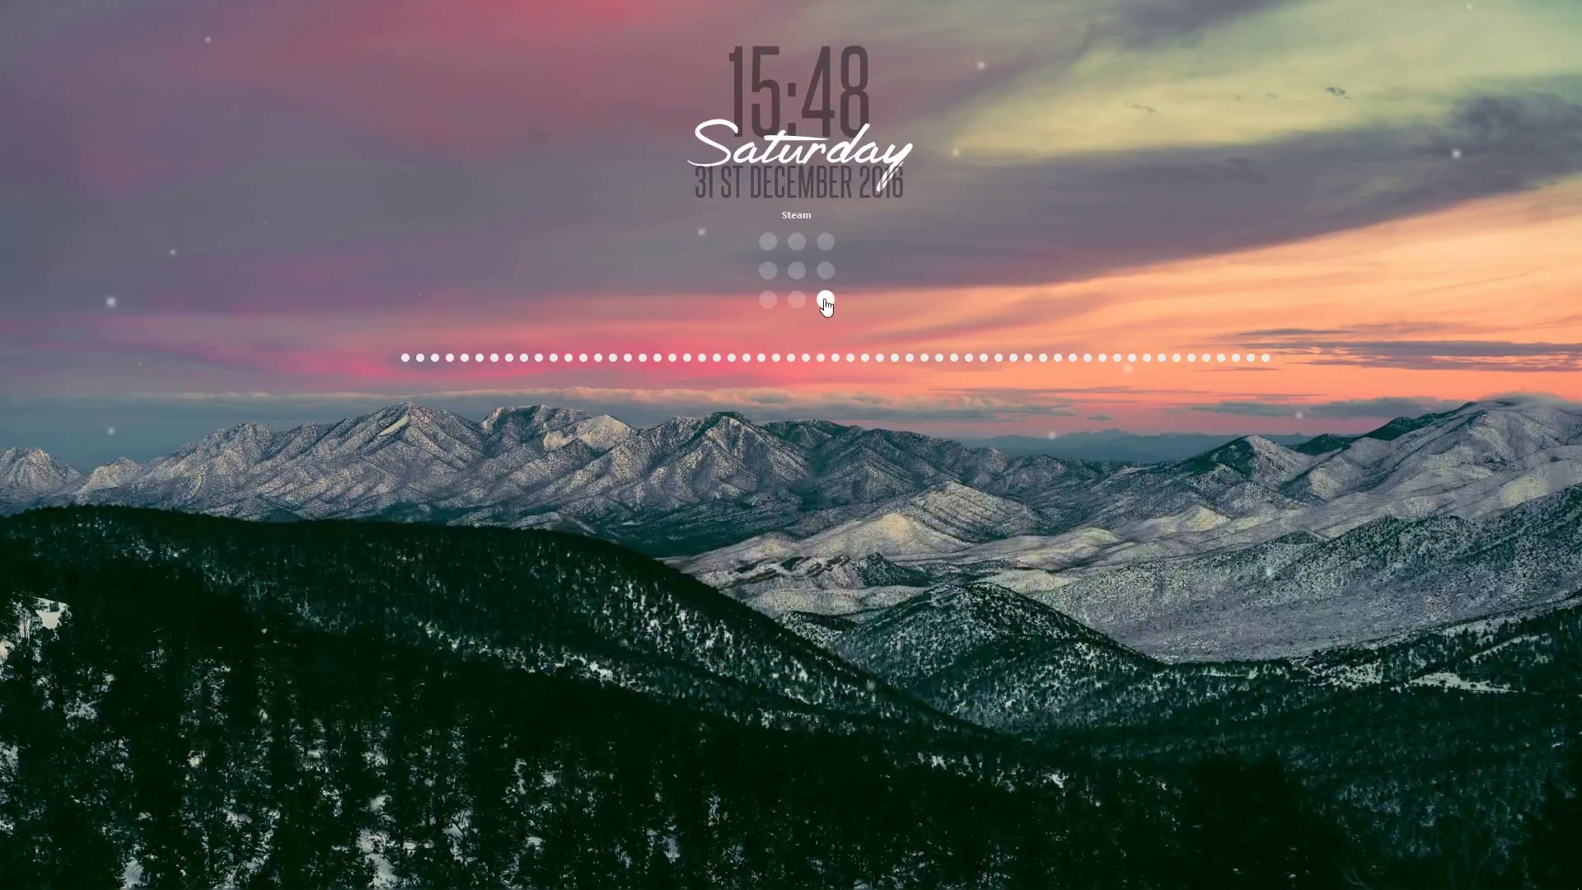
right_click(826, 306)
left_click(858, 479)
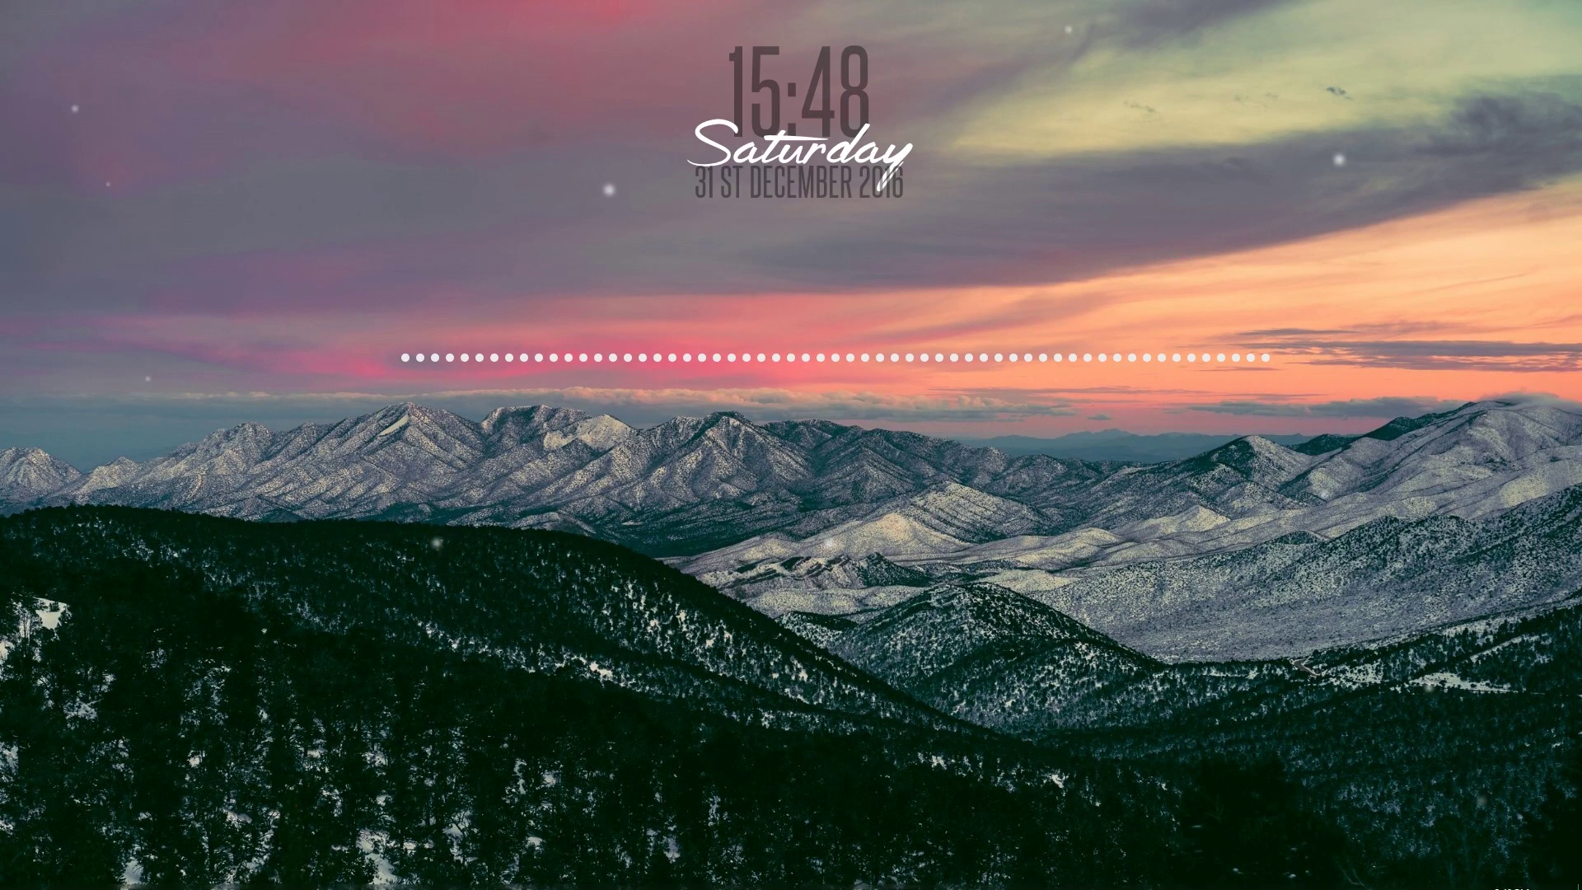
Step: Reopen Manage Rainmeter from the taskbar's Rainmeter icon
mouse_move(988, 874)
left_click(951, 765)
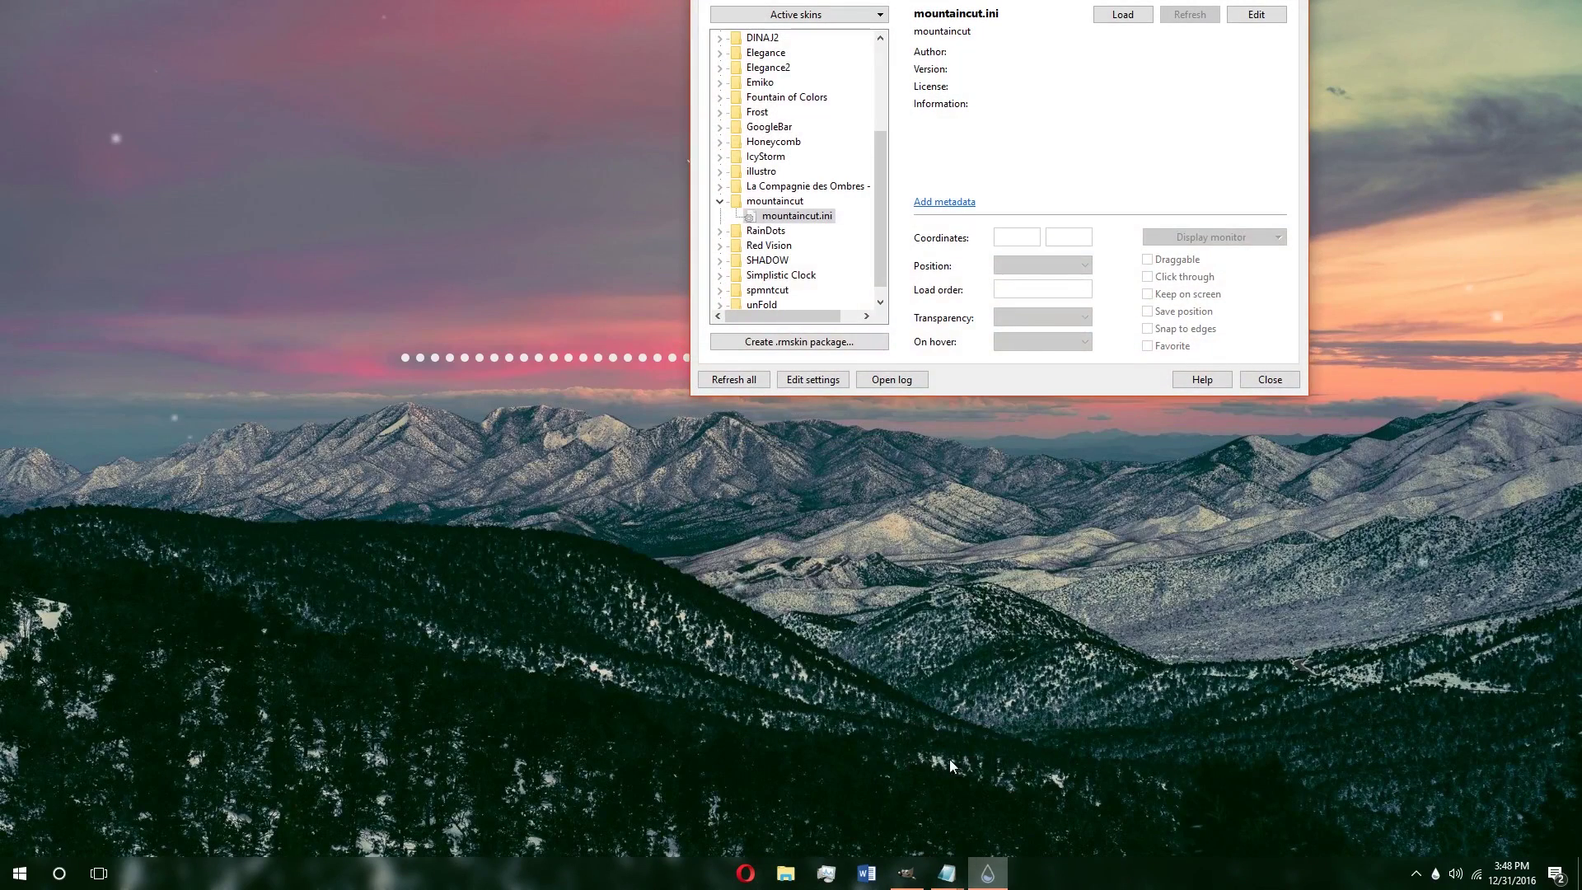